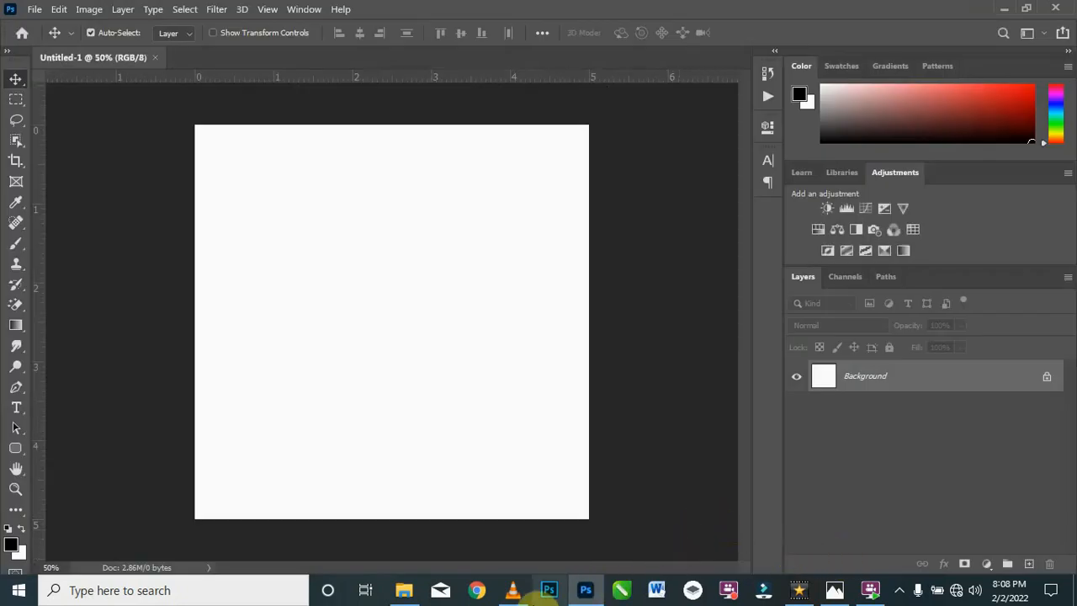
Step: Switch to the Resources folder in File Explorer and review the Texts file with the flyer wording
click(411, 600)
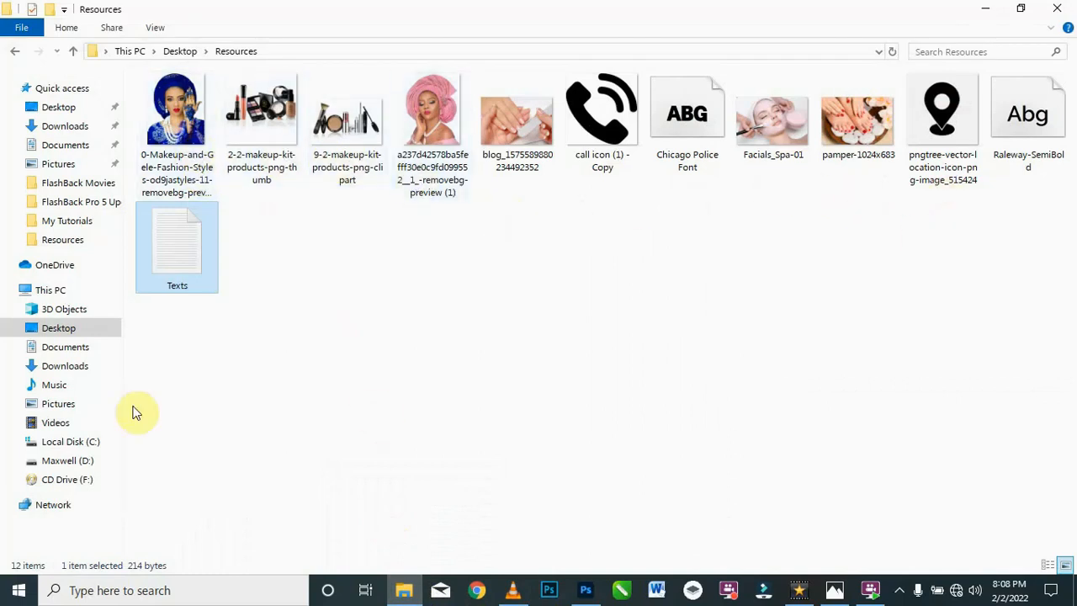
click(178, 266)
double_click(194, 255)
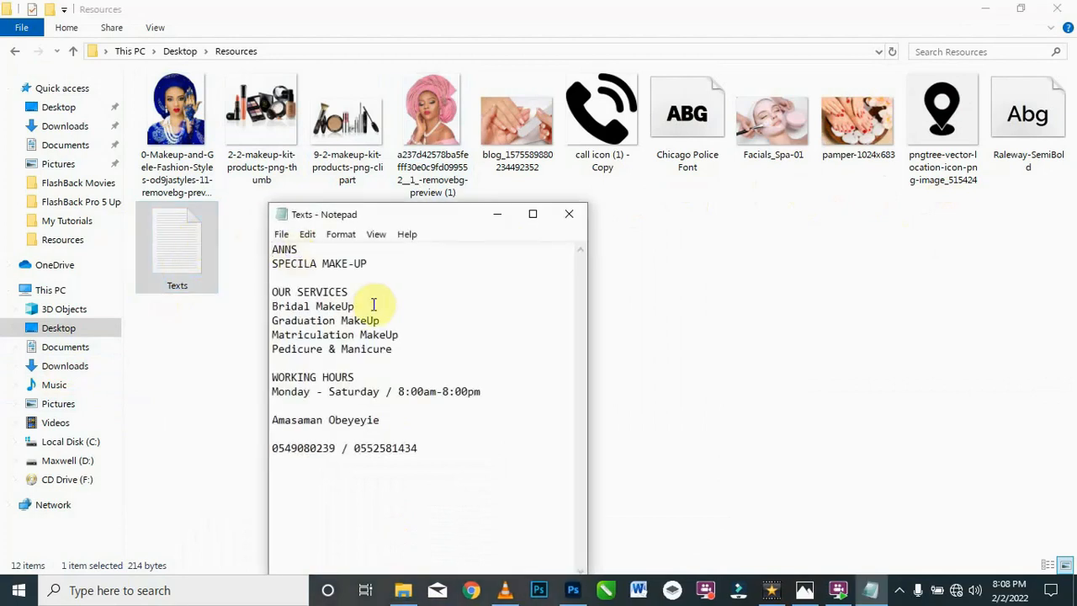
click(499, 216)
click(988, 11)
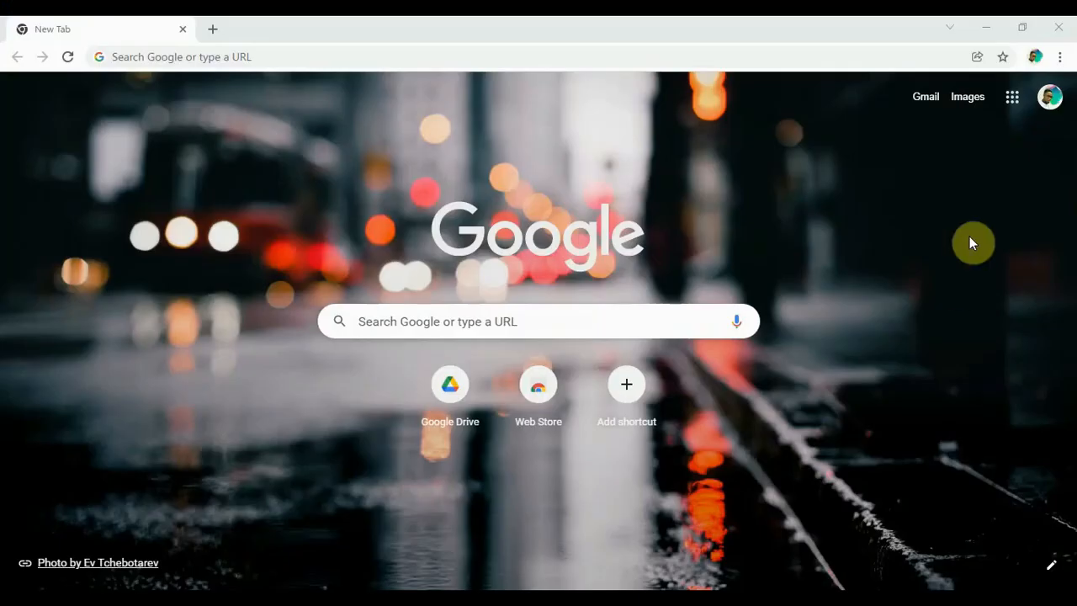
Step: Go to YouTube in Chrome, search for the Photoshop tutorial creator's channel, check its notification options and view its uploaded videos
click(1012, 96)
click(868, 240)
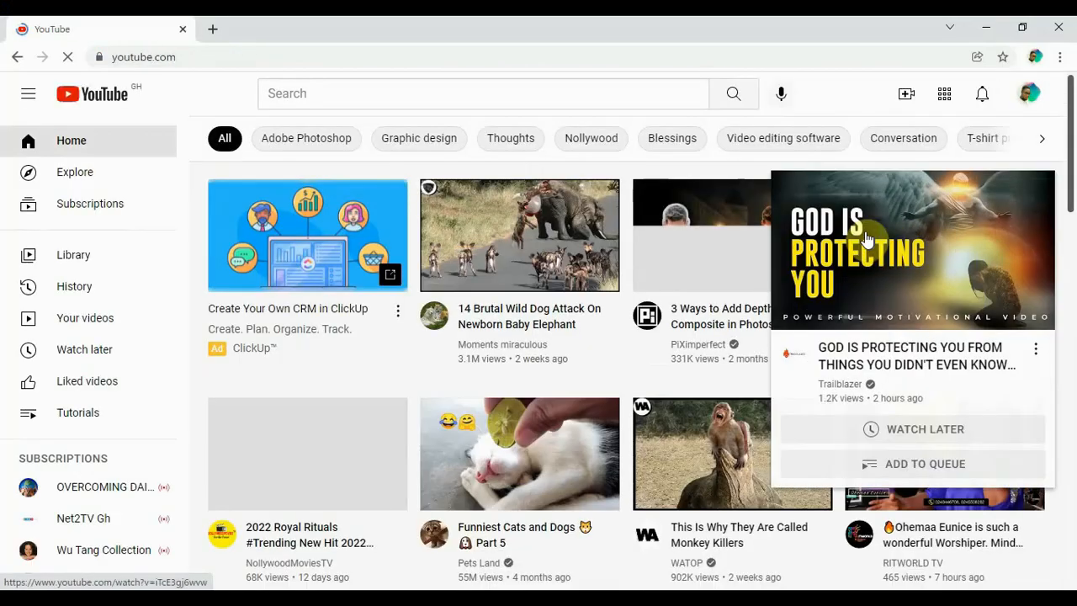
click(454, 94)
text(Innocent K Boateng)
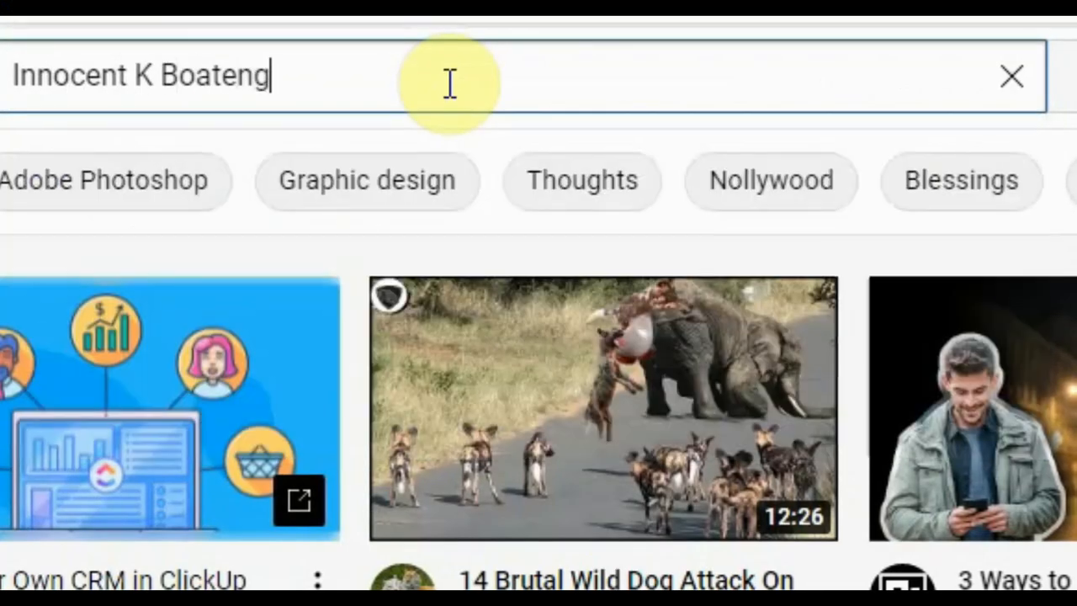
key(Return)
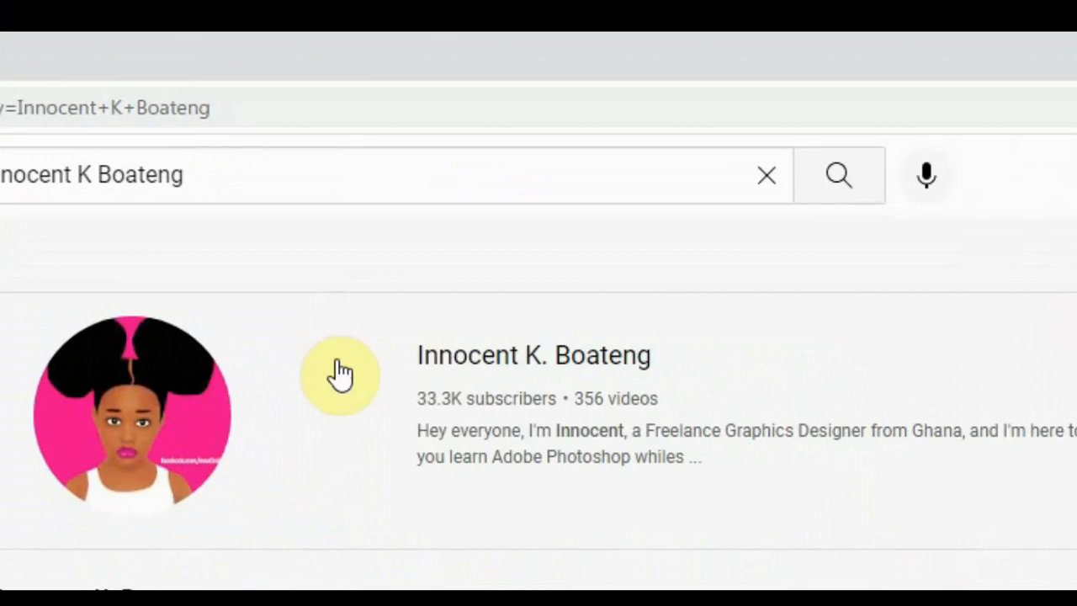
click(966, 439)
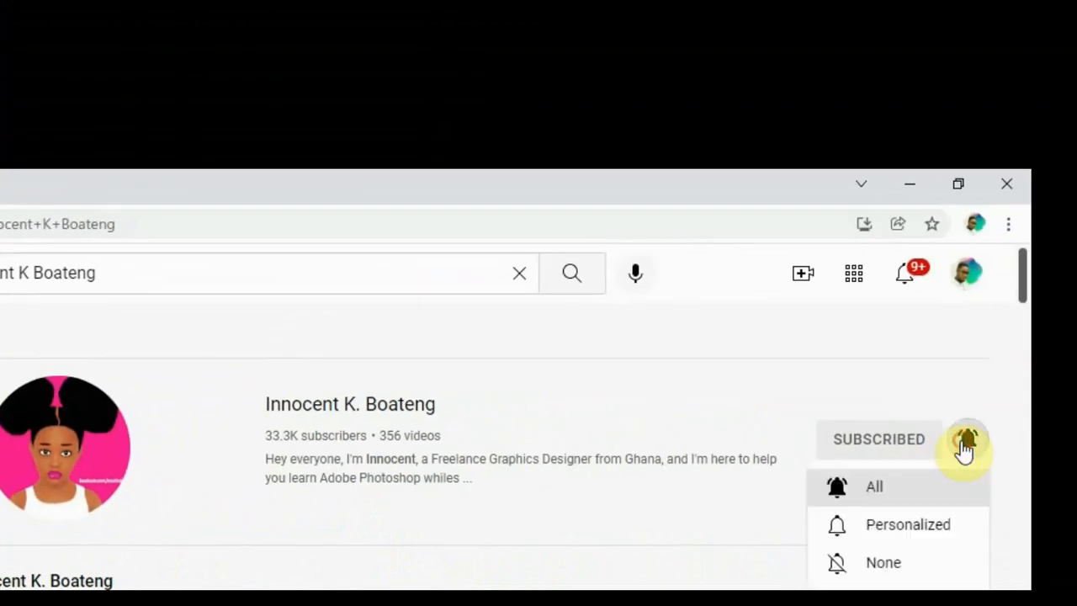
click(512, 378)
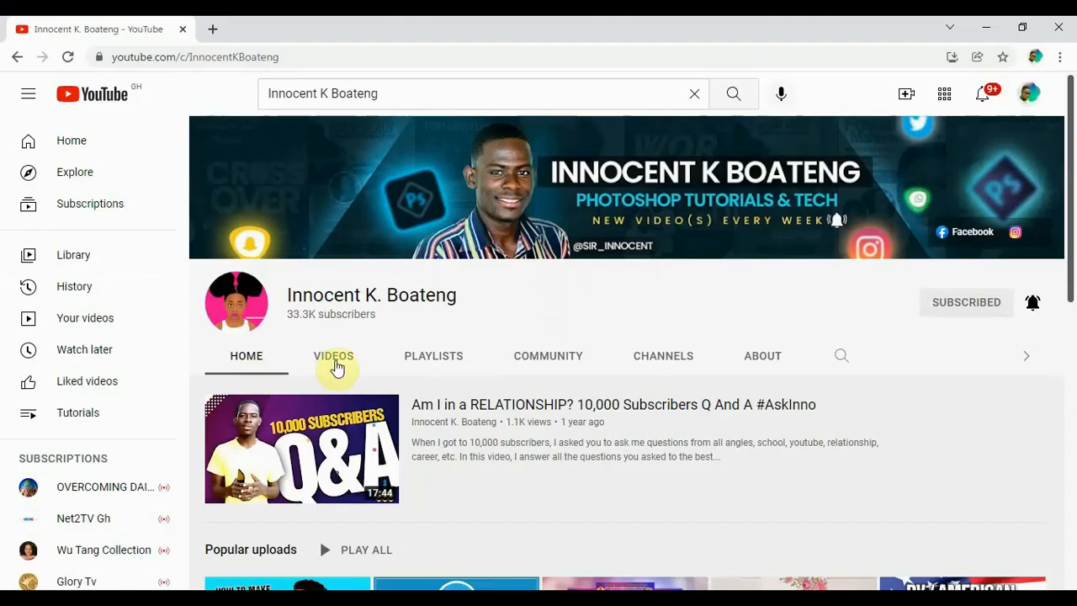
click(333, 366)
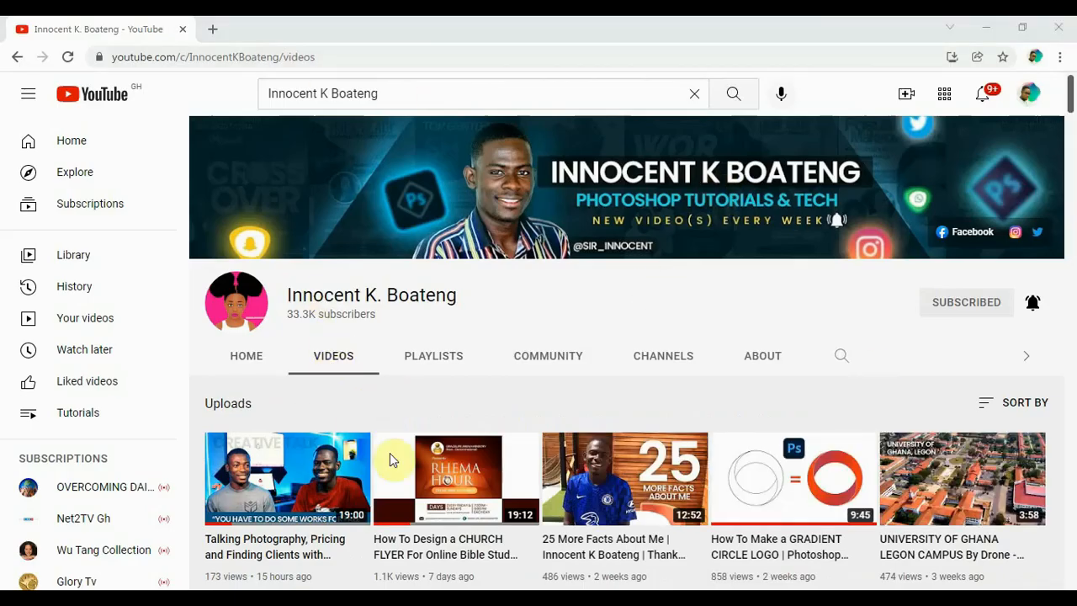
Step: Browse the channel's uploaded videos and its About information
scroll(390, 459, down, 15)
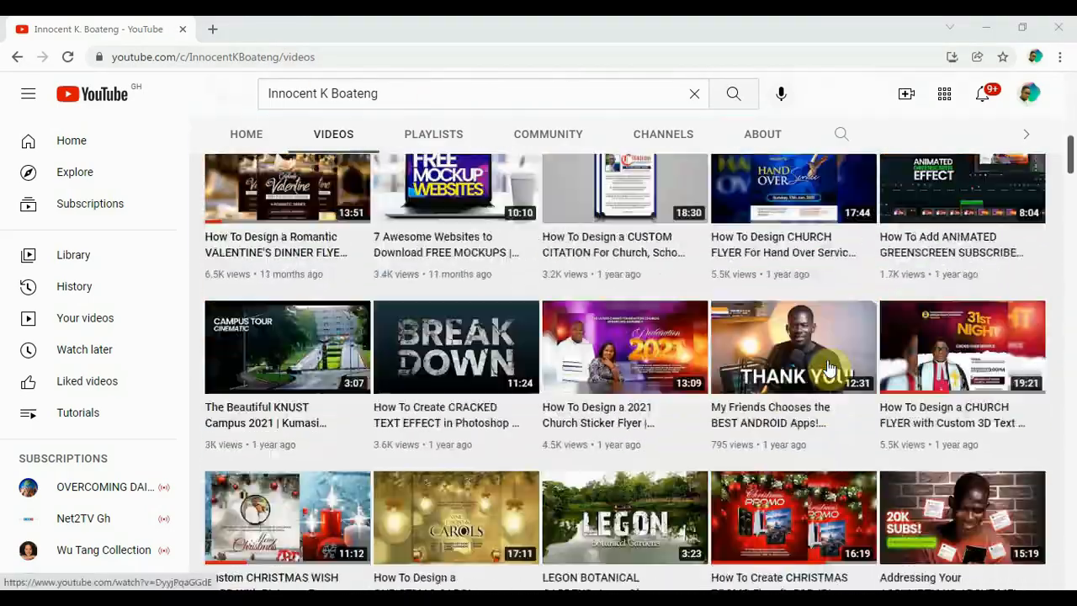
scroll(828, 368, down, 15)
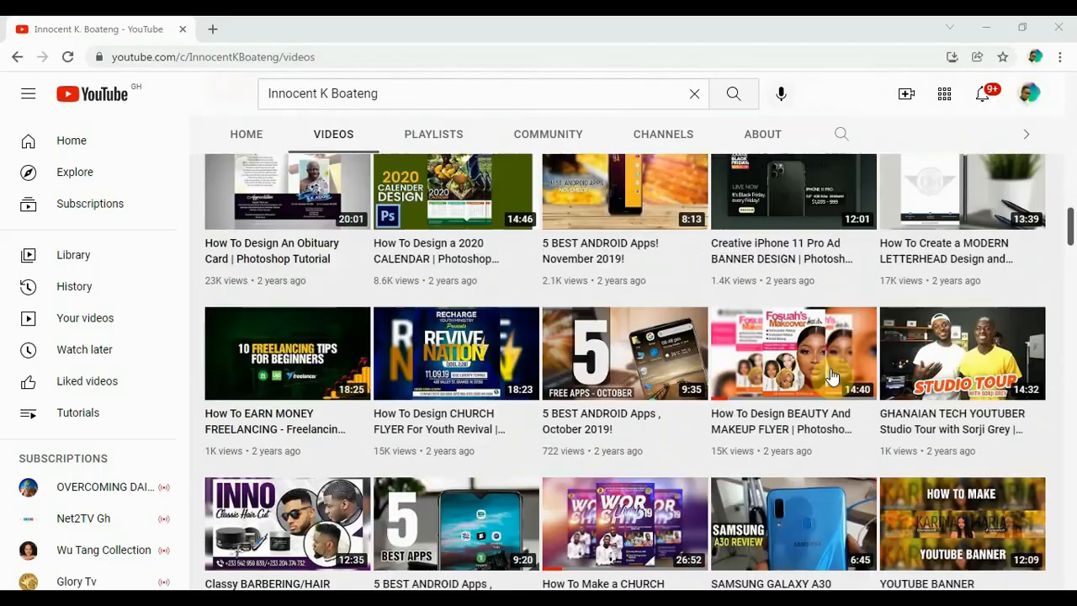
scroll(831, 376, down, 10)
scroll(827, 404, up, 4)
scroll(824, 414, down, 6)
scroll(825, 414, down, 15)
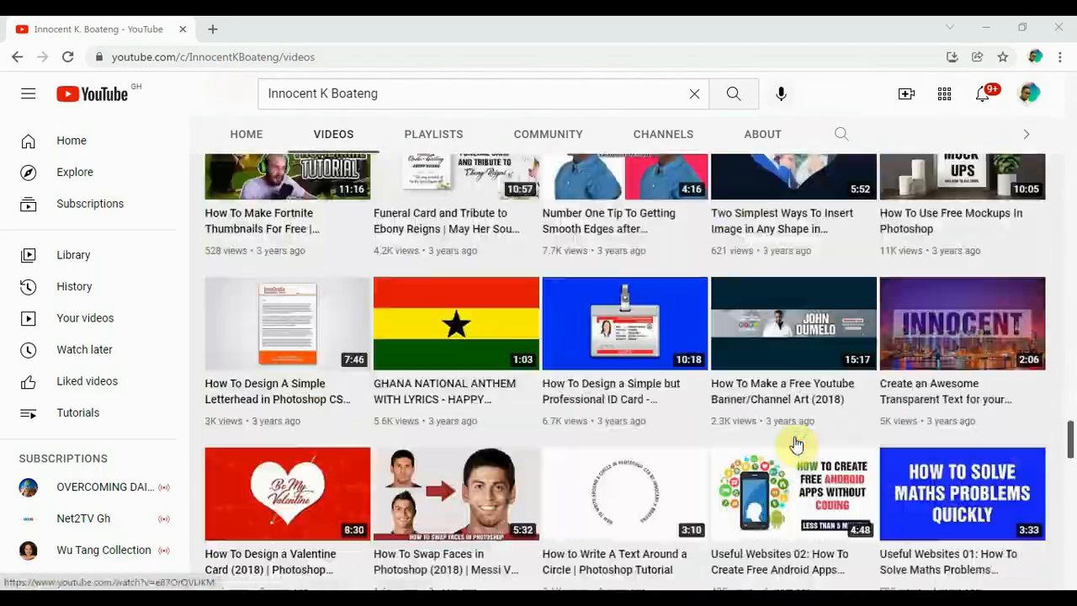
scroll(795, 444, up, 1)
scroll(793, 444, down, 9)
scroll(790, 430, up, 6)
click(768, 142)
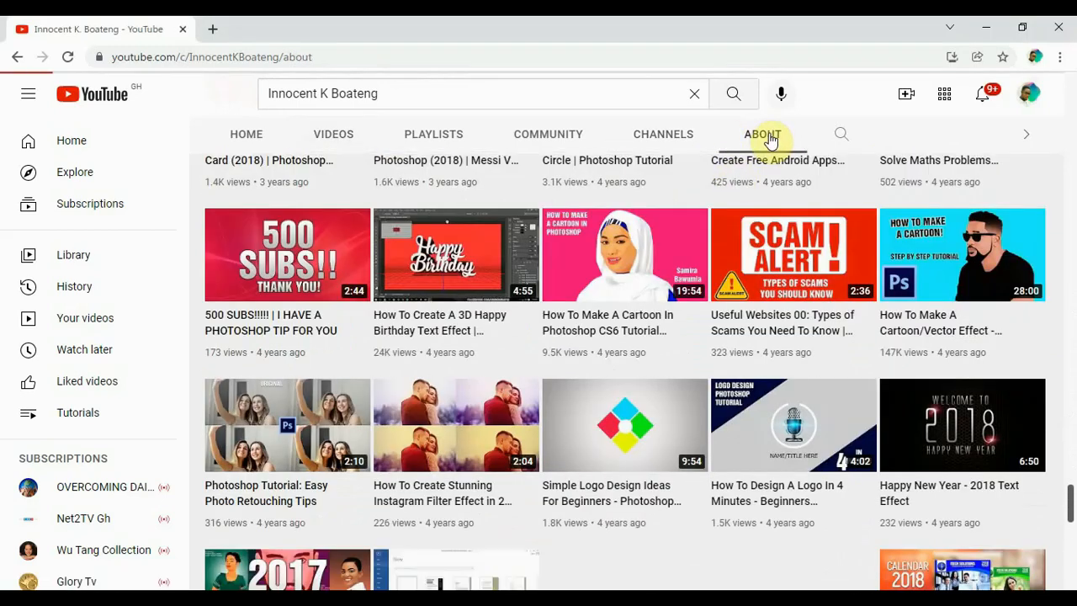
scroll(308, 308, down, 2)
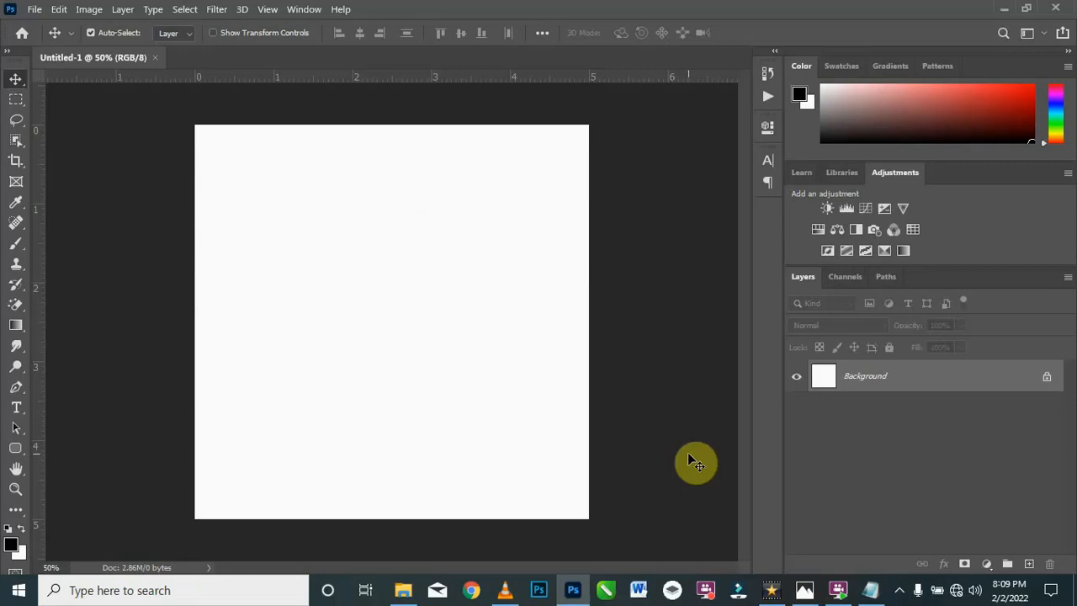
Step: Add a Gradient Fill layer above the Background in Photoshop and choose the Pink gradient preset
click(988, 564)
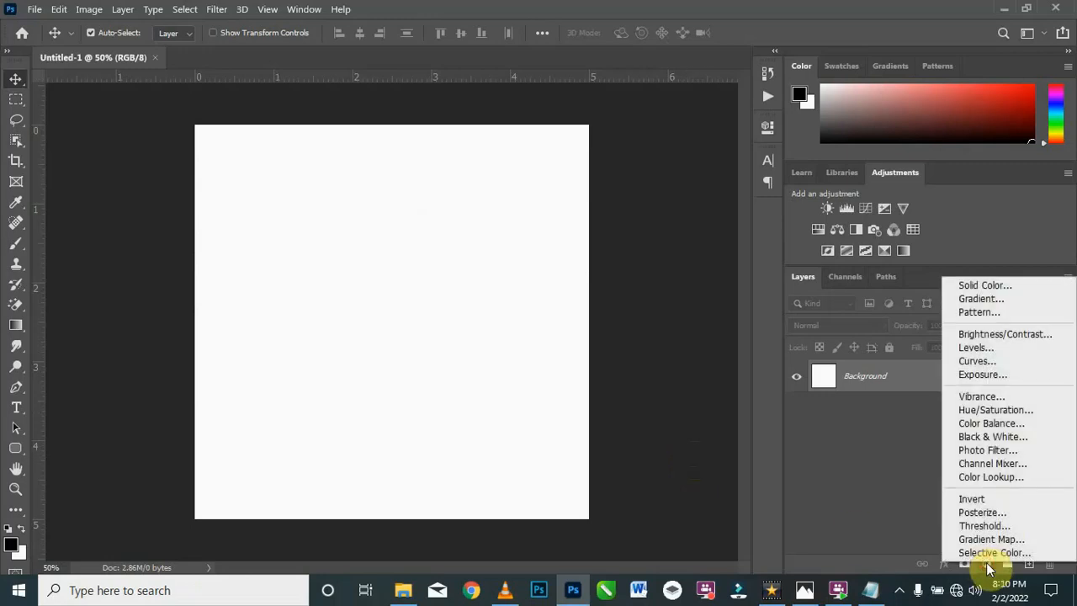
click(986, 300)
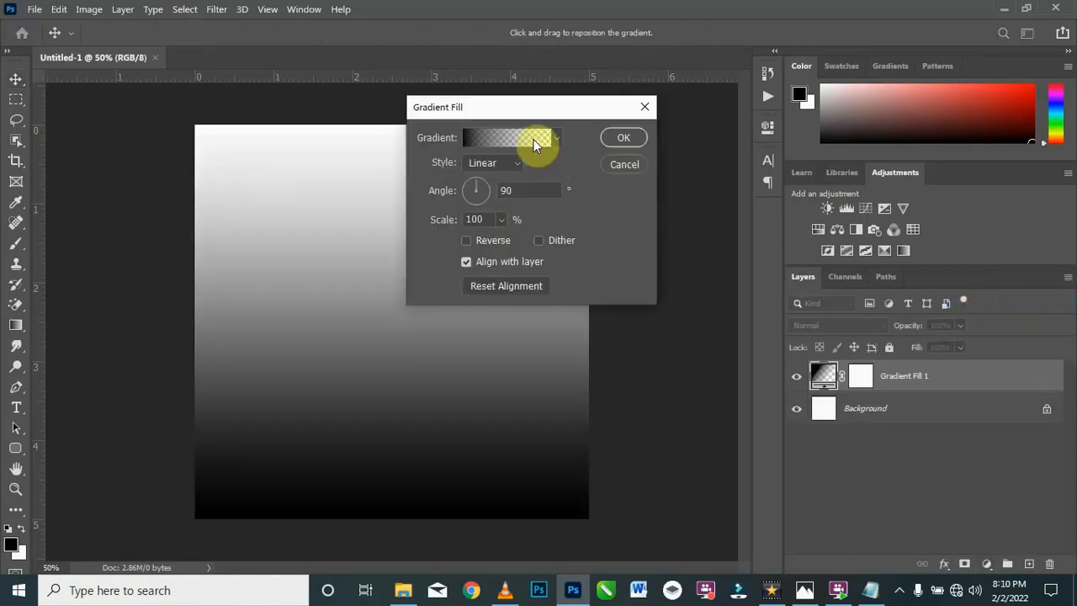
click(513, 136)
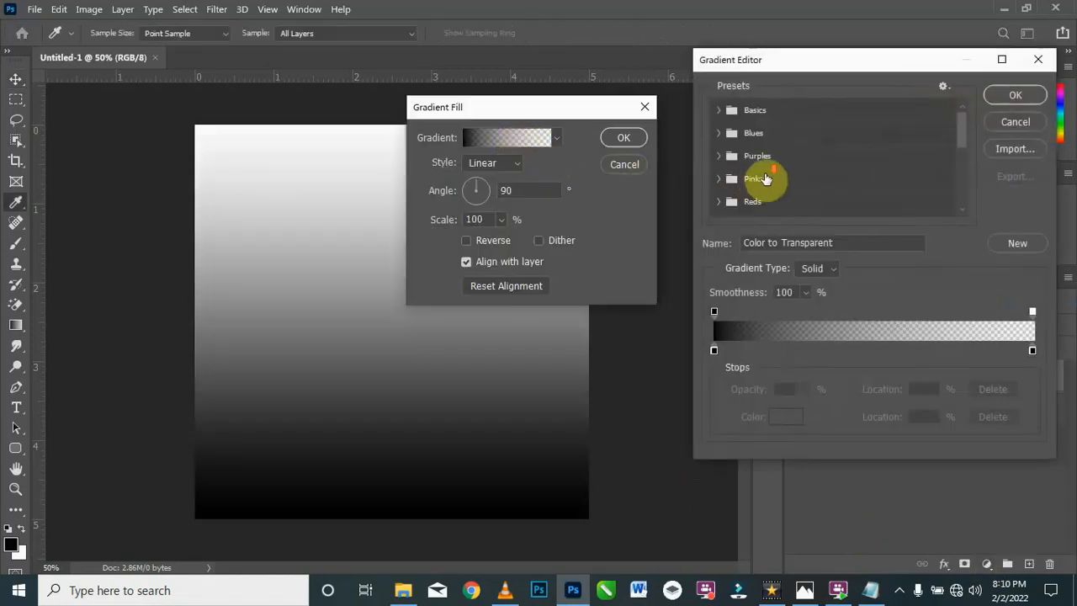
scroll(791, 147, down, 2)
scroll(791, 147, down, 5)
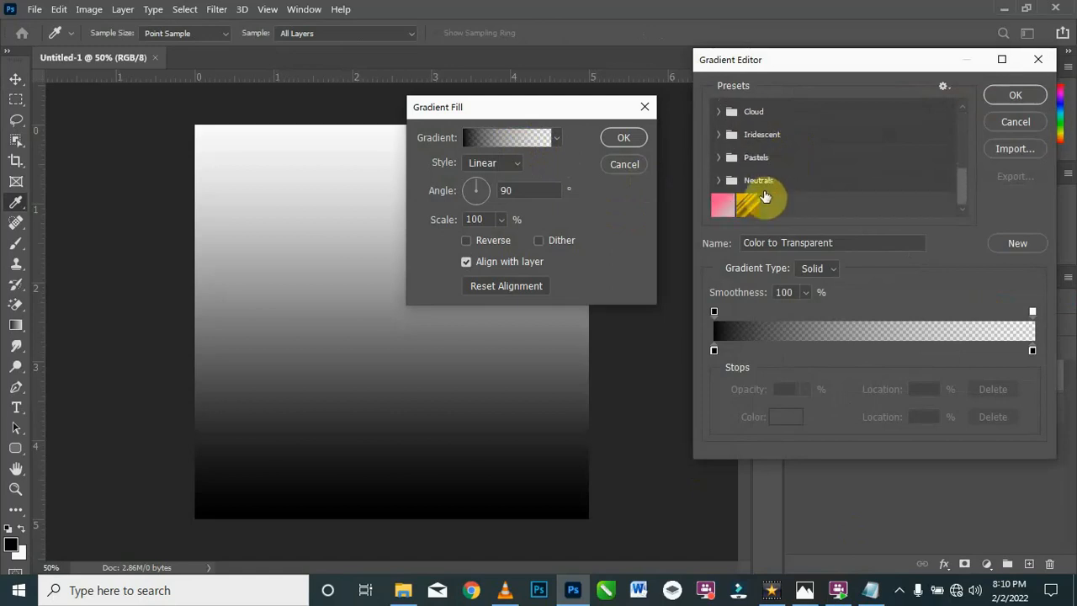
click(724, 207)
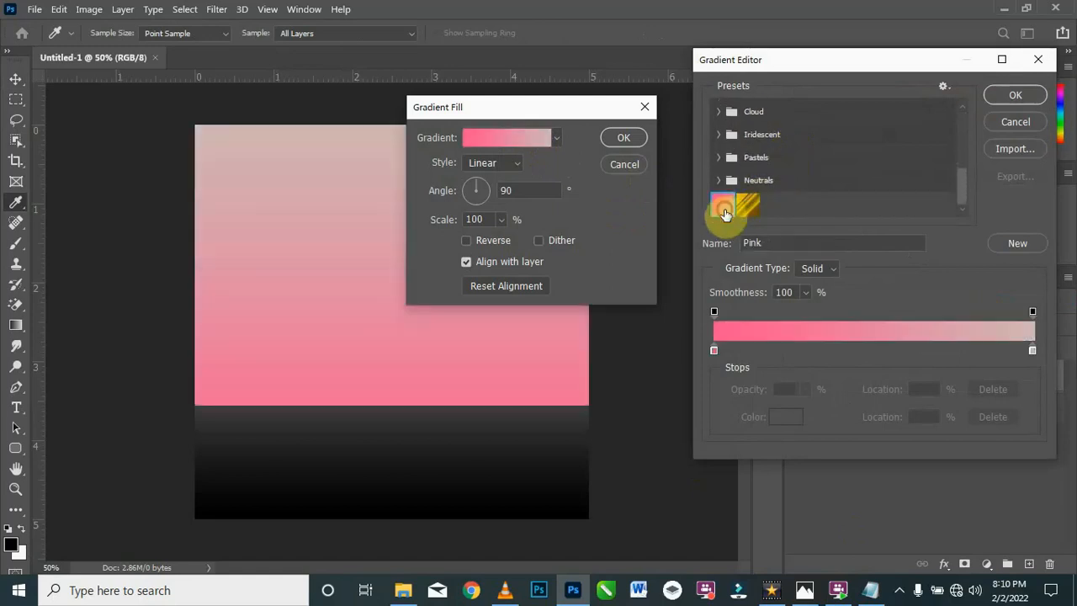
Step: Use fd5392 for the gradient's start stop and d2b7b5 for its end stop, and apply the linear 90° fill
click(712, 350)
click(776, 415)
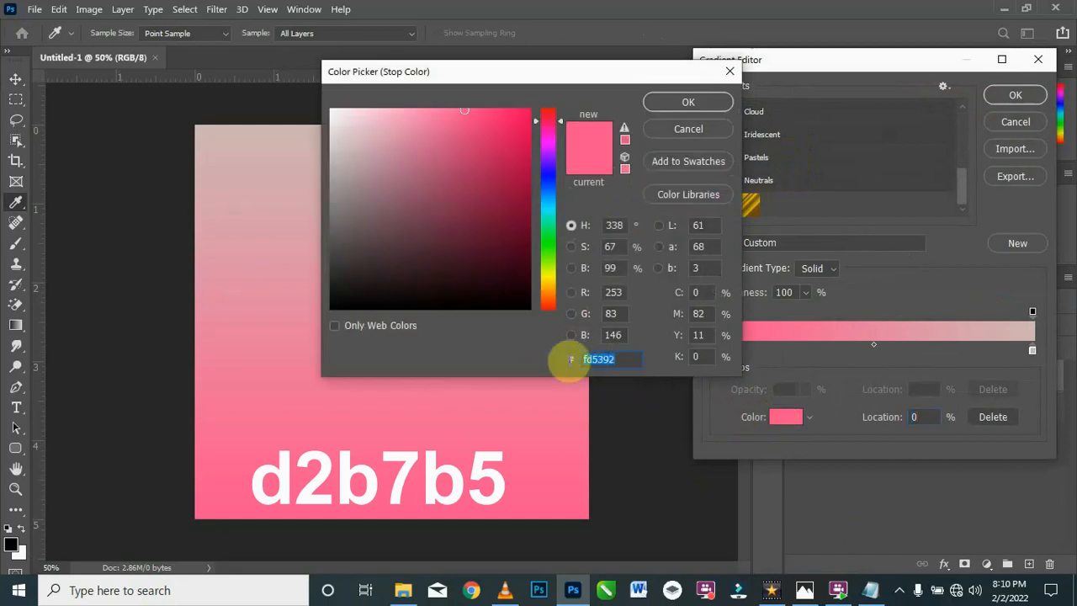
click(691, 101)
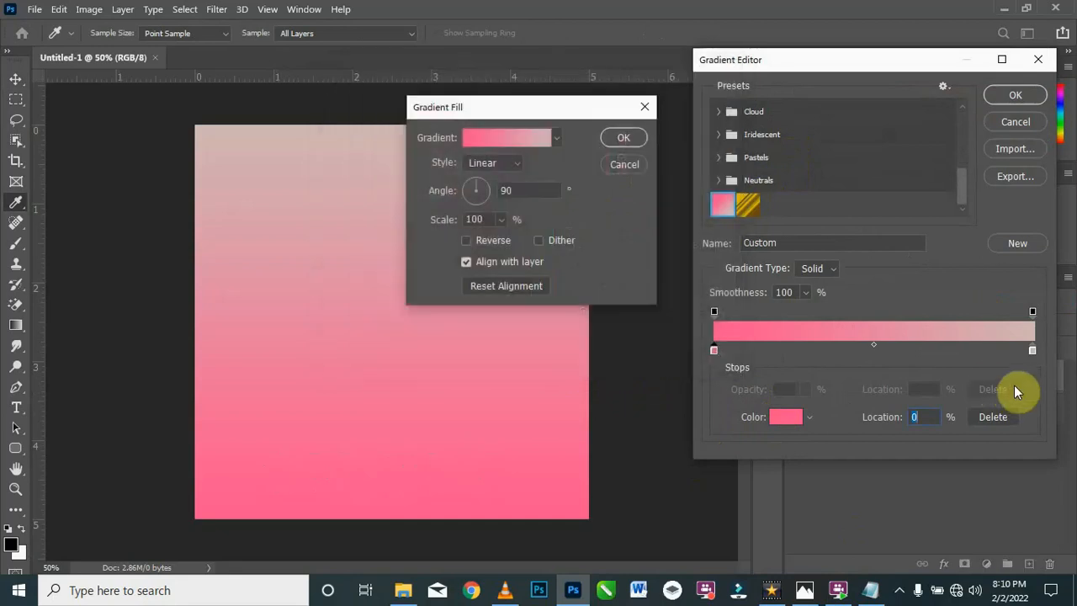
click(791, 417)
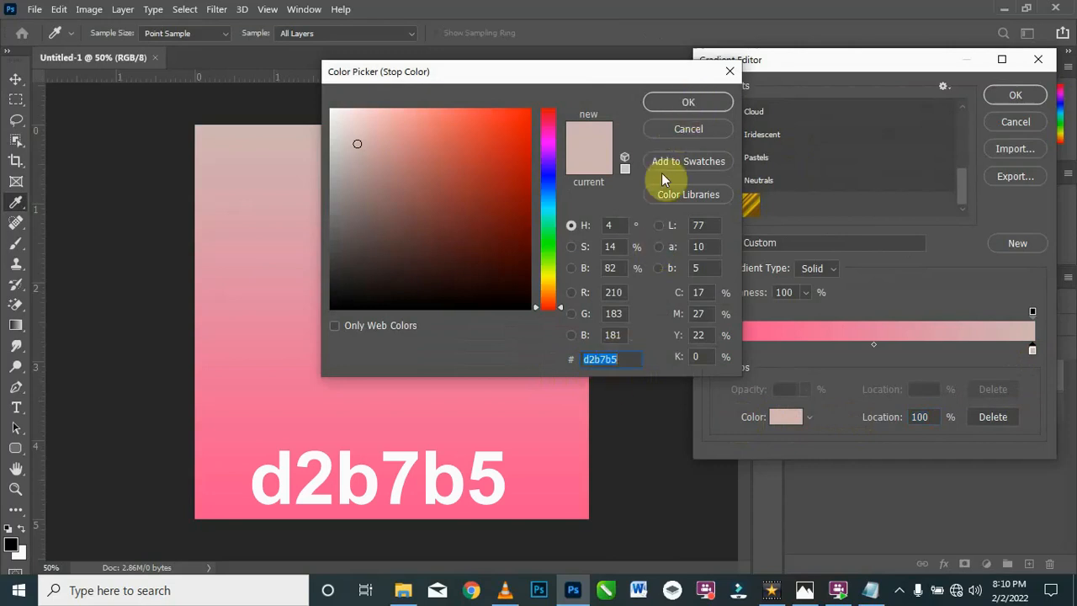
click(690, 103)
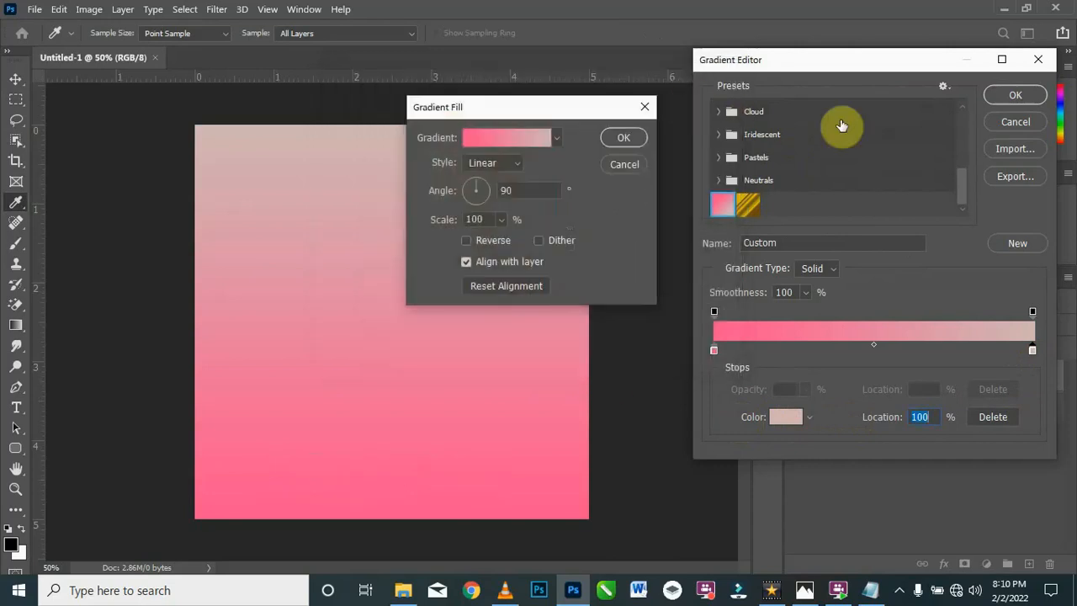
click(1010, 97)
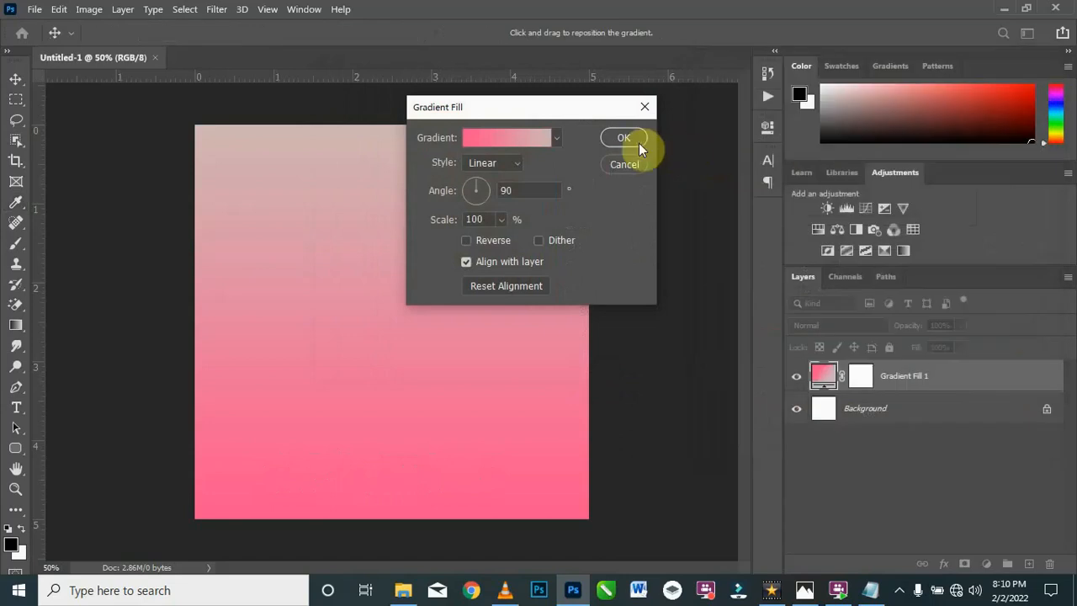
click(629, 139)
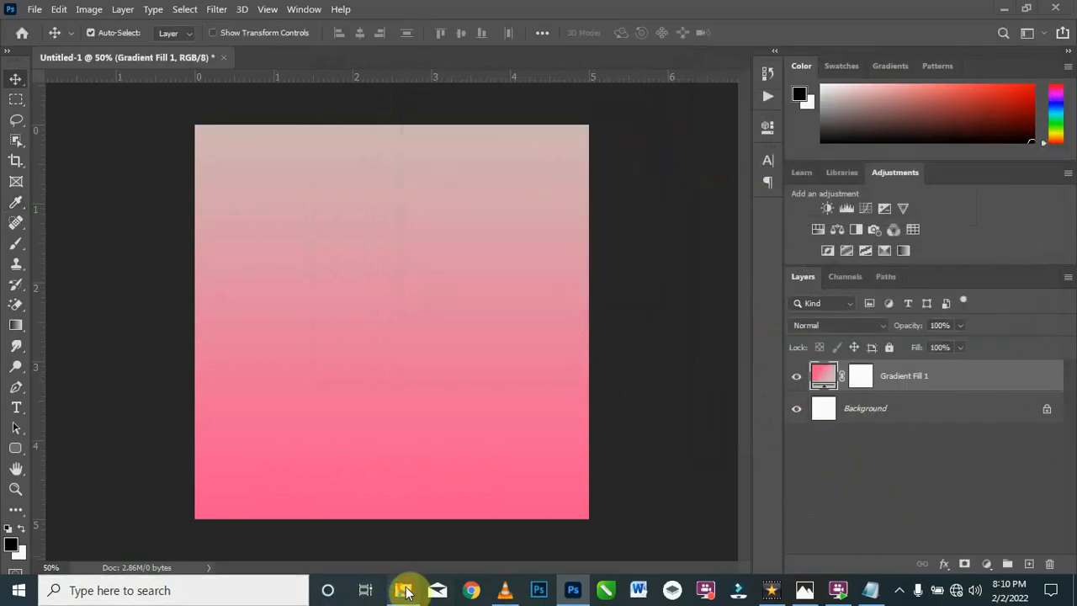
Step: Place the pink-headwrap portrait from the Resources folder, scale it to about 40% and position it in the canvas's upper-right area
click(404, 590)
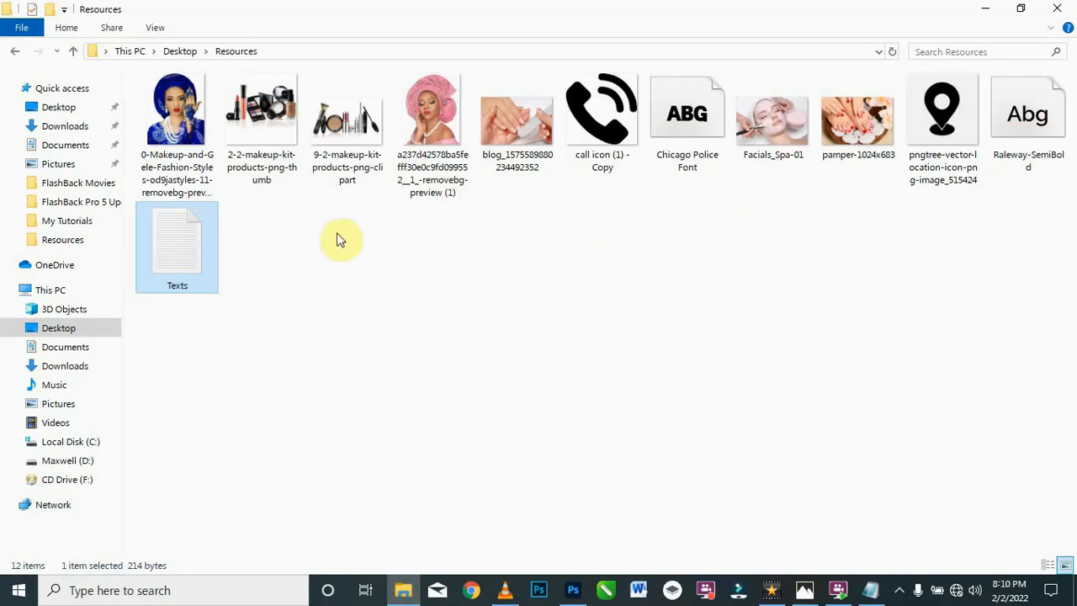
drag(438, 98, 486, 315)
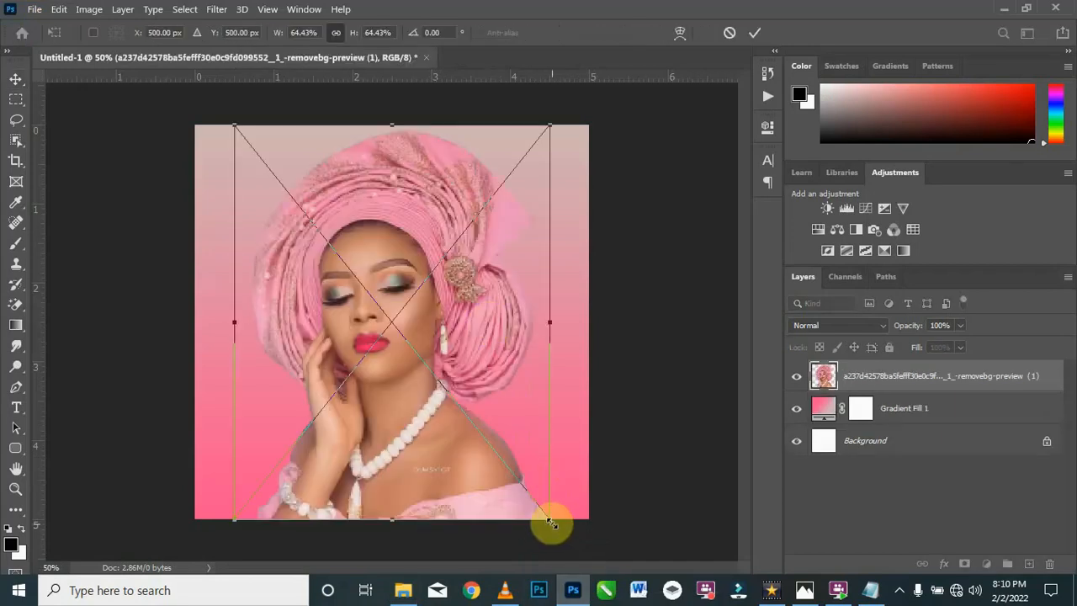
drag(525, 495, 408, 391)
drag(321, 266, 468, 273)
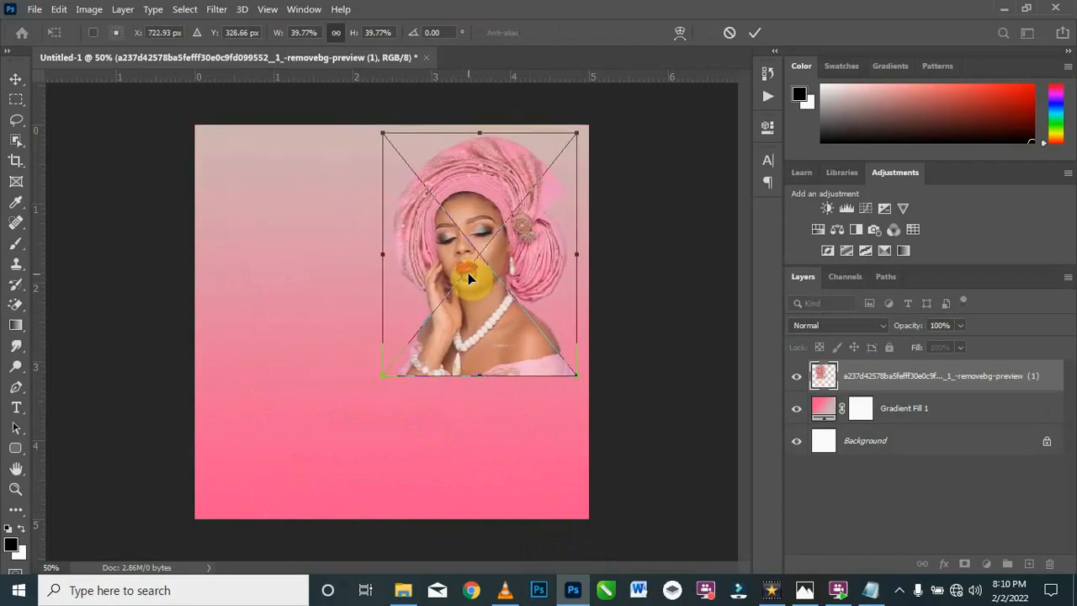
key(Return)
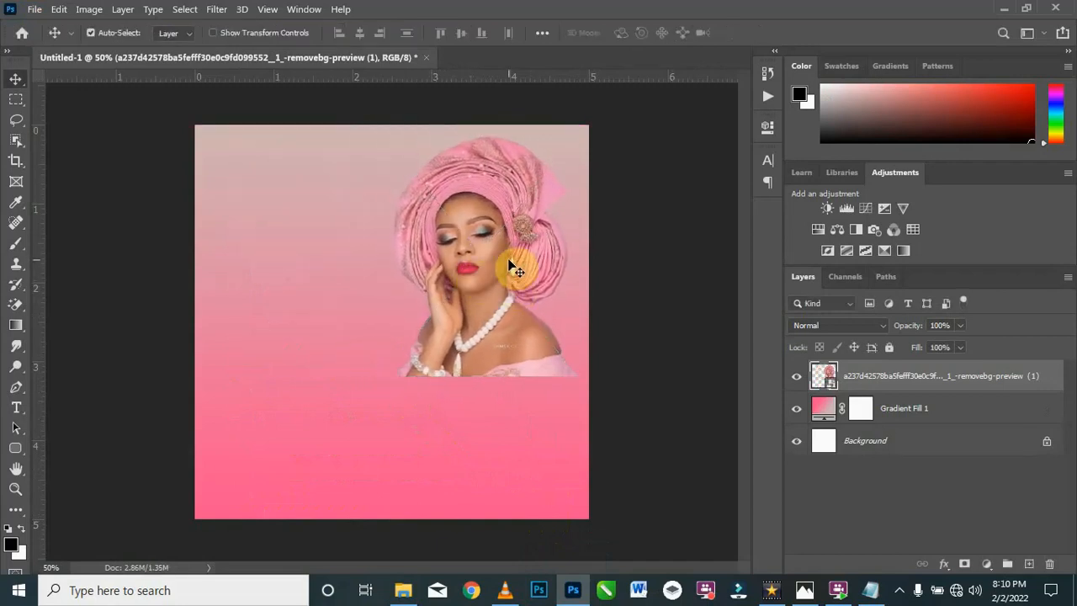
Step: Rasterize the portrait layer and remove the small watermark text on the woman's chest with the Spot Healing Brush
key(ctrl+plus)
key(ctrl+plus)
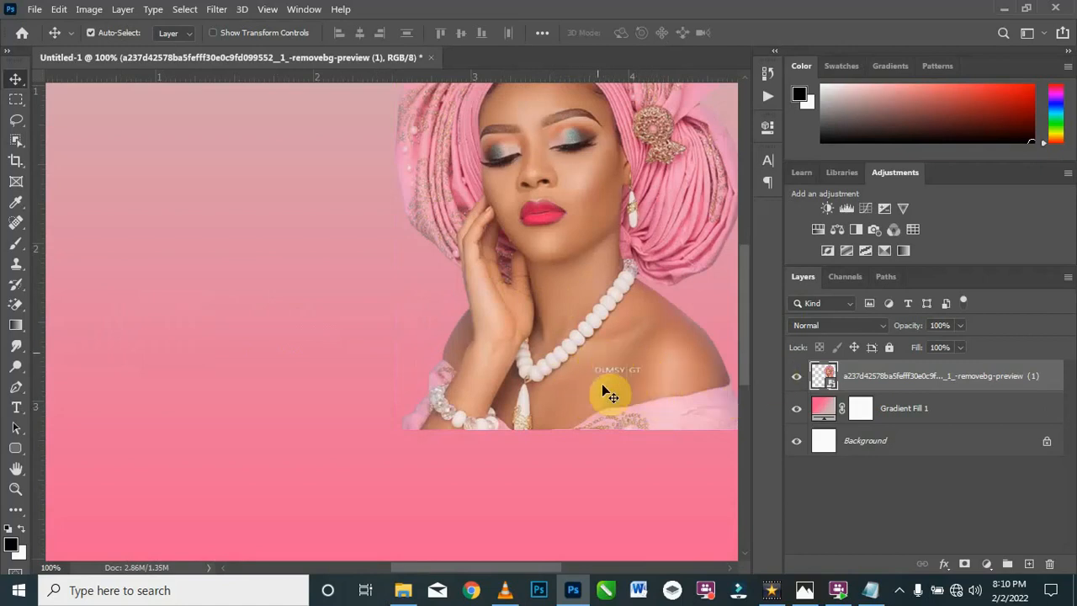
right_click(860, 378)
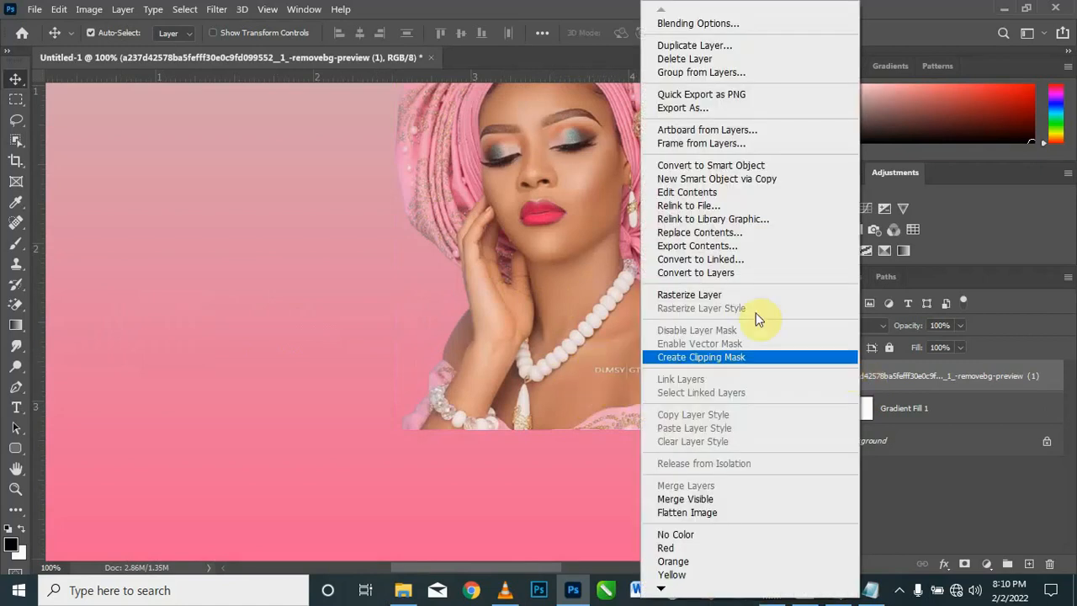
click(741, 297)
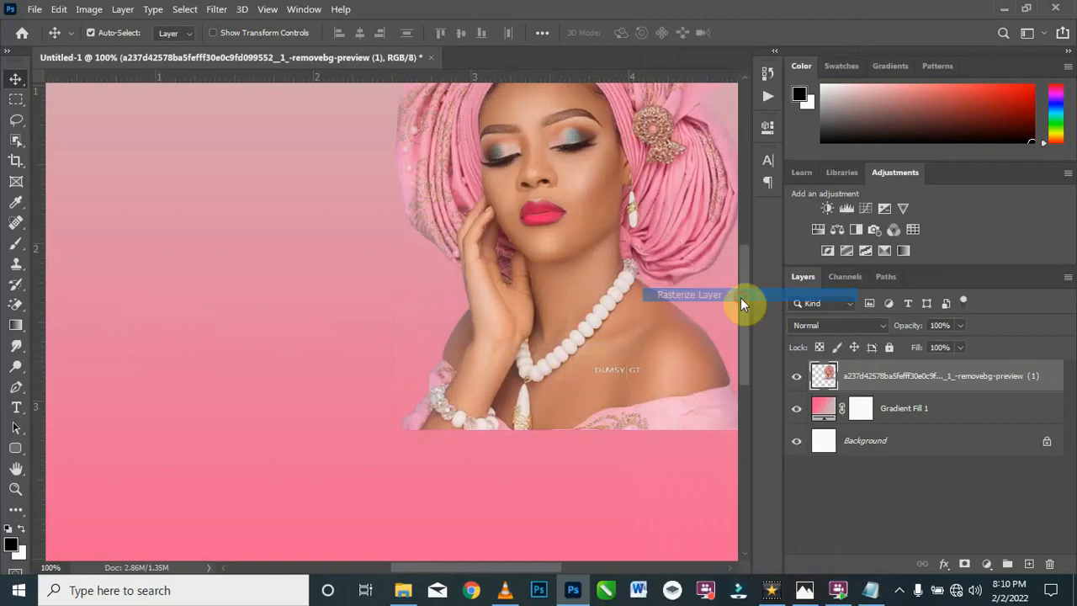
click(14, 225)
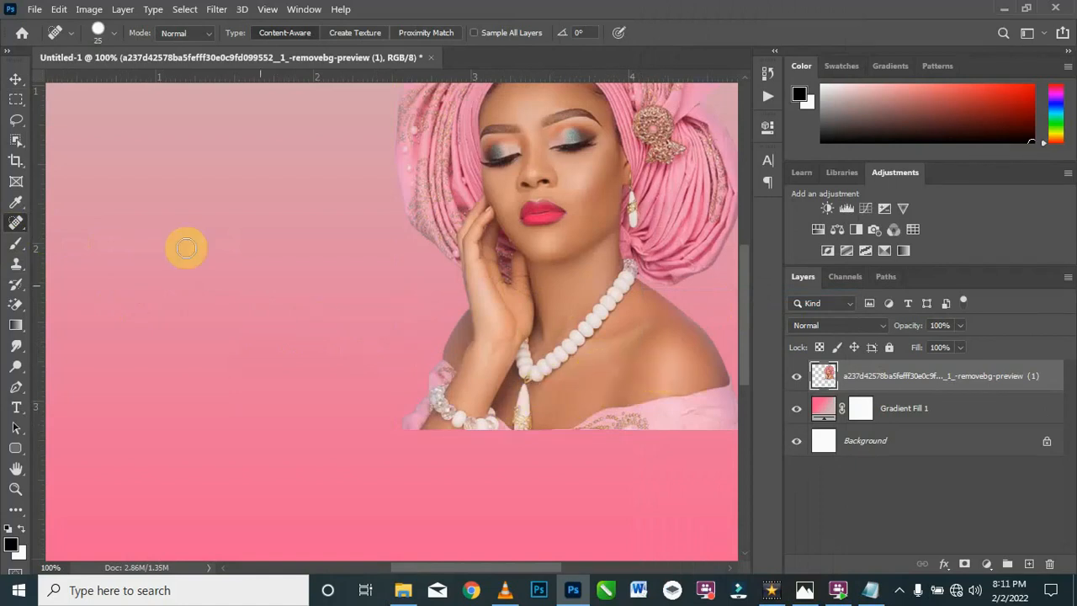
click(15, 79)
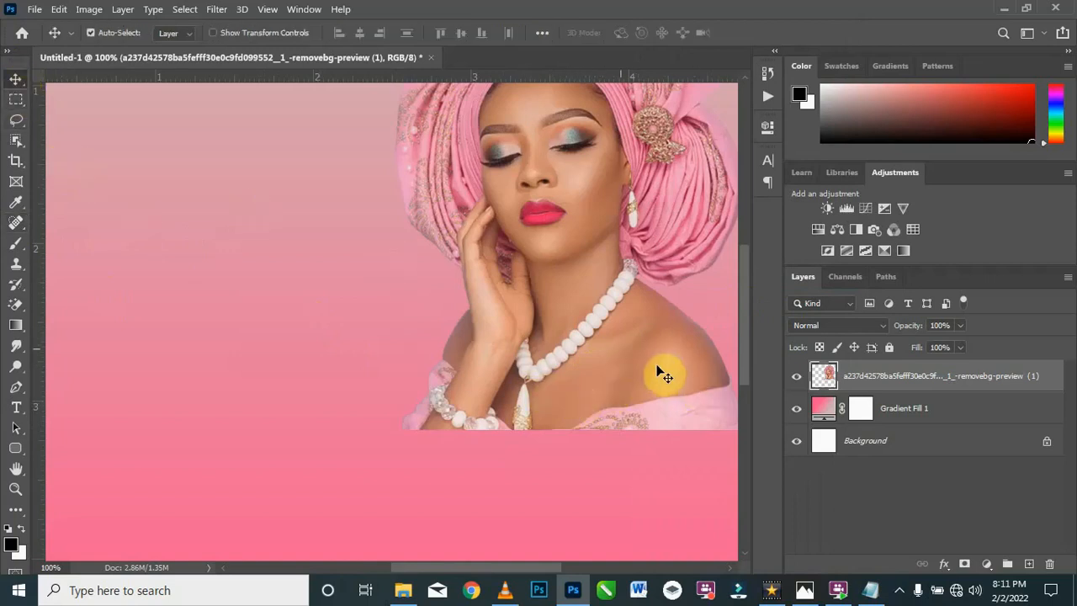
Step: Add a layer mask to the portrait and fade its lower edge into the gradient with a soft black 400 px brush
key(ctrl+minus)
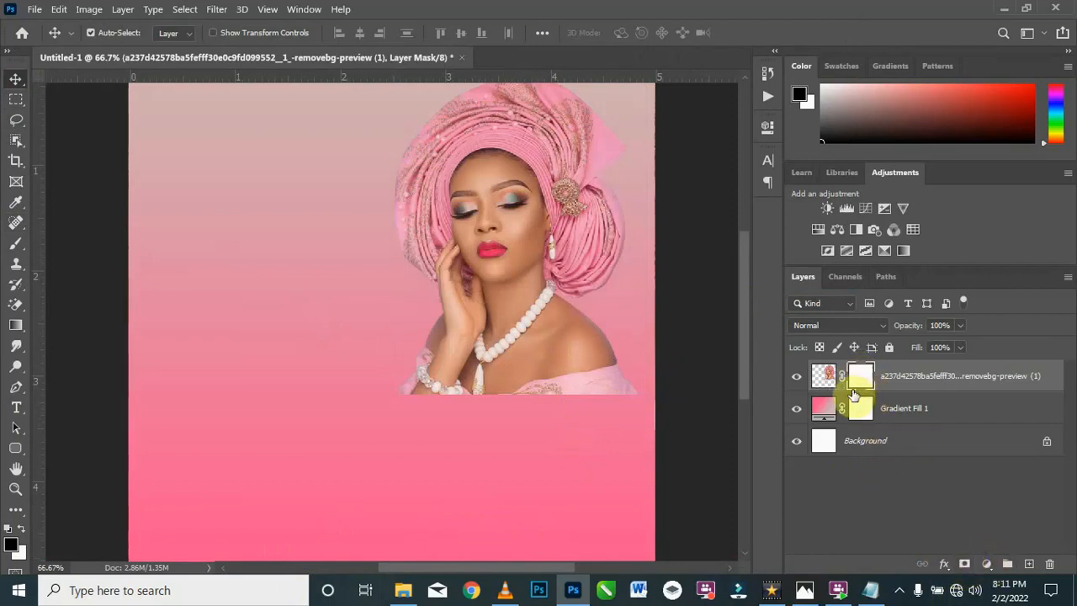
click(15, 246)
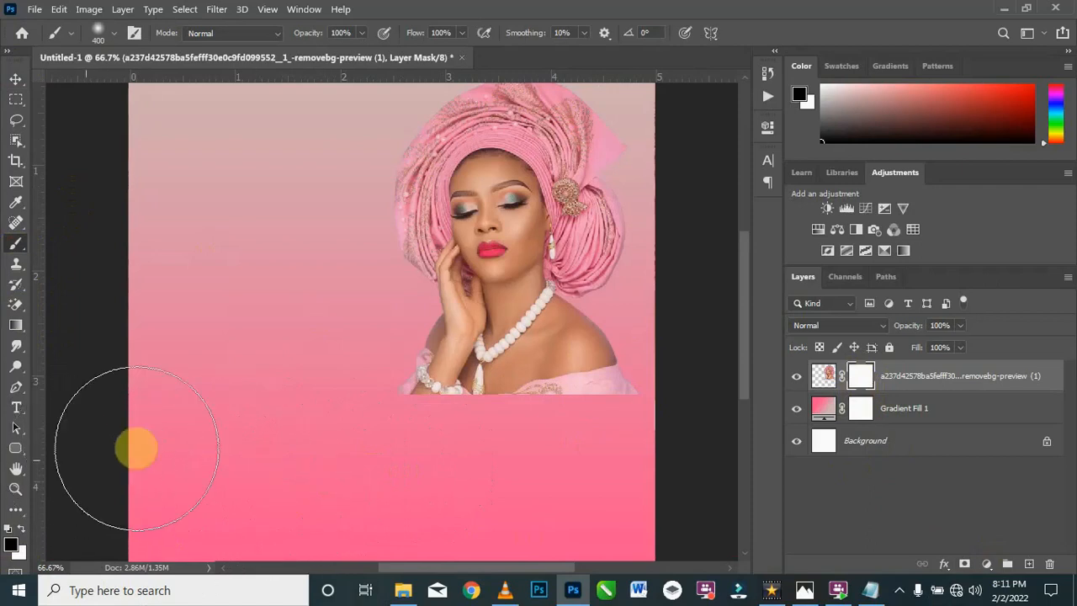
mouse_move(368, 426)
mouse_down()
mouse_move(485, 452)
mouse_move(662, 443)
mouse_move(675, 431)
mouse_move(552, 480)
mouse_move(399, 476)
mouse_move(634, 470)
mouse_move(342, 467)
mouse_move(479, 521)
mouse_move(607, 510)
mouse_move(345, 557)
mouse_move(475, 518)
mouse_move(425, 496)
mouse_move(334, 491)
mouse_move(260, 526)
mouse_move(194, 499)
mouse_up()
click(13, 76)
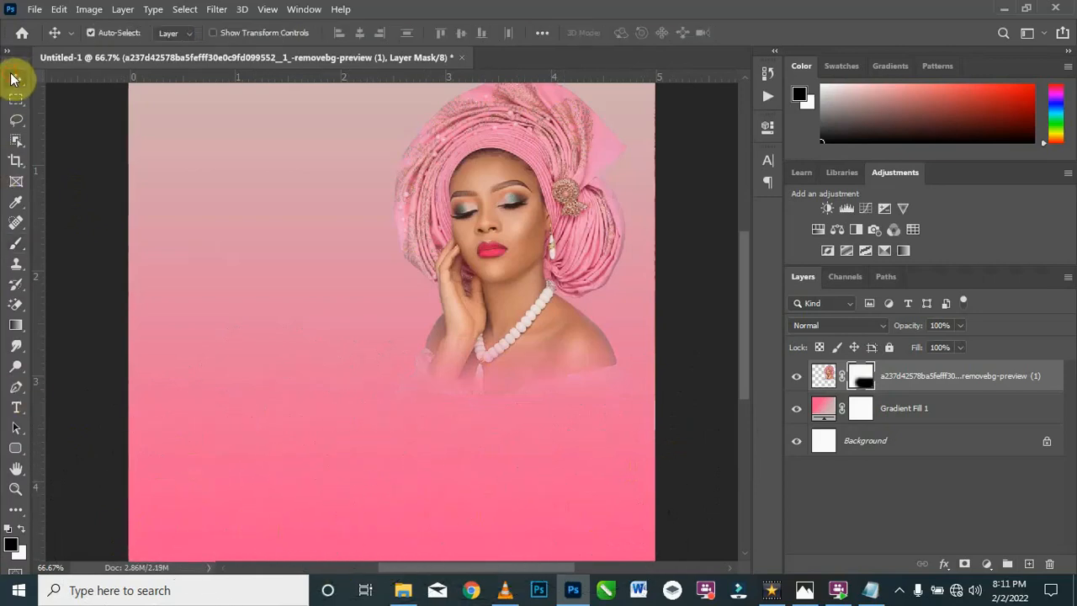
Step: Place the Facials_Spa-01 image from the Resources folder, scale it to about 16% and position it over the canvas's lower middle
click(402, 591)
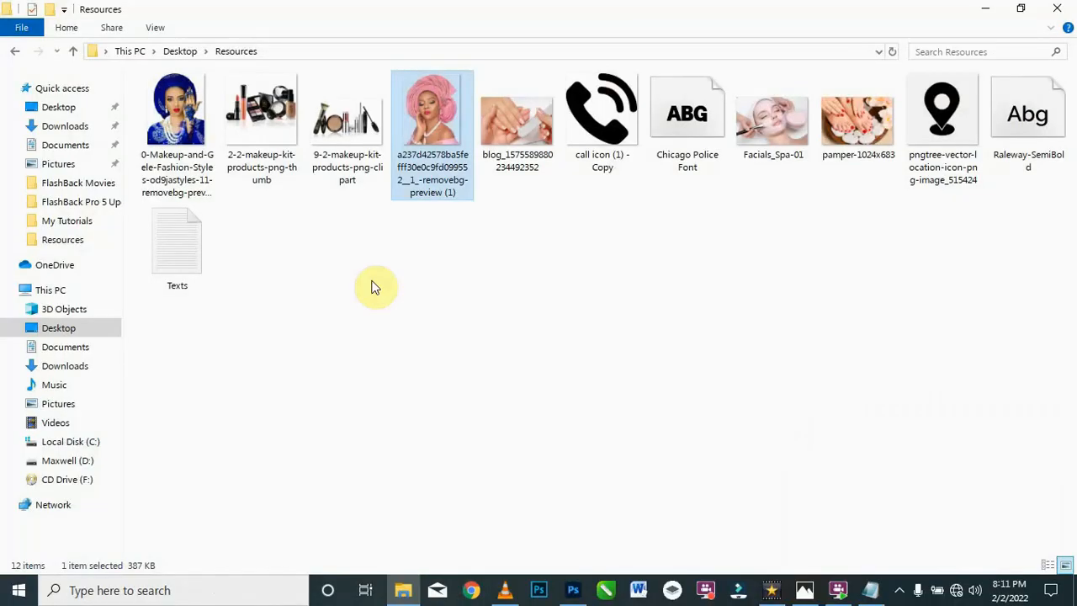
drag(782, 114, 396, 445)
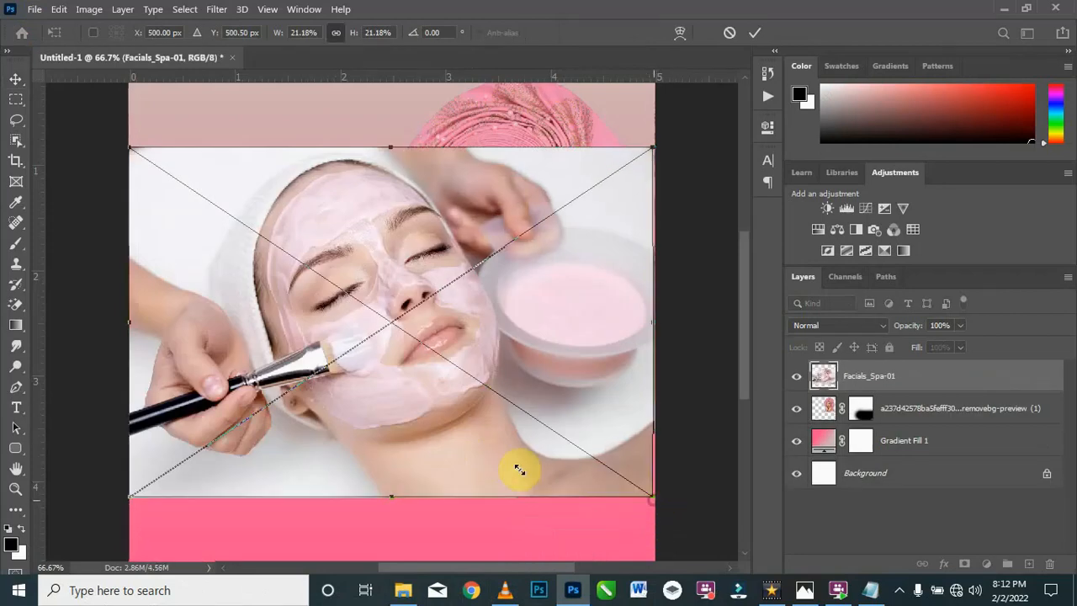
drag(653, 498, 488, 464)
drag(385, 303, 761, 500)
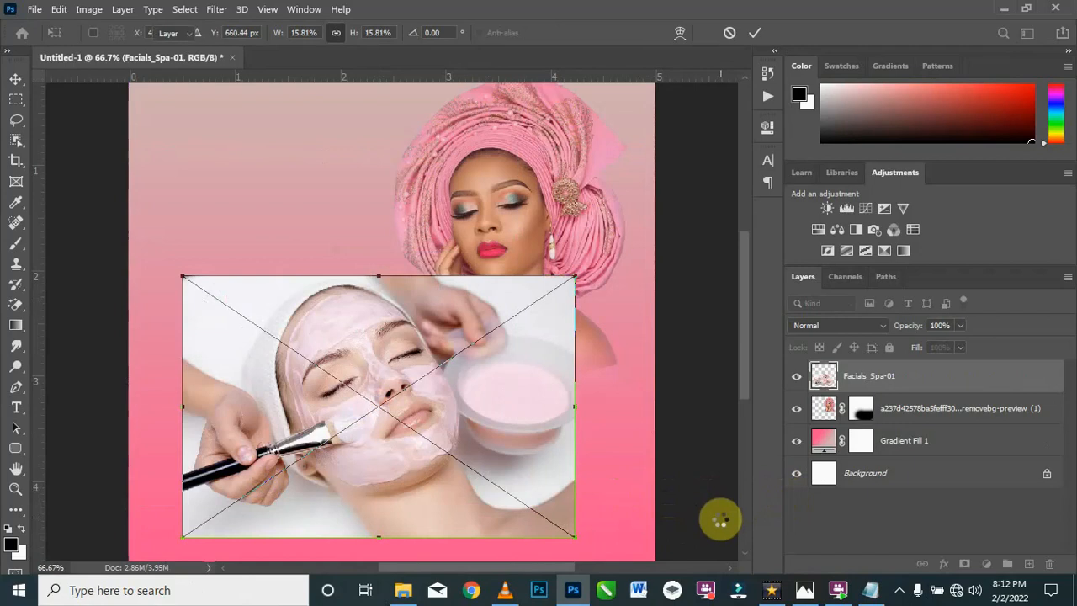
key(Return)
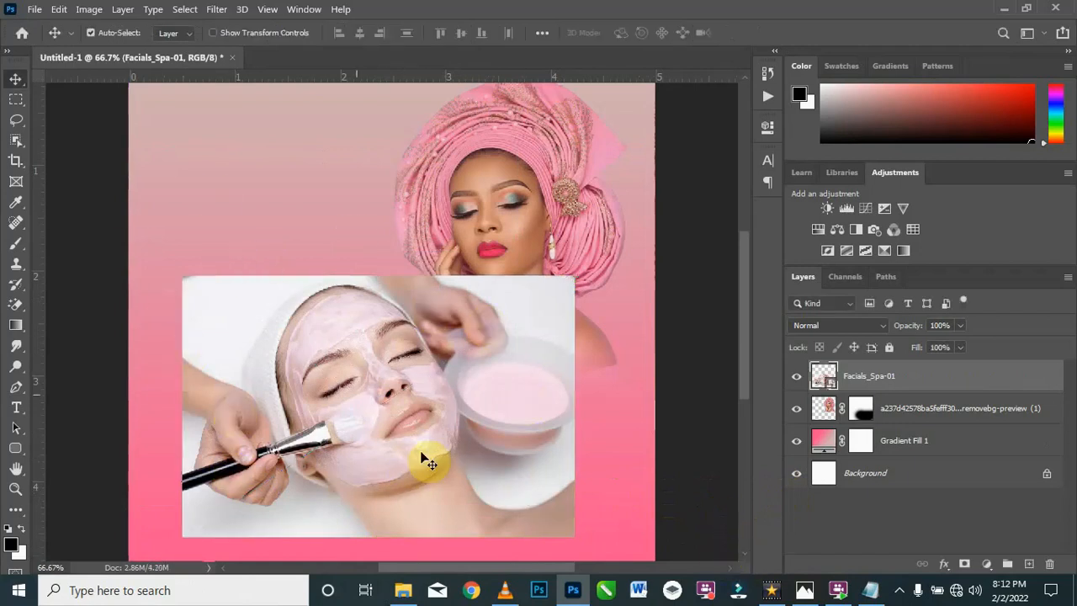
Step: Add a layer mask to the facial image and fade all its edges into the gradient with a soft black 250 px brush
click(966, 564)
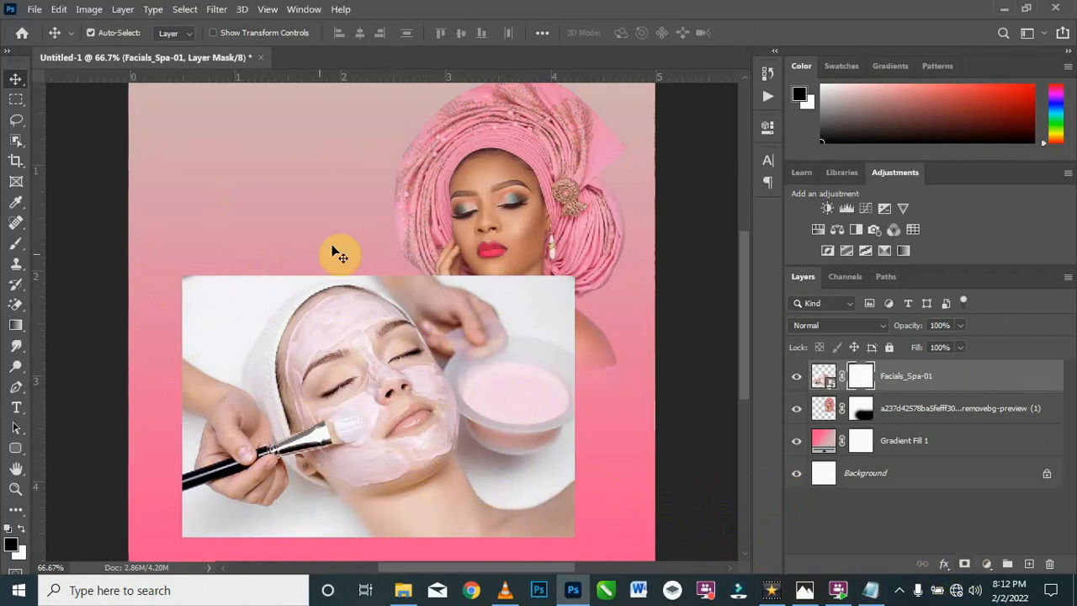
click(16, 244)
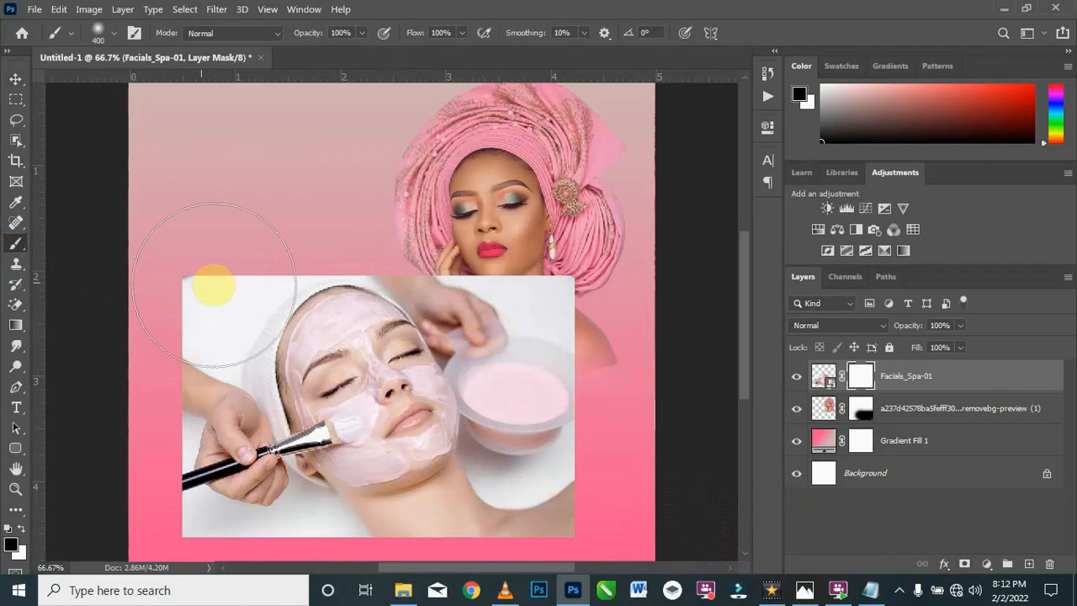
key(bracketleft)
mouse_move(233, 260)
mouse_down()
mouse_move(176, 300)
mouse_move(191, 274)
mouse_move(190, 294)
mouse_move(346, 262)
mouse_move(489, 271)
mouse_move(601, 334)
mouse_move(624, 392)
mouse_move(601, 349)
mouse_move(589, 518)
mouse_move(590, 467)
mouse_move(505, 563)
mouse_move(293, 572)
mouse_move(212, 544)
mouse_move(145, 325)
mouse_move(152, 548)
mouse_move(245, 530)
mouse_move(228, 531)
mouse_move(366, 573)
mouse_move(532, 597)
mouse_move(211, 530)
mouse_up()
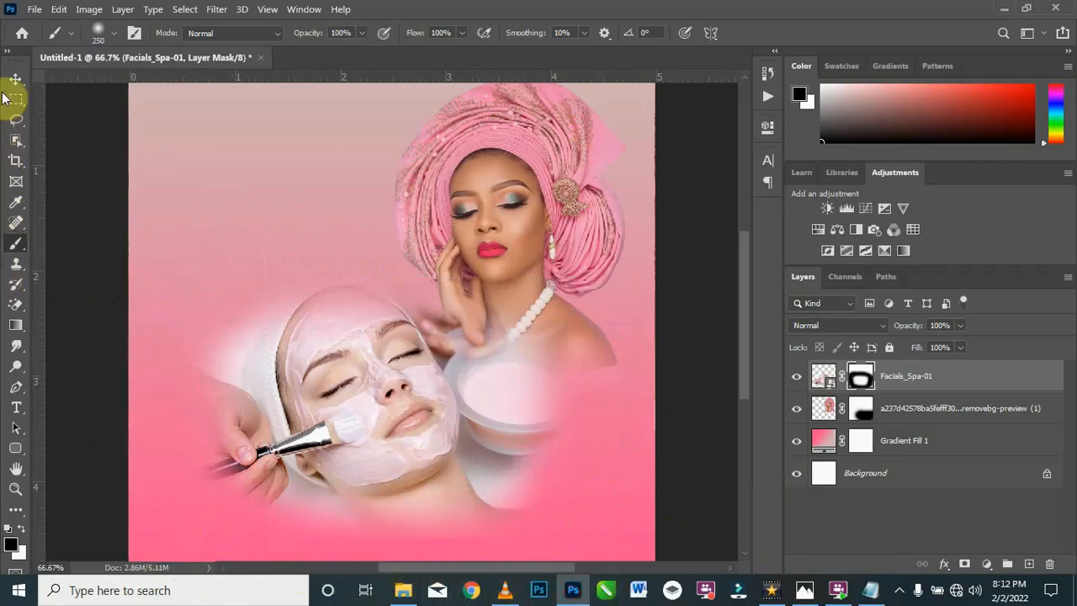
Step: Lower the Facials_Spa-01 layer's opacity to 15% and move it to the canvas's lower-left area
click(12, 81)
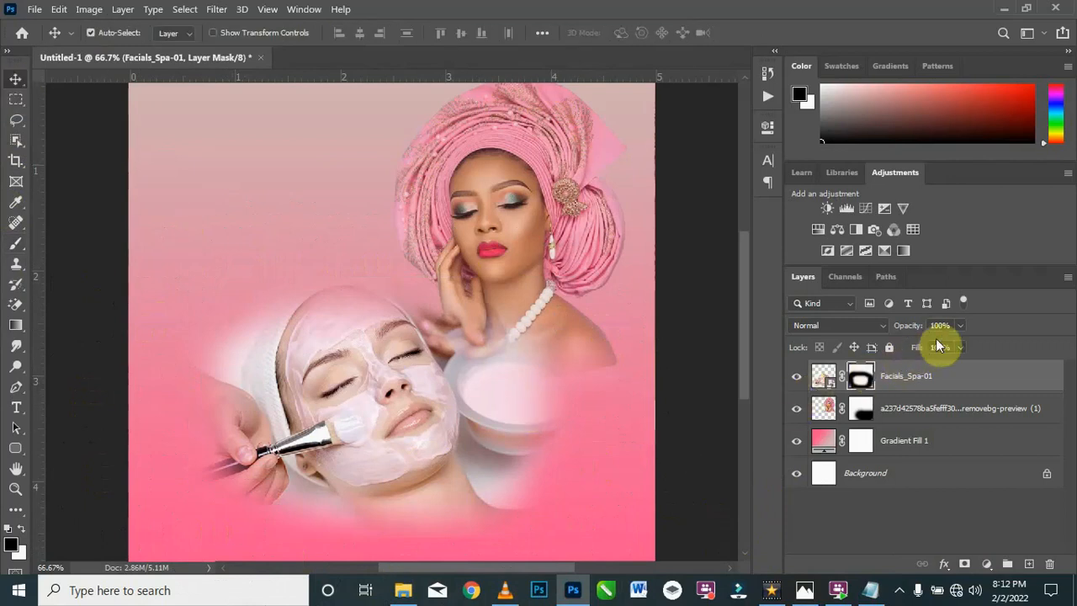
click(961, 326)
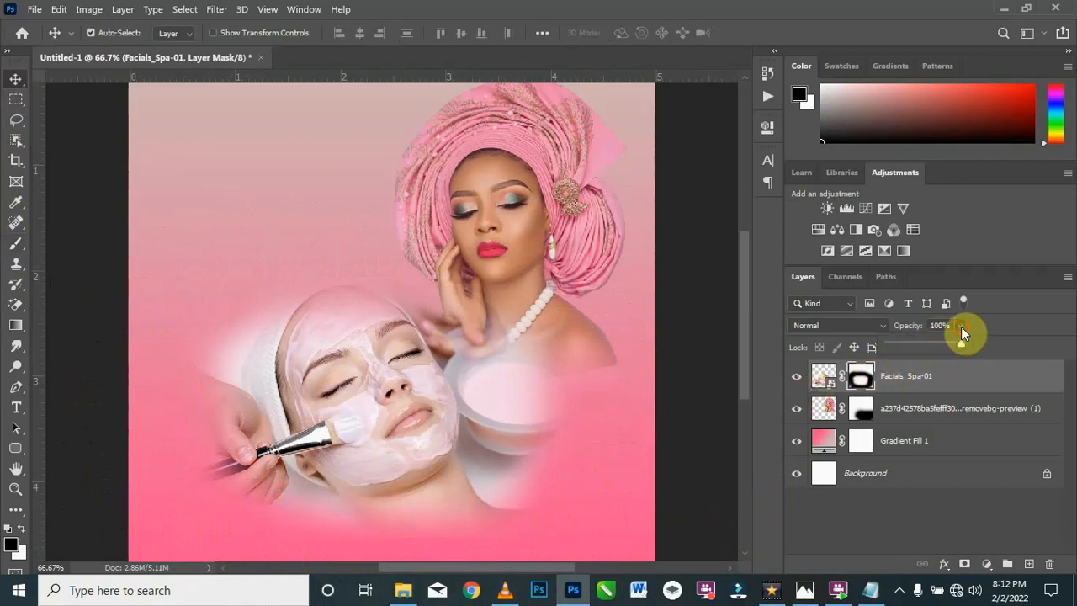
drag(957, 344, 901, 360)
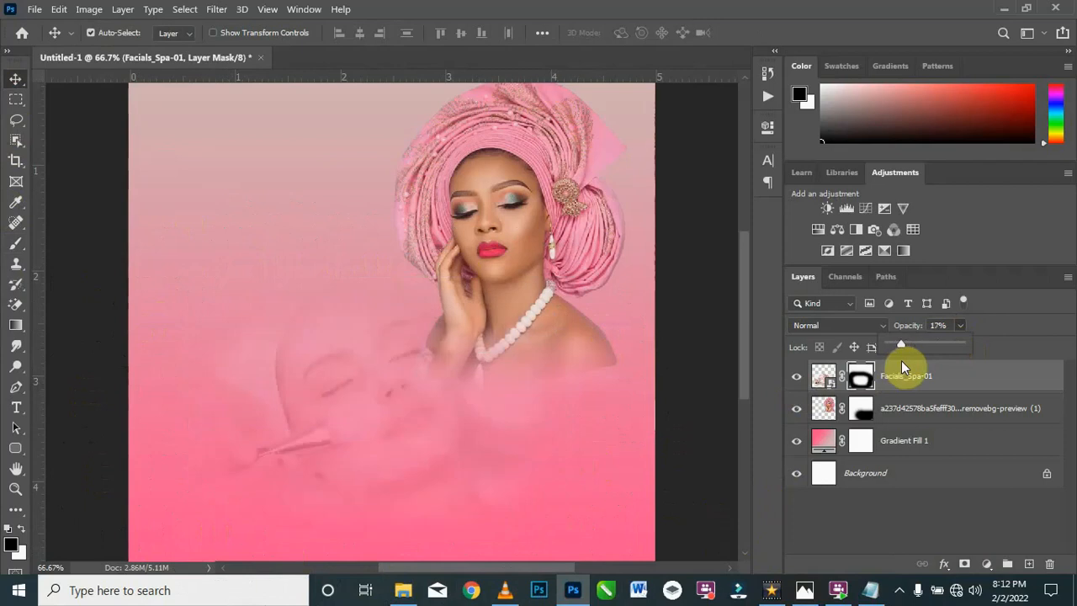
drag(900, 364, 898, 365)
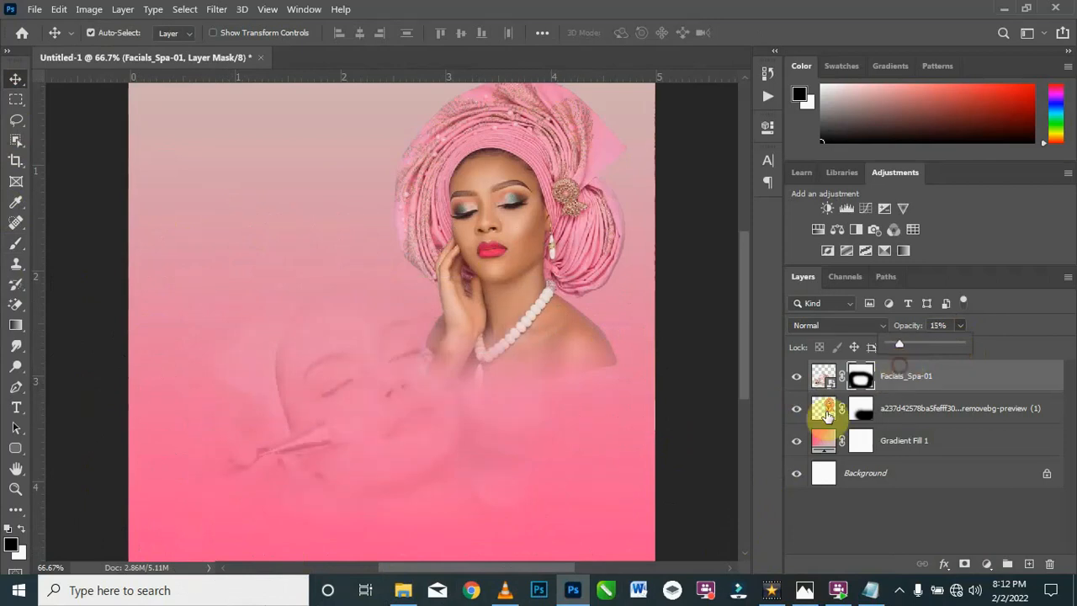
drag(325, 413, 241, 470)
drag(240, 477, 238, 472)
click(403, 590)
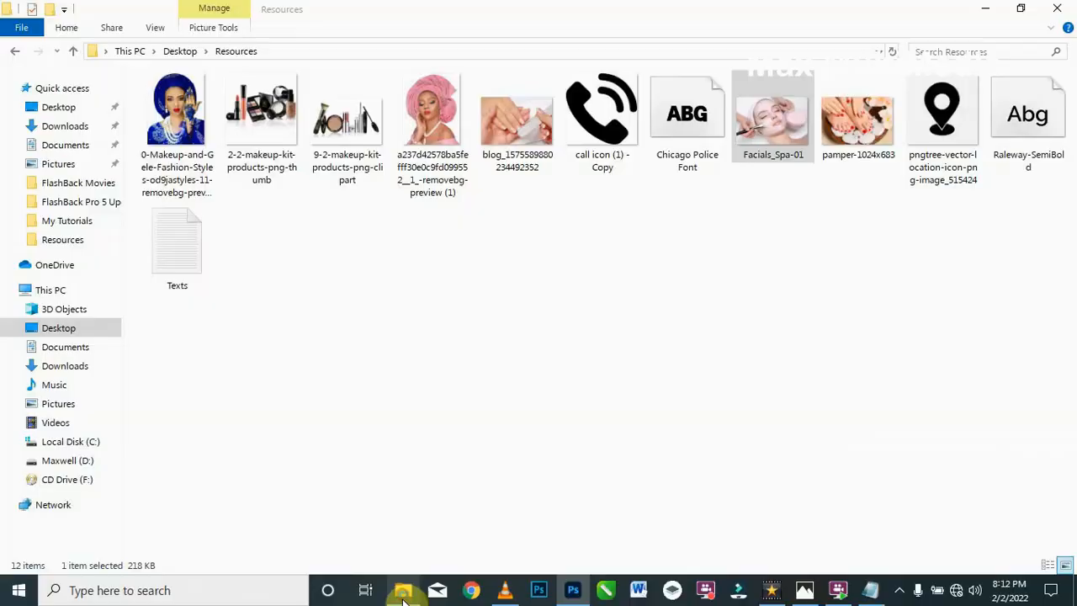
drag(531, 137, 517, 508)
drag(654, 501, 598, 504)
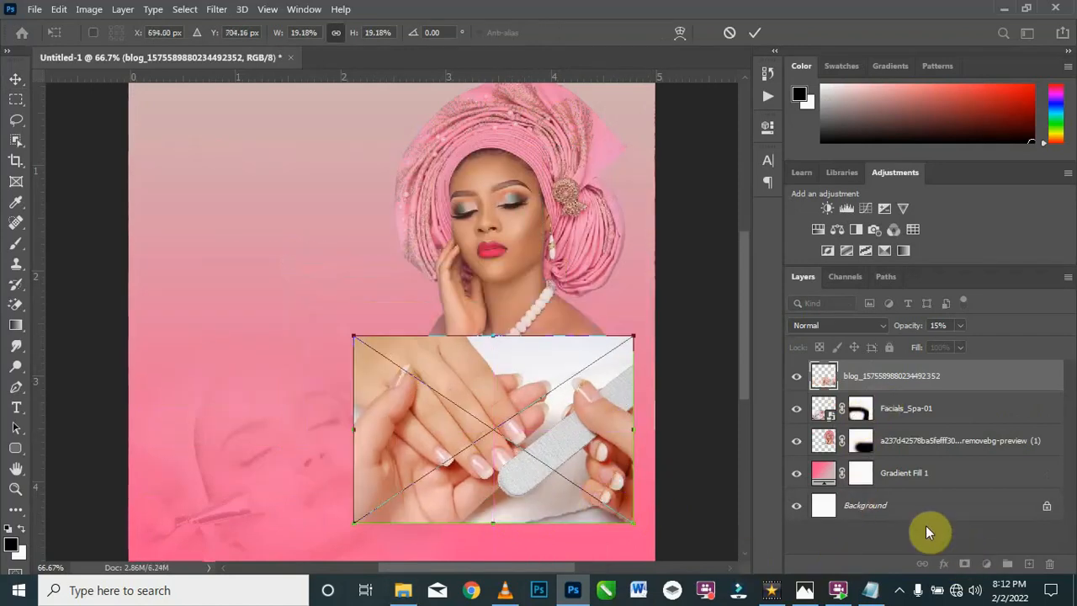
key(Return)
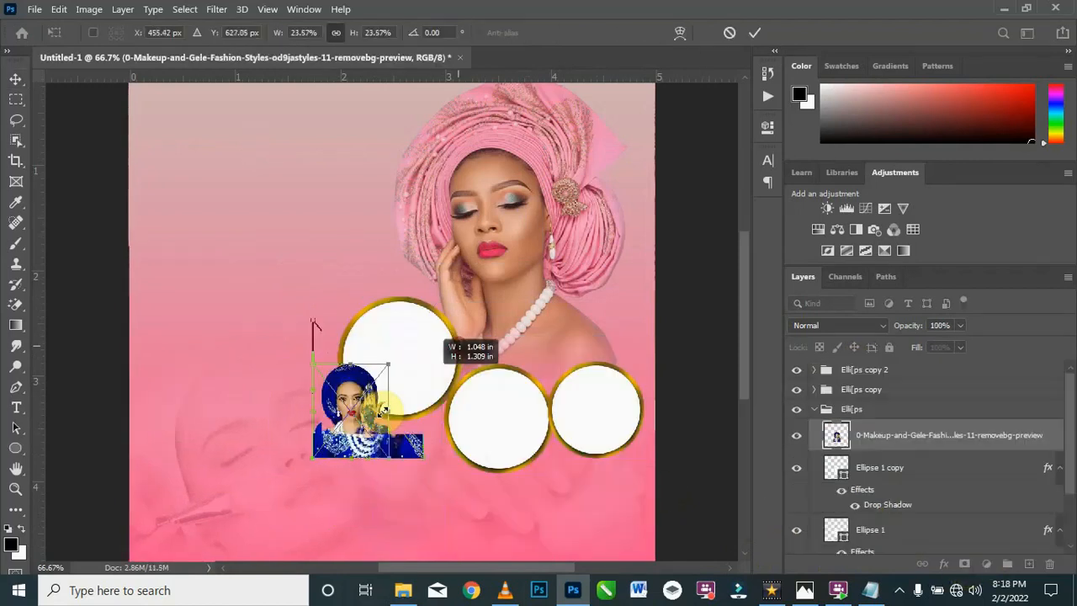
Step: Position the blue-headwrap portrait over the leftmost gold-rimmed circle at about 21% scale and clip it to the circle's Ellipse 1 copy layer
drag(425, 380, 403, 363)
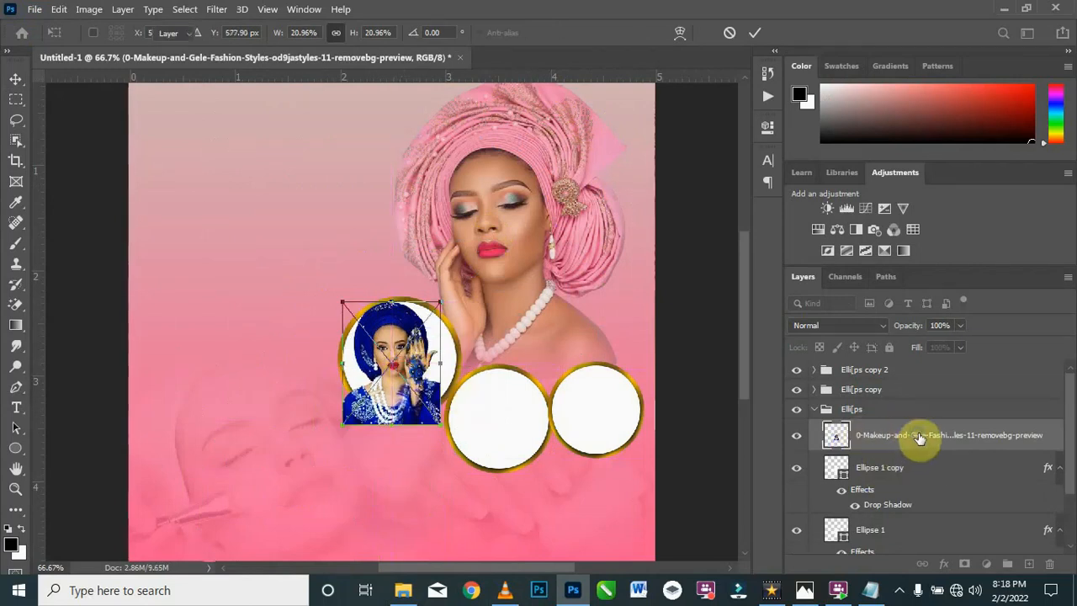
key(Return)
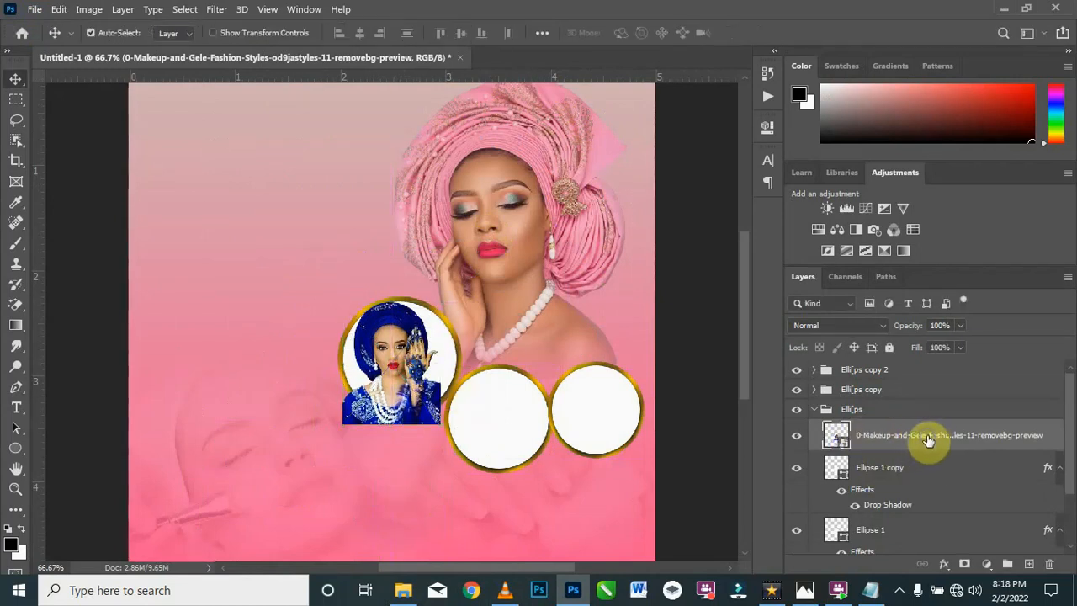
right_click(928, 437)
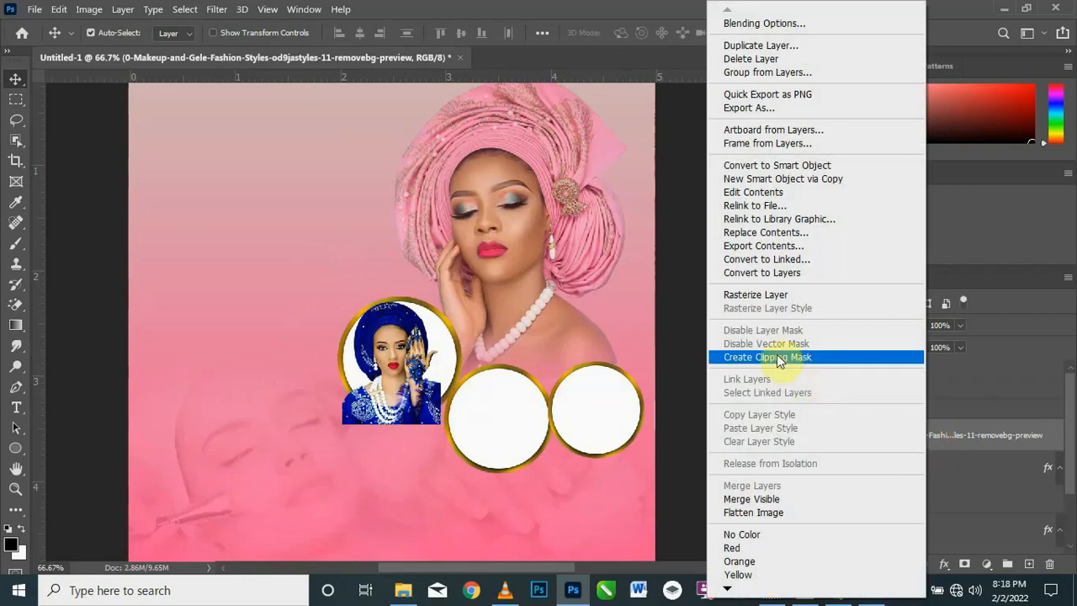
click(777, 356)
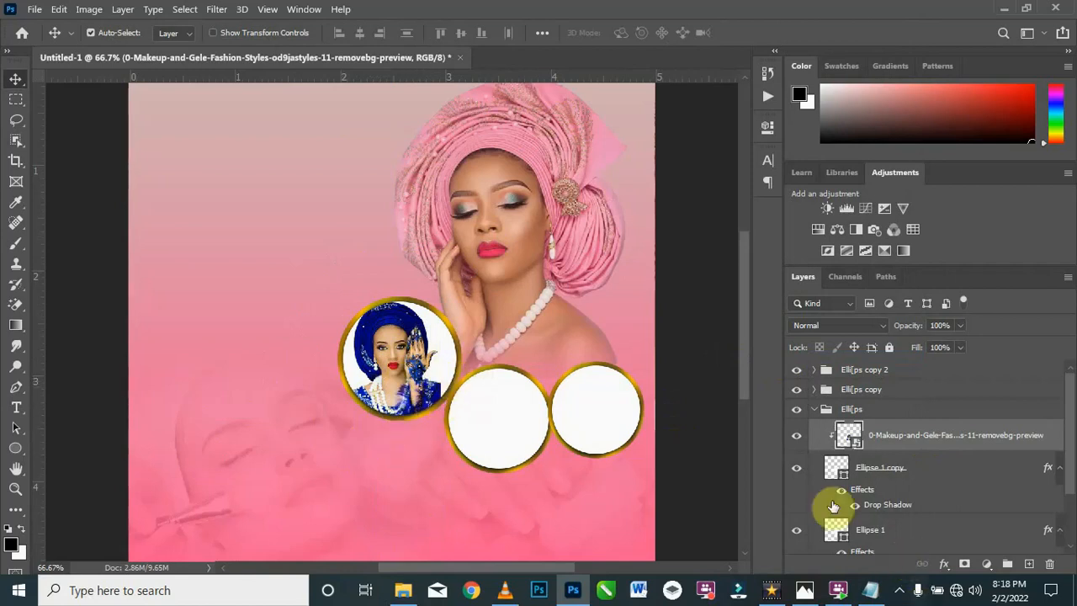
click(797, 469)
click(796, 469)
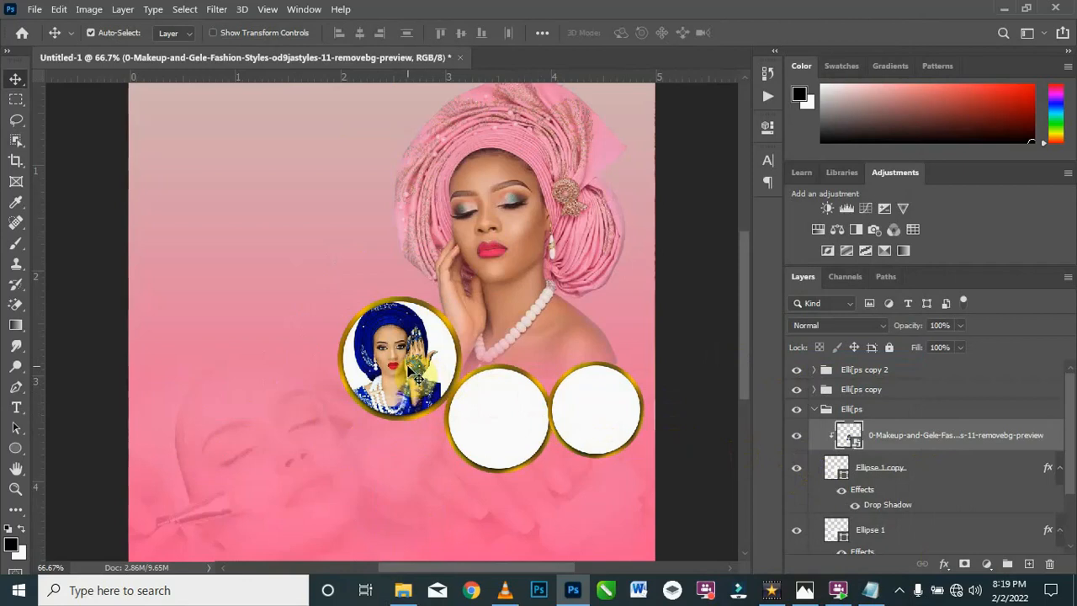
Step: Enlarge the clipped blue-headwrap portrait to about 23.4% to fill the circle better, and collapse the Elli[ps group
key(ctrl+t)
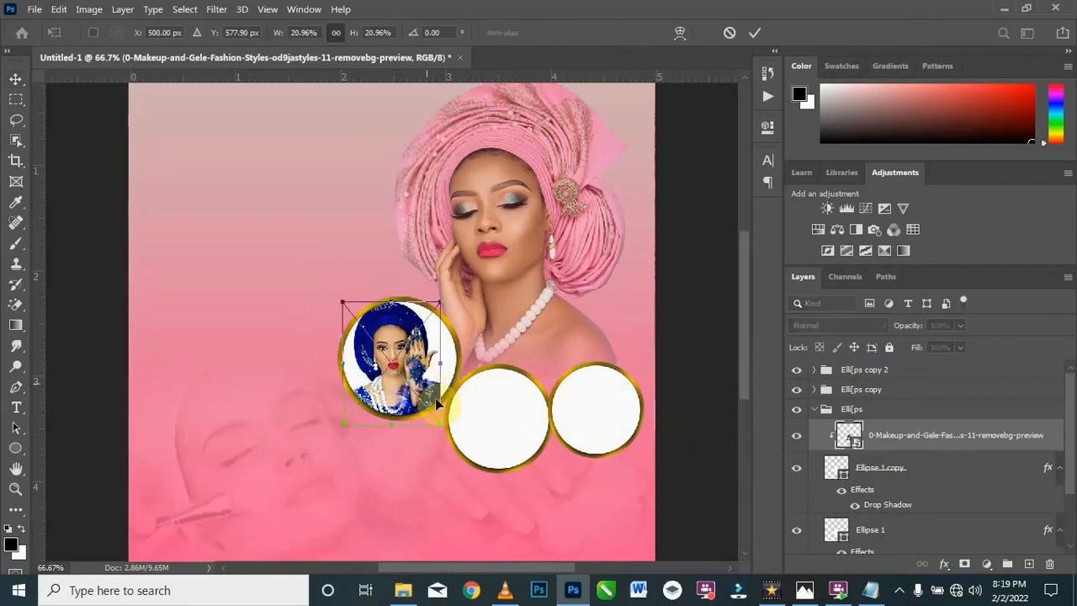
drag(467, 441, 469, 426)
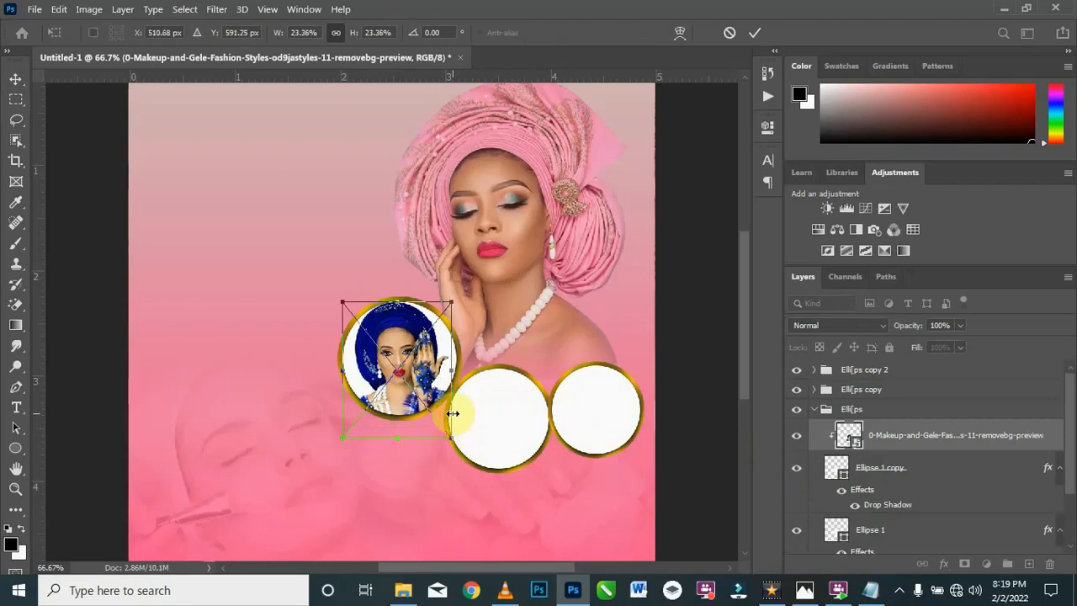
key(Return)
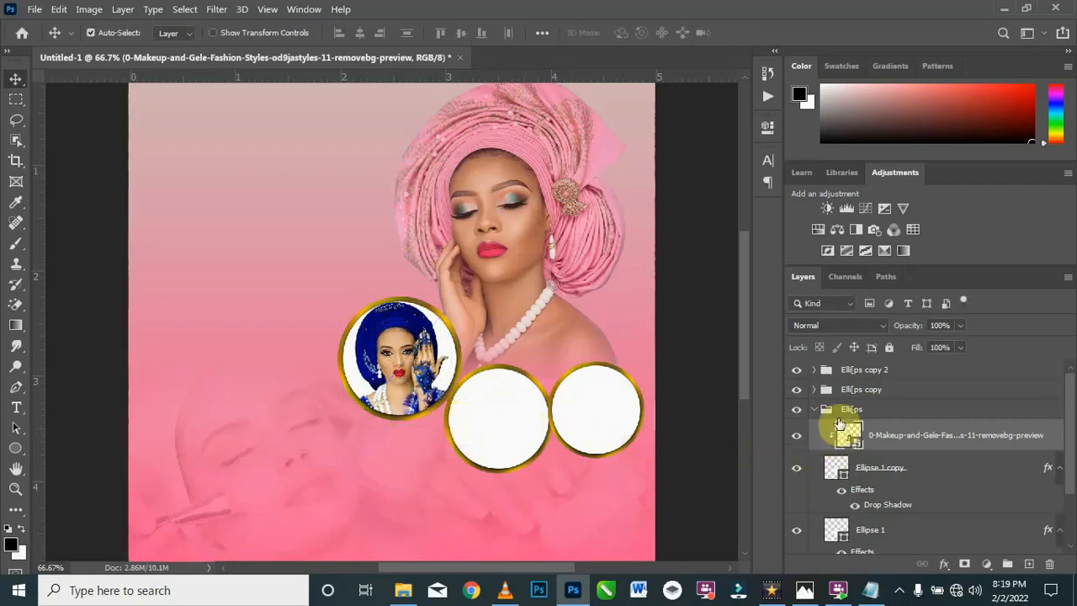
click(814, 411)
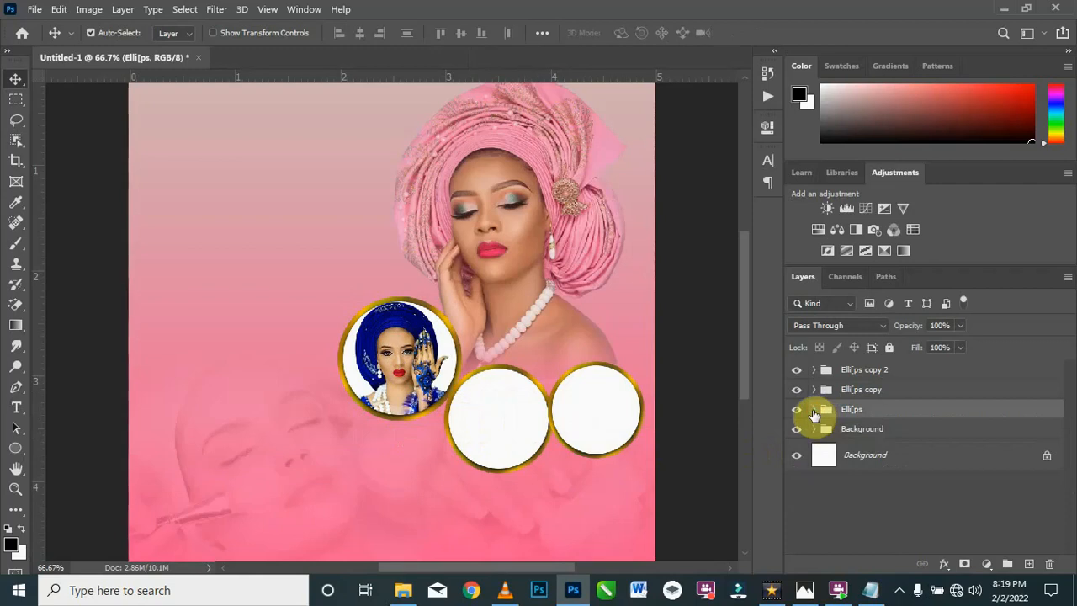
Step: Place the pamper-1024x683 image above Ellipse 1 copy in the Elli[ps copy group, scaled to about 17.5% over the middle circle
click(819, 390)
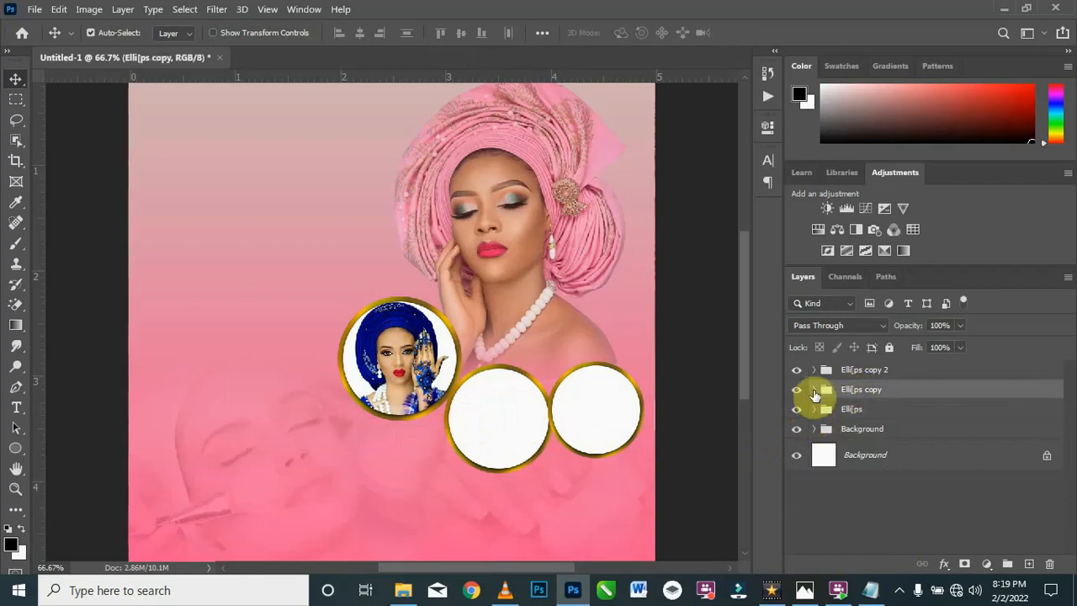
click(814, 390)
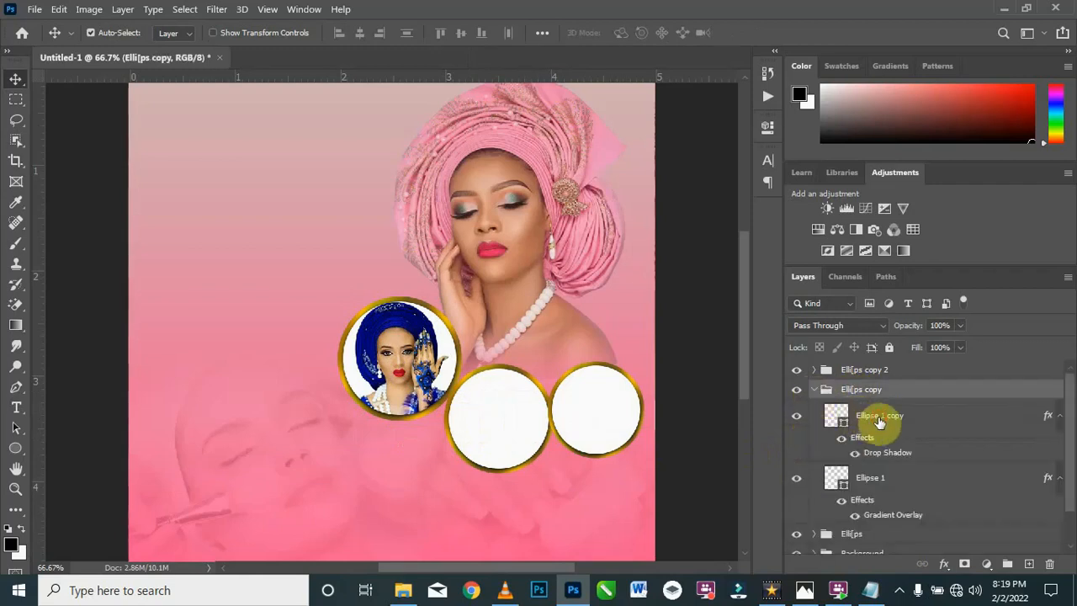
click(879, 421)
click(796, 418)
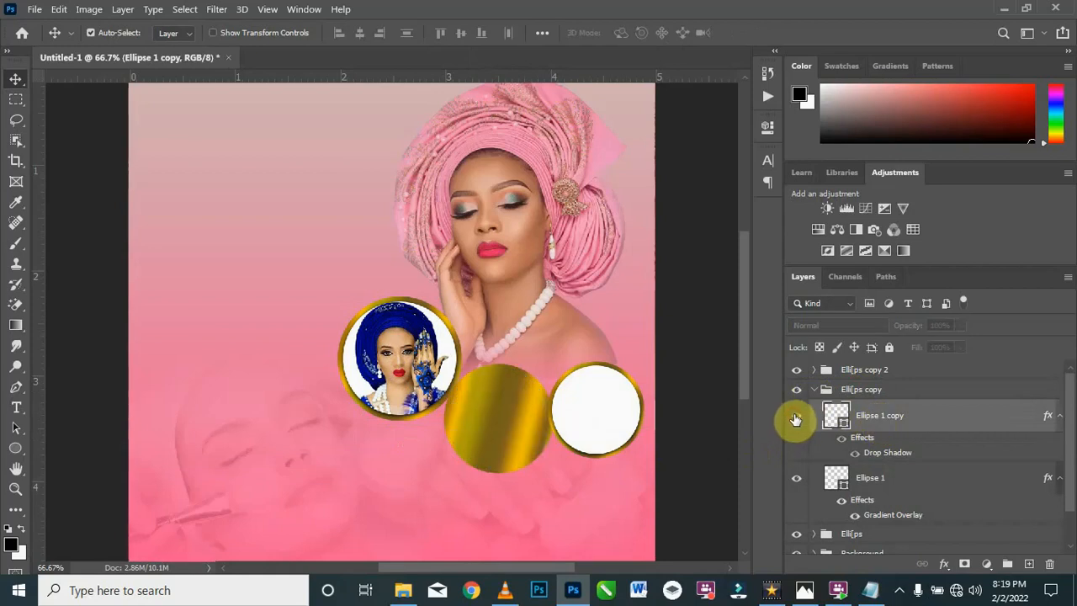
click(796, 418)
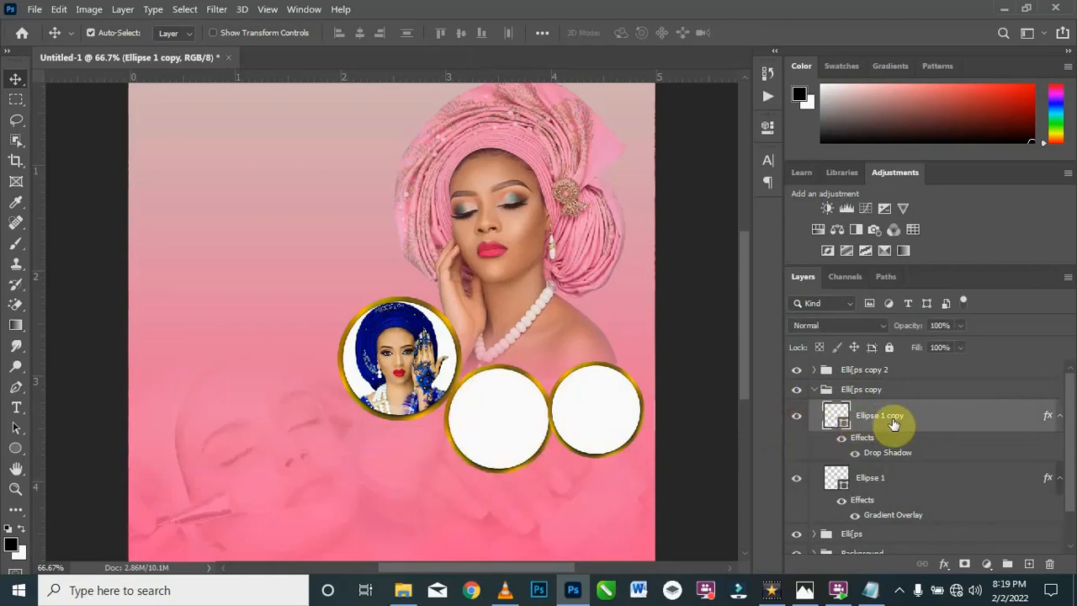
click(405, 592)
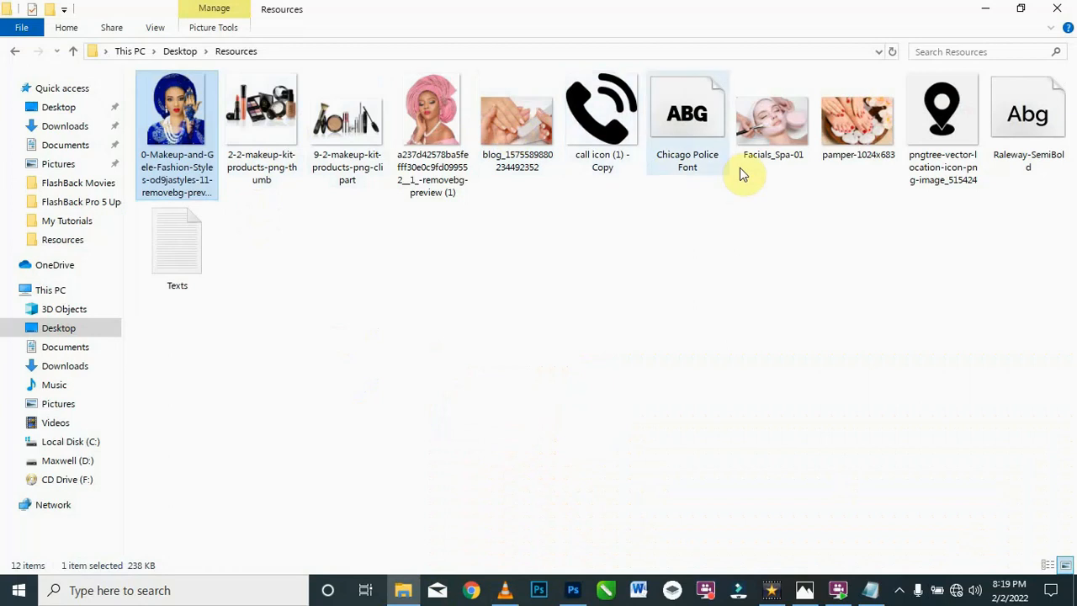
drag(860, 137, 500, 463)
drag(505, 427, 506, 427)
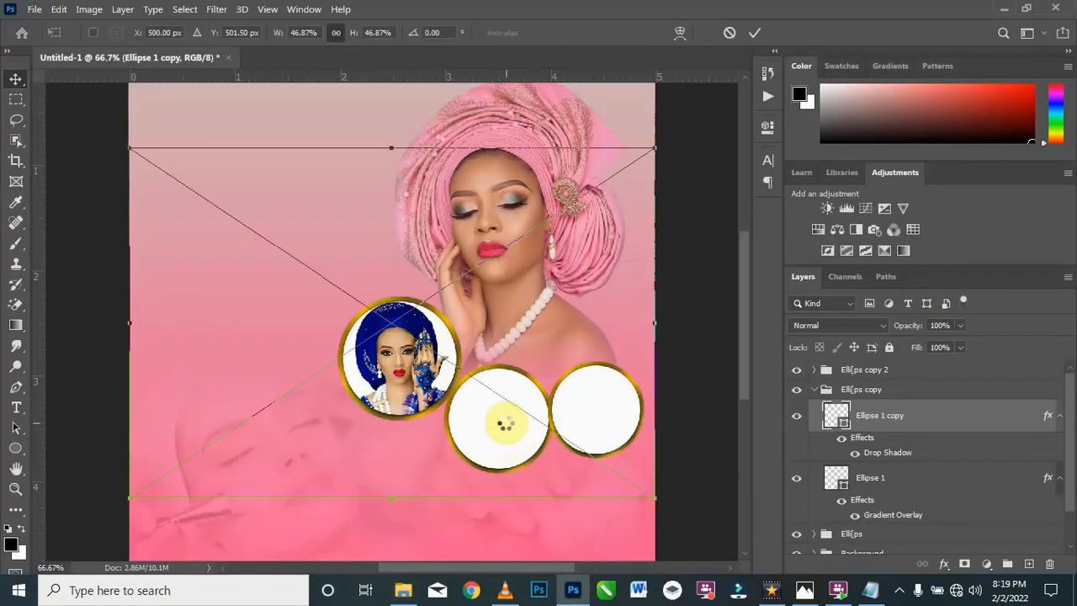
drag(524, 476, 286, 306)
drag(277, 267, 543, 459)
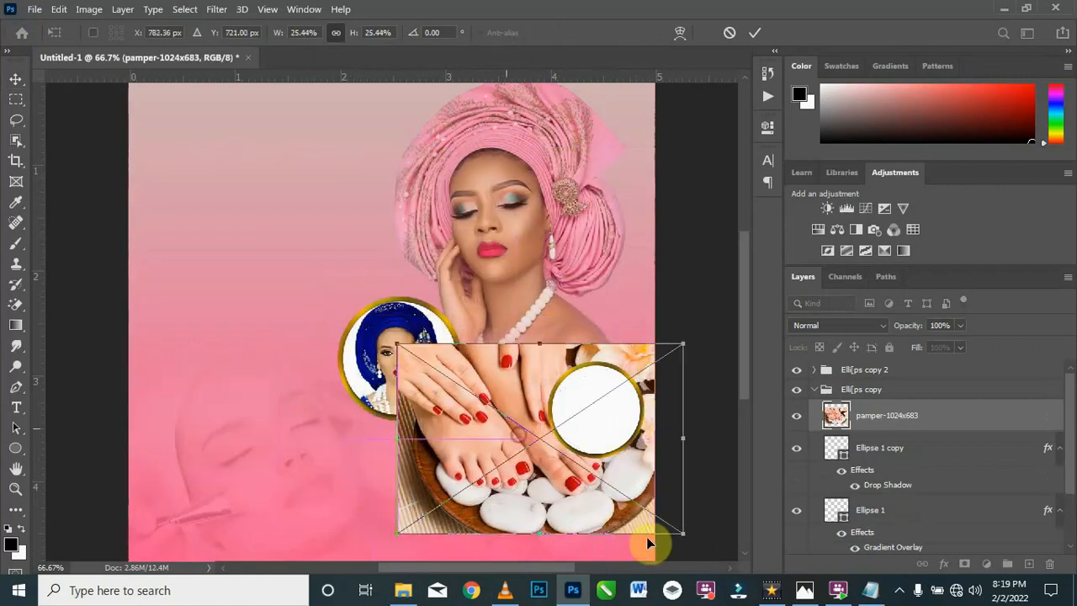
drag(683, 532, 596, 485)
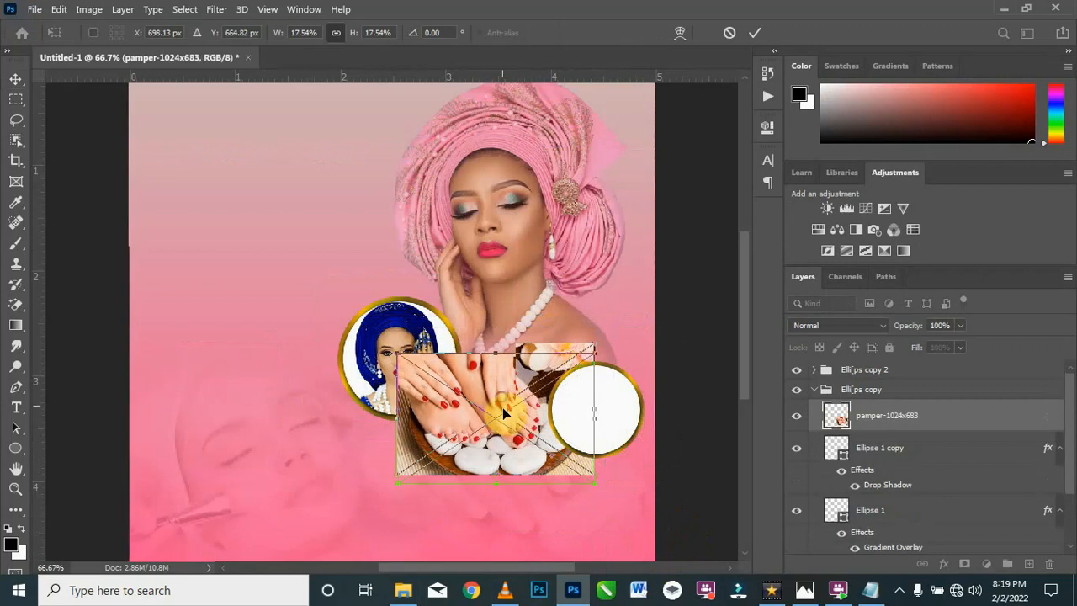
key(Return)
Step: Clip the pamper-1024x683 image to the Ellipse 1 copy layer of the middle circle
right_click(935, 414)
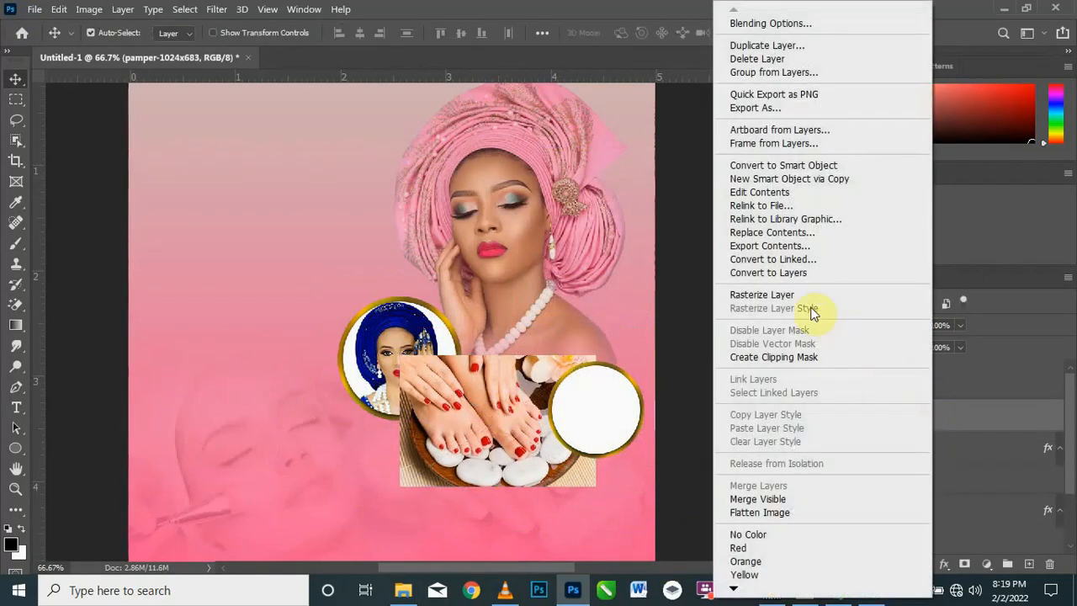
click(804, 359)
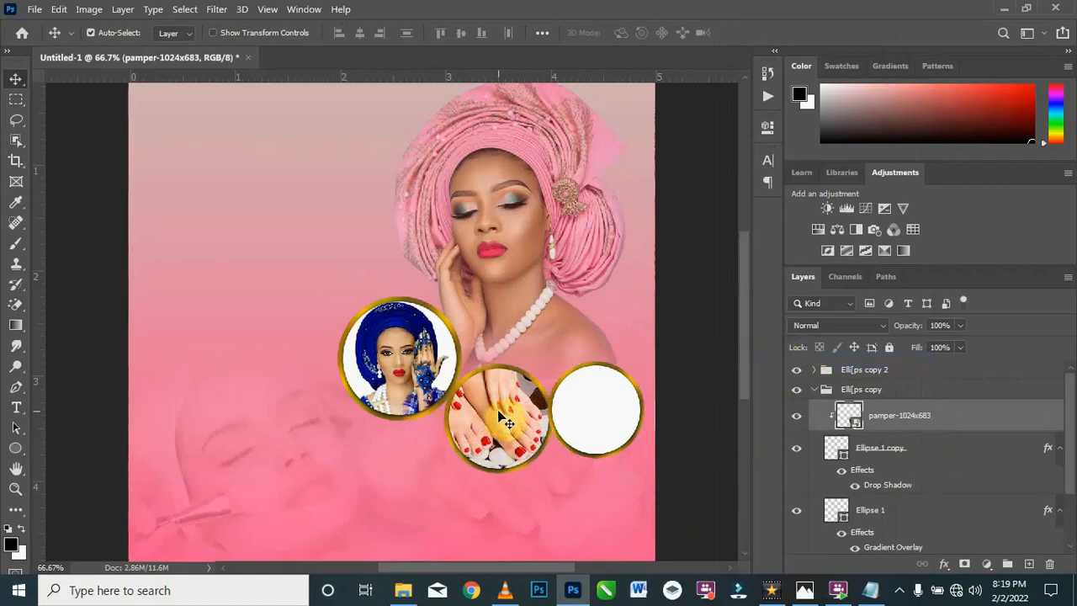
key(alt+t)
key(Escape)
key(alt+t)
key(Escape)
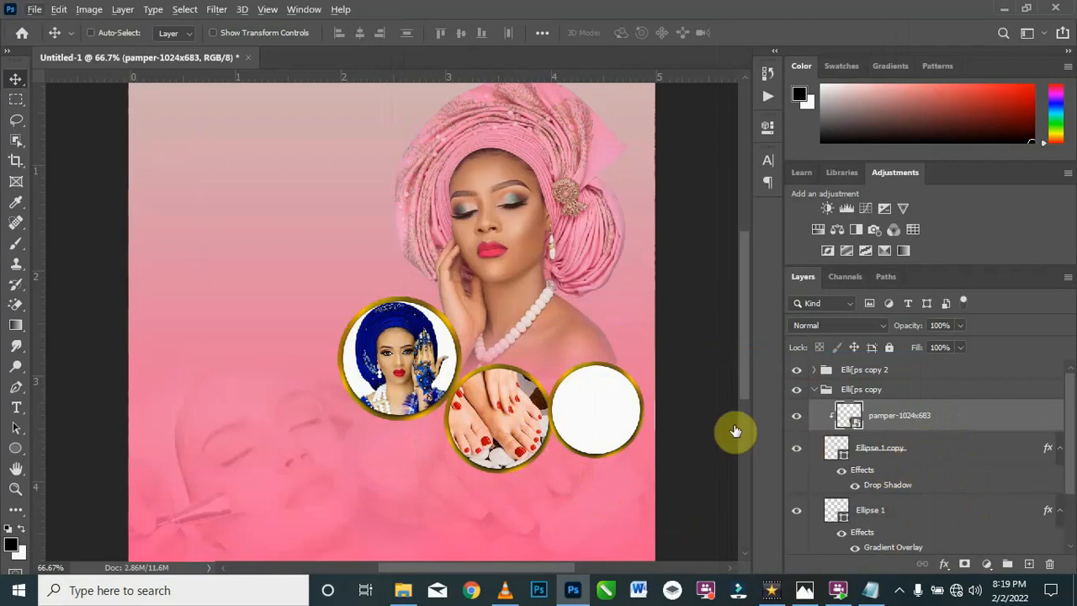
Step: Scale the clipped pamper-1024x683 image to 15.5%, shift it slightly upward inside the middle circle, and collapse the Elli[ps copy group
key(ctrl+t)
drag(601, 488, 573, 477)
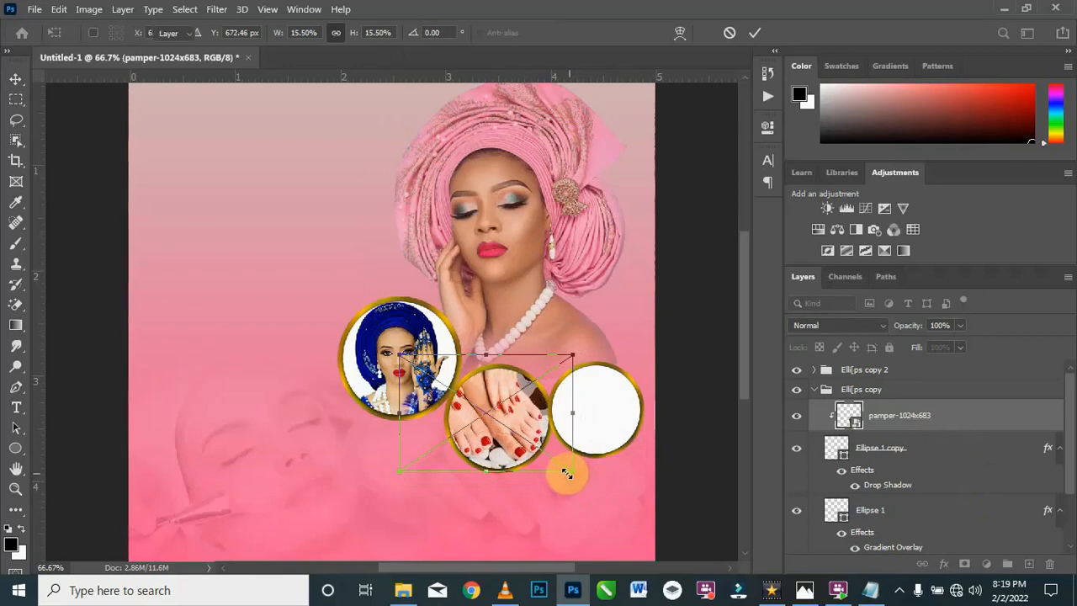
key(Return)
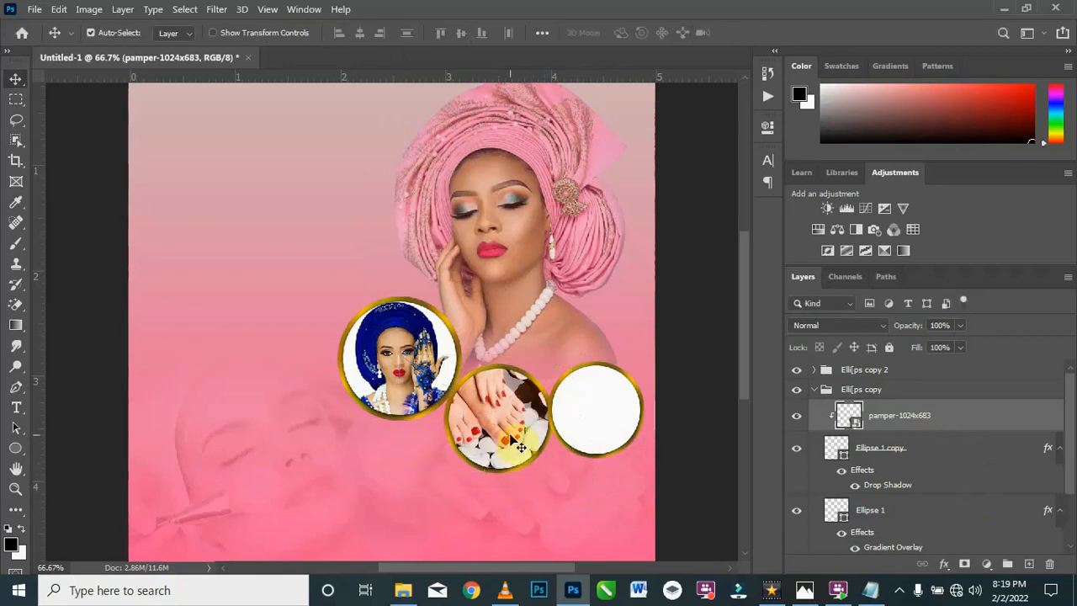
key(ctrl+t)
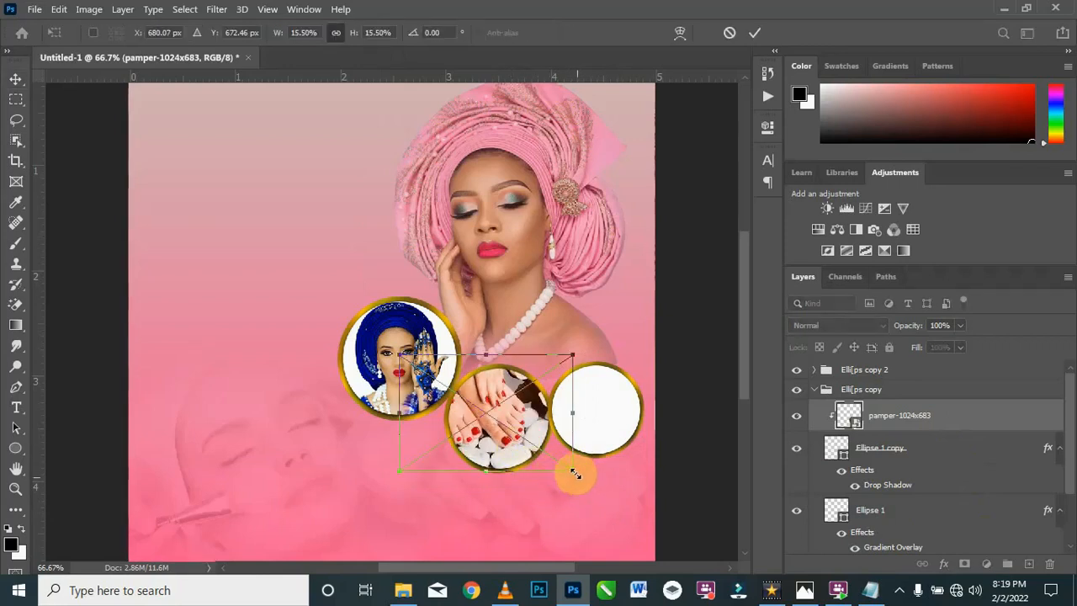
drag(521, 428, 522, 426)
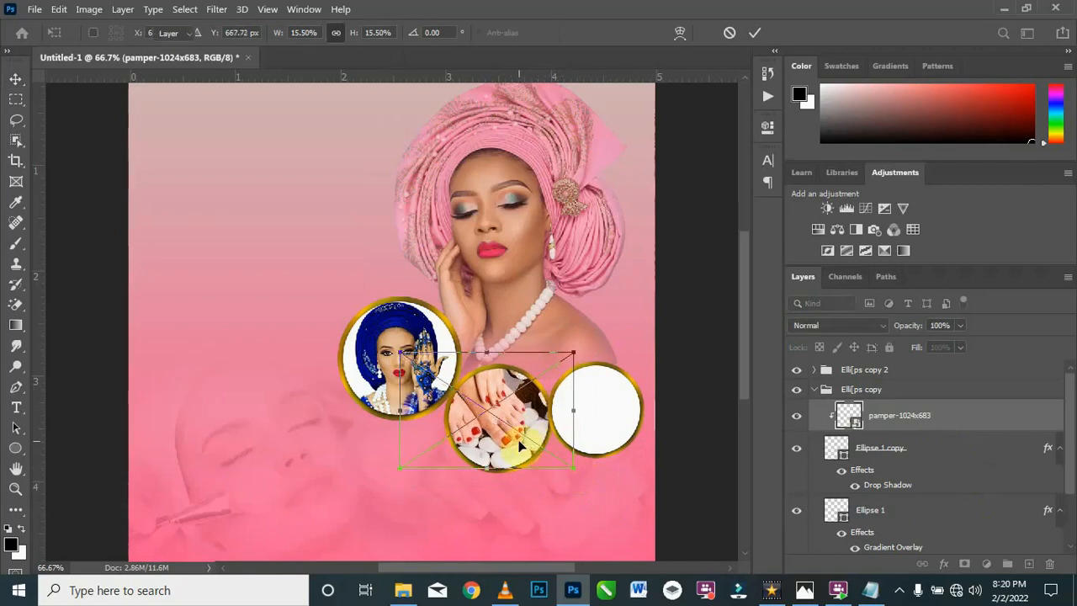
key(Return)
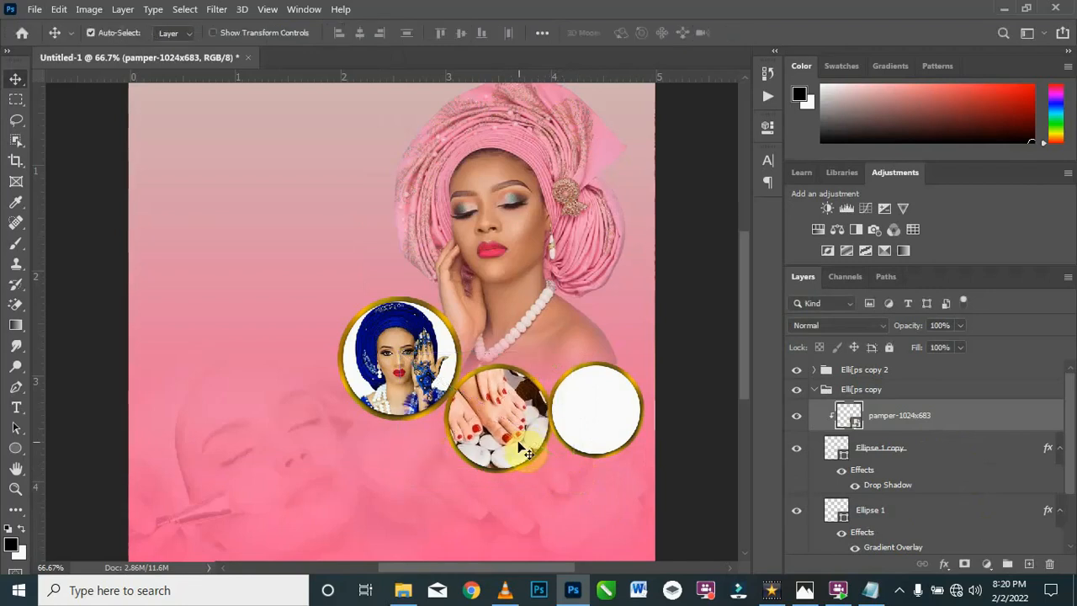
click(817, 390)
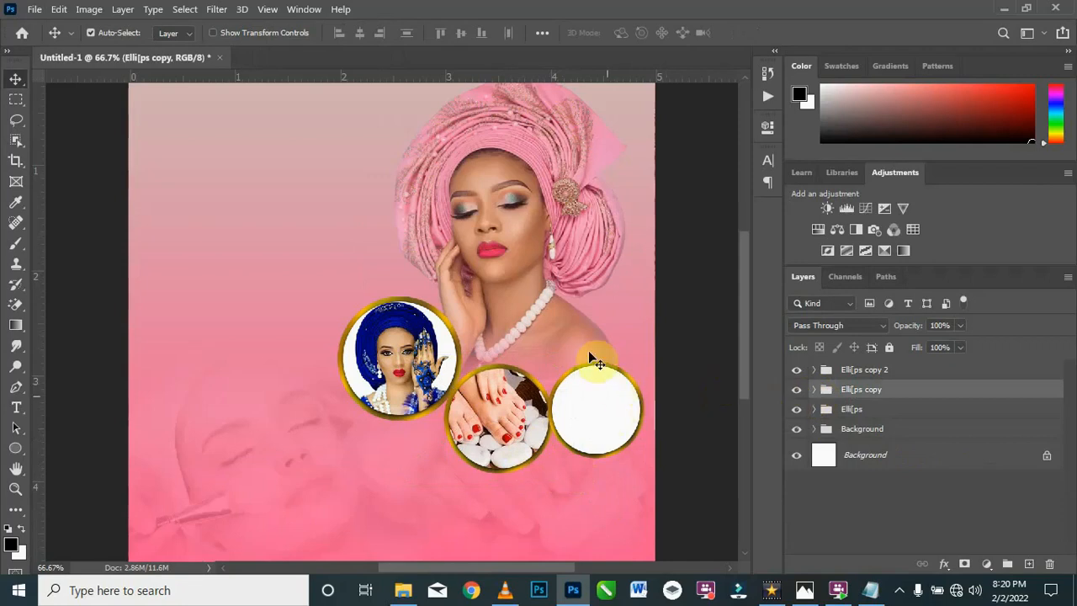
click(818, 375)
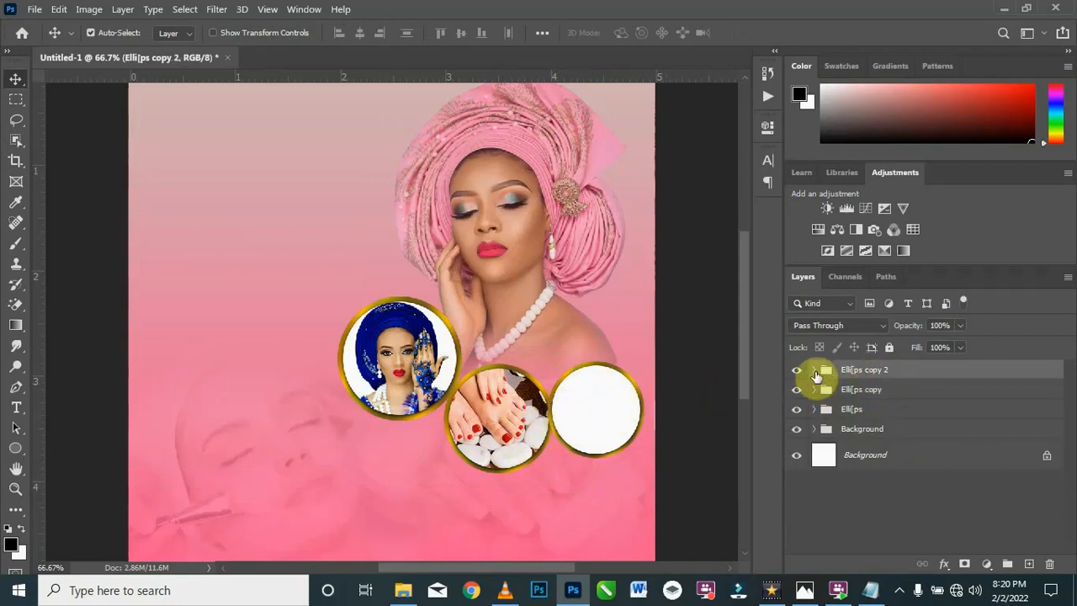
click(814, 370)
click(883, 402)
click(403, 590)
drag(548, 157, 607, 397)
drag(127, 145, 515, 405)
drag(592, 440, 608, 413)
key(Return)
Step: Clip the manicure image to the rightmost circle's Ellipse 1 copy layer and collapse the Elli[ps copy 2 group
right_click(948, 395)
click(842, 473)
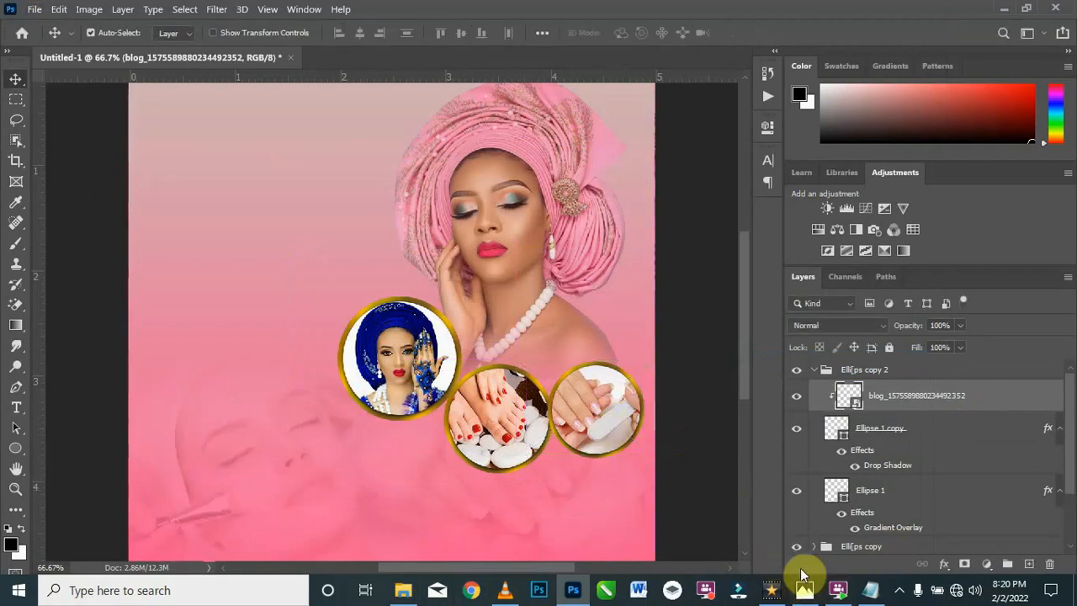
click(810, 373)
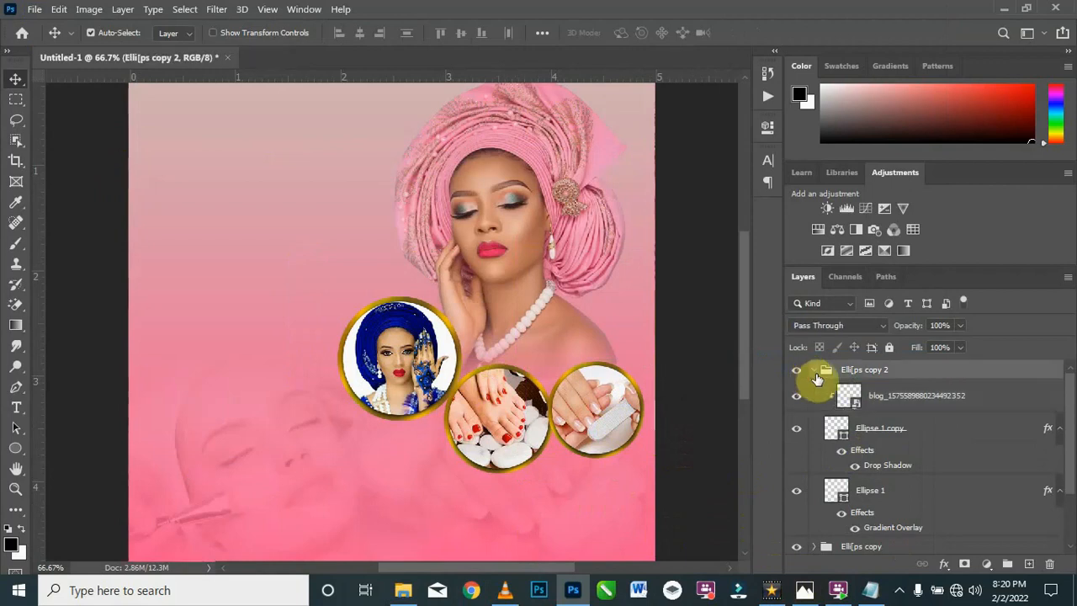
click(815, 372)
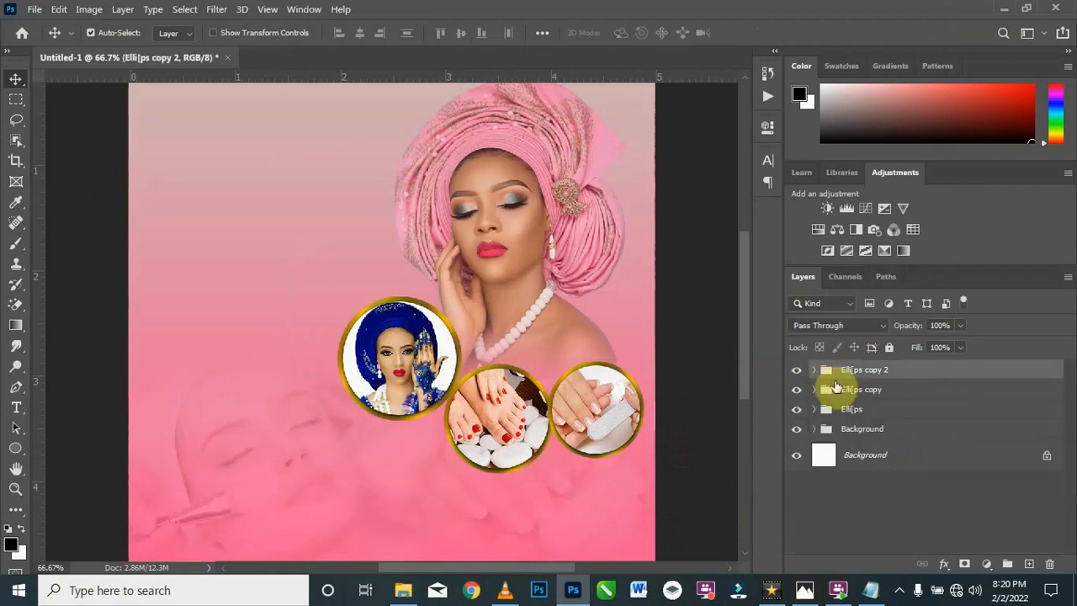
Step: Group the Elli[ps, Elli[ps copy and Elli[ps copy 2 groups together and name the new group Ellips
shift+click(870, 413)
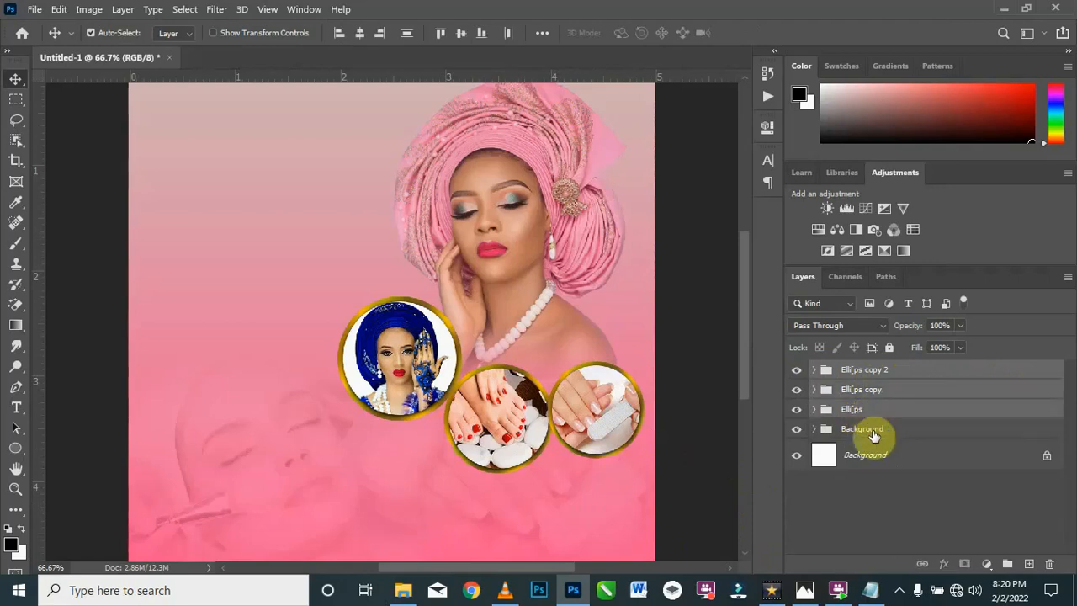
key(ctrl+g)
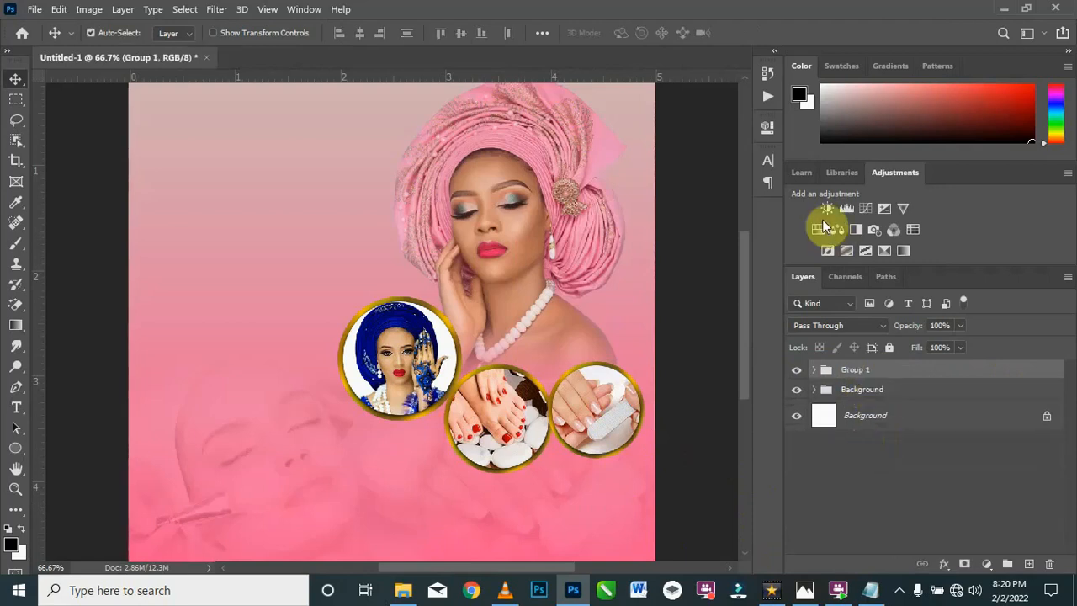
double_click(869, 369)
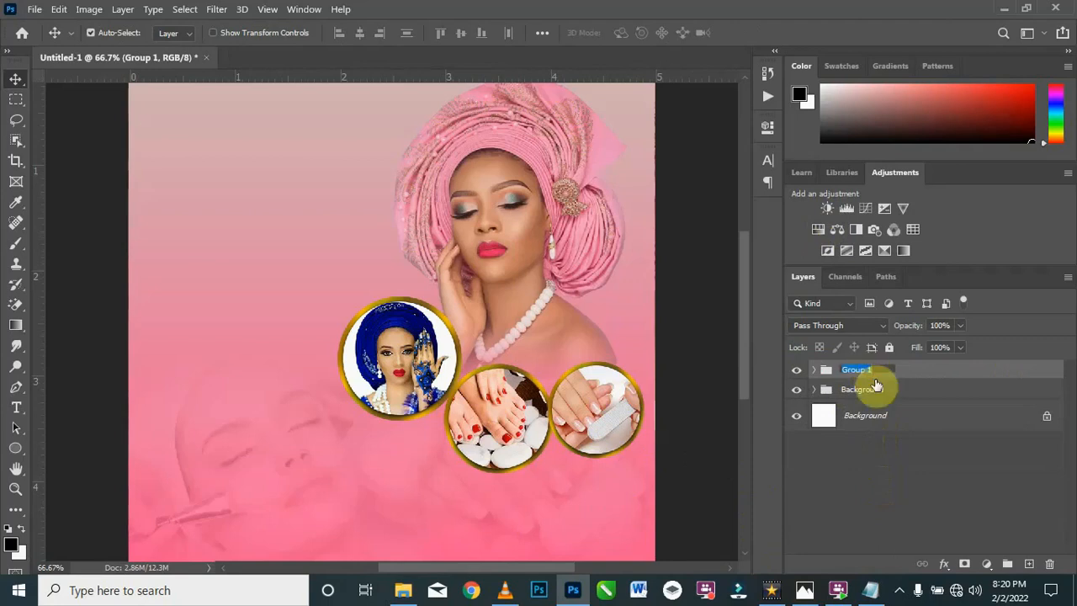
text(Ellips)
key(Return)
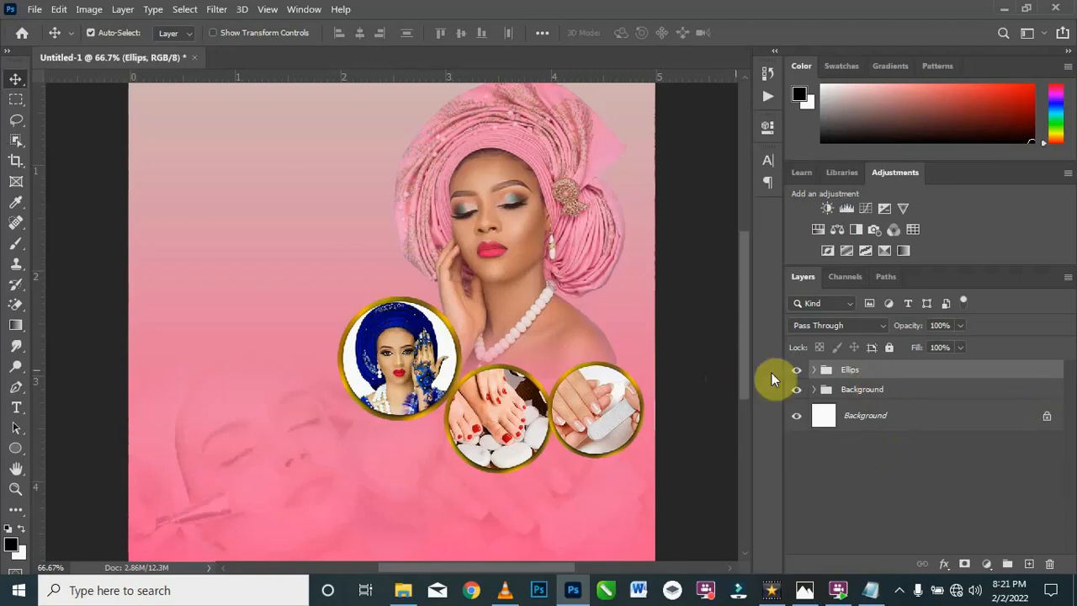
Step: Toggle the Ellips group's visibility off and on to check that it holds all three photo circles
click(797, 370)
click(797, 372)
click(797, 371)
click(797, 371)
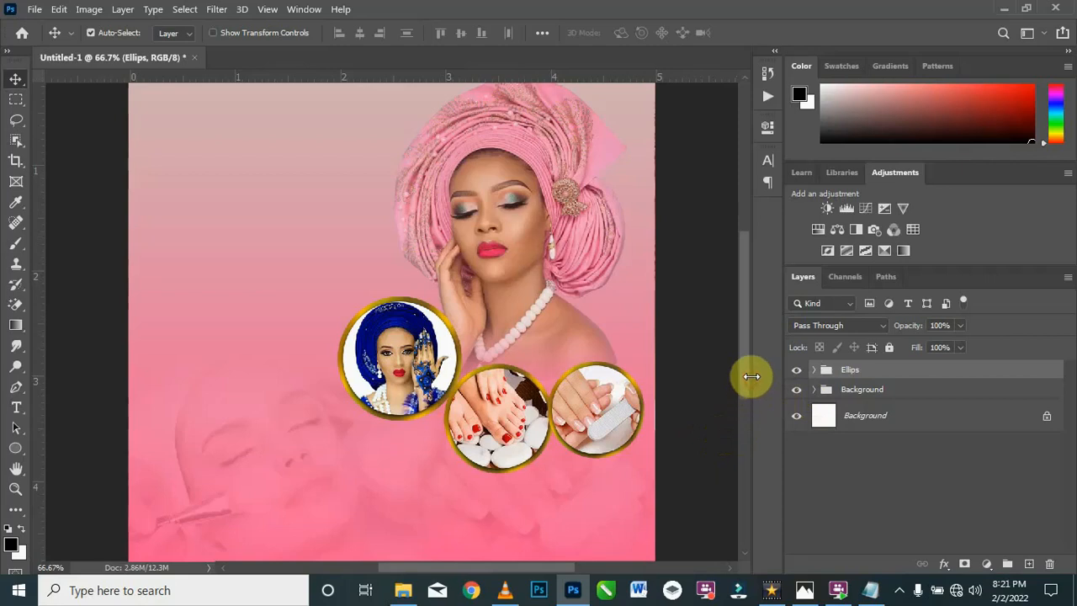
Step: Place 9-2-makeup-kit-products-png-clipart from the Resources folder, scaled to about 12.4%, near the canvas's top edge, left of the pink headwrap
click(405, 591)
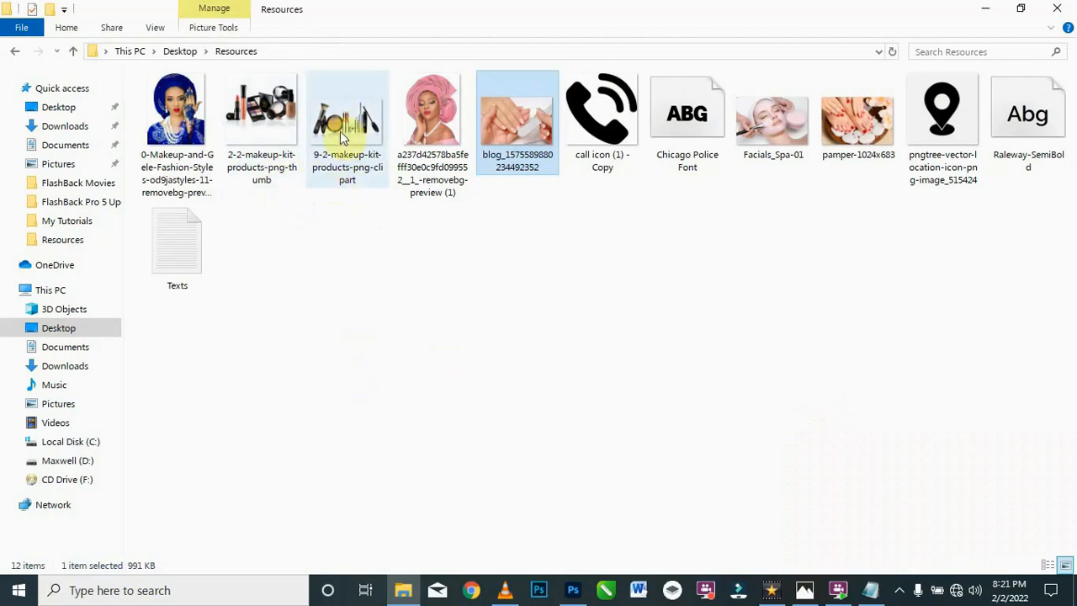
click(362, 159)
drag(362, 159, 331, 173)
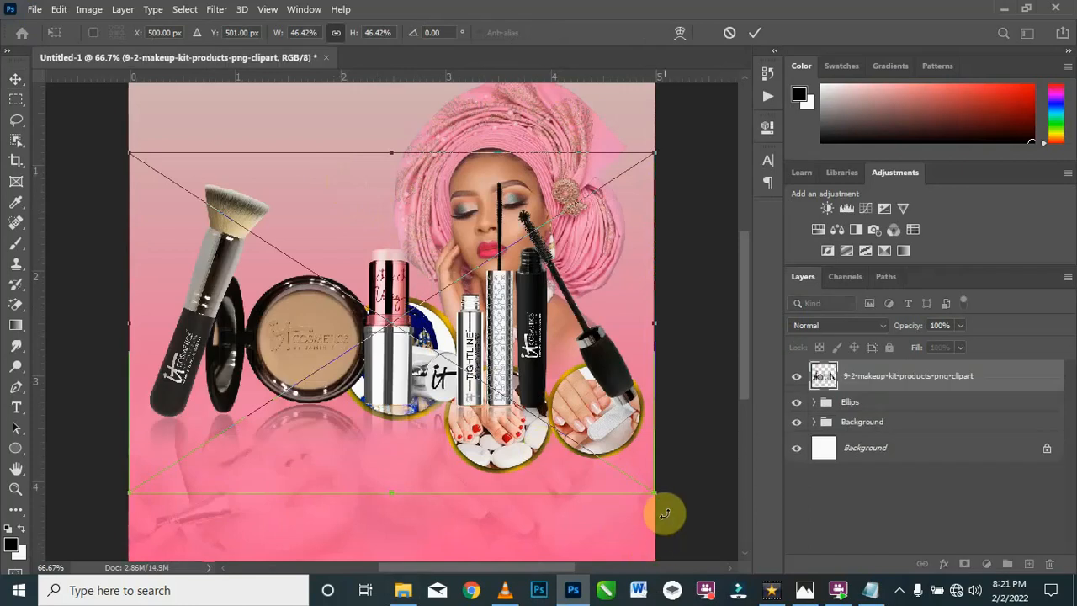
drag(654, 491, 258, 255)
drag(198, 192, 278, 135)
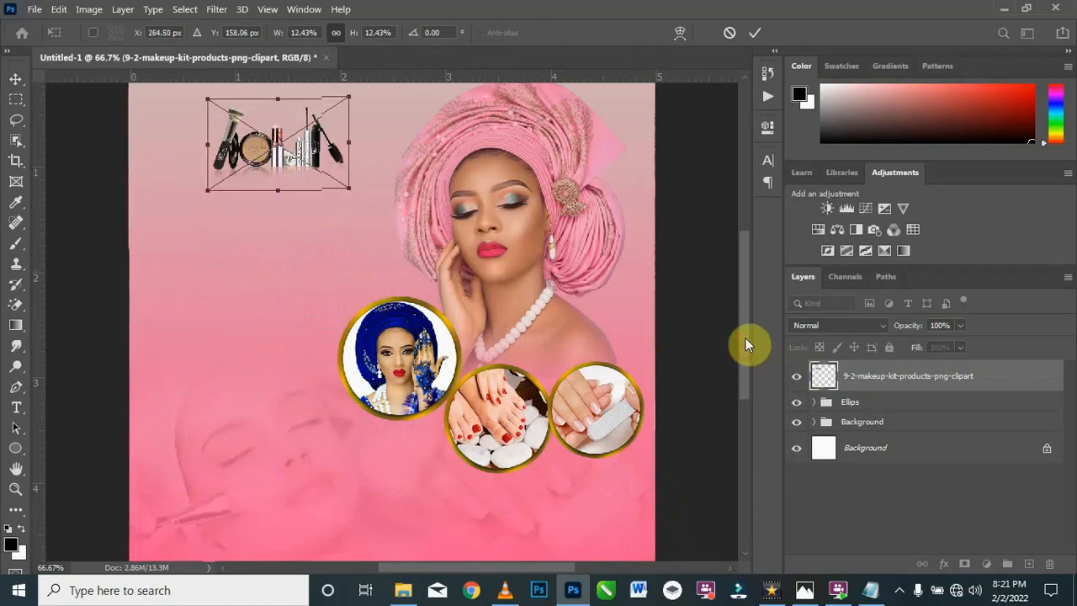
drag(743, 353, 746, 313)
drag(294, 242, 307, 216)
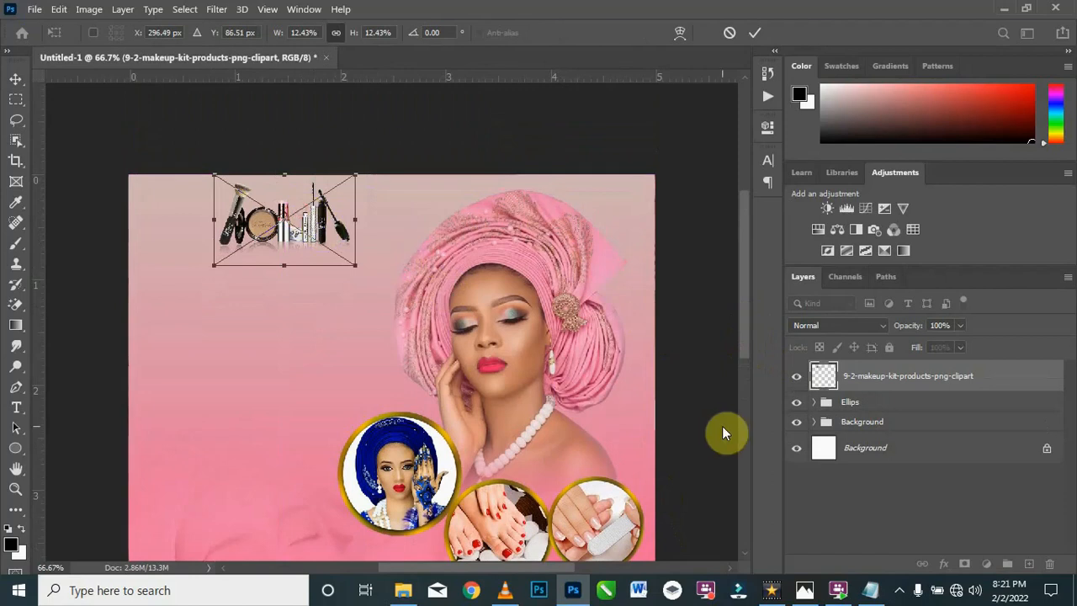
key(Return)
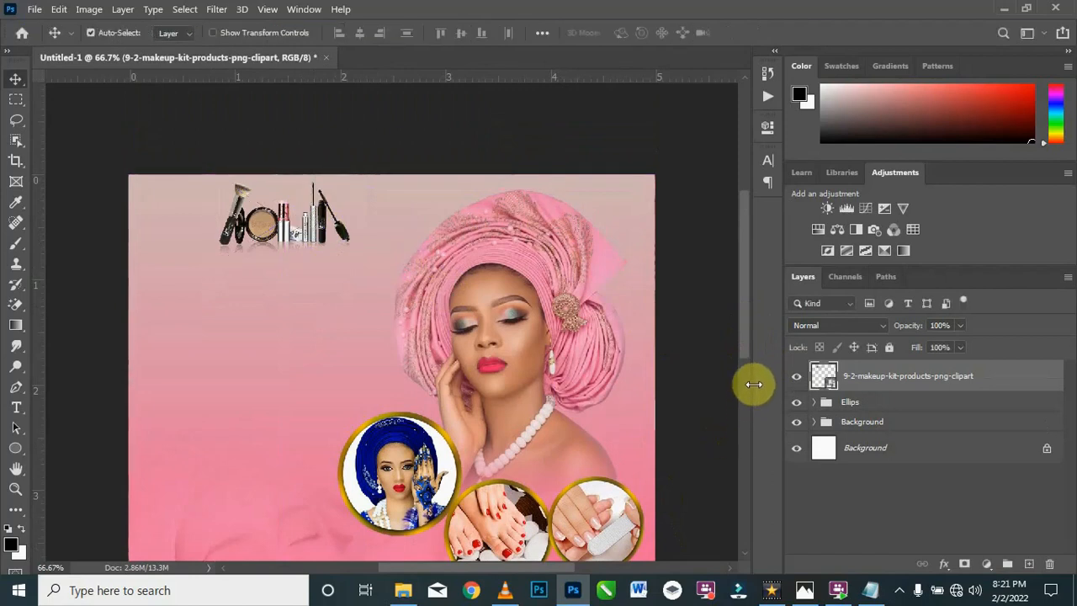
Step: Start a horizontal text layer below the make-up kit image and set its font to Chicago Police Regular
key(ctrl+minus)
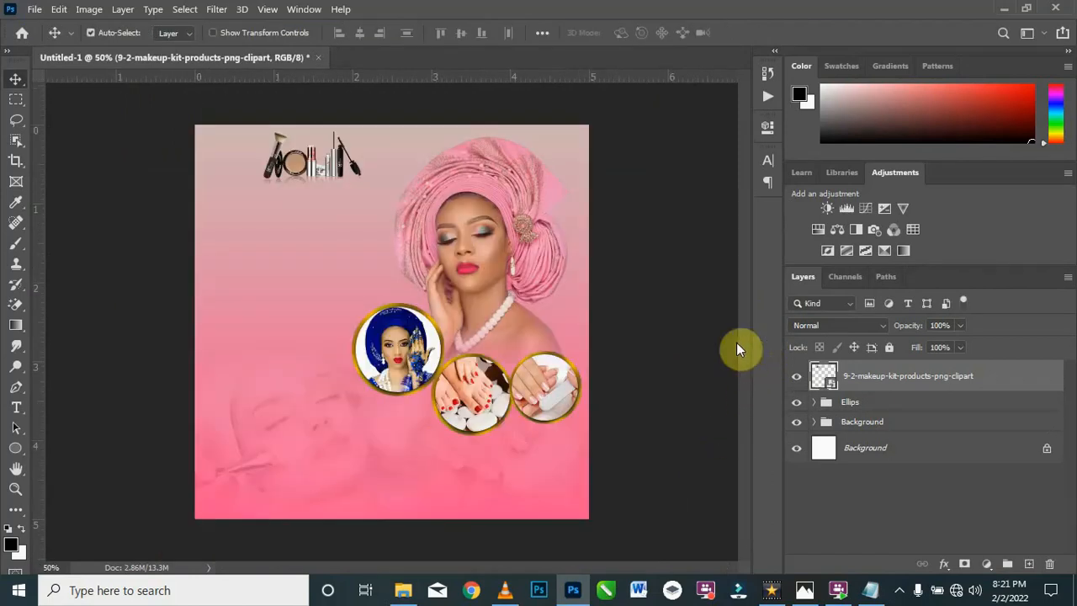
key(ctrl+plus)
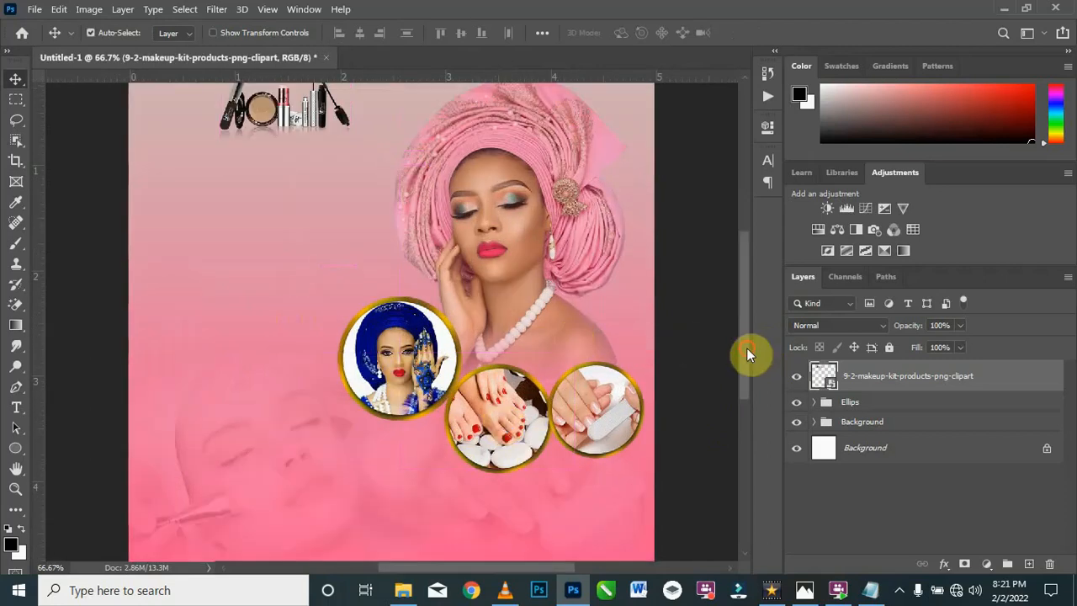
scroll(748, 345, up, 2)
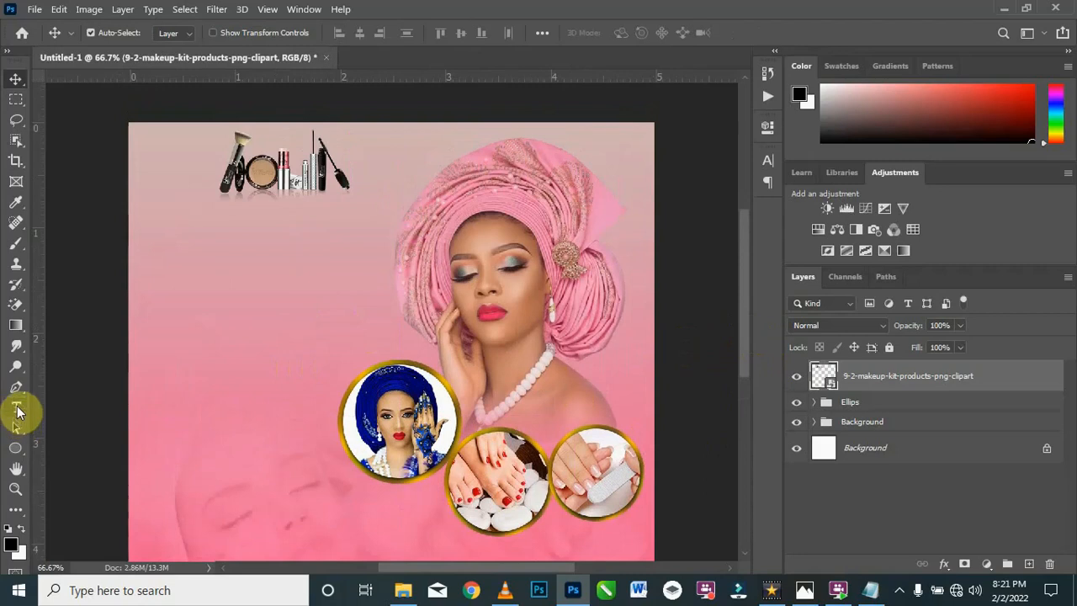
click(15, 408)
click(84, 409)
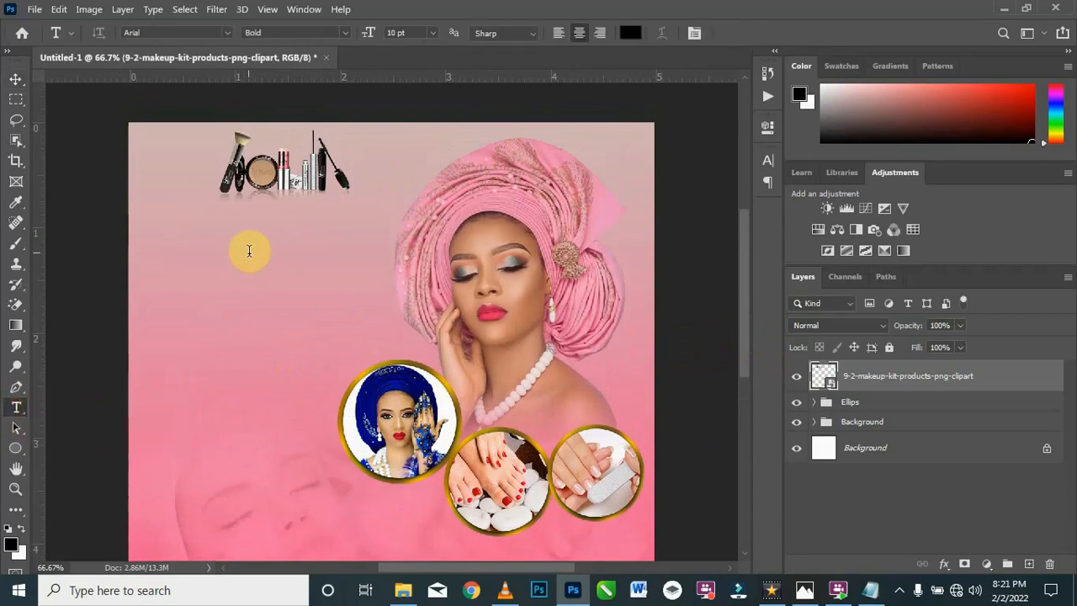
click(250, 251)
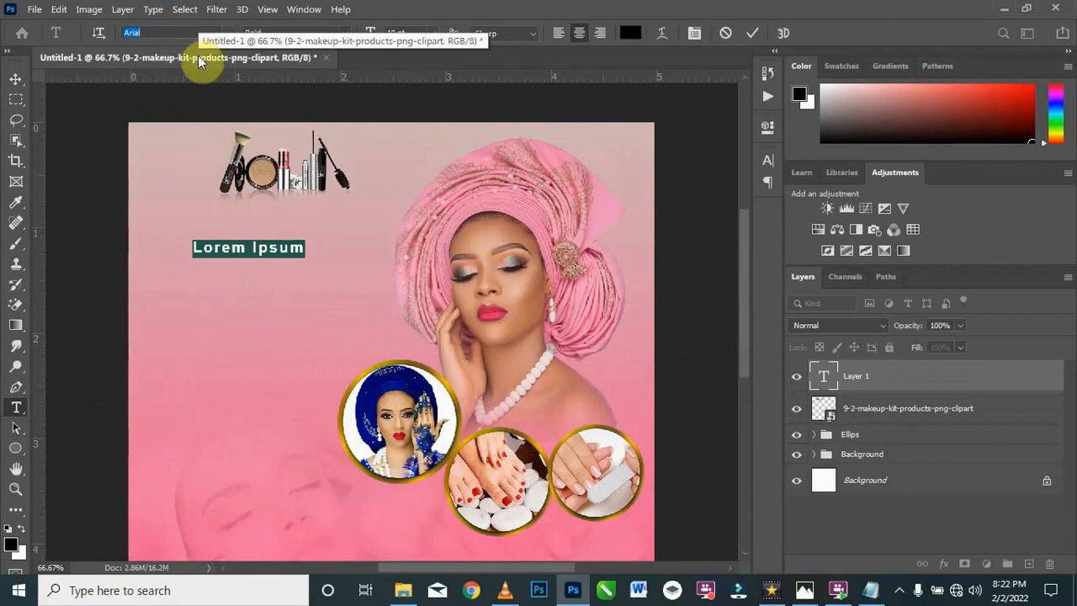
text(chi)
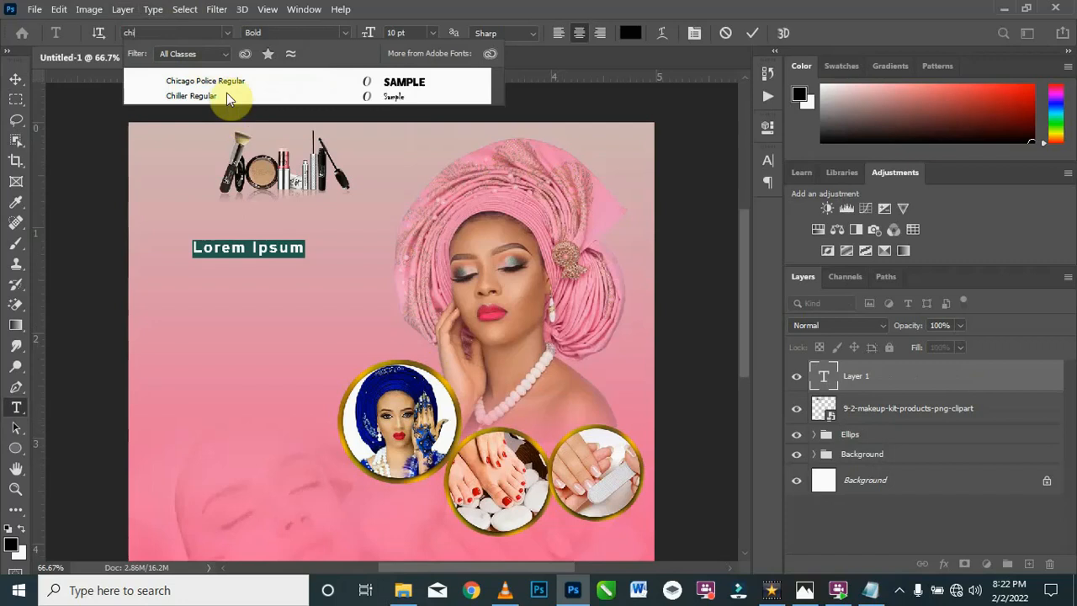
key(Down)
click(396, 84)
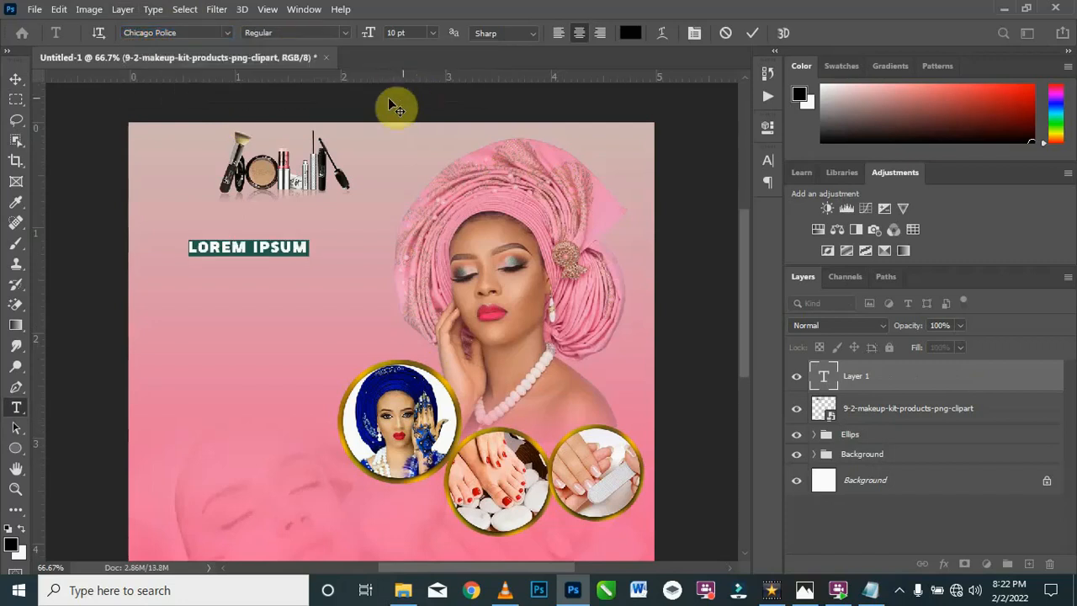
Step: Copy ANNS from the Texts file in Notepad and replace the placeholder text in the flyer's new text layer with it
click(872, 592)
drag(302, 248, 236, 259)
key(ctrl+c)
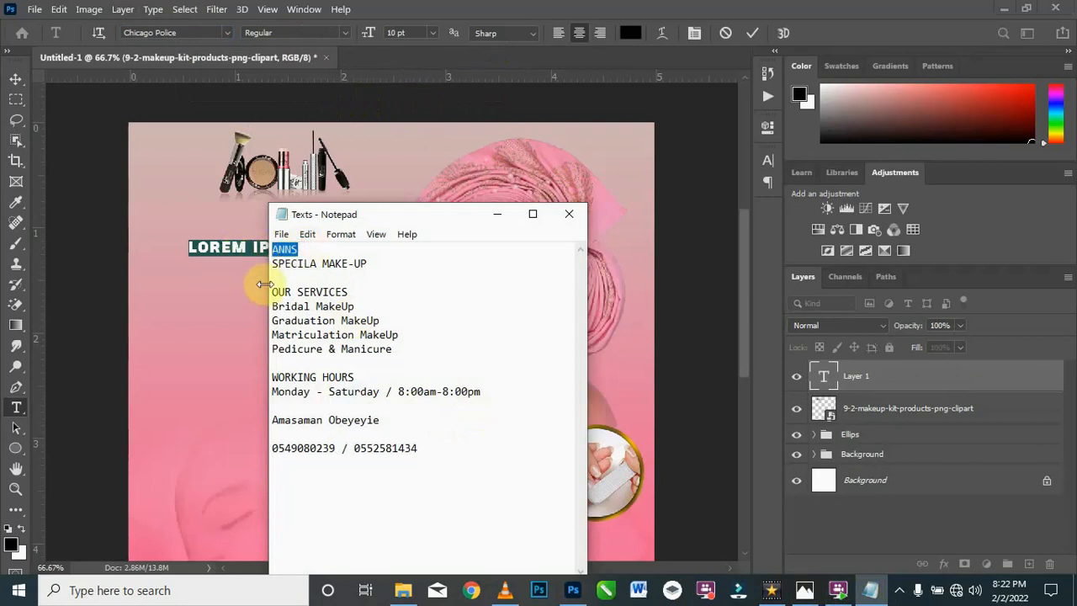
click(500, 218)
click(247, 249)
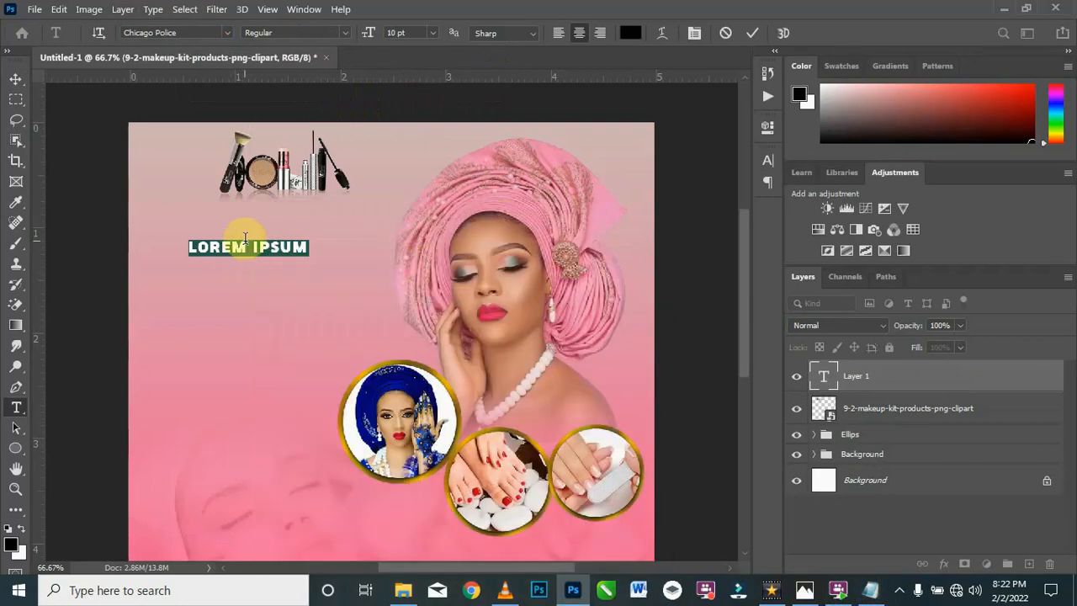
key(ctrl+a)
key(ctrl+v)
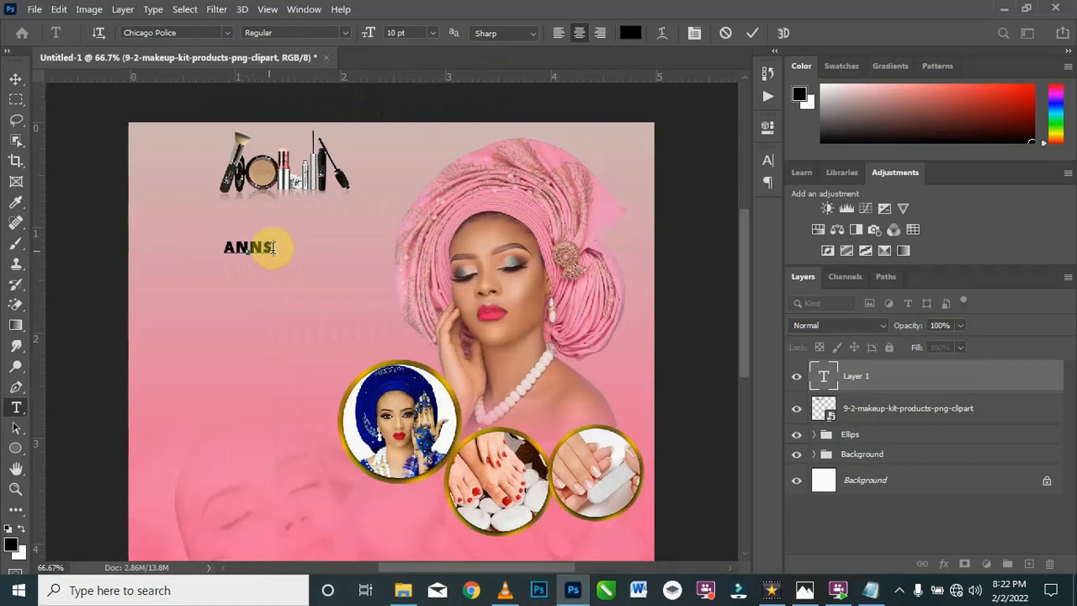
Step: Recolour the ANNS text to pink df99ab, sampled from the background gradient below it
drag(282, 247, 210, 248)
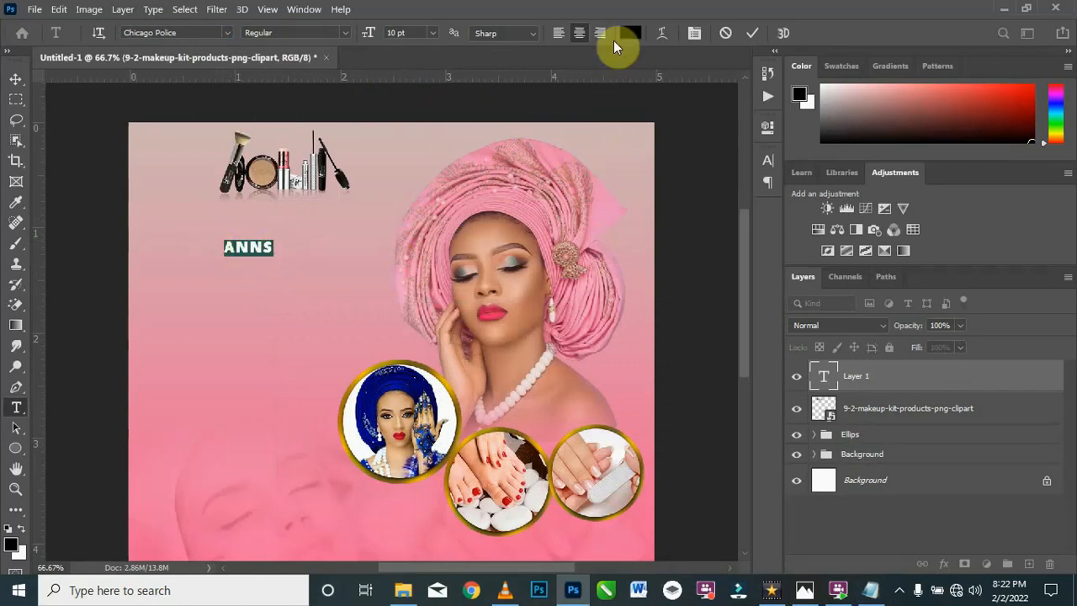
click(630, 32)
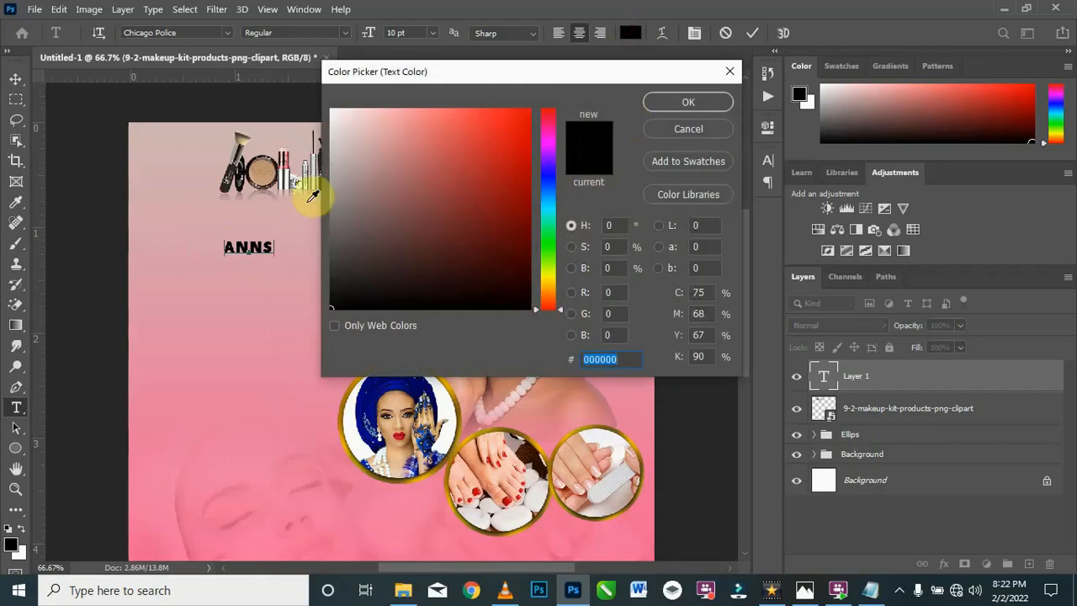
click(255, 293)
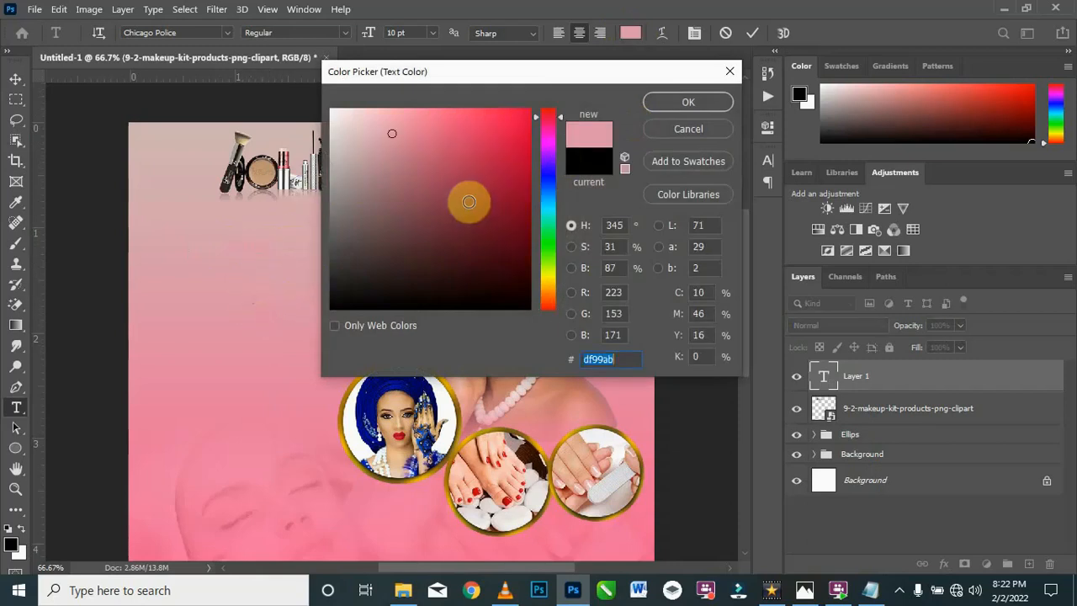
click(689, 101)
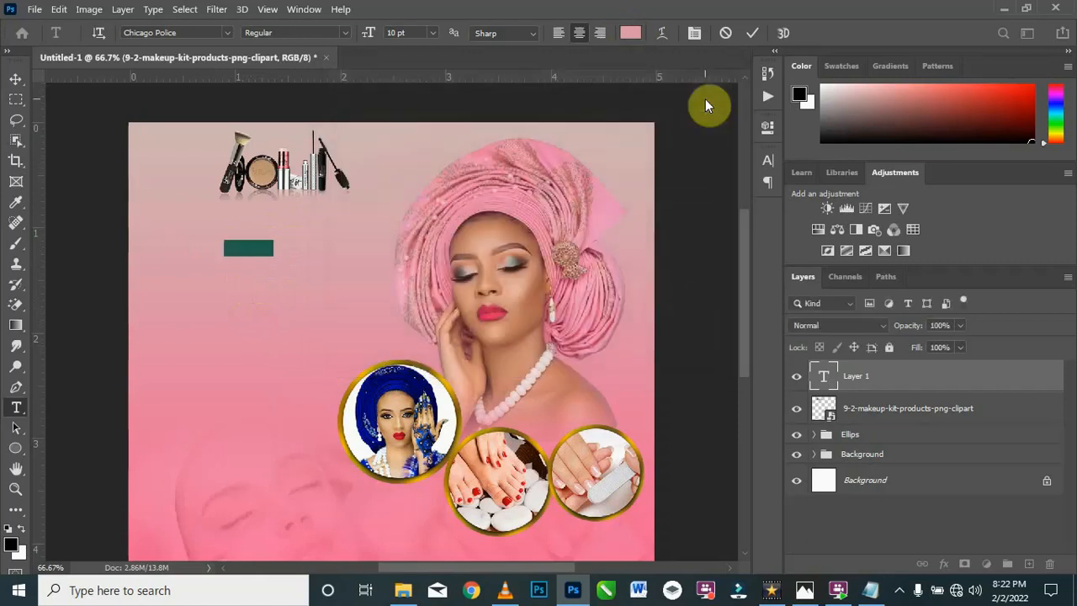
Step: Set the ANNS text's font size to 35 pt and commit the text edit
click(694, 33)
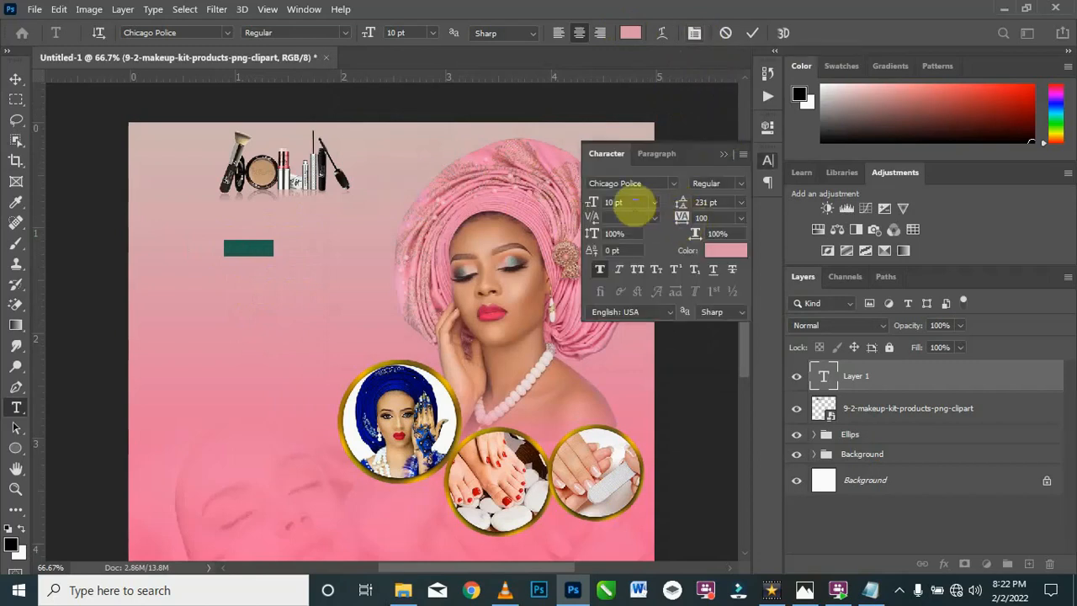
drag(594, 208, 617, 223)
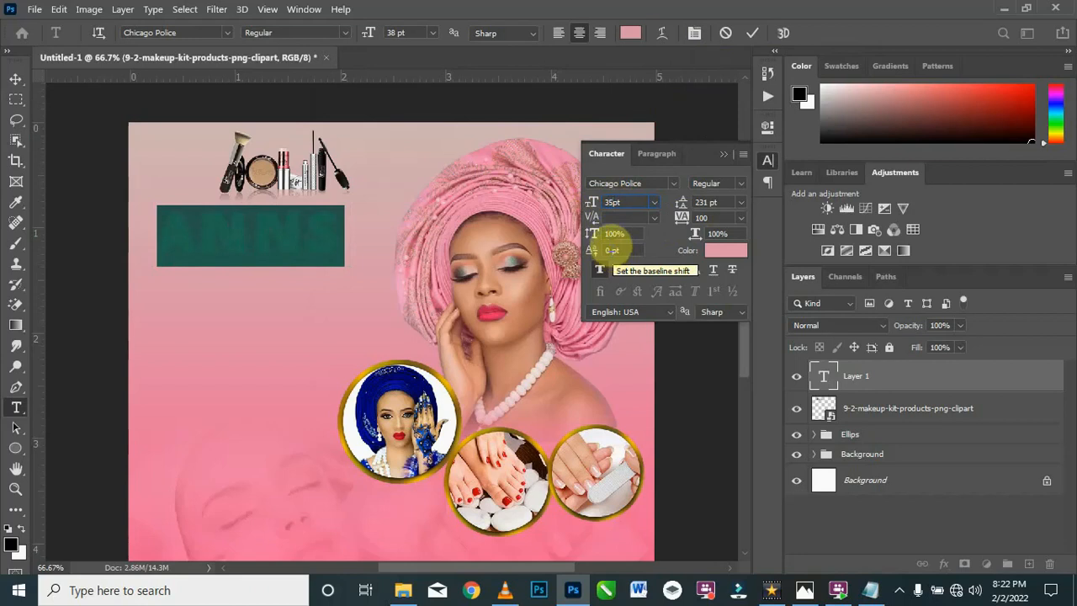
key(Return)
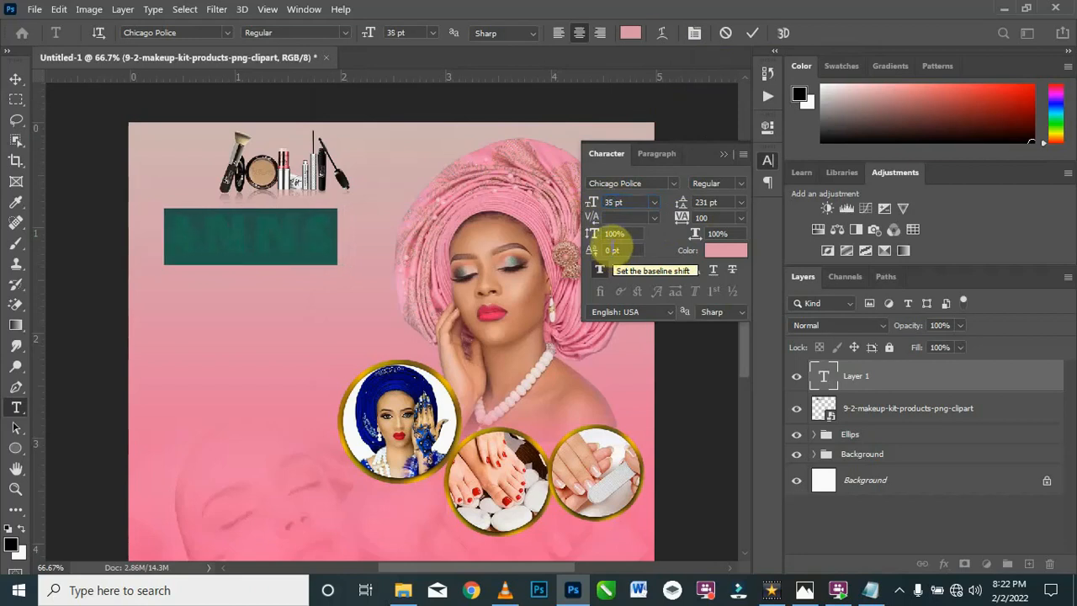
click(722, 154)
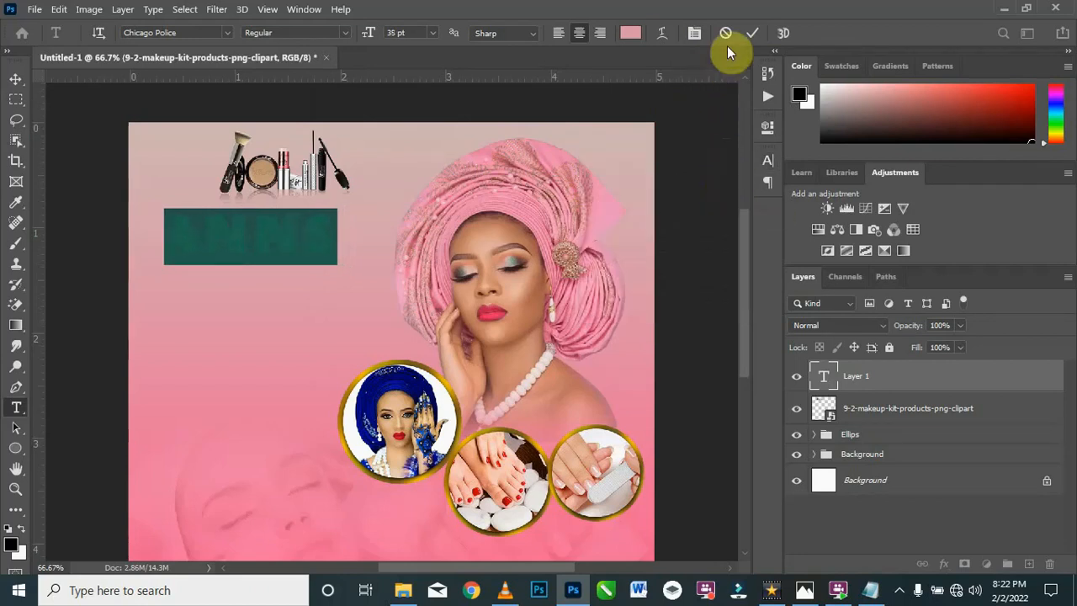
click(752, 32)
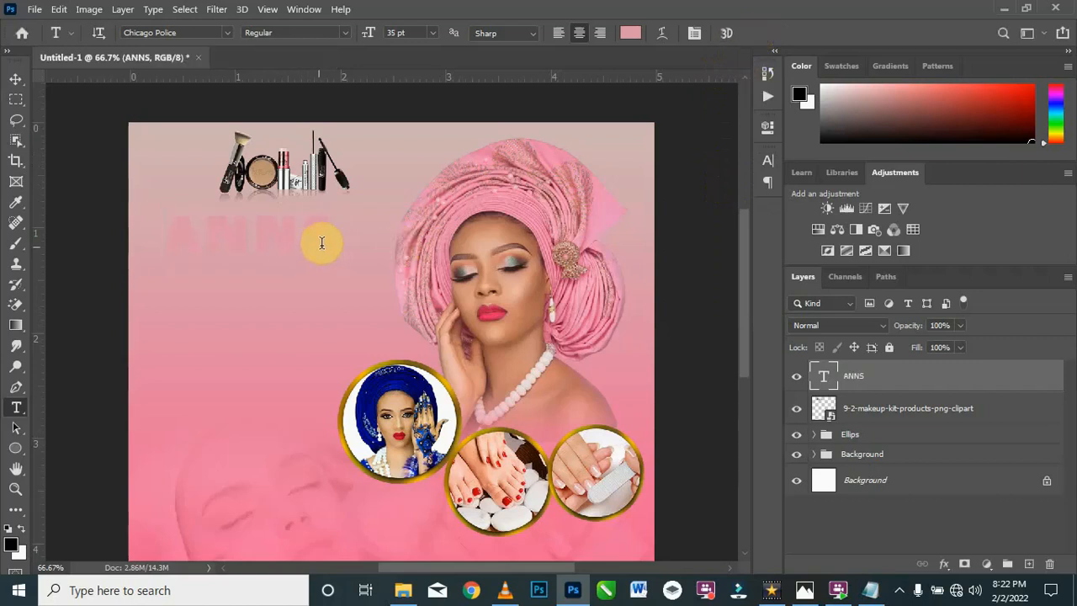
Step: Reduce the tracking of the ANNS text to 20 and commit the edit
drag(336, 244, 160, 252)
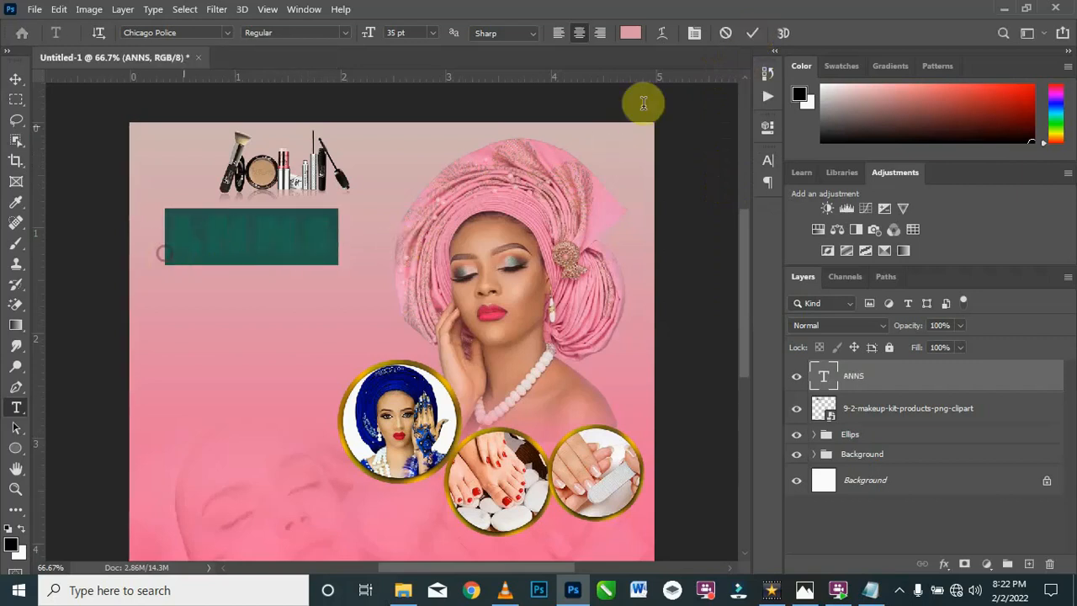
click(692, 33)
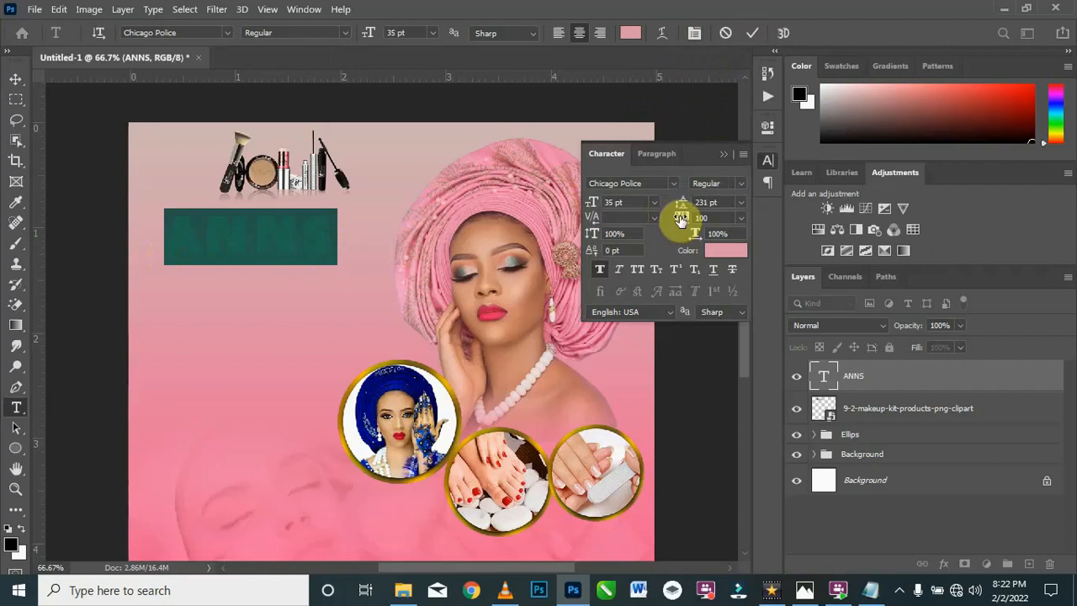
drag(680, 218, 679, 220)
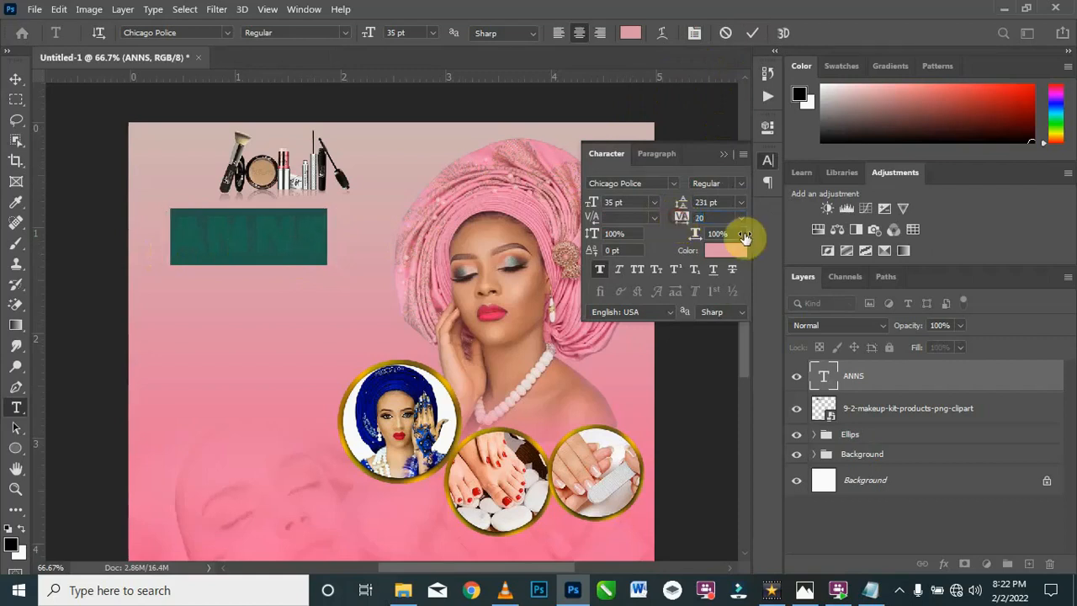
click(720, 157)
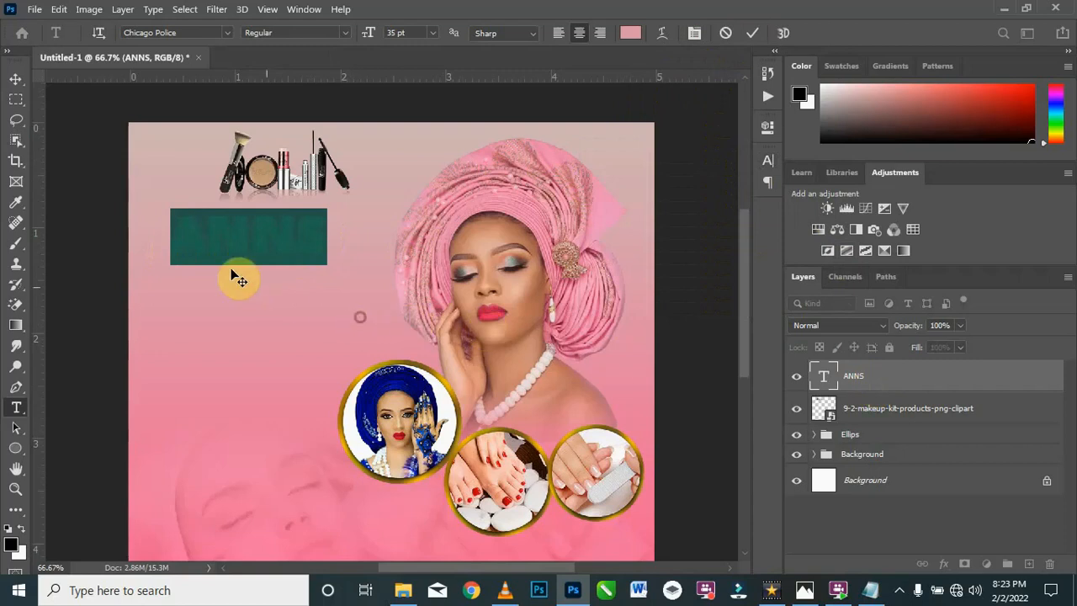
click(15, 78)
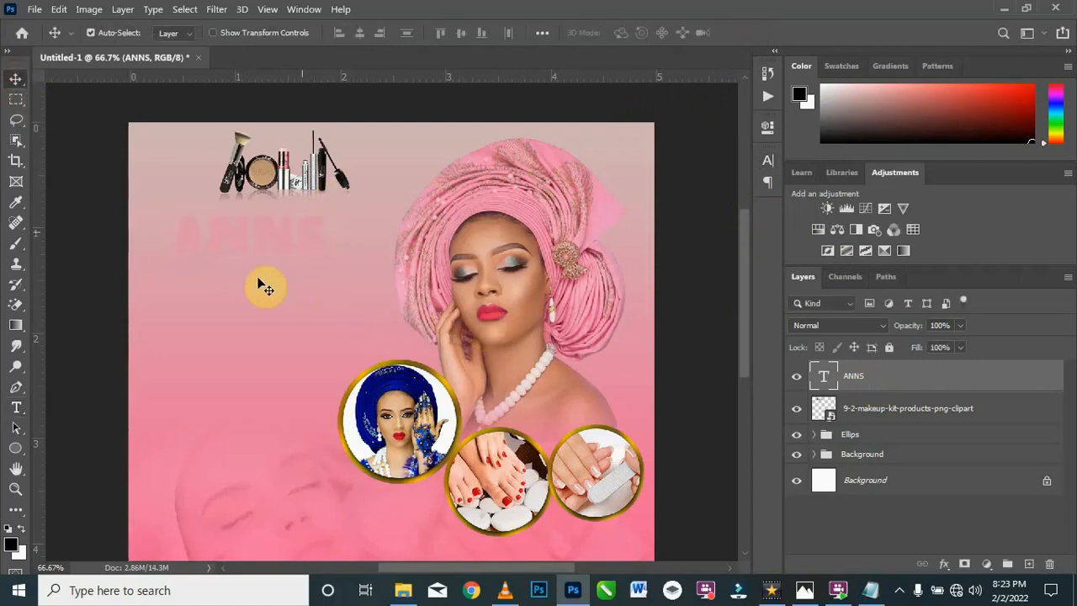
Step: Add a 4 px white outside Stroke to the ANNS layer, with Color as its fill type
right_click(890, 380)
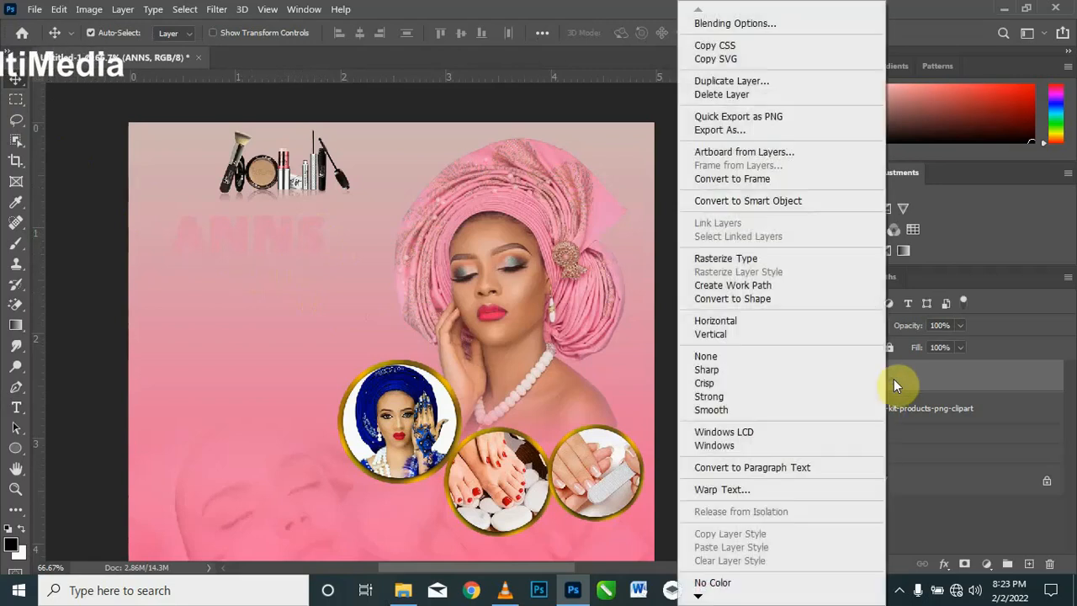
click(771, 25)
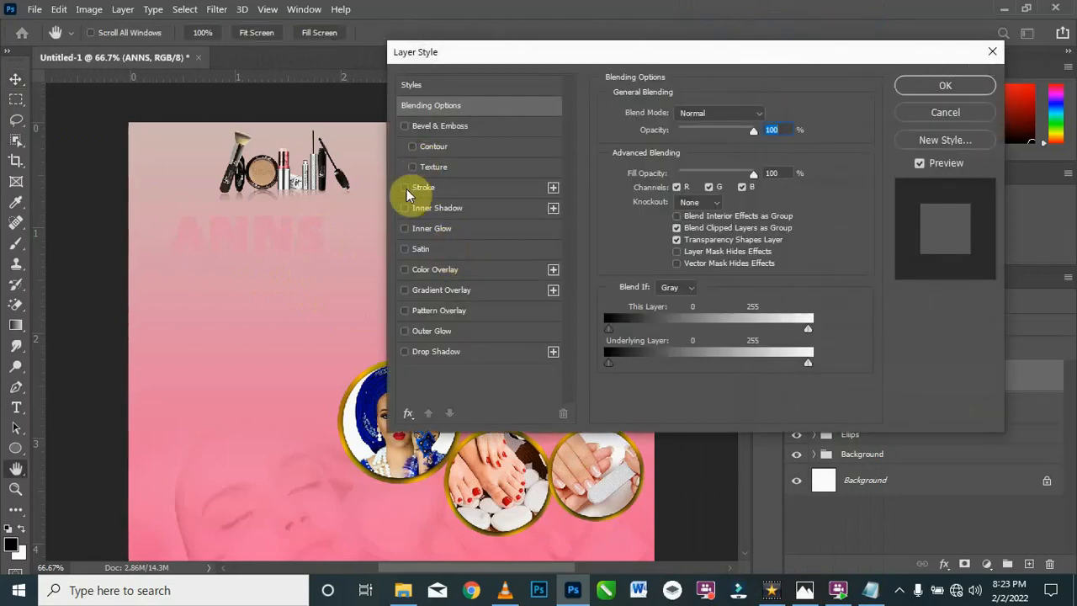
click(405, 189)
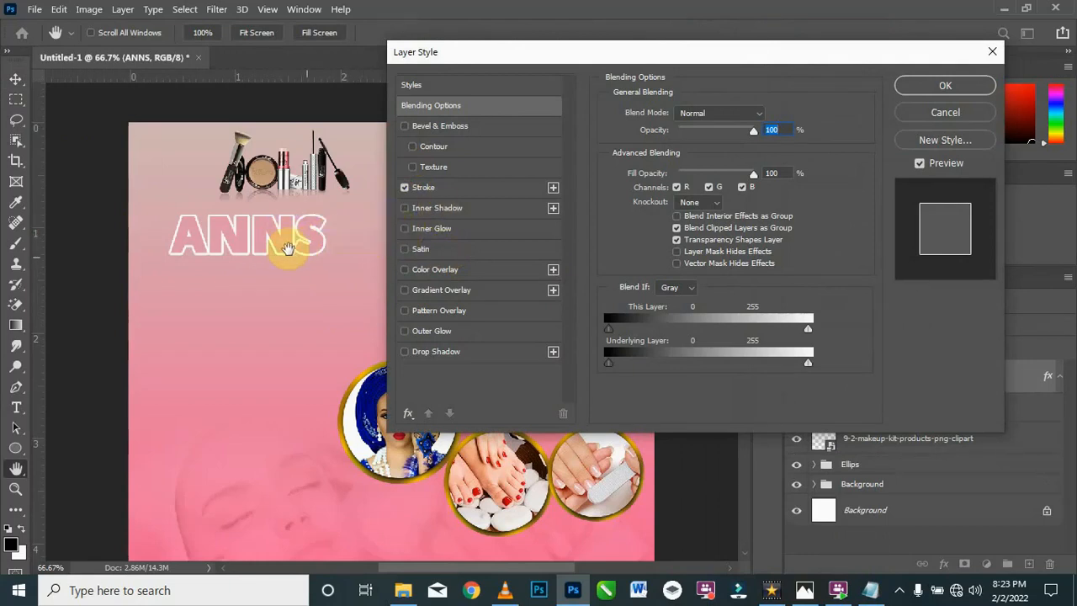
click(453, 188)
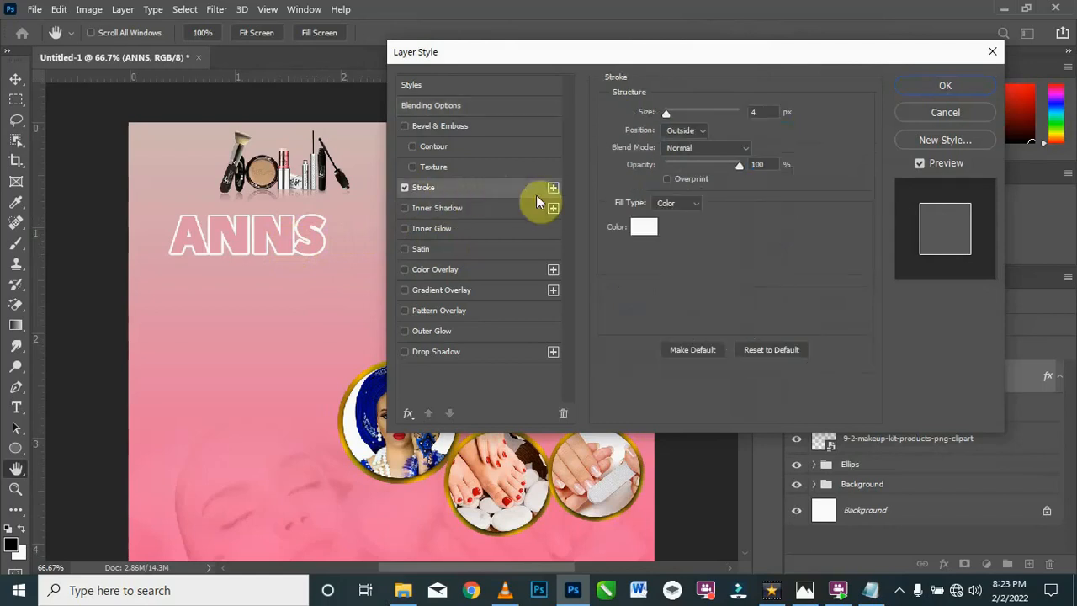
click(635, 232)
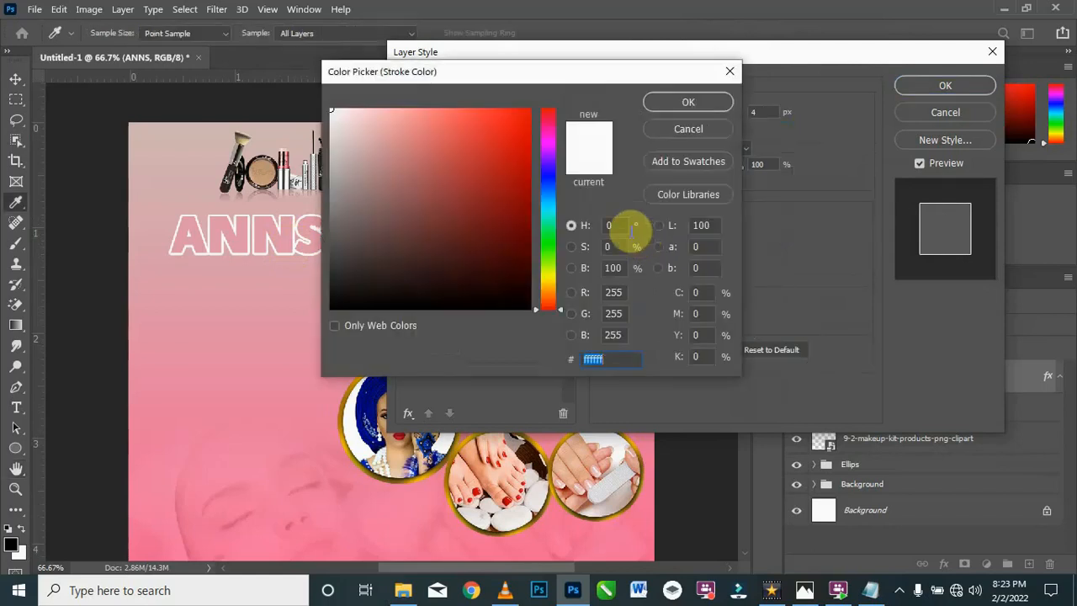
click(731, 71)
click(694, 204)
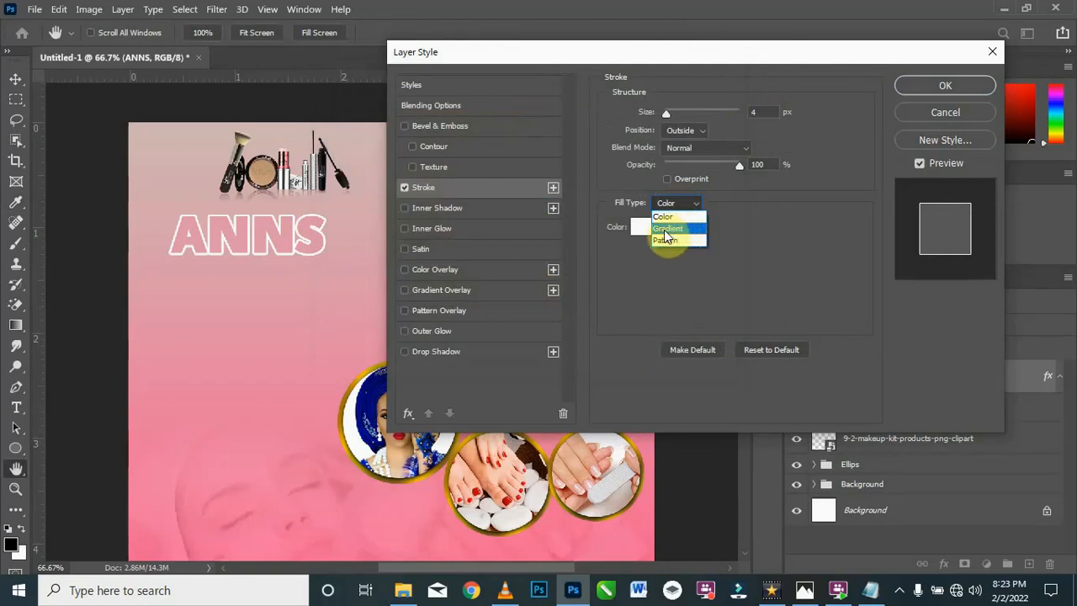
click(610, 249)
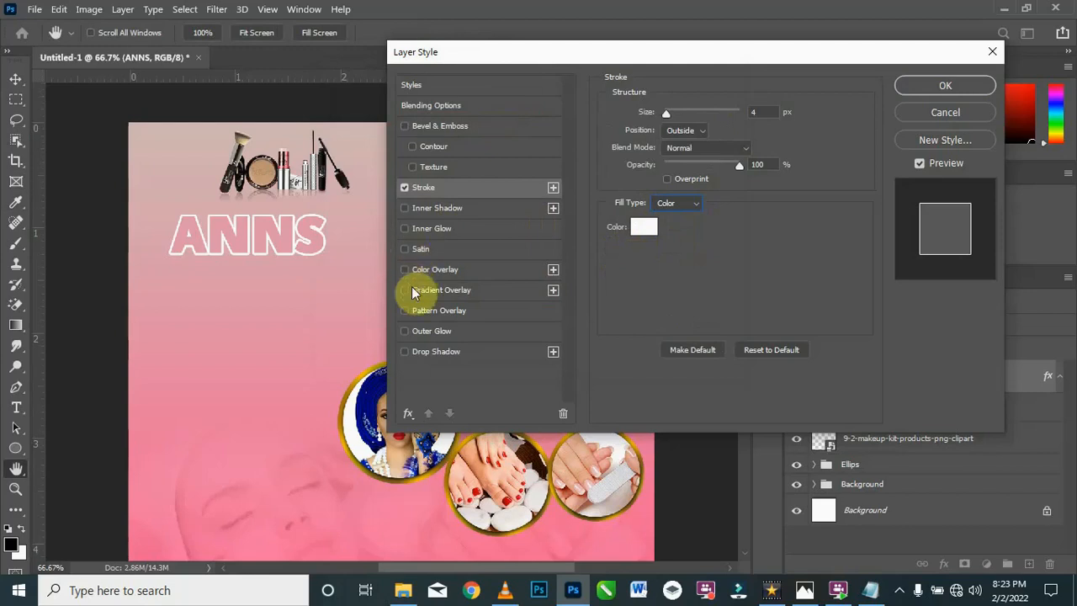
Step: Add an Outer Glow to the ANNS layer using the saved gold Custom gradient
click(405, 332)
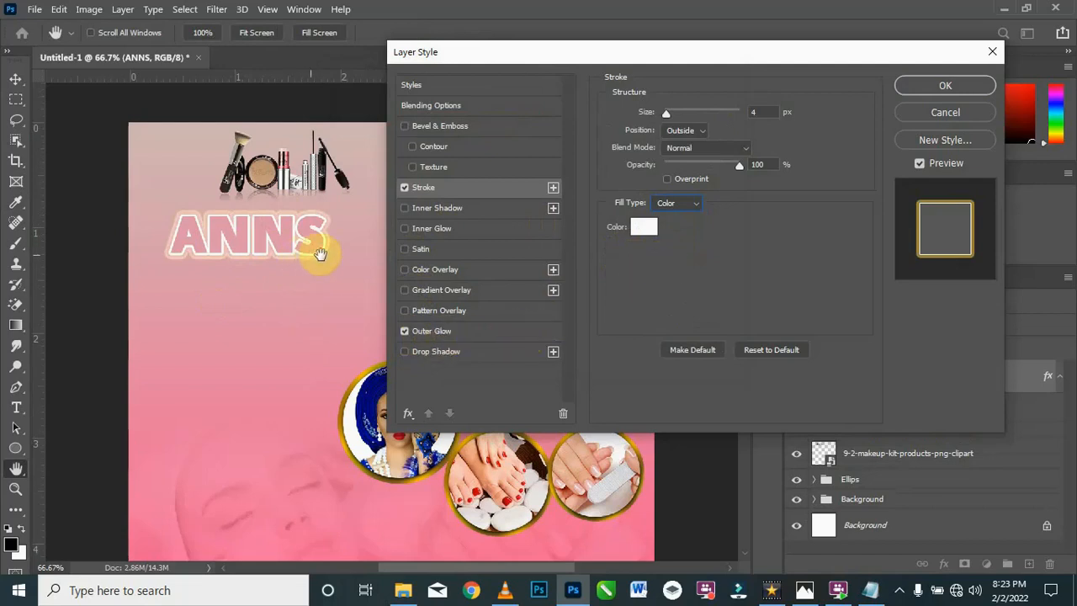
click(450, 332)
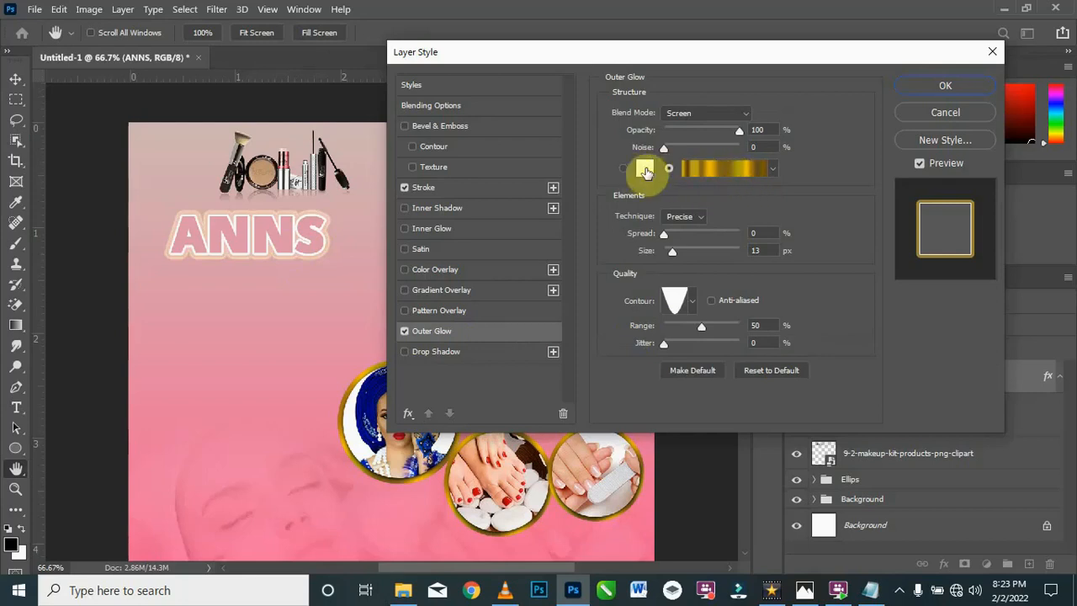
click(624, 169)
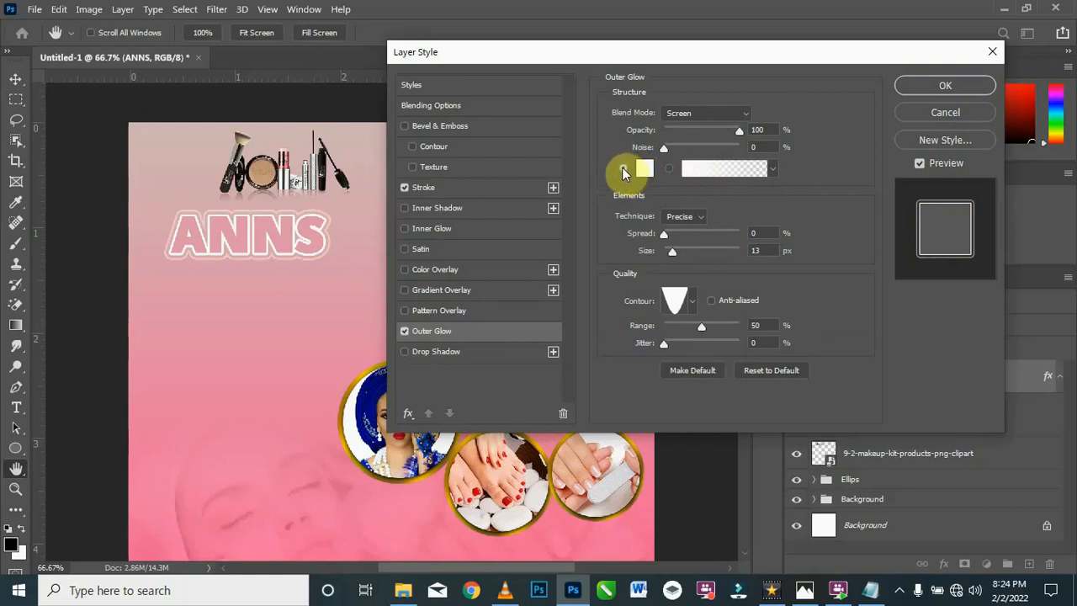
click(668, 166)
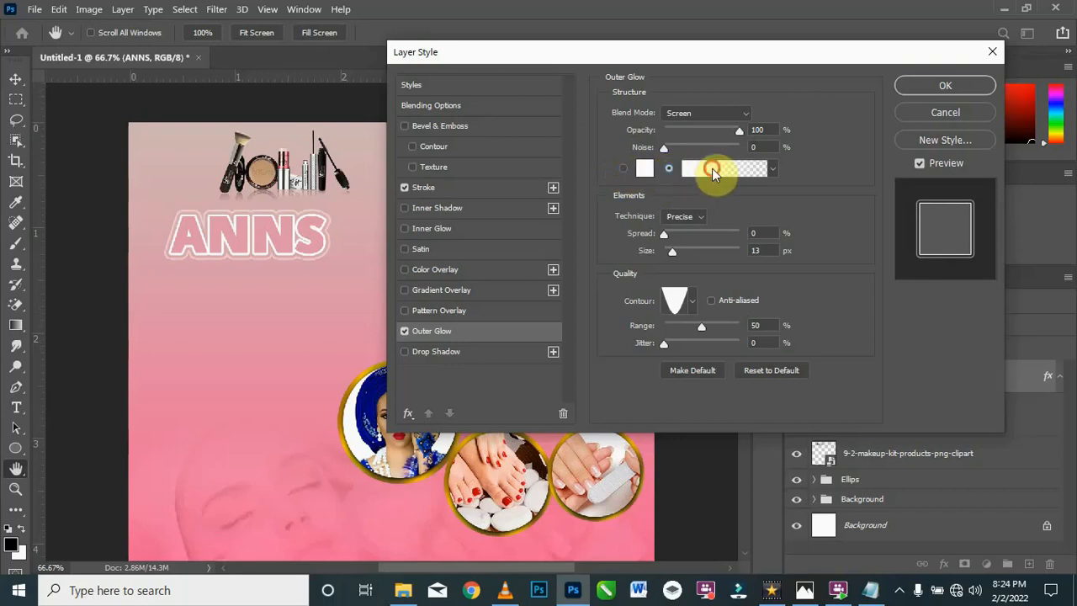
click(711, 168)
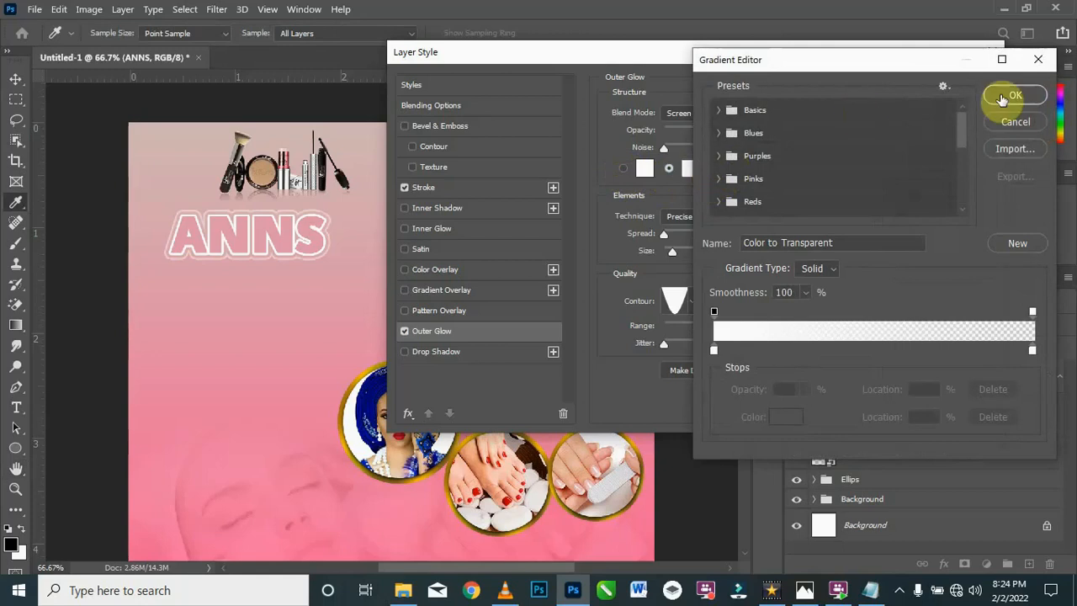
scroll(803, 156, down, 5)
scroll(809, 159, down, 3)
click(748, 203)
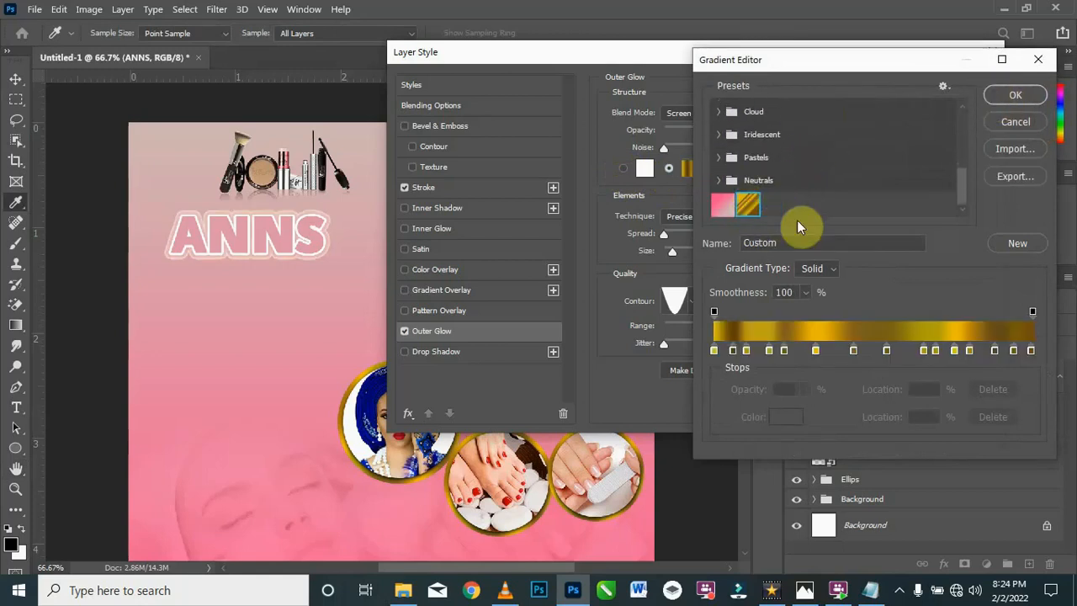
click(1016, 94)
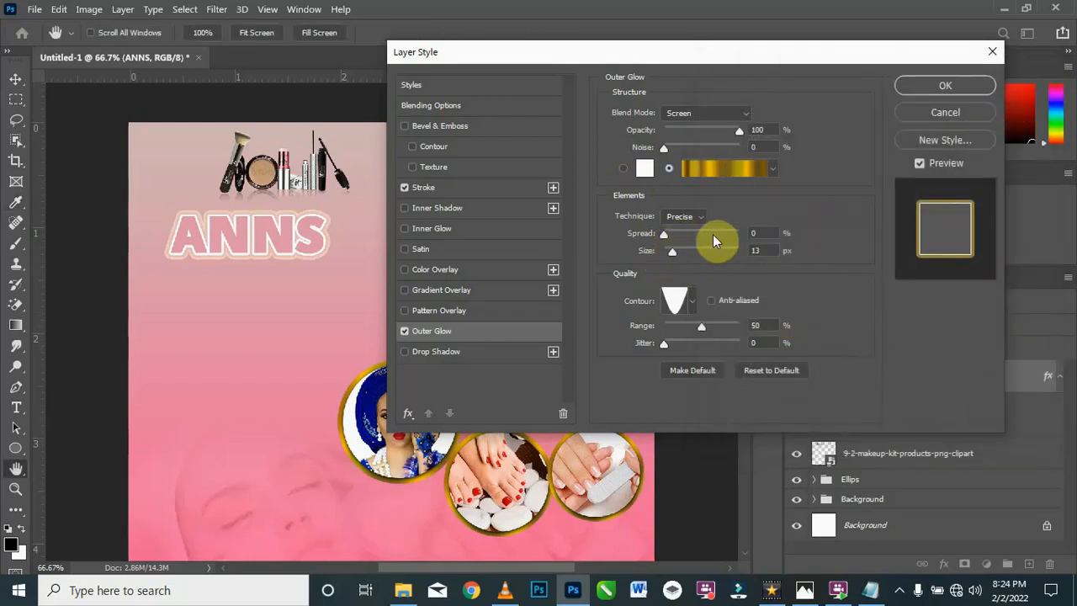
Step: Use the inverted-cone contour for the glow, apply the layer style, and shift ANNS slightly right beneath the make-up kit image
click(691, 300)
click(647, 340)
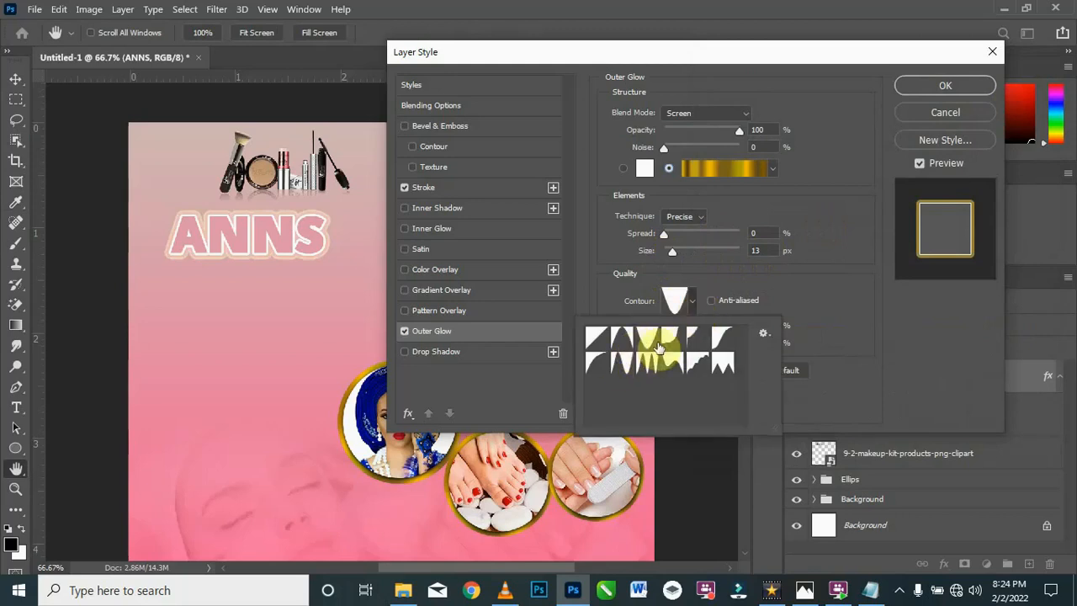
click(691, 301)
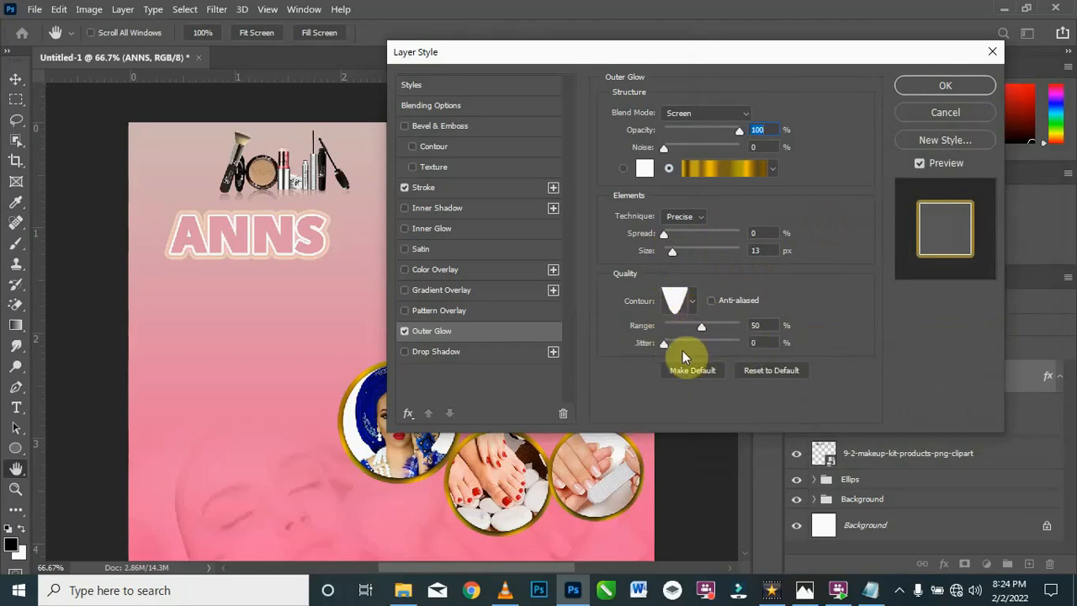
click(953, 85)
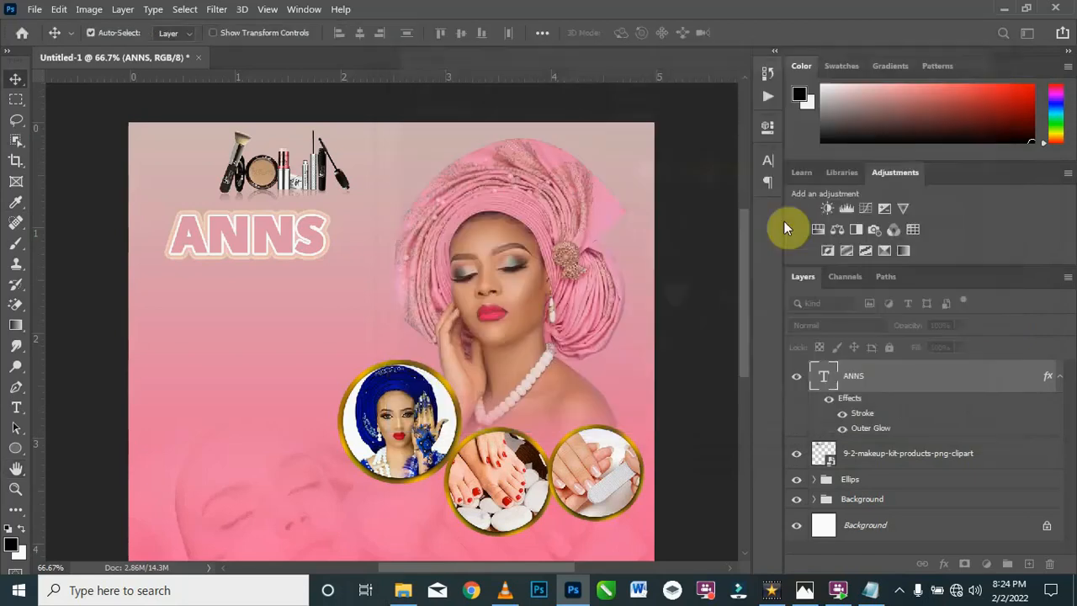
drag(265, 230, 283, 234)
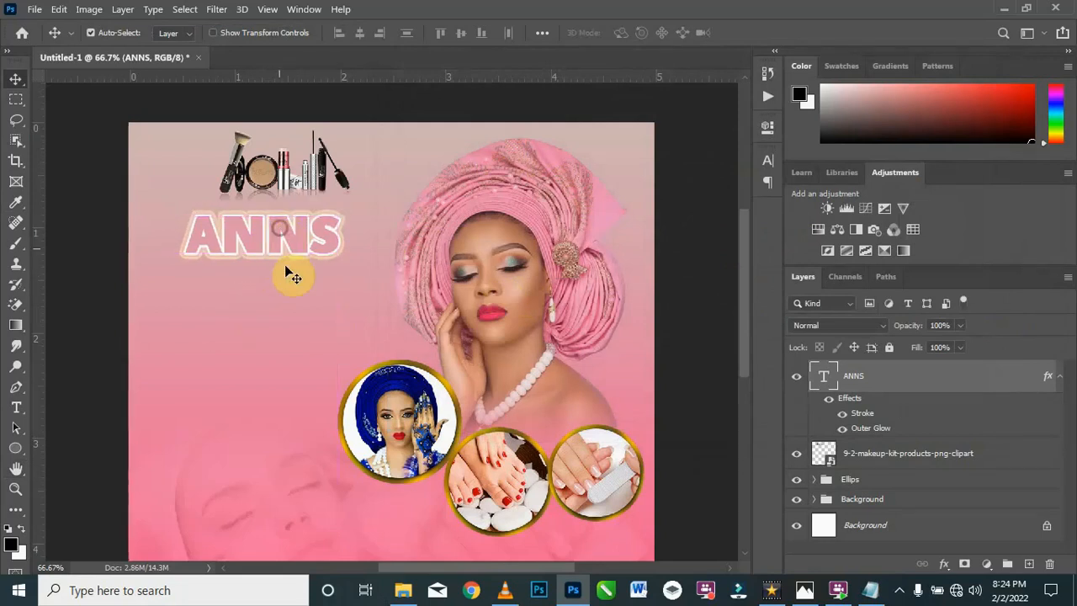
Step: Start a new horizontal text layer just below ANNS and set its font size to 16 pt
click(16, 407)
click(253, 281)
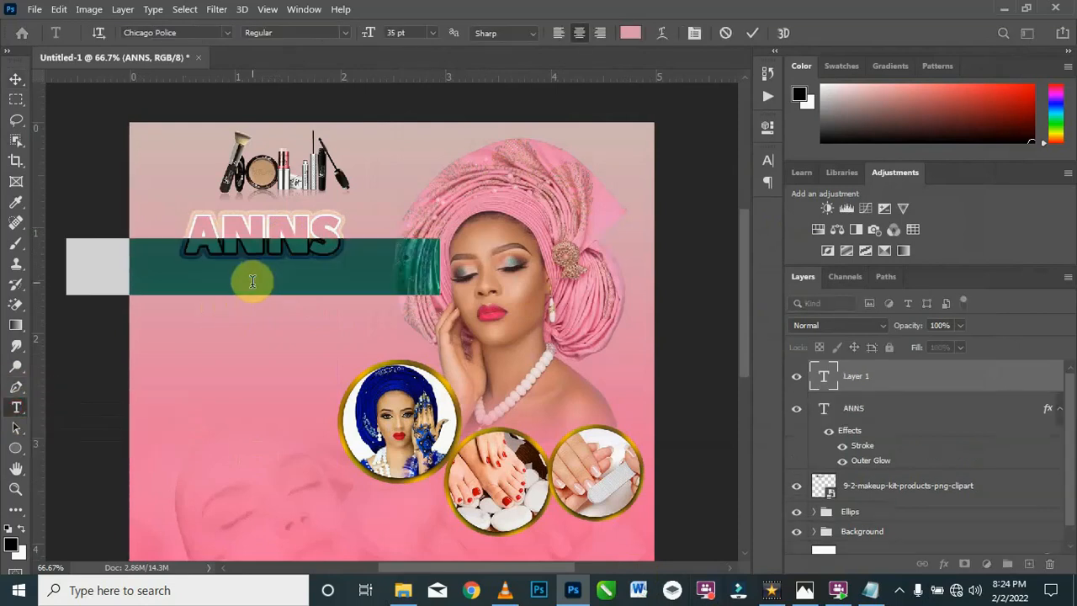
click(435, 33)
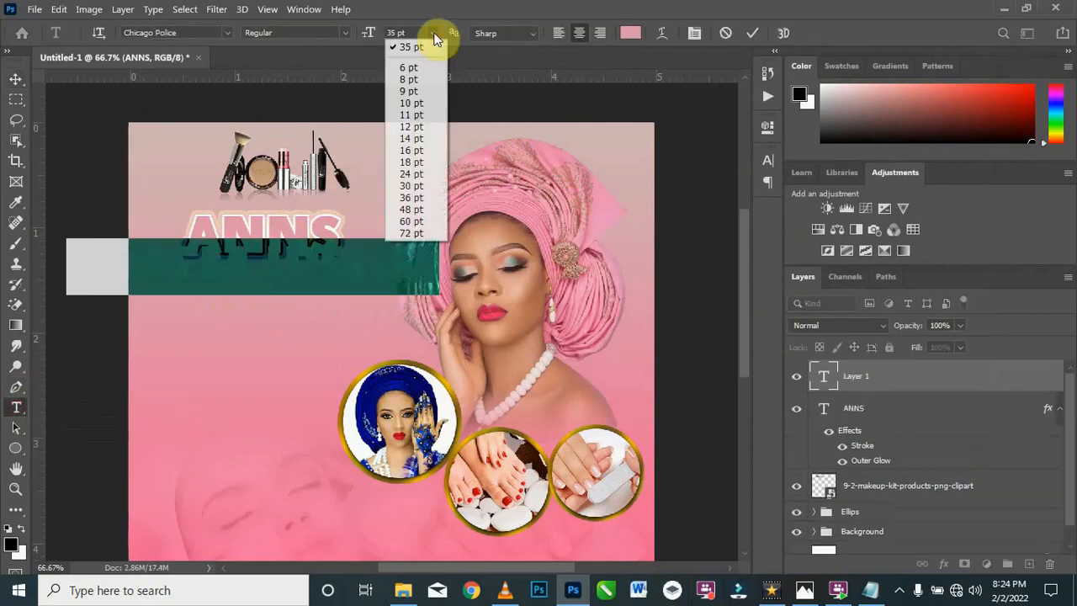
click(415, 151)
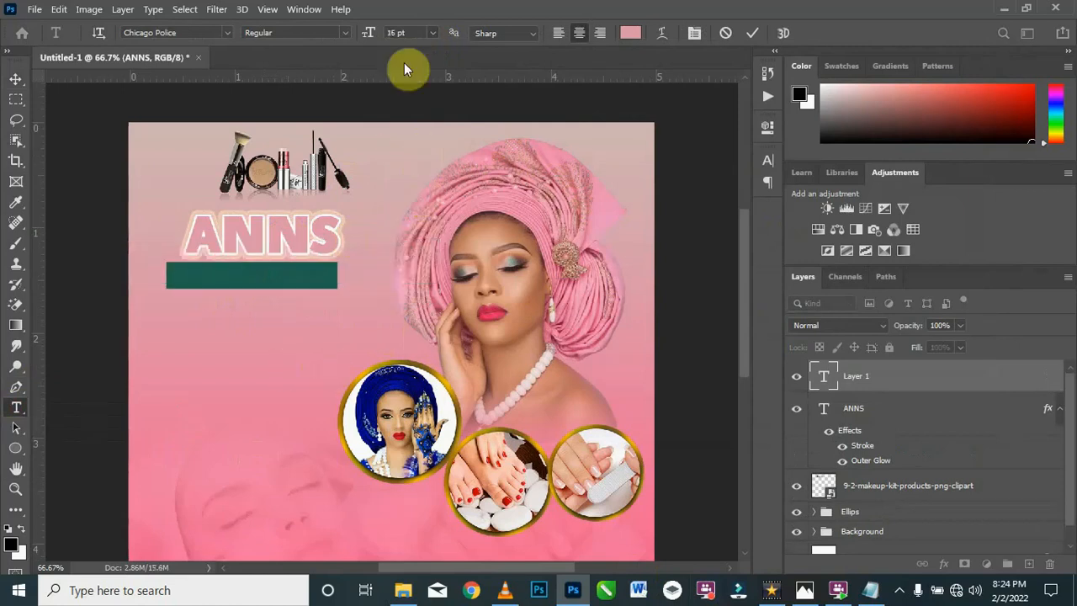
Step: Set the new text's size to 14 pt and replace its placeholder with "SPECILA MAKE-UP" copied from the Texts file in Notepad
click(433, 34)
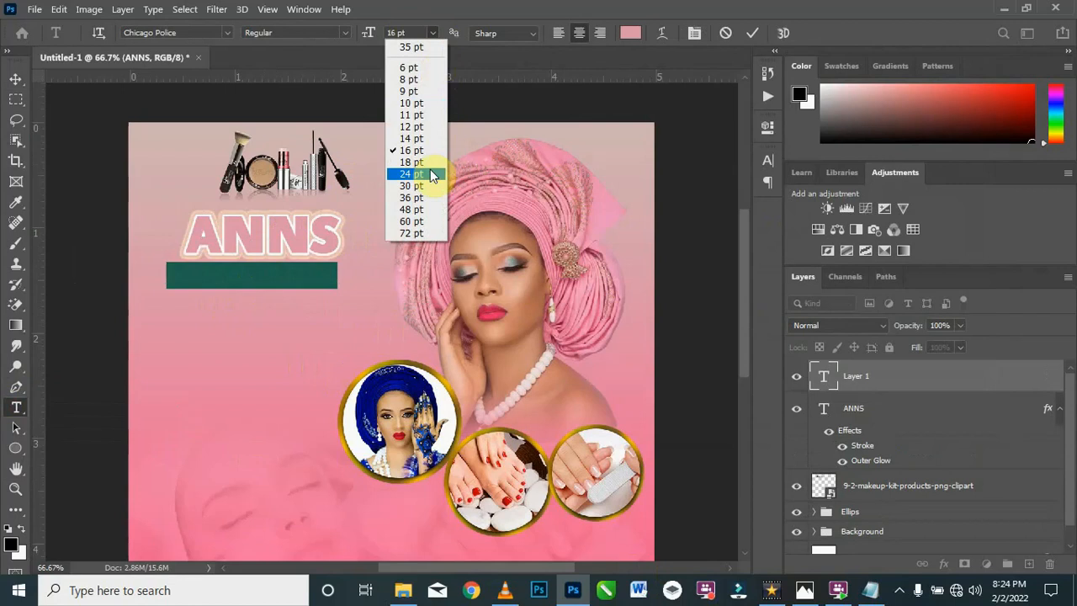
click(425, 138)
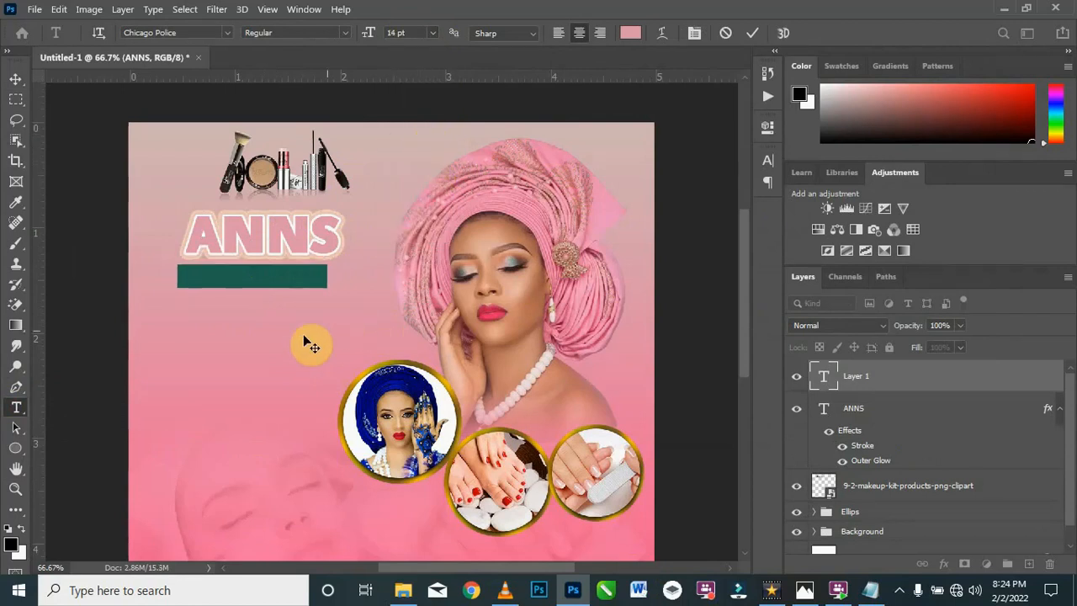
click(871, 590)
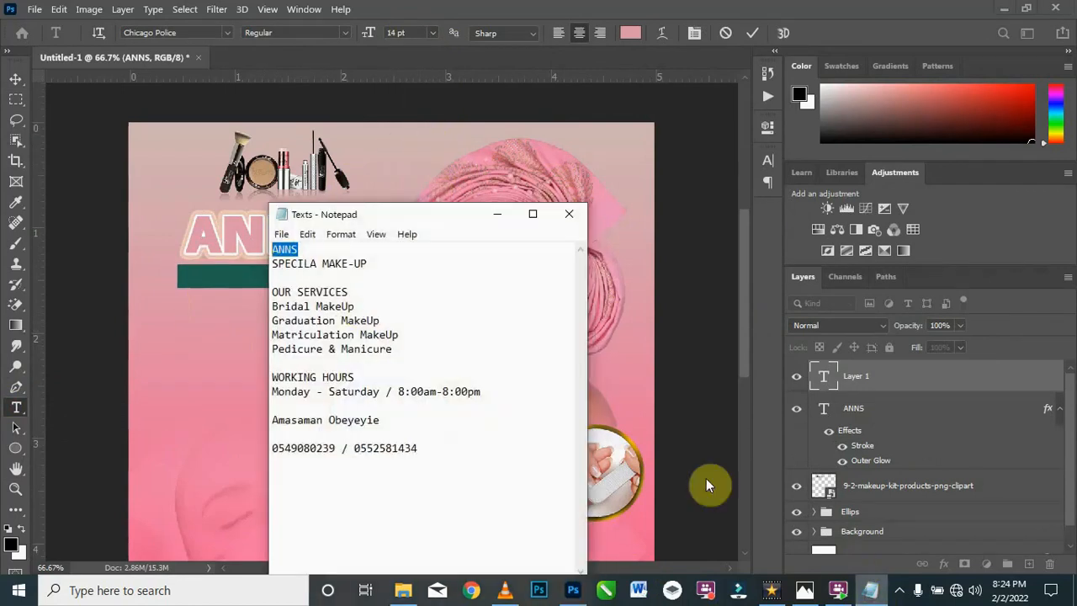
drag(369, 263, 228, 264)
key(ctrl+c)
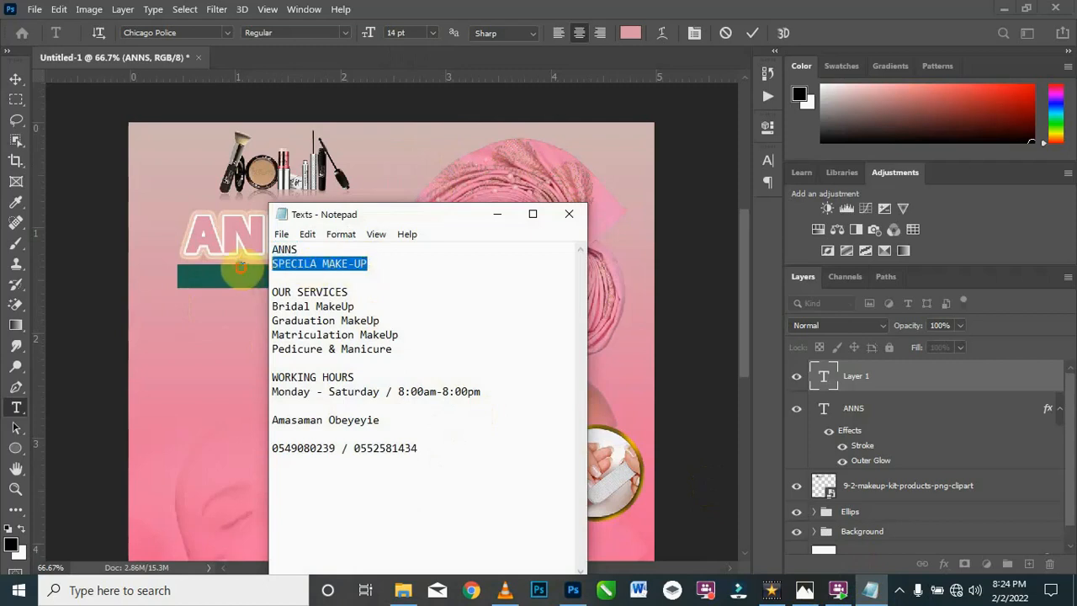
click(497, 215)
key(ctrl)
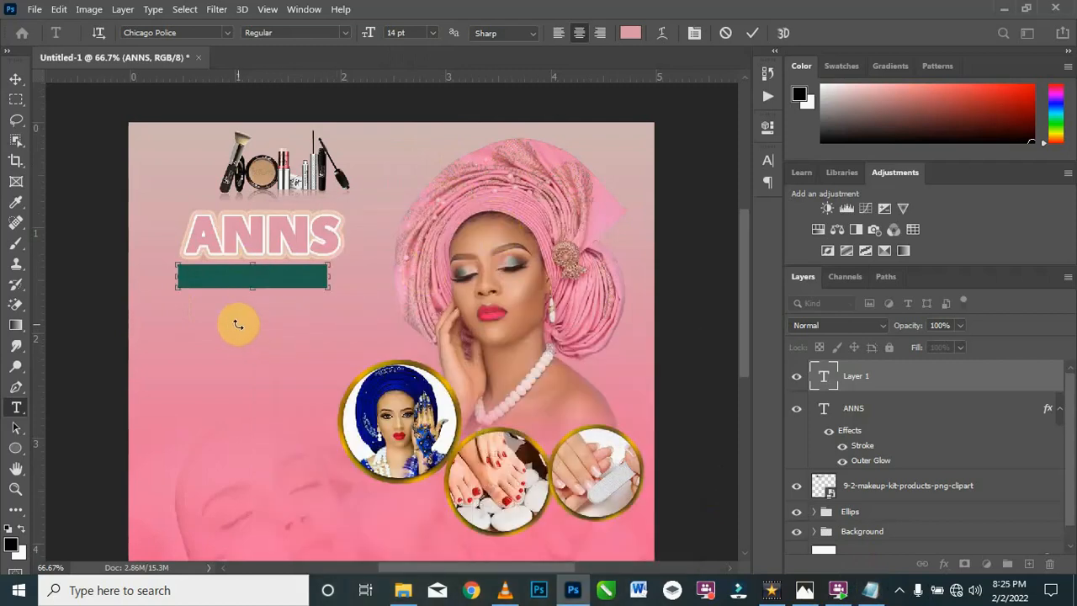
key(ctrl+v)
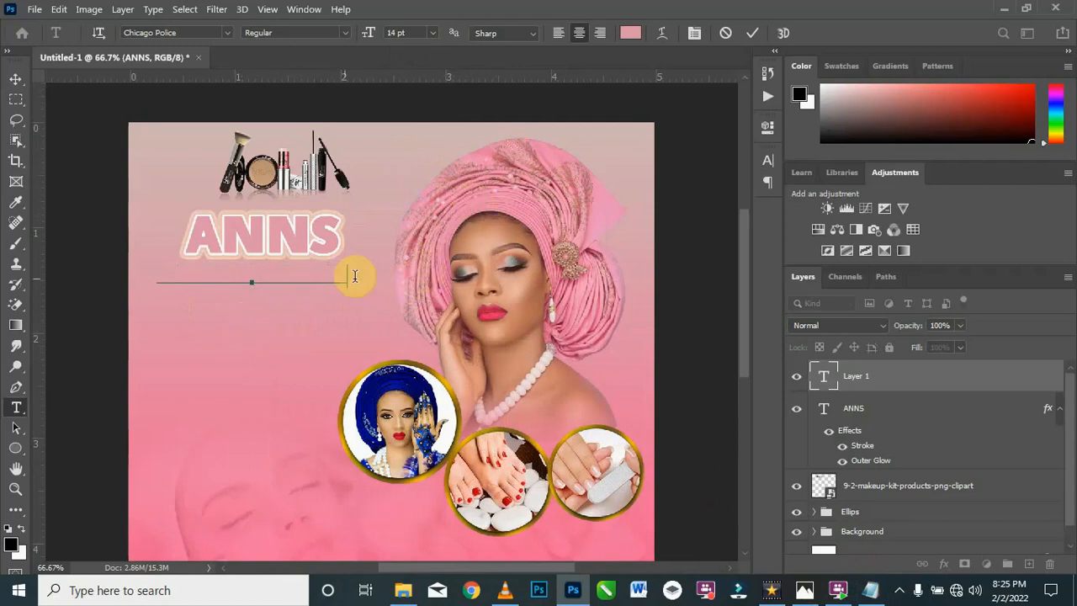
Step: Color the SPECILA MAKE-UP text white (ffffff) and shift it slightly right and up beneath ANNS
drag(345, 276, 92, 265)
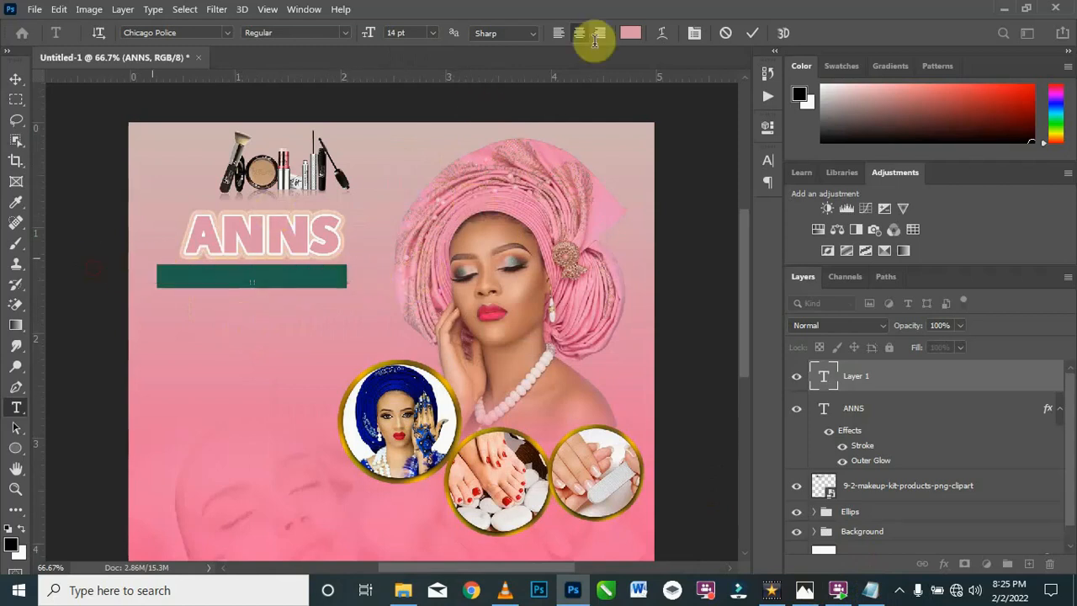
click(631, 33)
drag(356, 132, 320, 103)
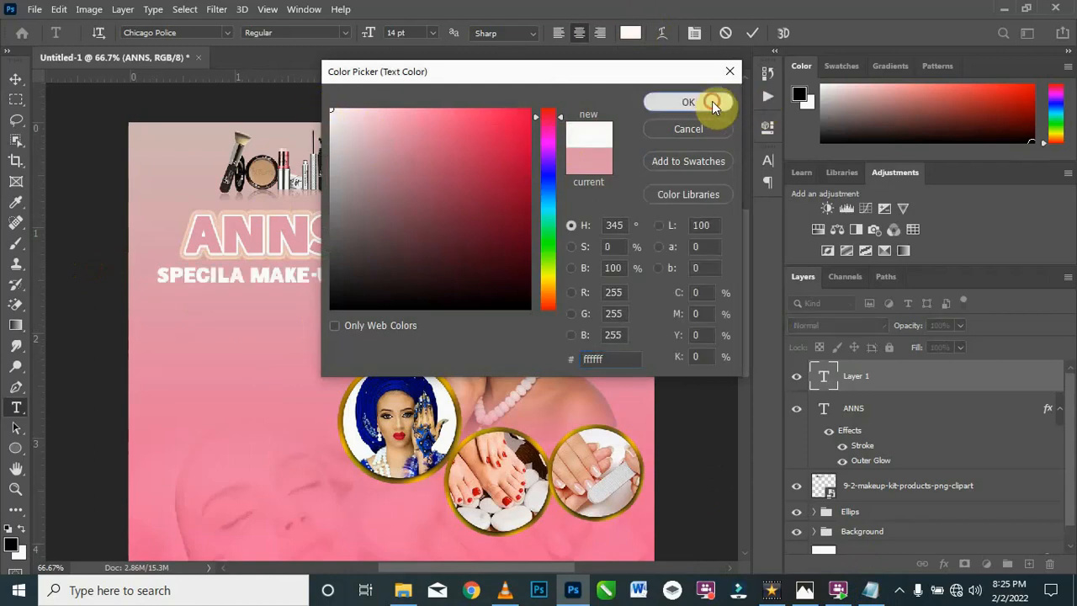
click(711, 103)
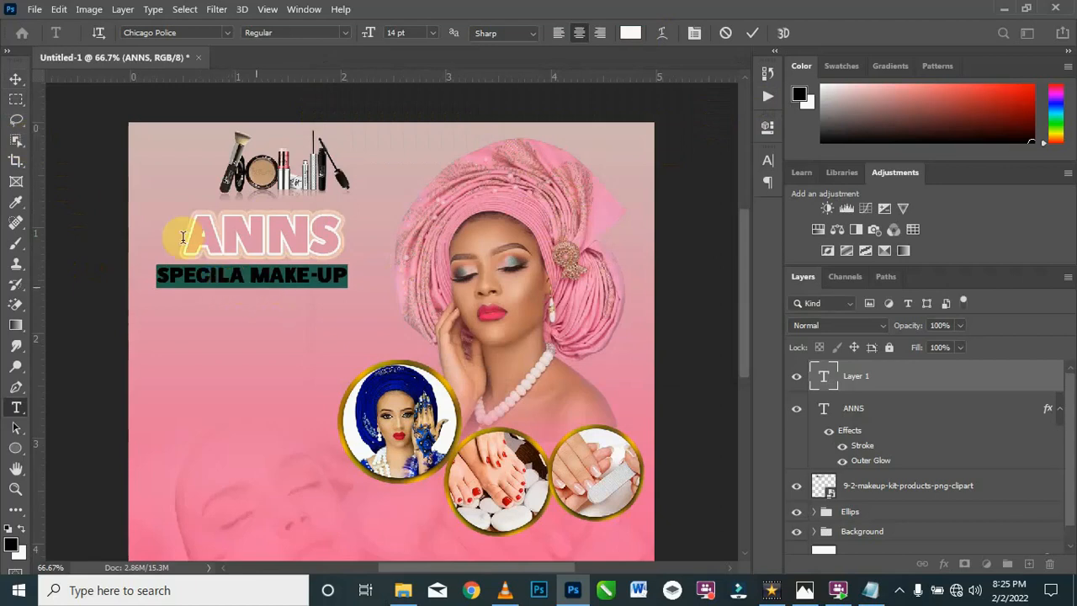
click(16, 78)
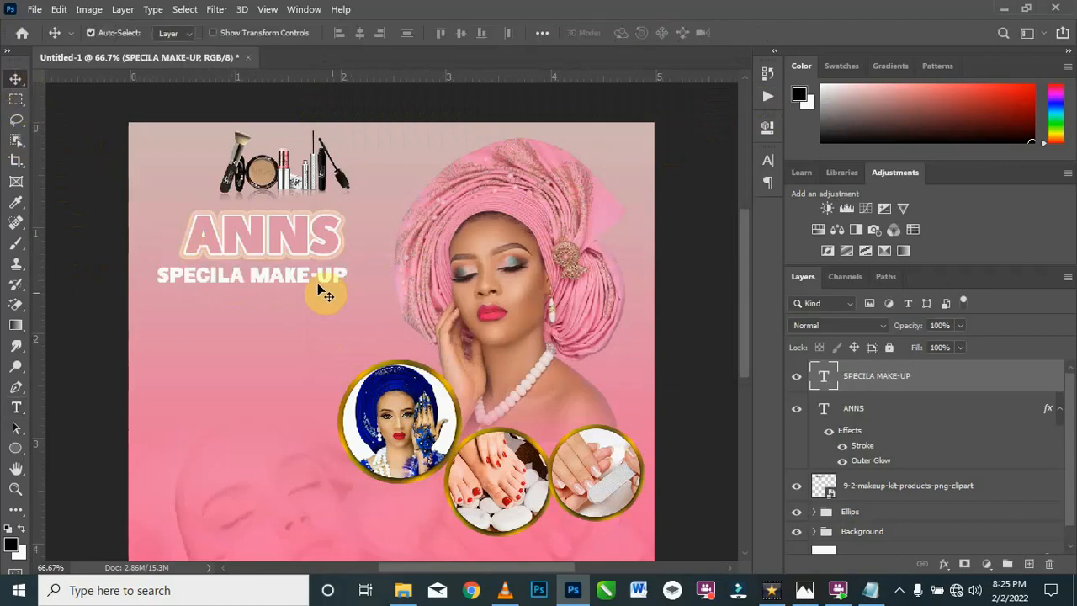
drag(294, 285, 299, 283)
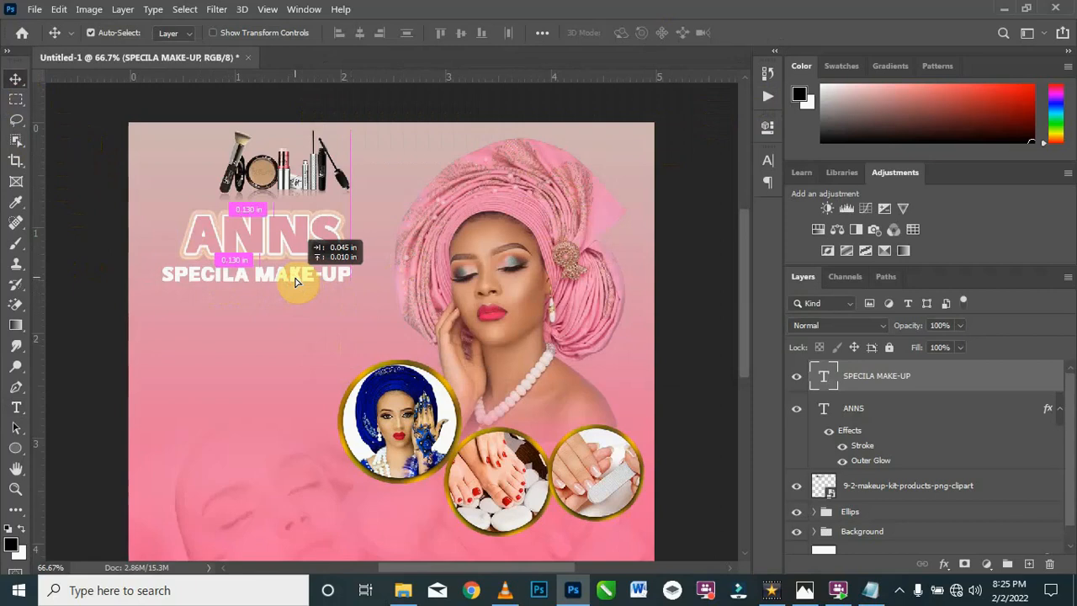
Step: Add a black Multiply Drop Shadow to SPECILA MAKE-UP with 100% opacity, 90° angle, 2 px distance, 6% spread and 8 px size
right_click(994, 383)
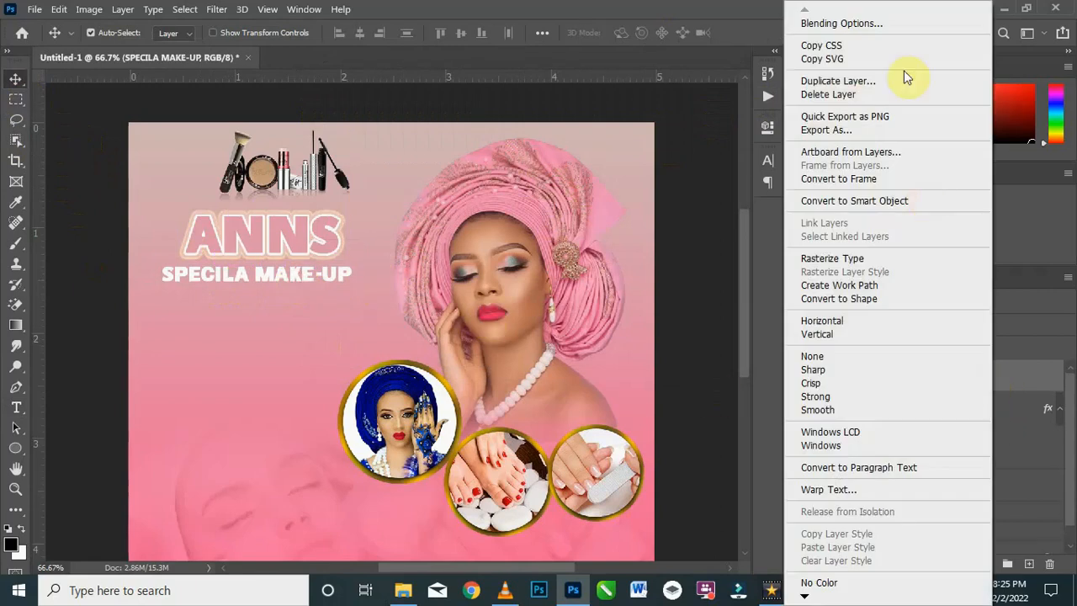
click(903, 22)
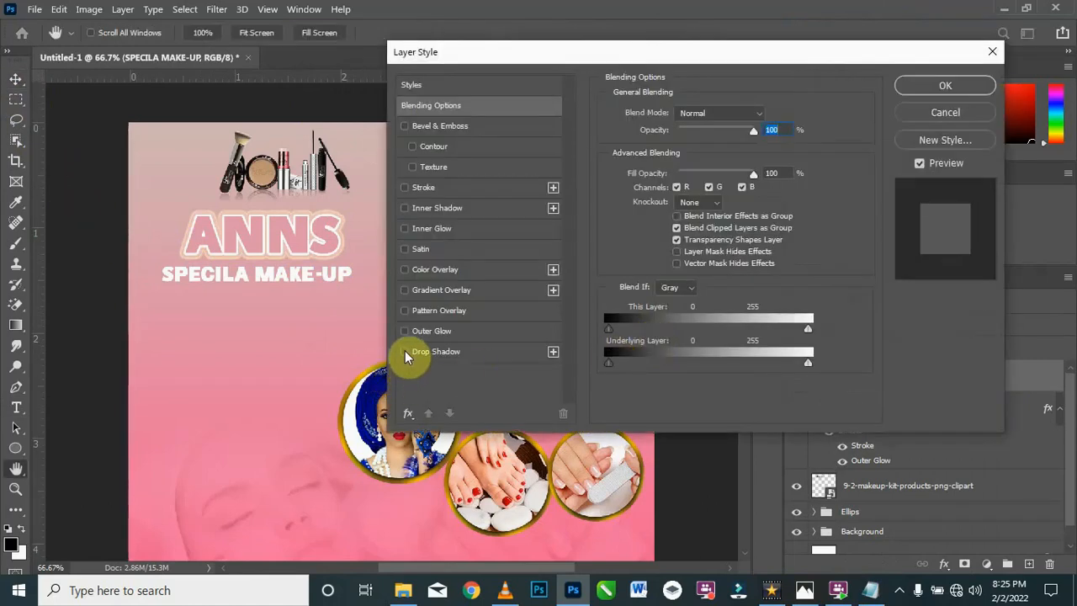
click(405, 353)
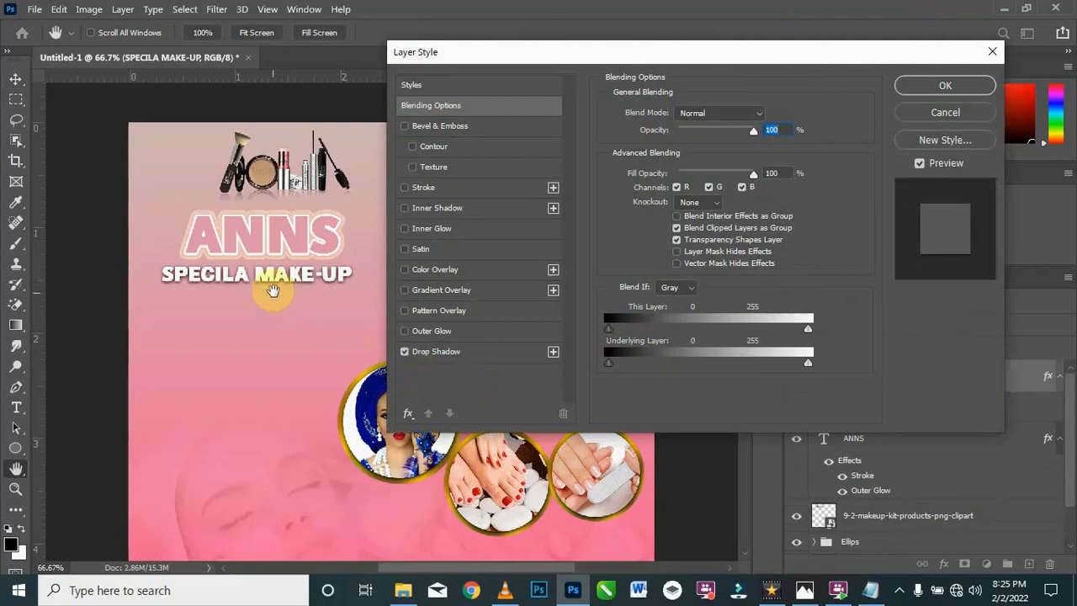
click(458, 353)
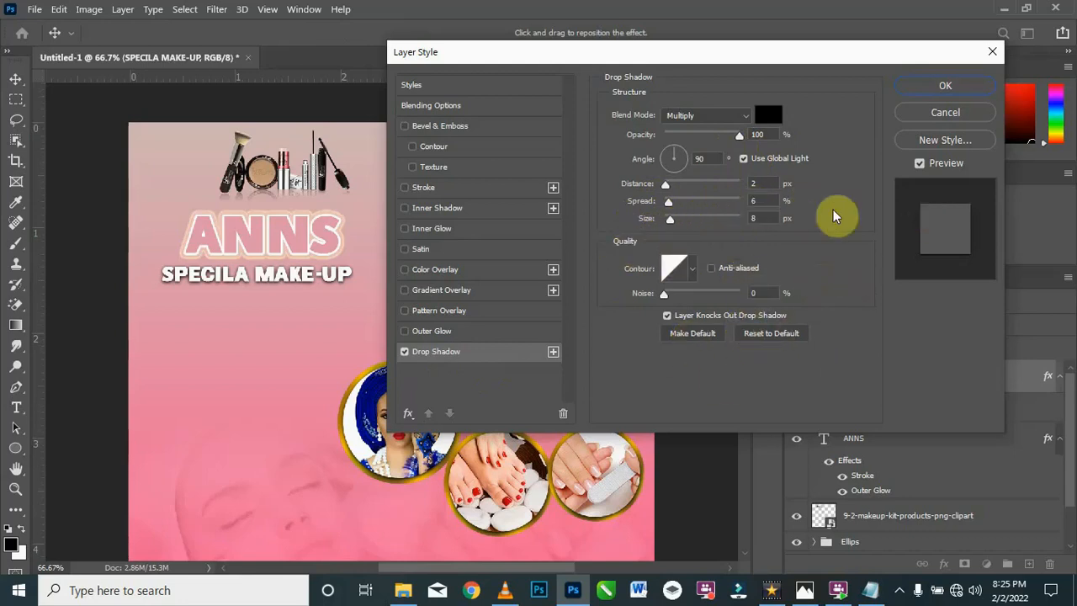
click(946, 85)
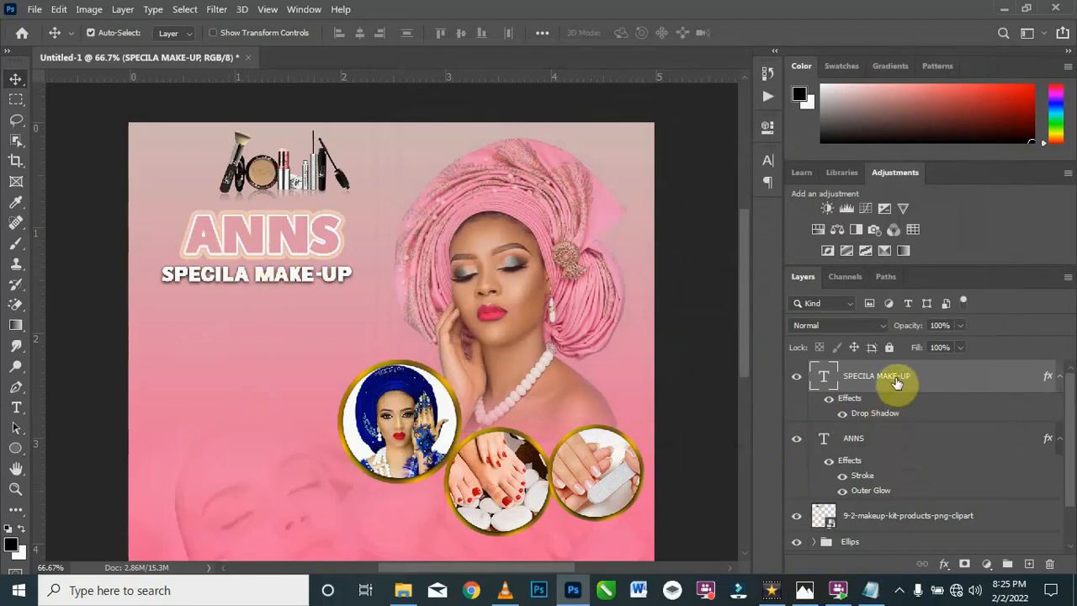
Step: Group the SPECILA MAKE-UP and ANNS layers, rename the group Top Name, and check its contents by toggling its visibility
ctrl+click(880, 443)
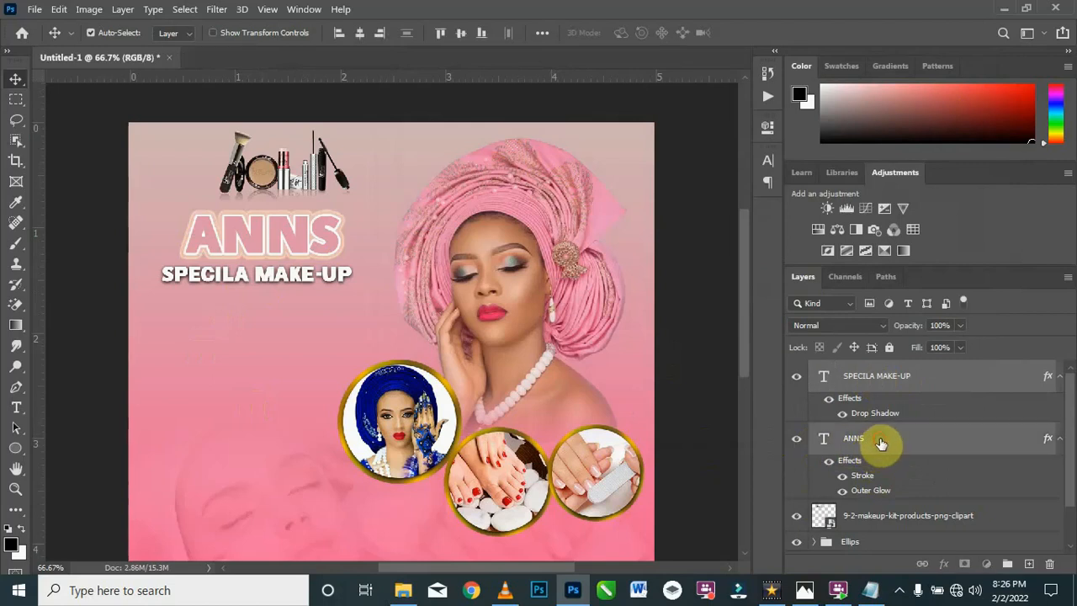
key(ctrl+g)
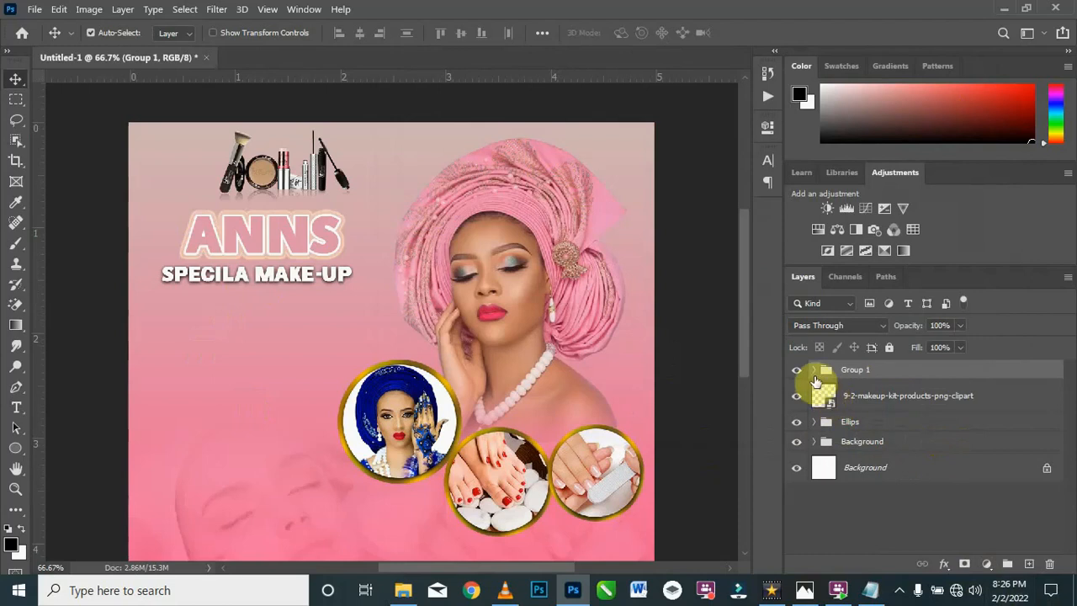
click(814, 370)
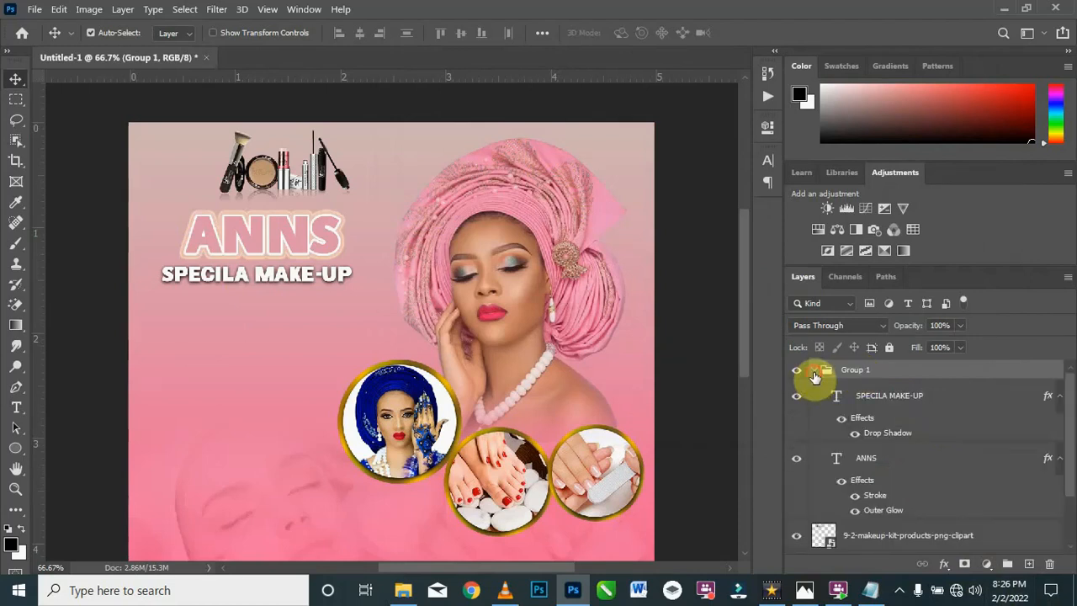
click(813, 371)
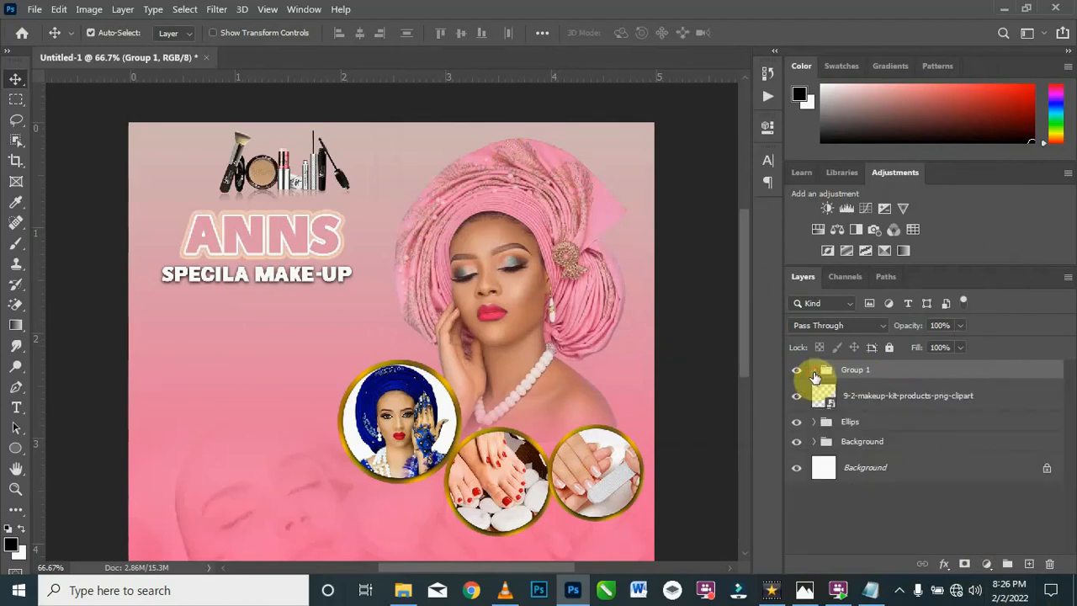
double_click(856, 371)
text(Top Name)
key(Return)
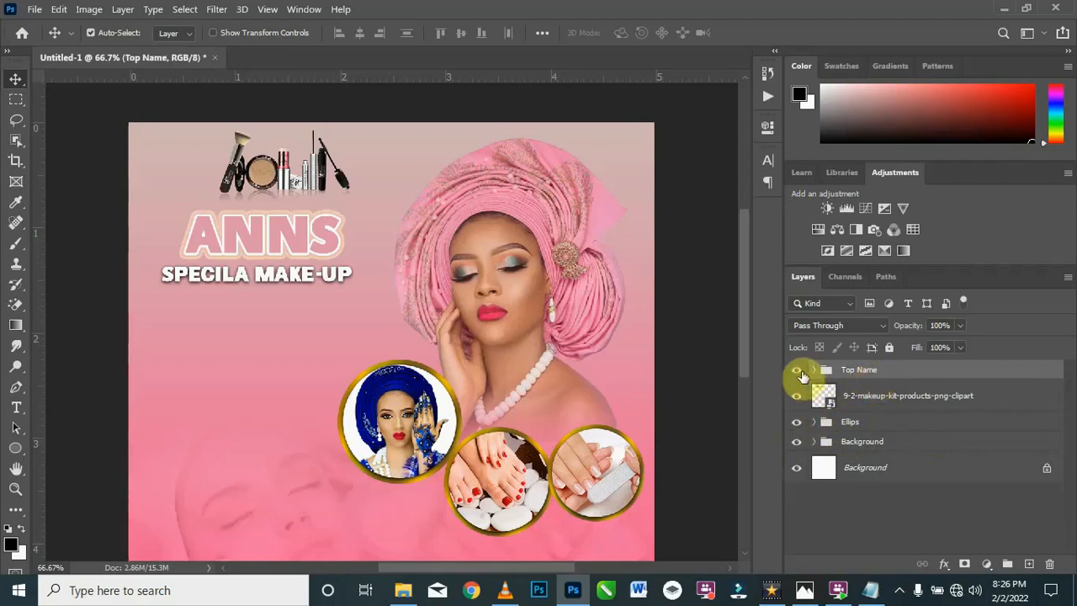
click(797, 372)
click(797, 372)
click(797, 371)
click(798, 372)
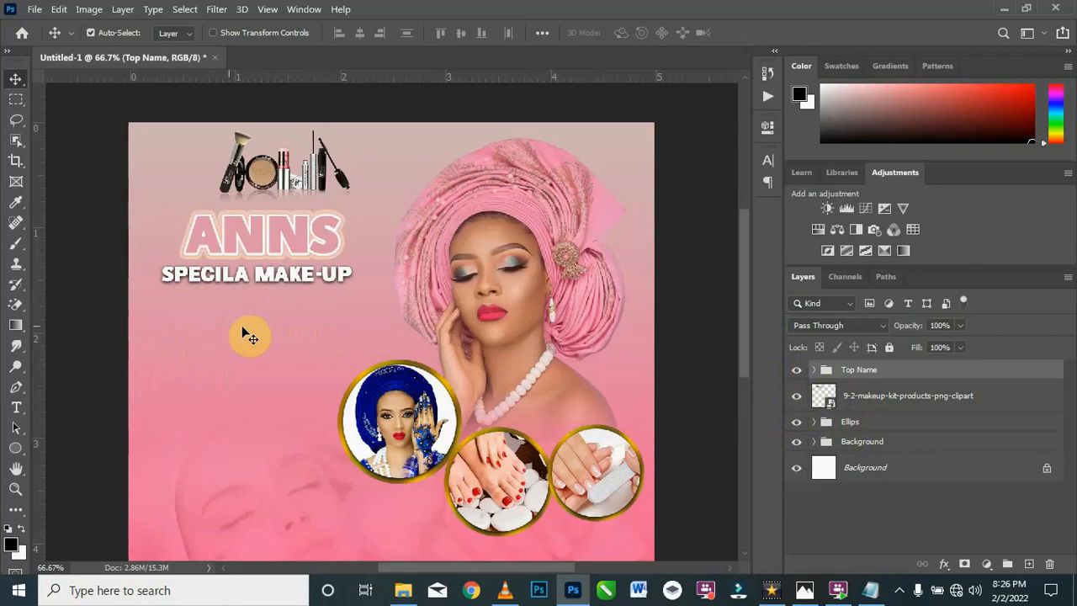
Step: Draw a rounded rectangle about 342 × 52 px below SPECILA MAKE-UP with the radius option at 100 px
click(17, 448)
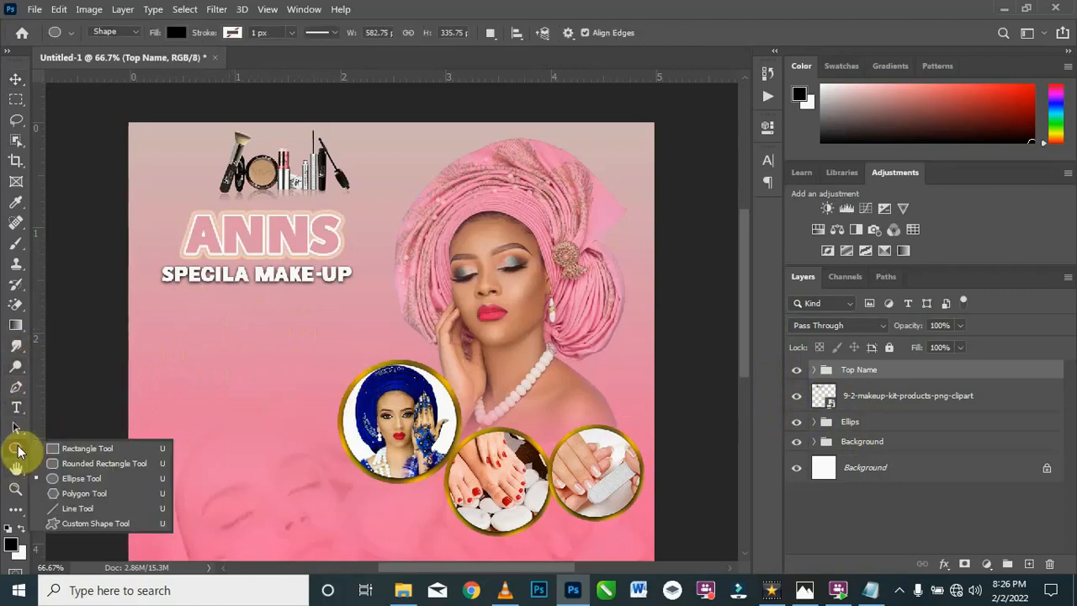
click(92, 464)
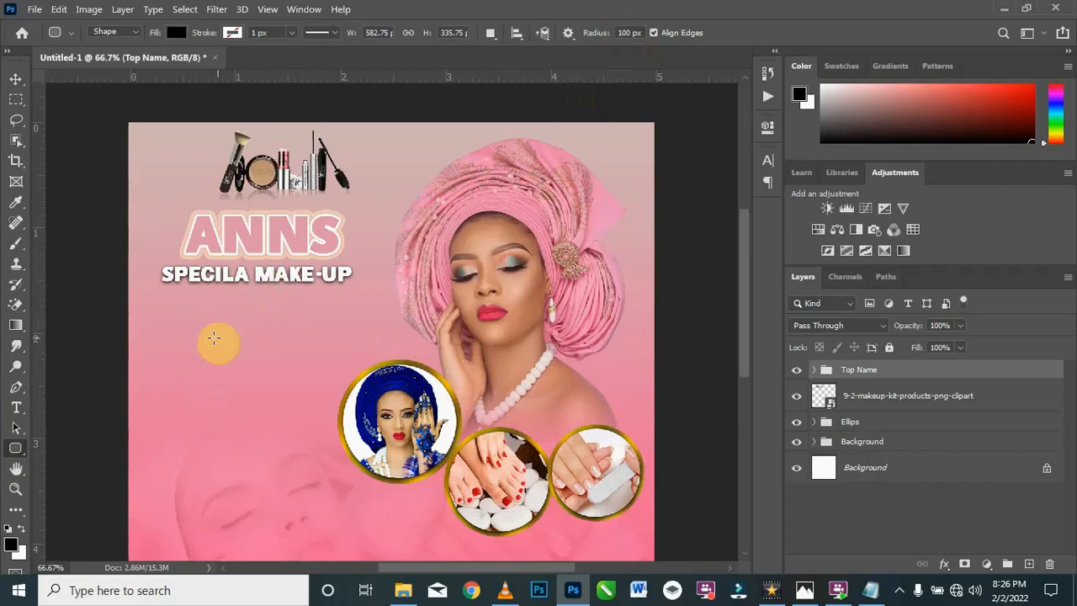
drag(164, 310, 339, 334)
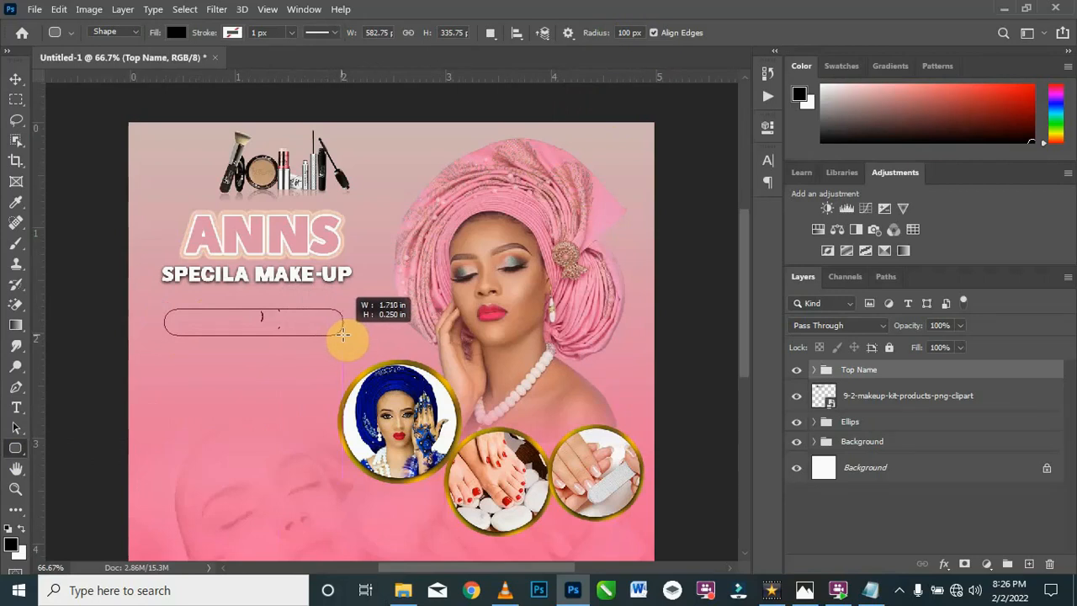
drag(341, 334, 342, 335)
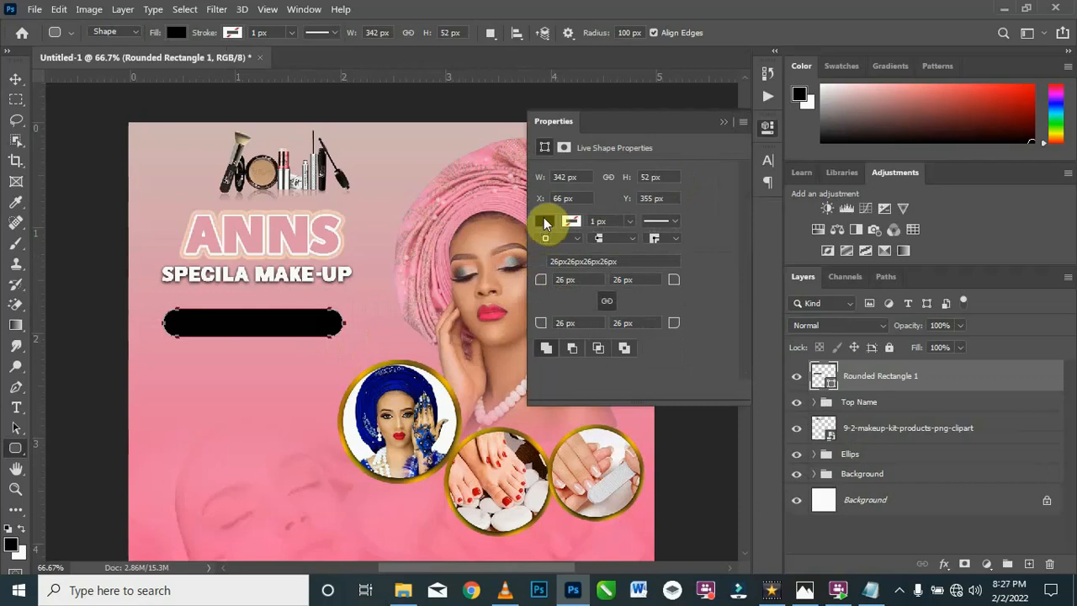
Step: Fill the rounded rectangle with white (ffffff)
click(545, 222)
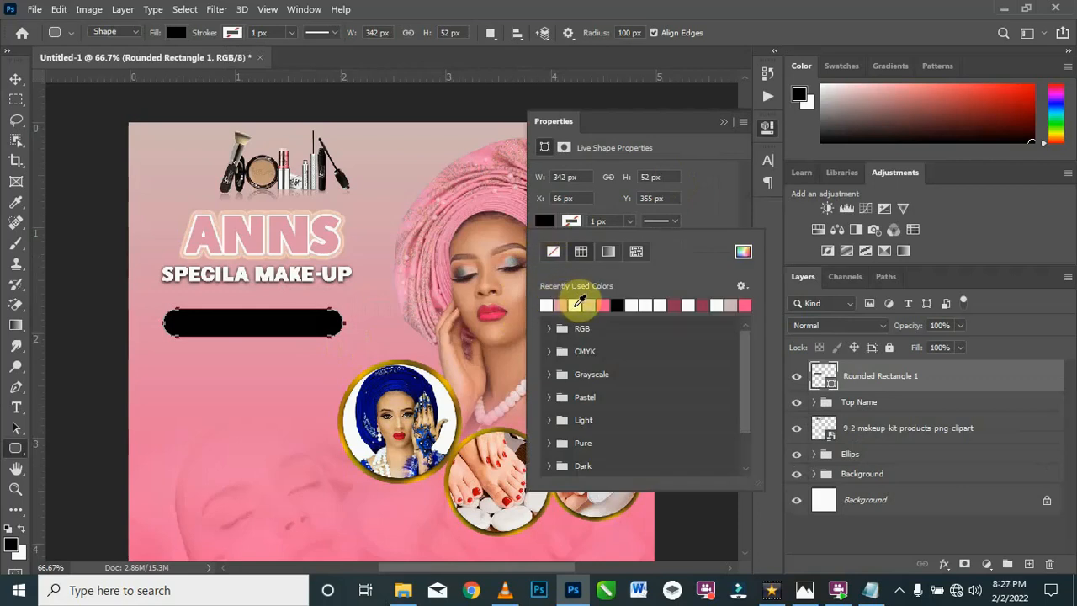
click(576, 304)
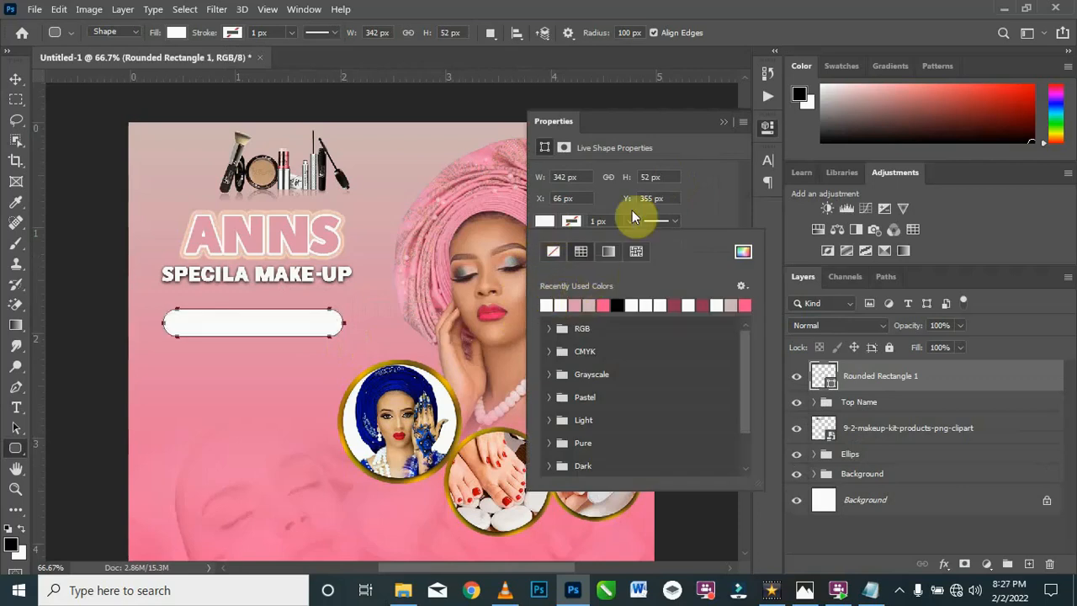
click(721, 119)
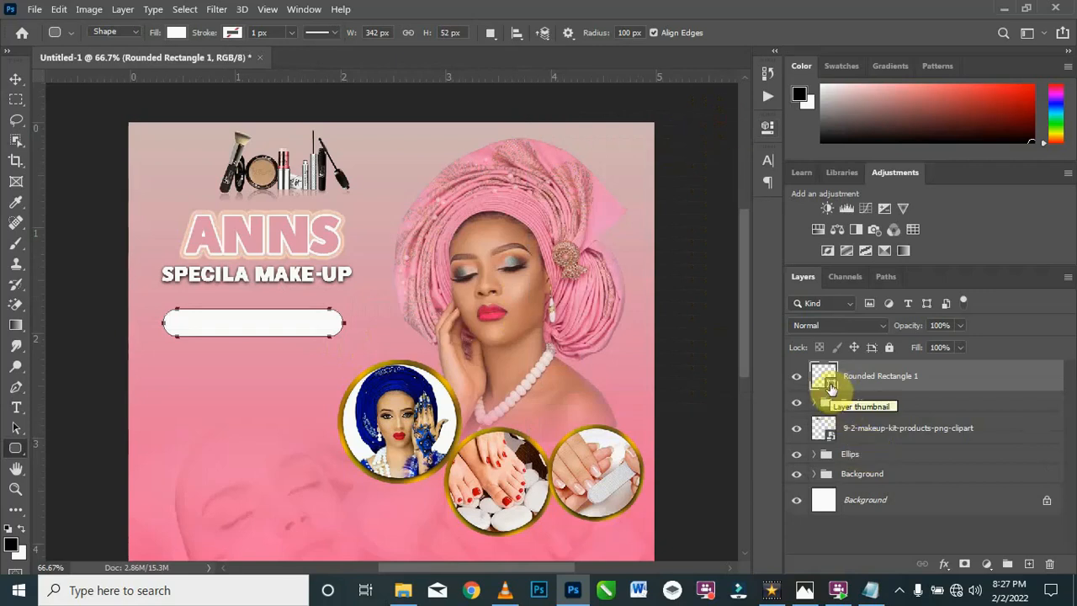
double_click(832, 387)
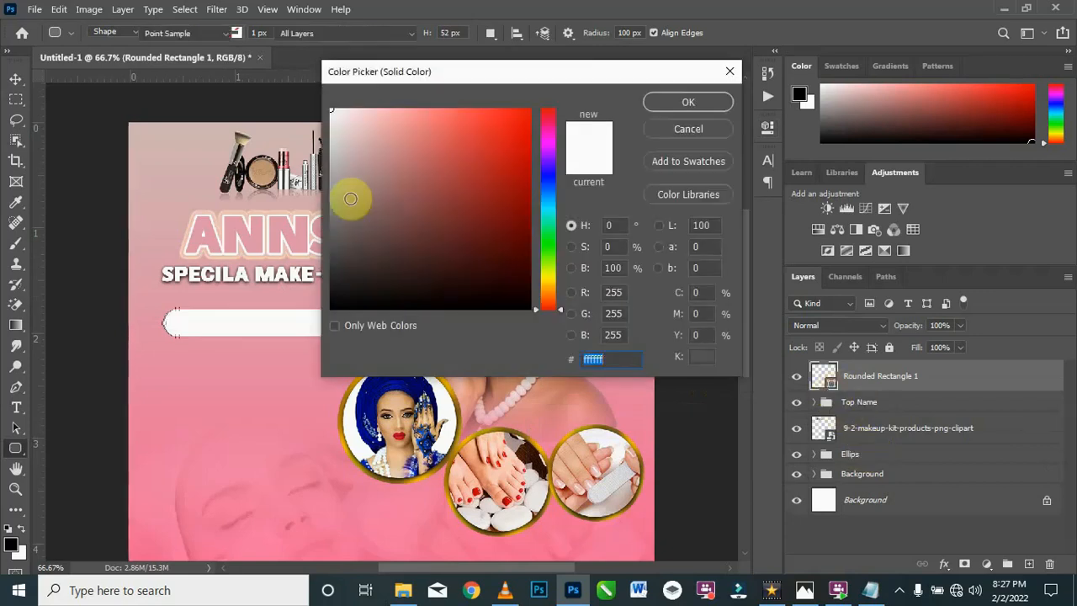
click(698, 102)
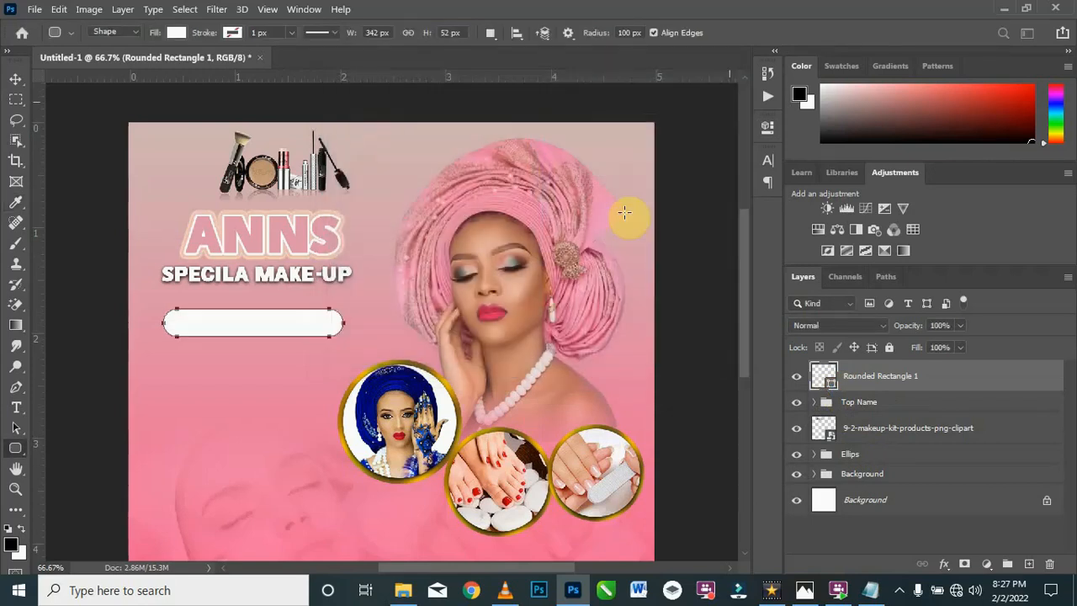
click(15, 80)
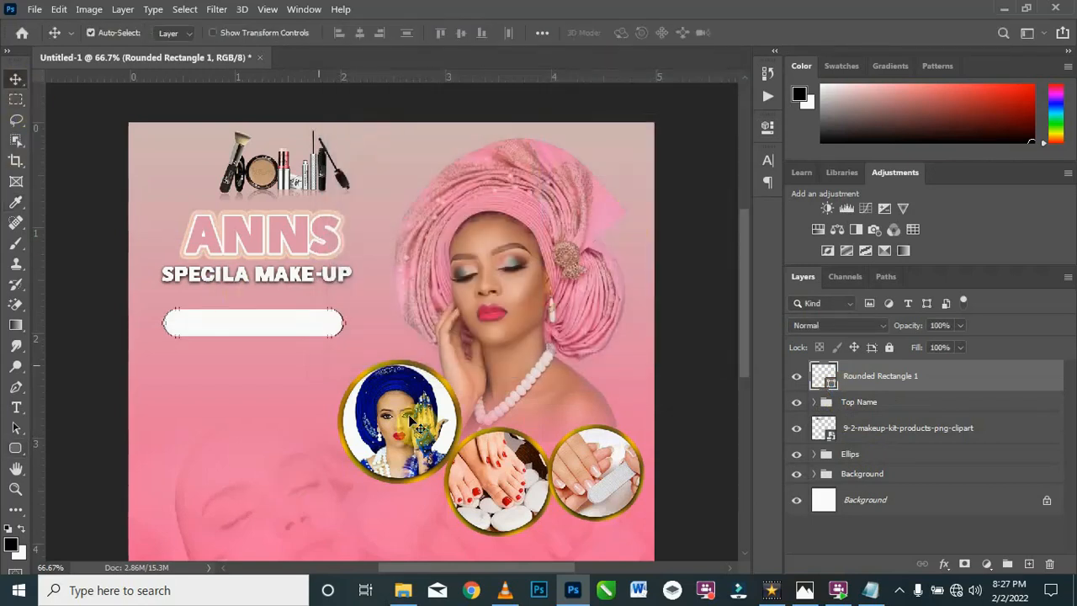
Step: Start a point text below the white rounded rectangle and set its font to Raleway SemiBold
click(16, 407)
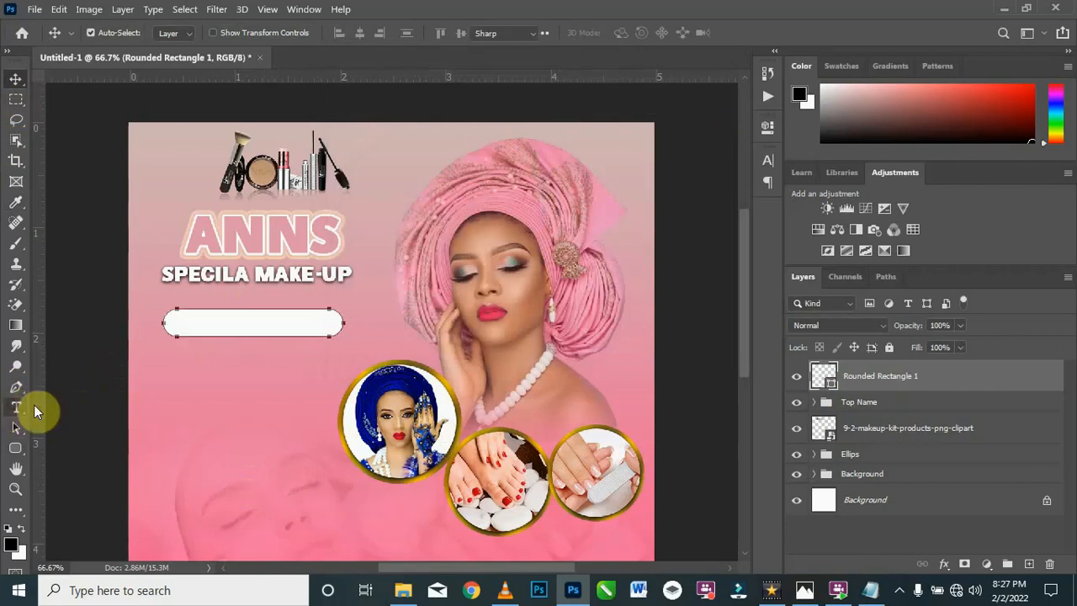
click(243, 359)
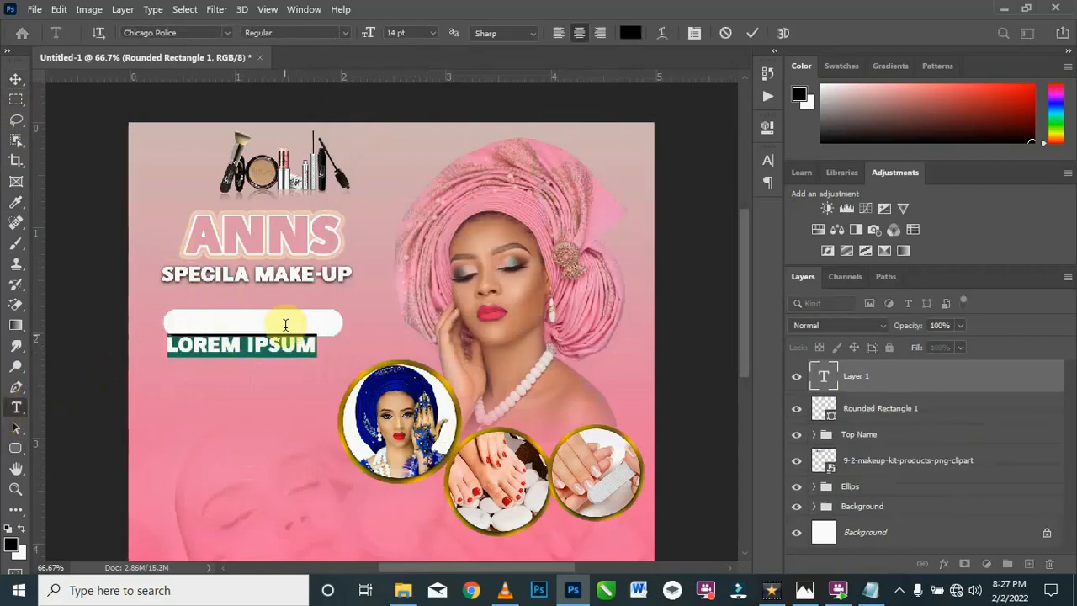
click(191, 33)
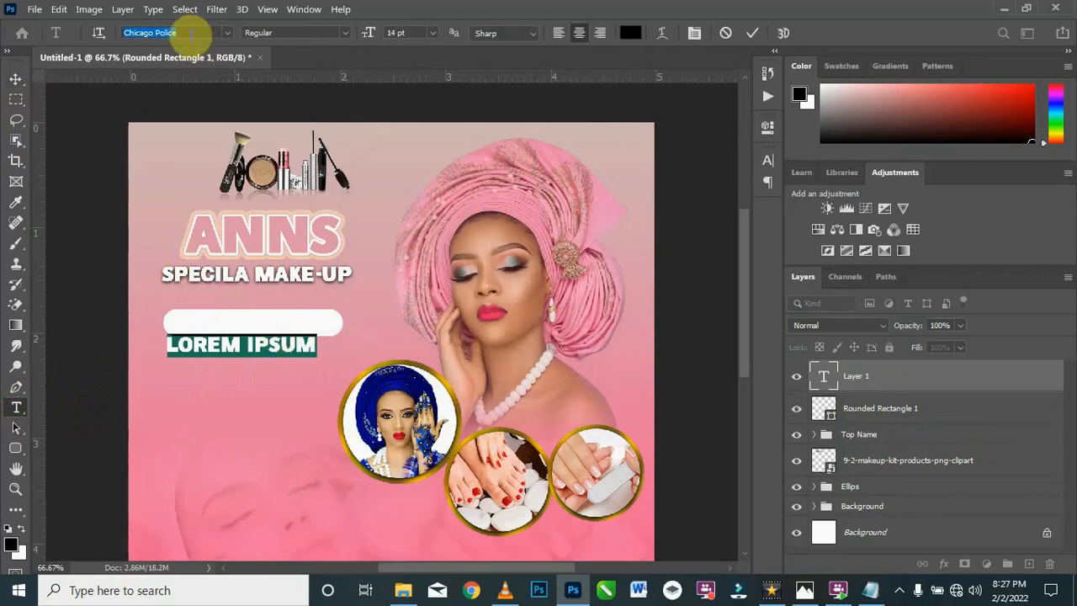
text(Ra)
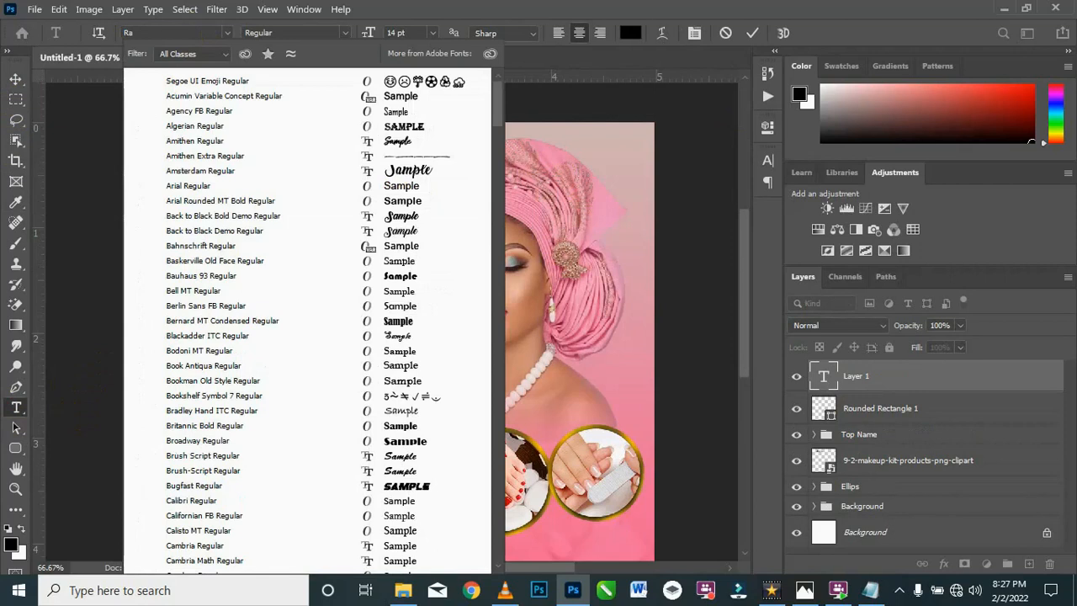
text(leway)
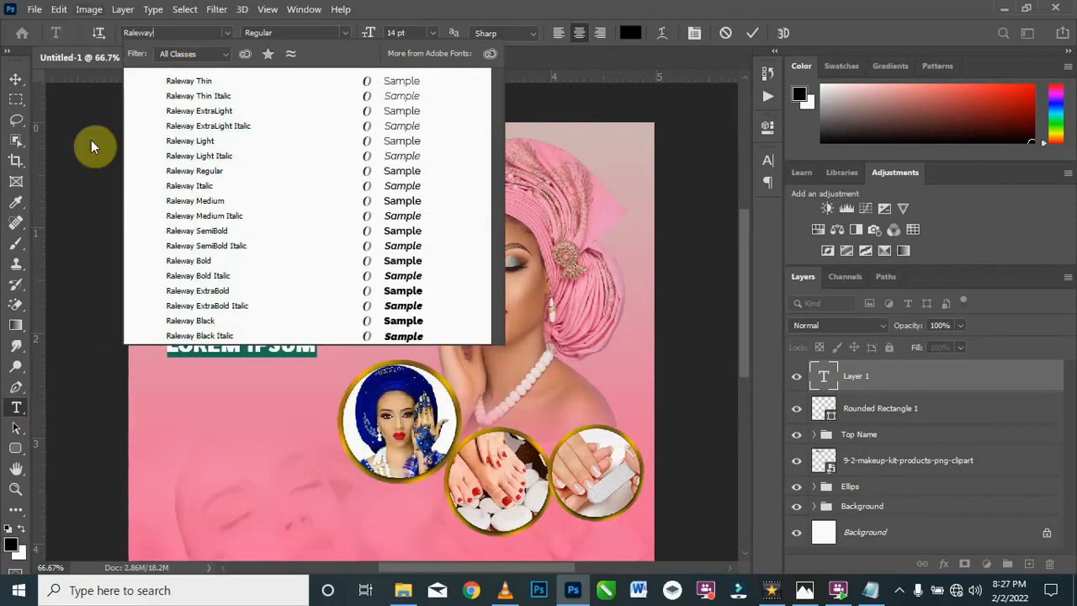
click(213, 233)
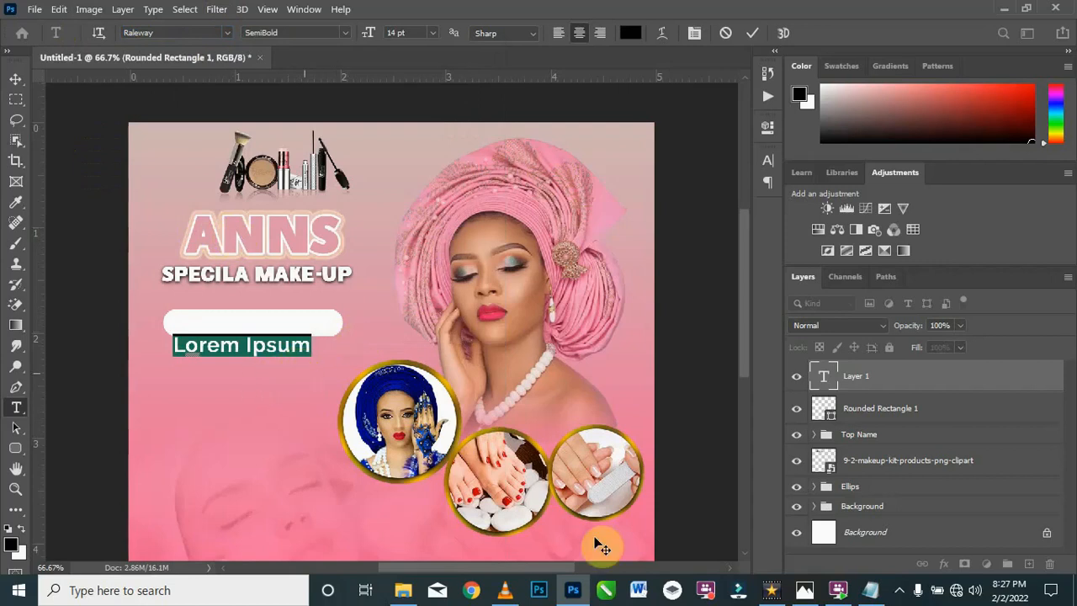
Step: Replace the placeholder text with OUR SERVICES copied from the Notepad file Texts, and centre it on the white rounded rectangle
click(872, 593)
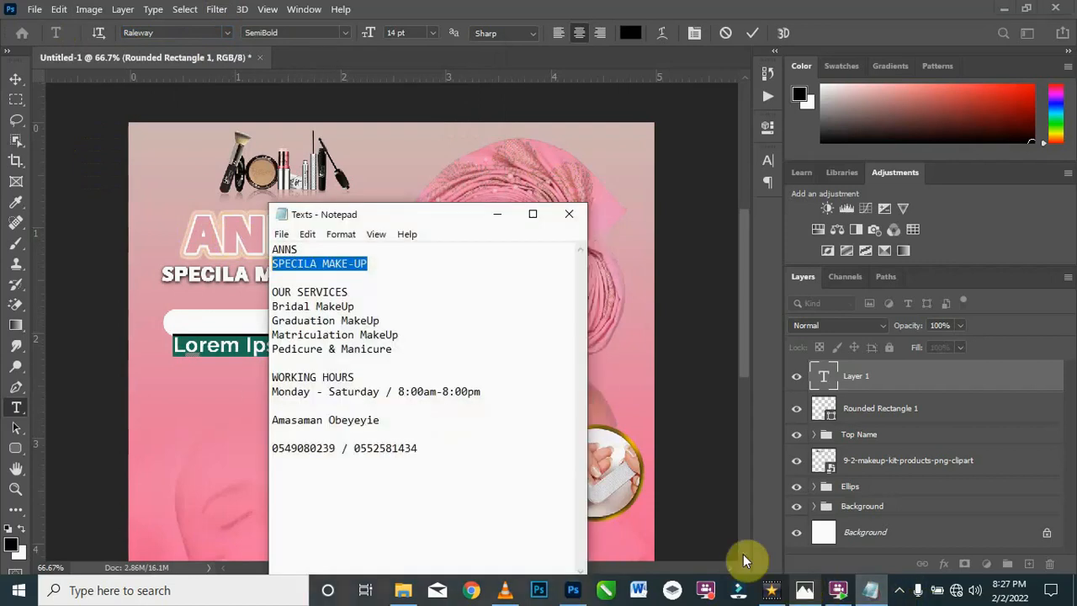
drag(350, 292, 253, 293)
key(ctrl+c)
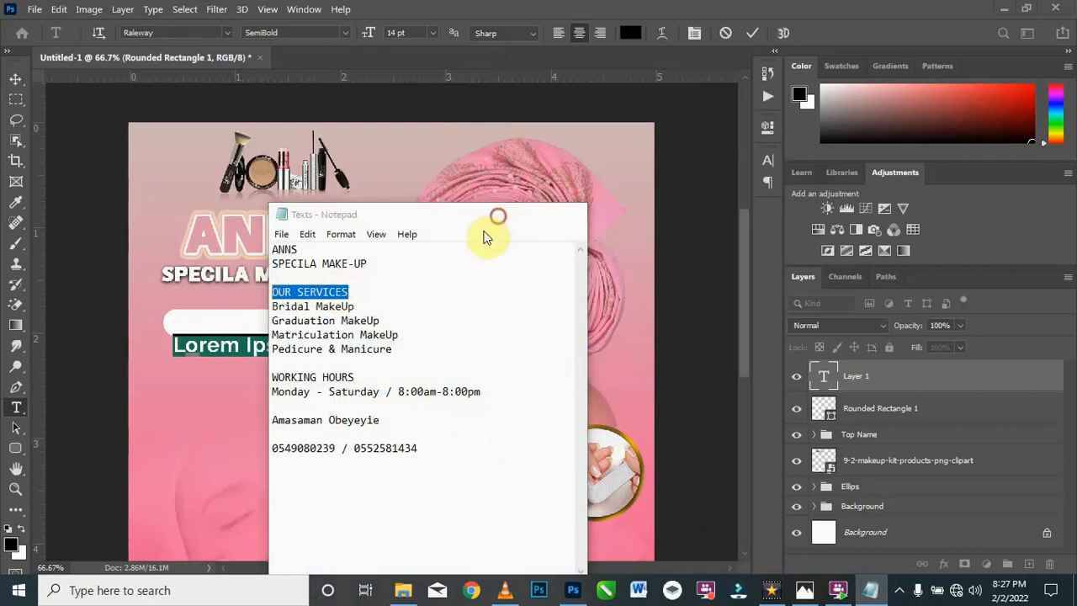
click(499, 219)
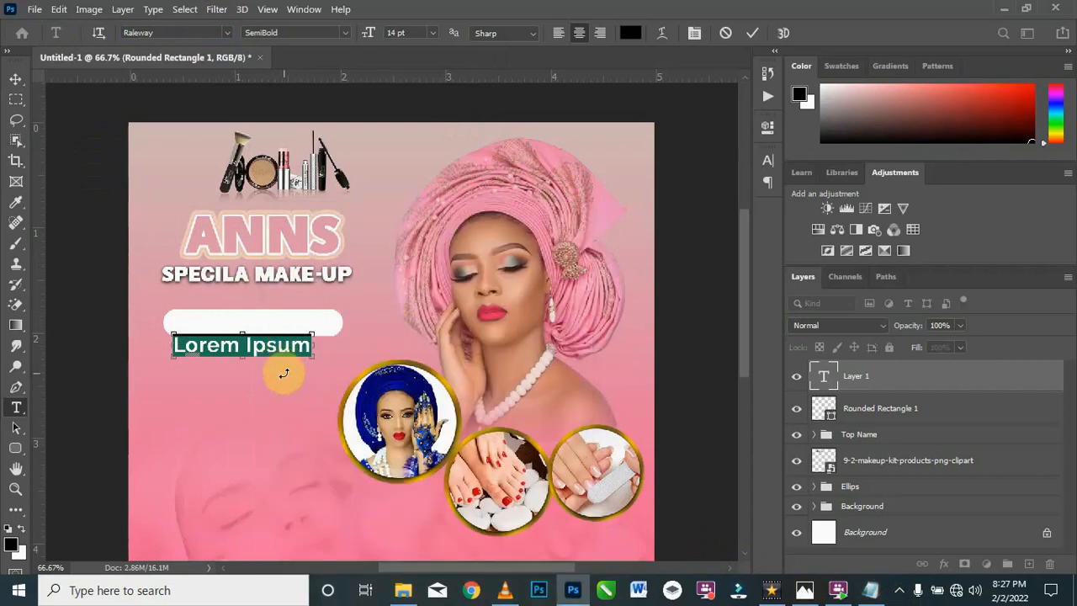
key(ctrl+v)
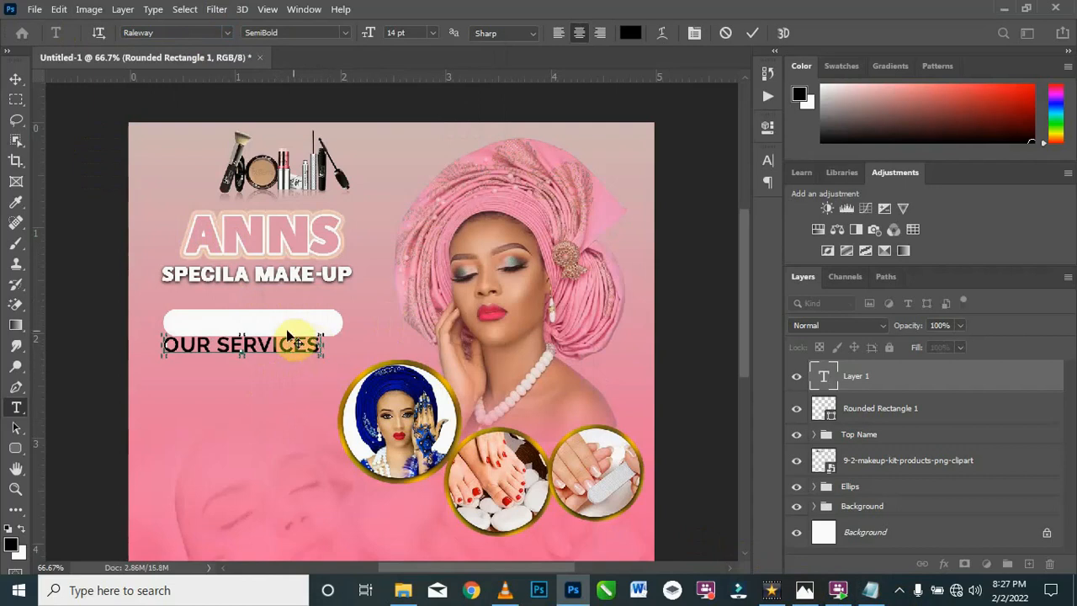
click(16, 78)
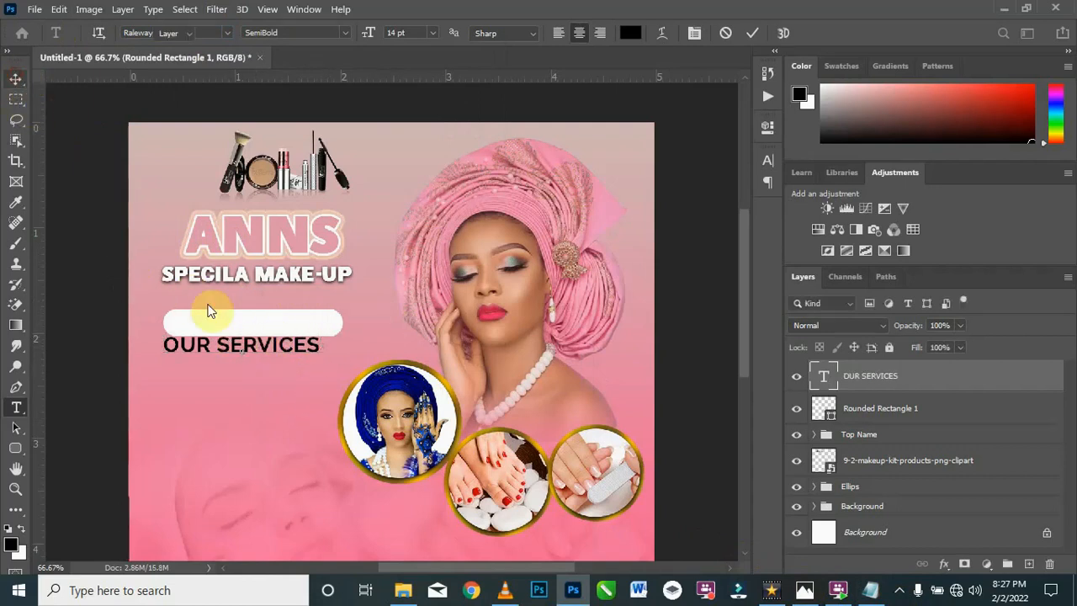
drag(261, 347, 267, 325)
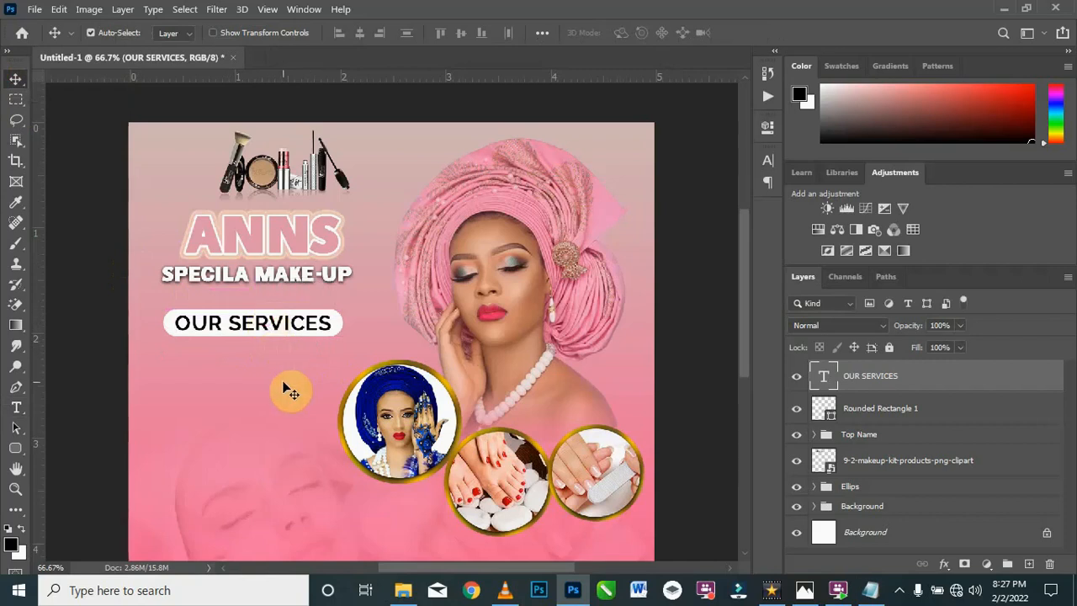
Step: Change the font of the OUR SERVICES text to Chicago Police Regular
double_click(318, 330)
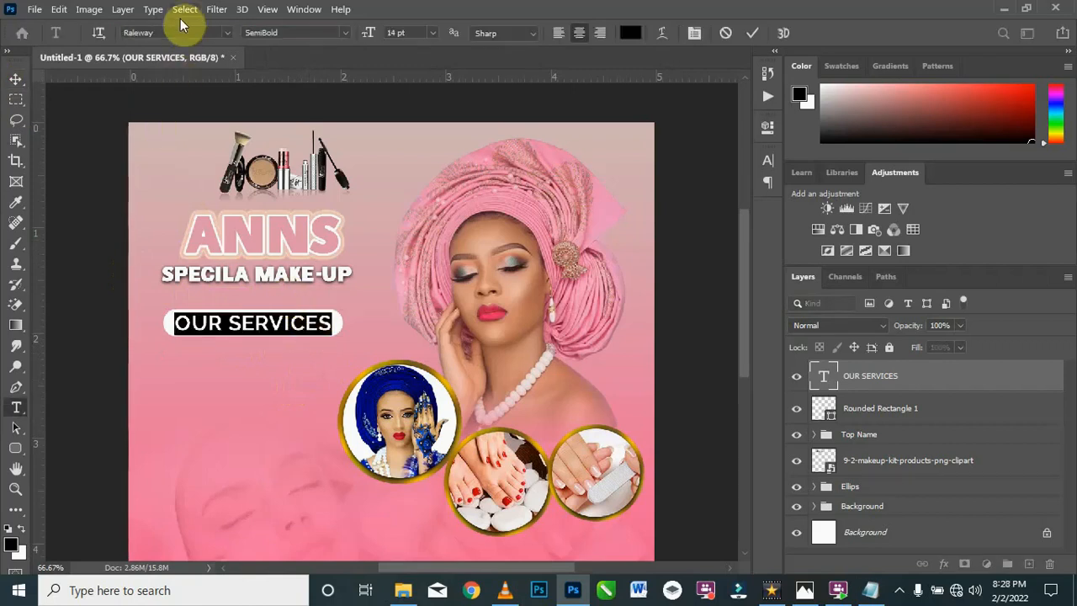
click(227, 32)
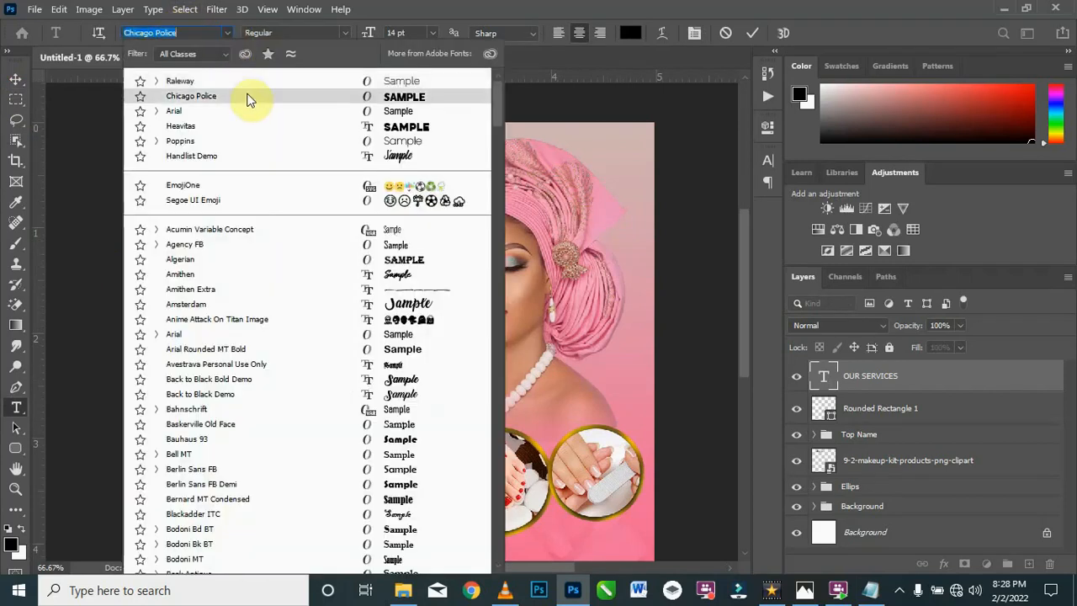
click(247, 95)
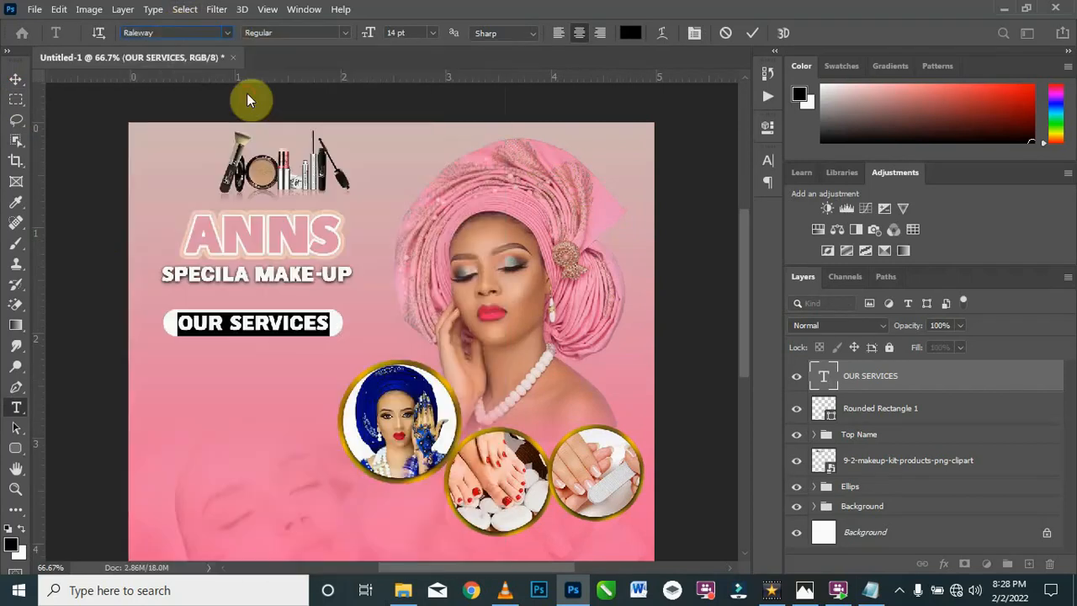
click(16, 81)
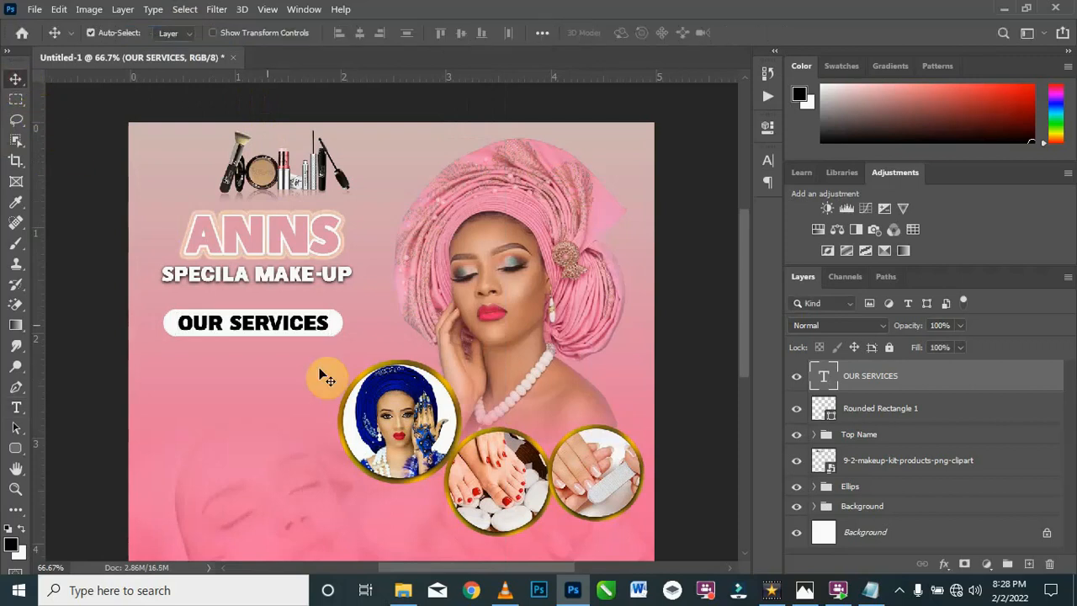
Step: Recolor the OUR SERVICES text with a darker, muted shade of the pink sampled from the flyer background
double_click(278, 322)
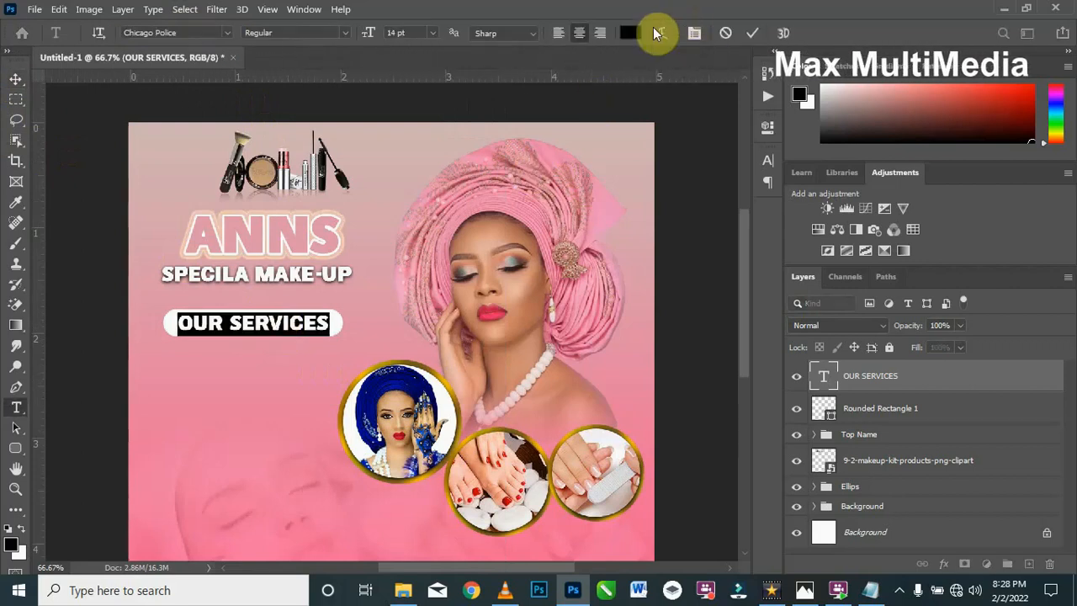
click(641, 32)
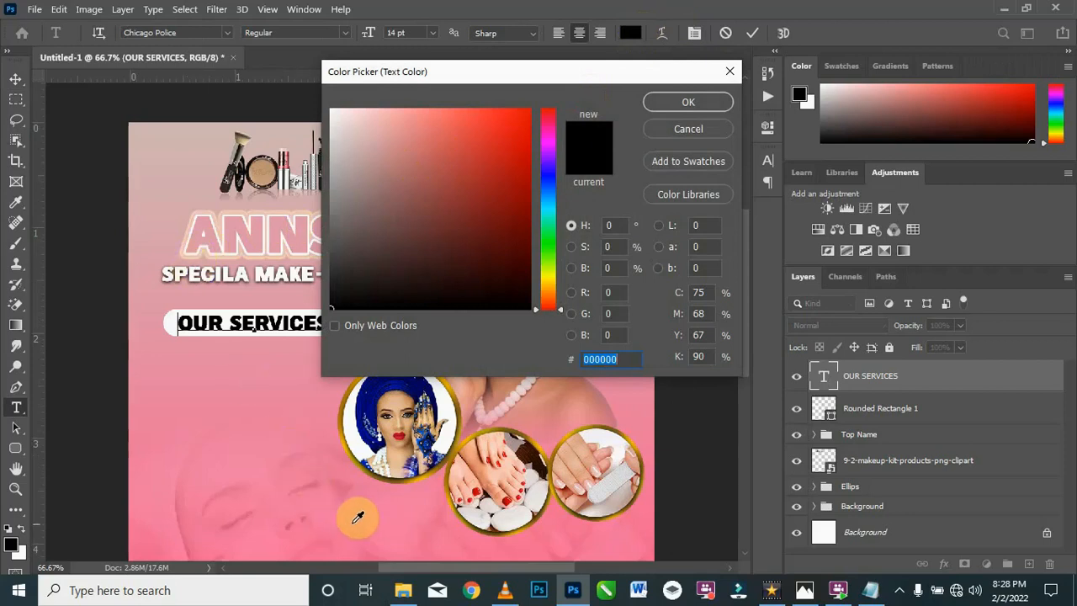
click(180, 412)
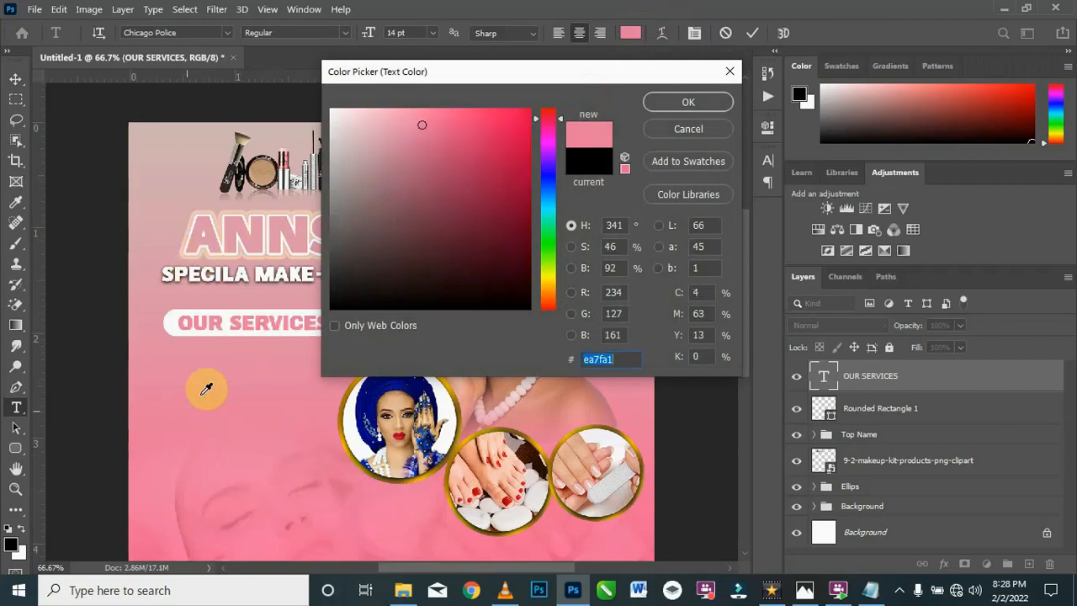
click(437, 166)
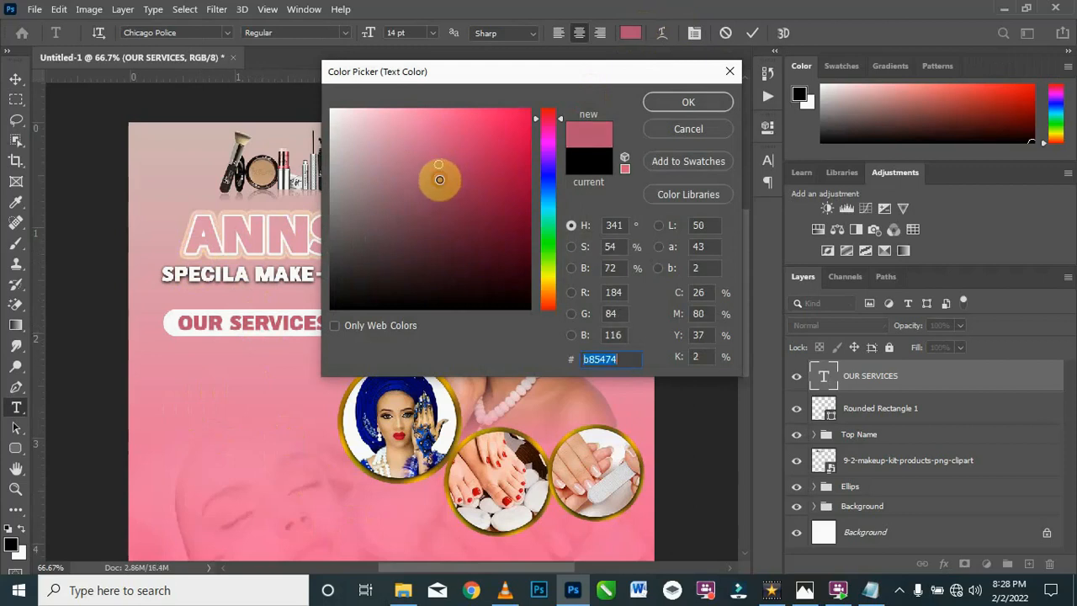
click(440, 179)
click(685, 101)
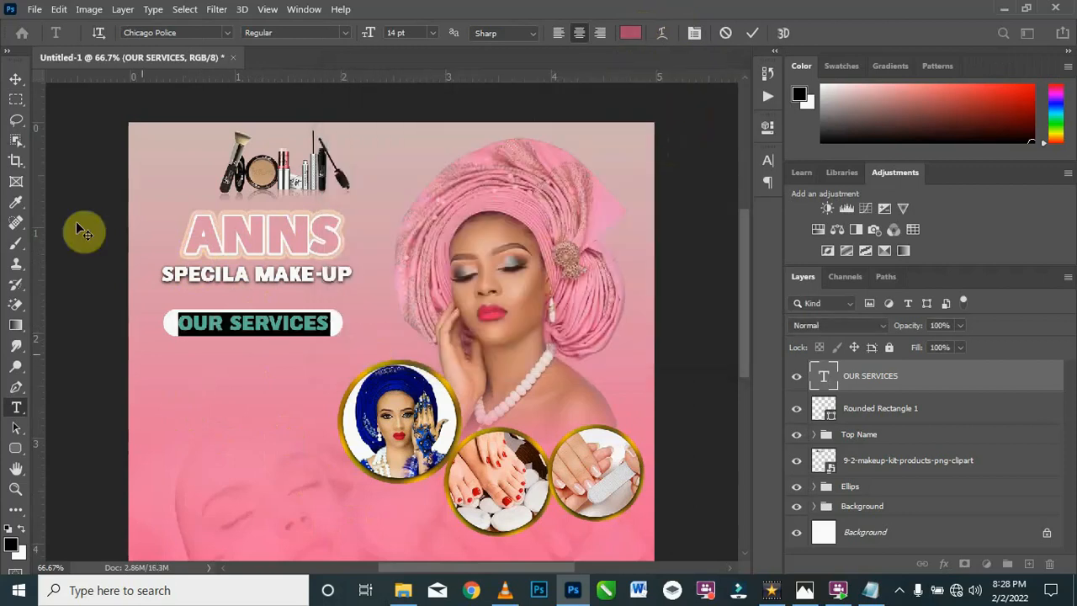
click(16, 81)
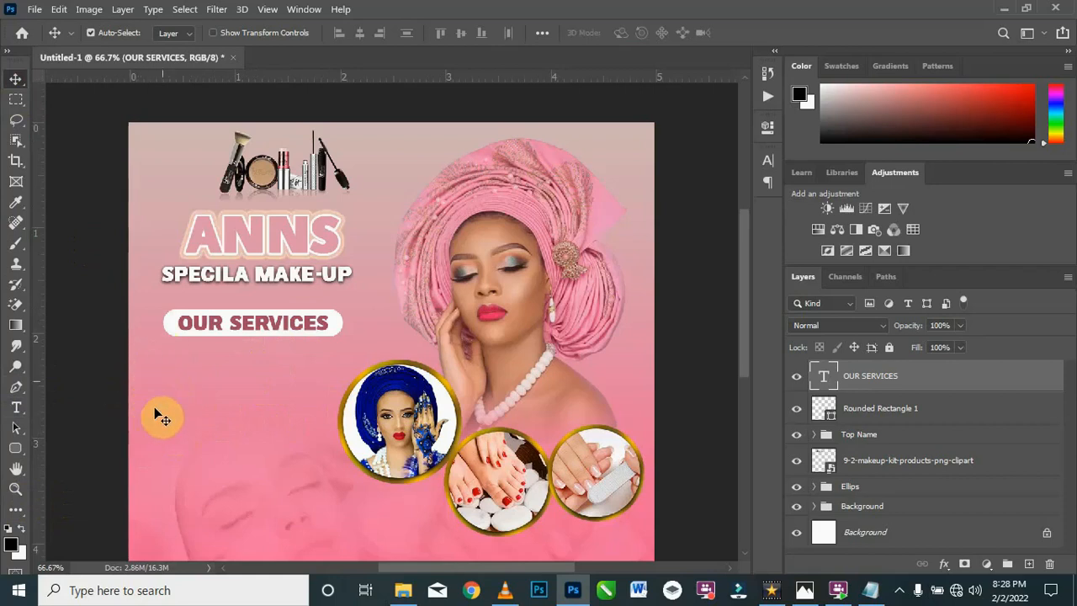
Step: Draw a five-petal flower custom shape from the Flowers set, about 21 × 21 px, below and left of the OUR SERVICES label
click(18, 452)
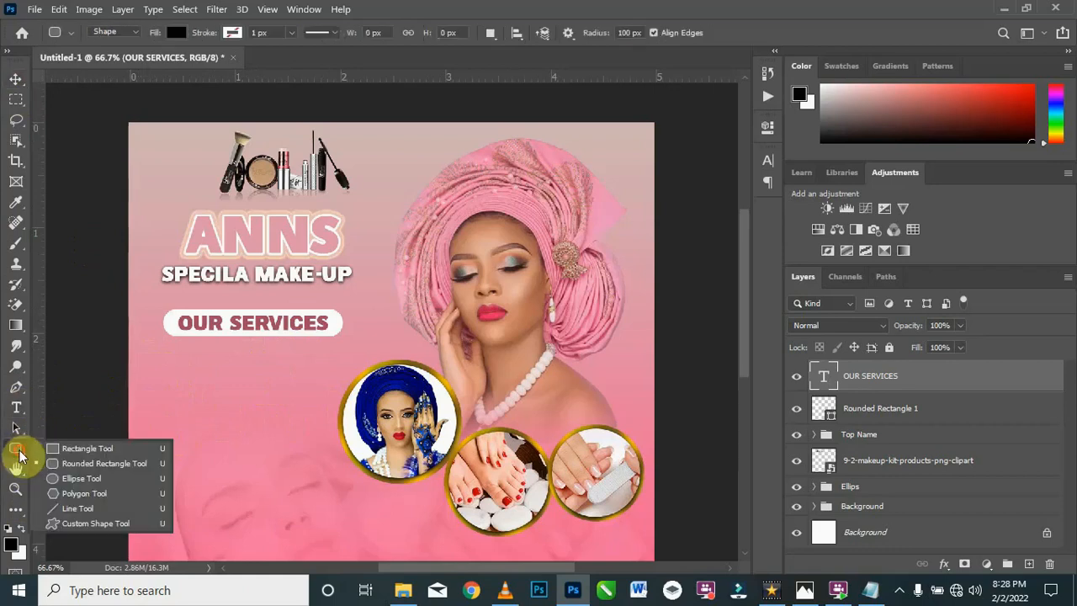
click(120, 525)
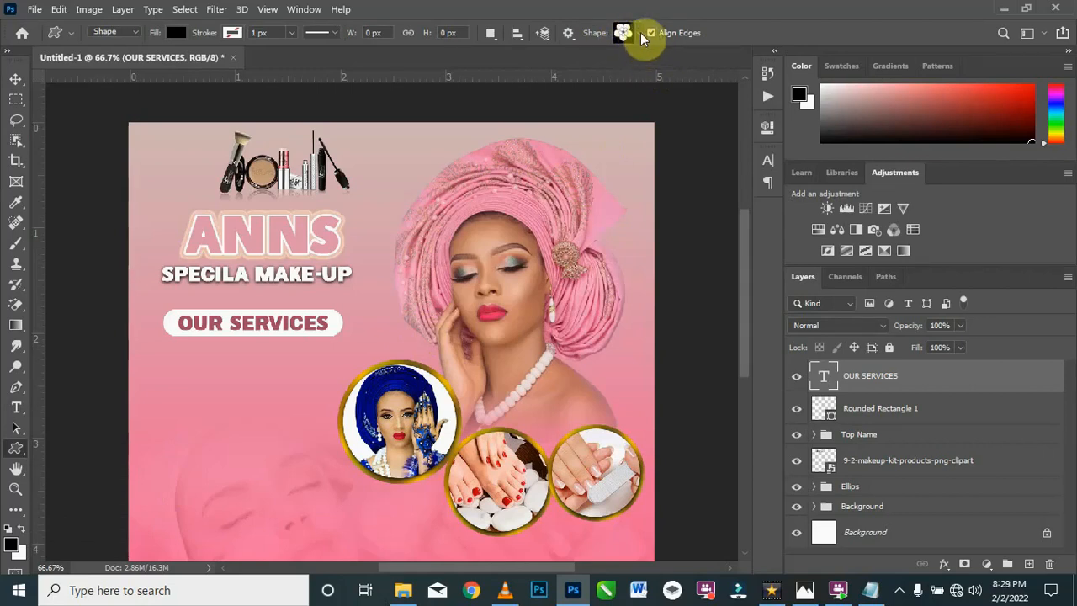
click(640, 32)
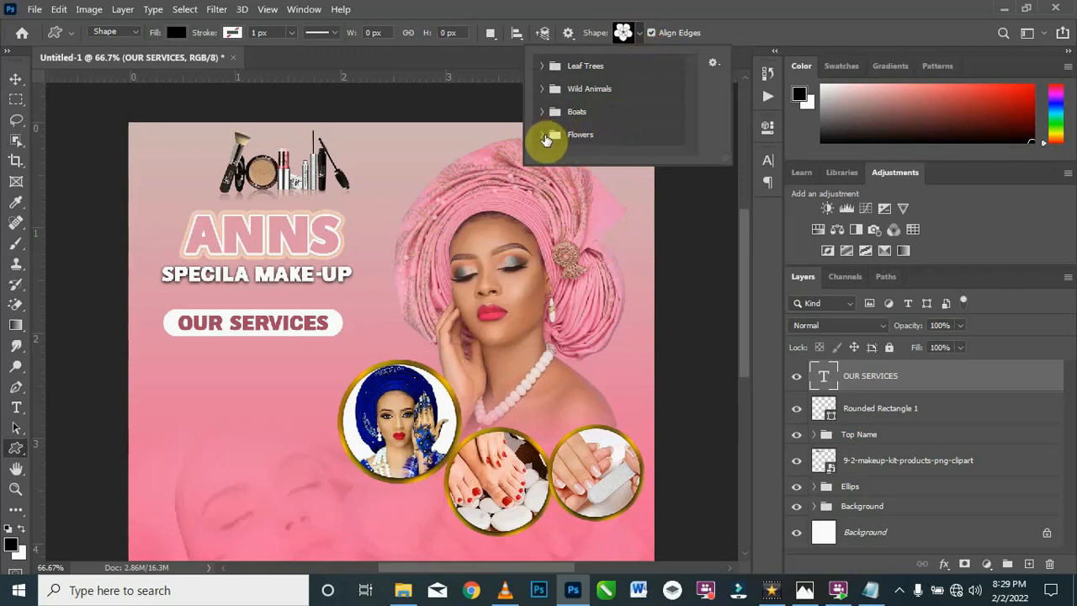
click(627, 132)
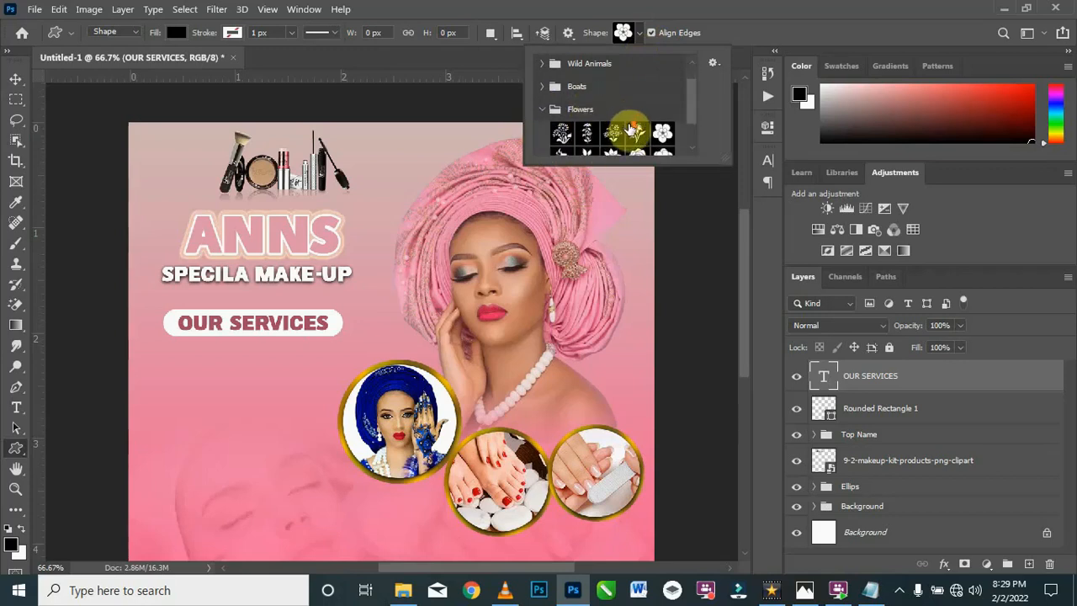
scroll(654, 142, down, 1)
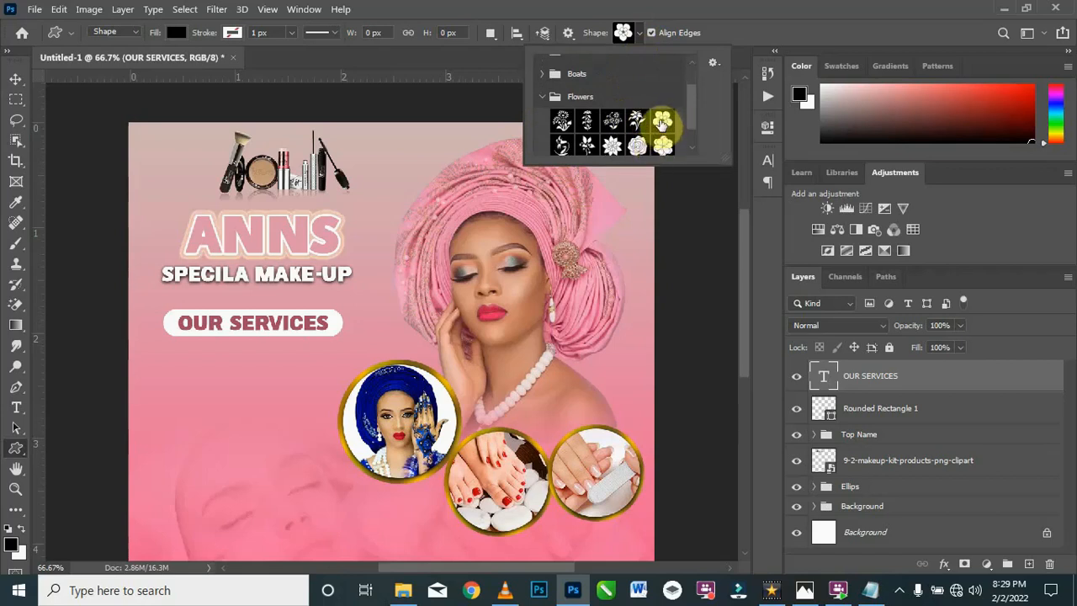
click(663, 120)
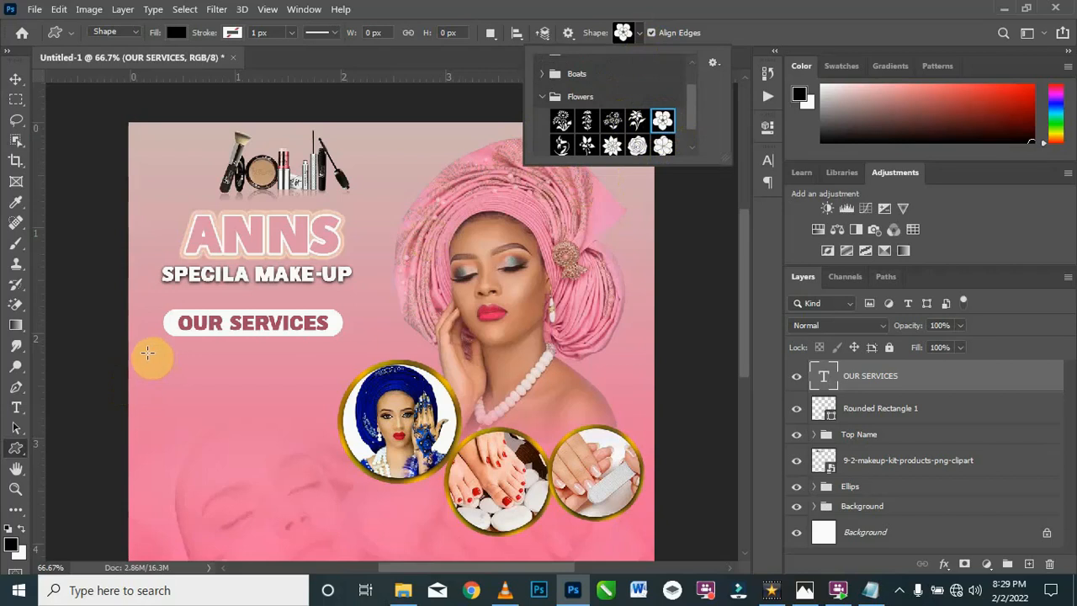
drag(144, 352, 152, 361)
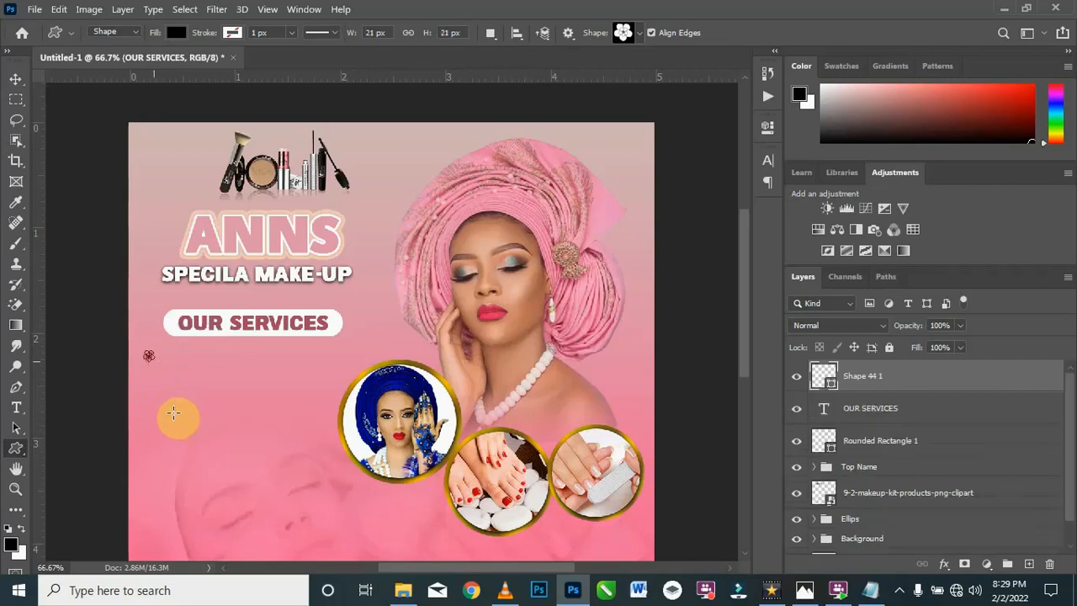
Step: Fill the small flower shape with white
double_click(832, 386)
drag(397, 156, 306, 102)
click(688, 102)
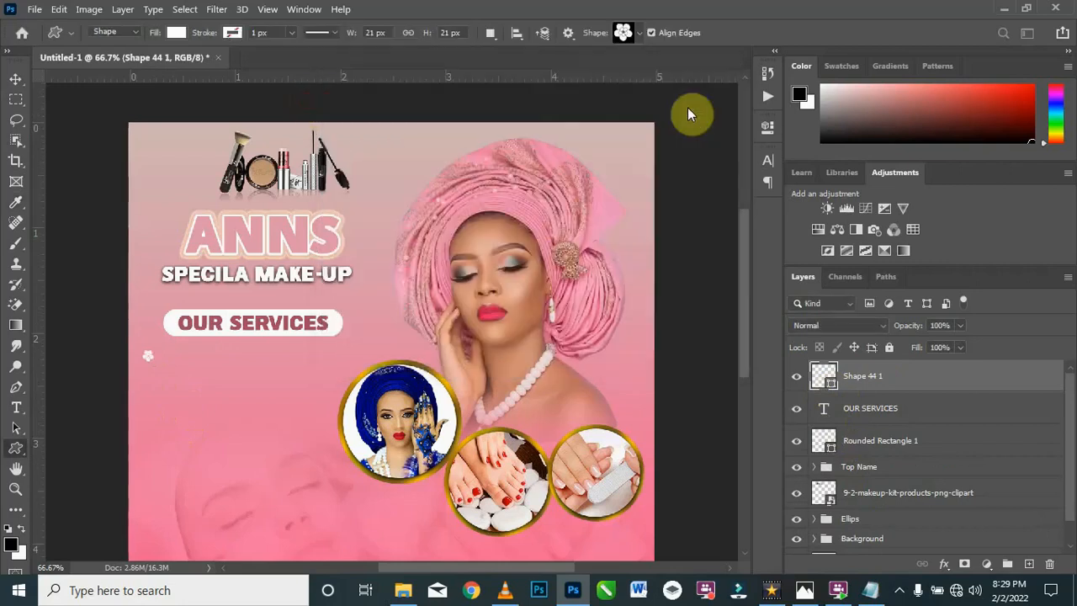
Step: Duplicate the white flower shape and place the copy directly below the original, in line with it
click(15, 84)
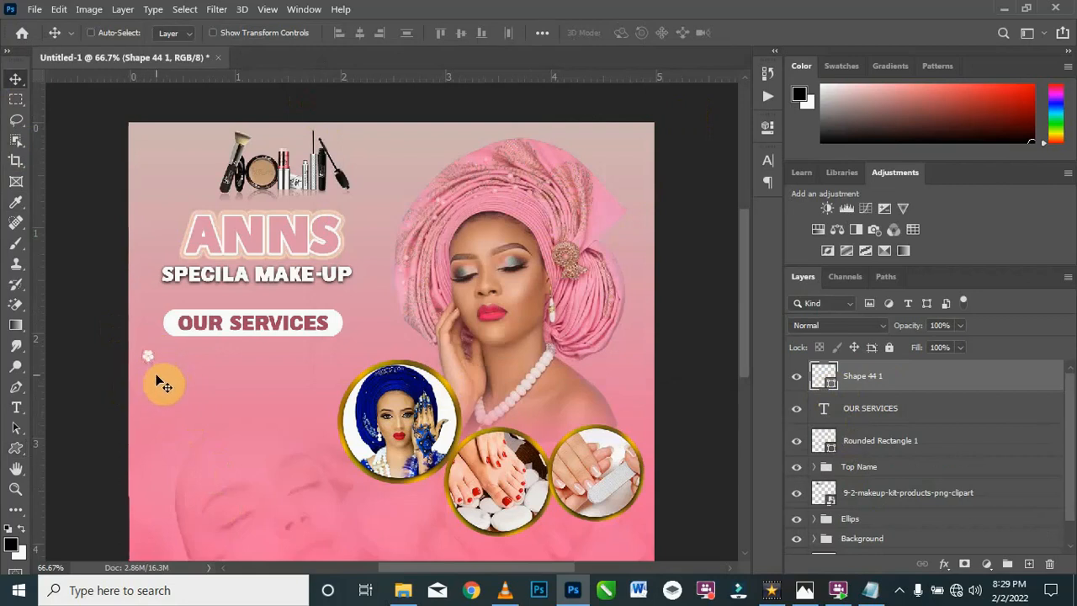
key(ctrl+plus)
key(space)
drag(200, 391, 479, 325)
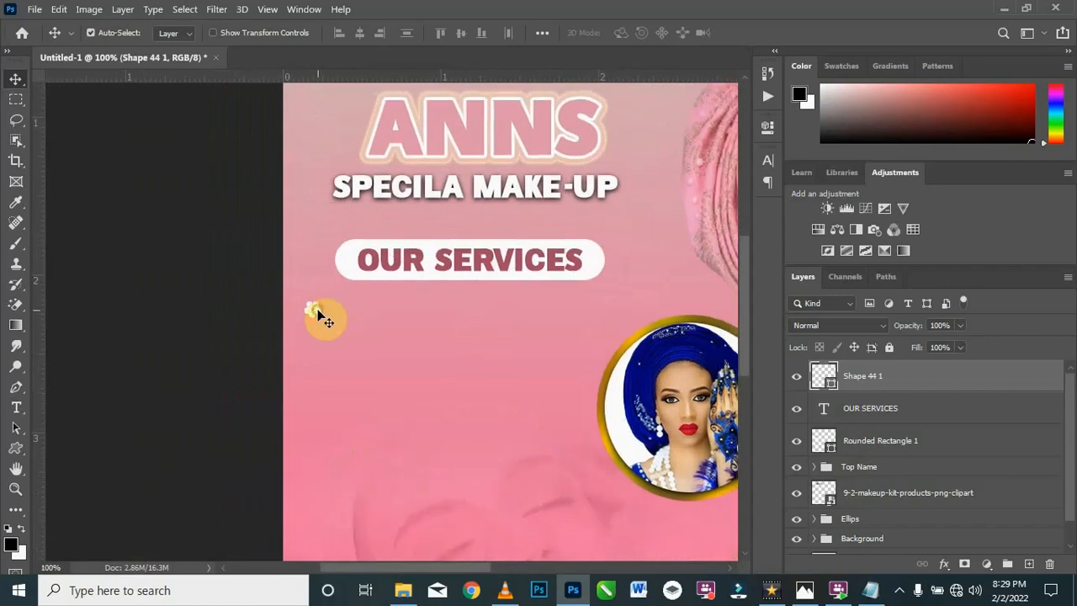
key(ctrl+j)
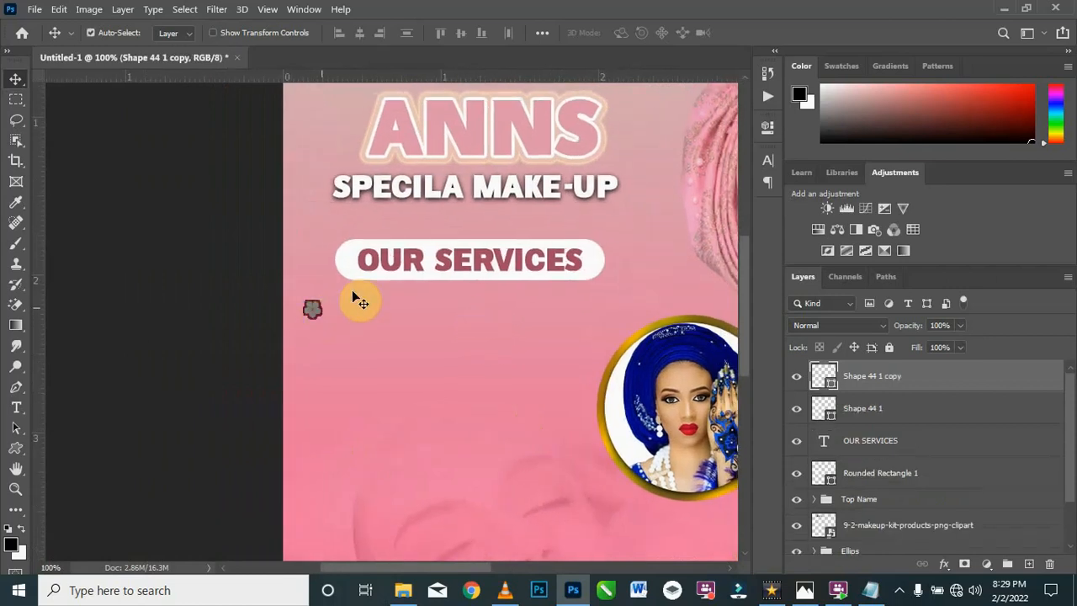
drag(306, 311, 313, 343)
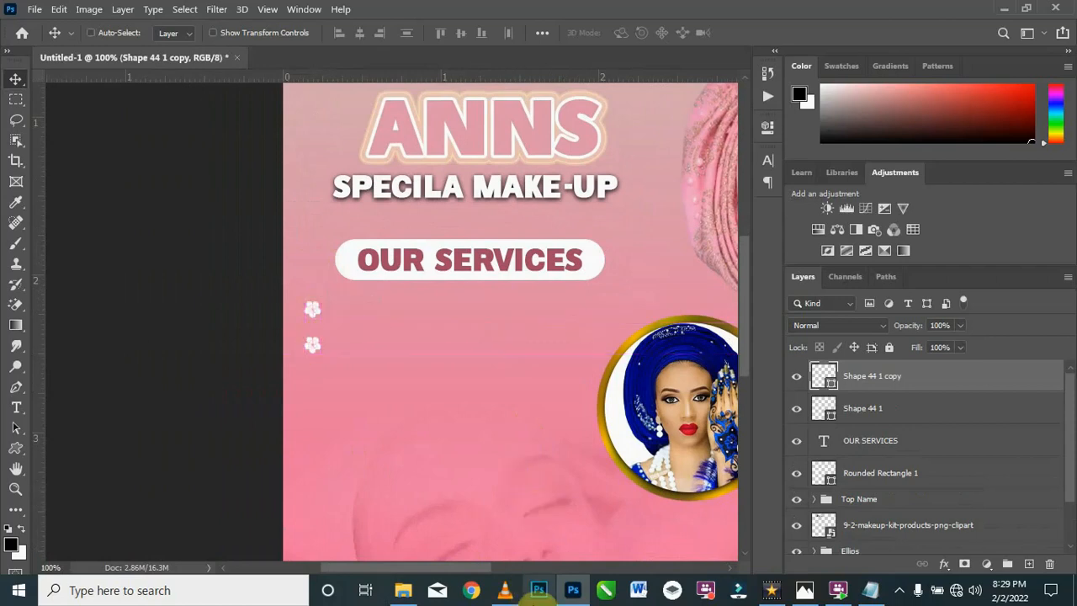
Step: Add two more flower copies below the second one, making a vertical column of four bullets
key(ctrl+j)
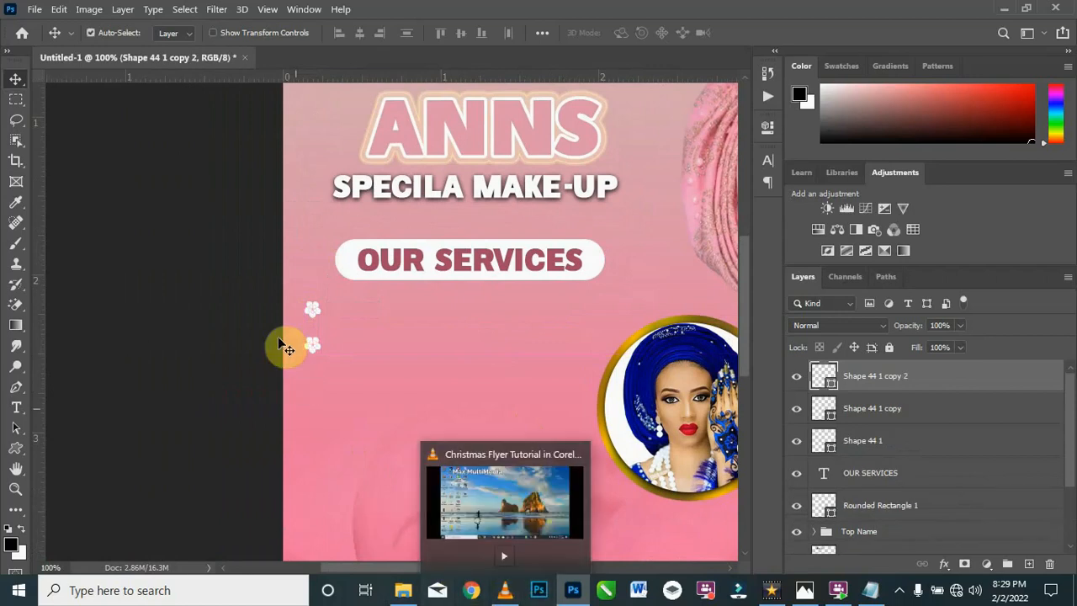
drag(314, 349, 310, 382)
click(310, 347)
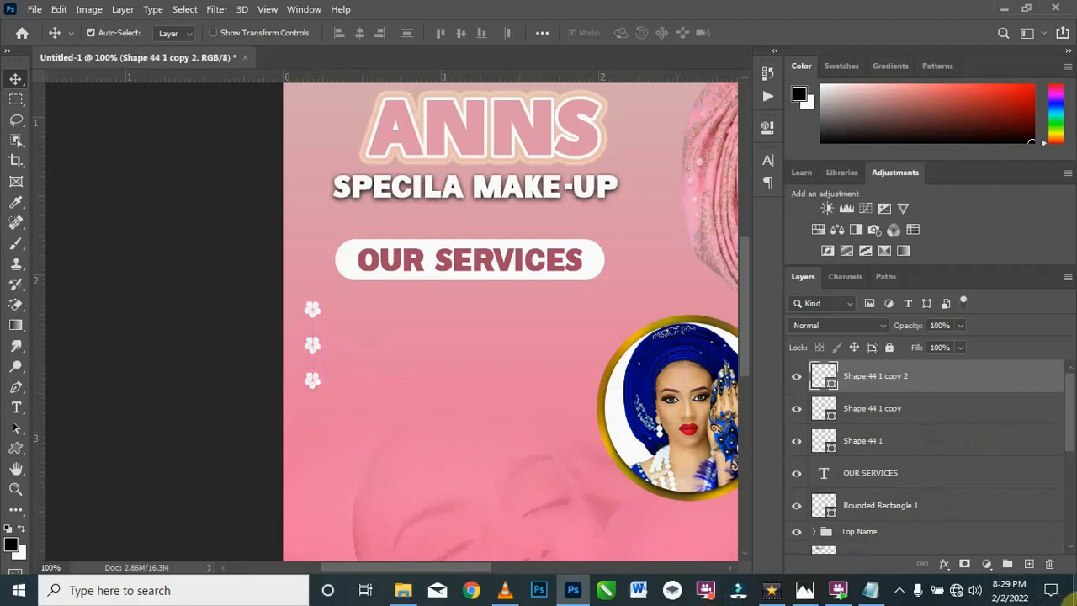
key(ctrl+j)
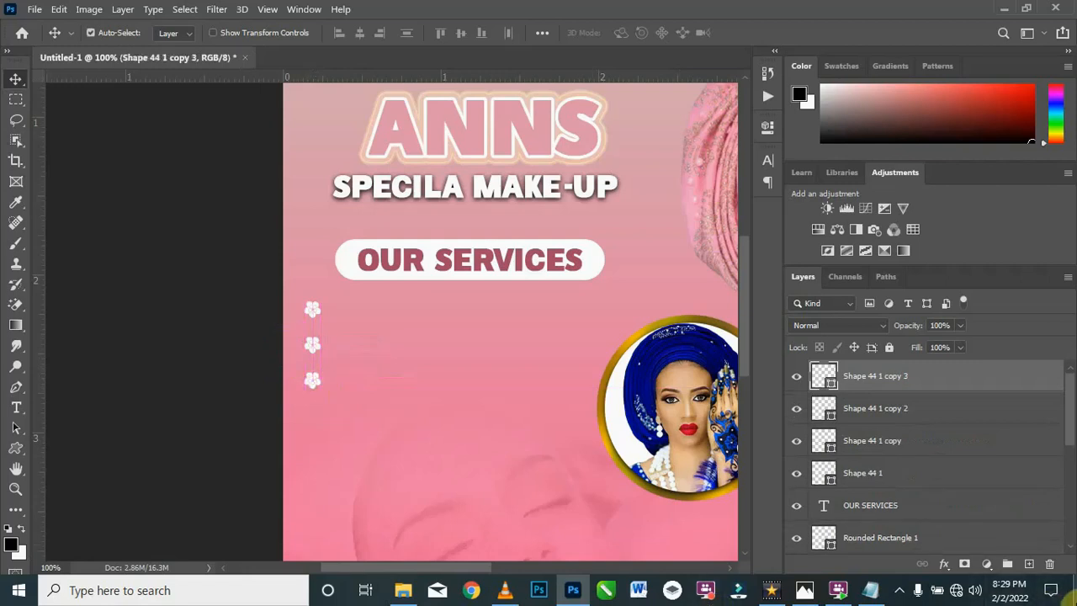
drag(315, 386, 311, 426)
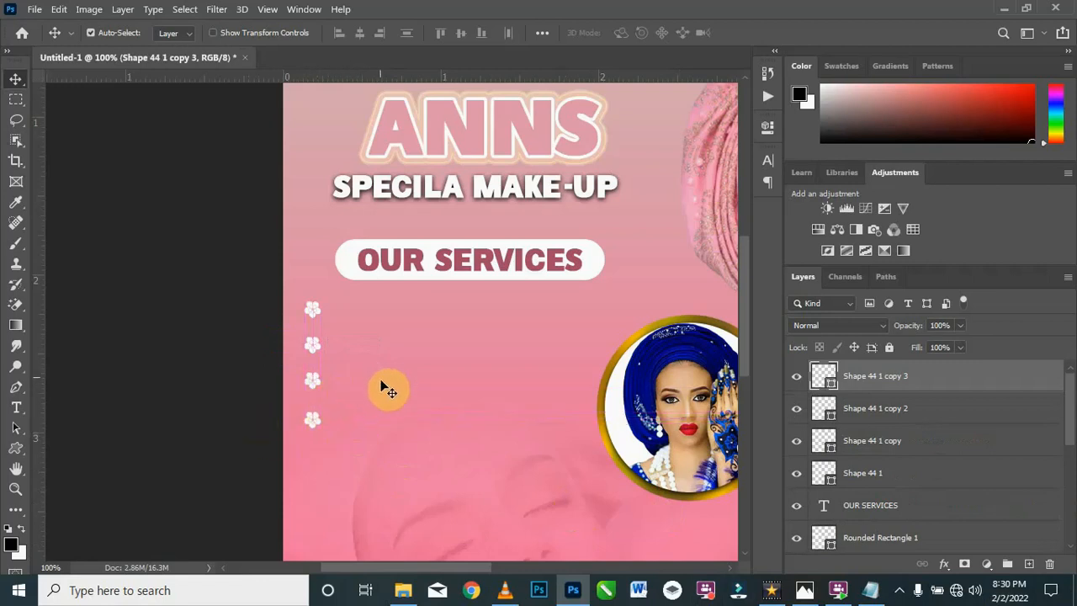
Step: Spread the three lower flower bullets further apart vertically, moving the lowest one down about 0.265 in
key(ctrl+minus)
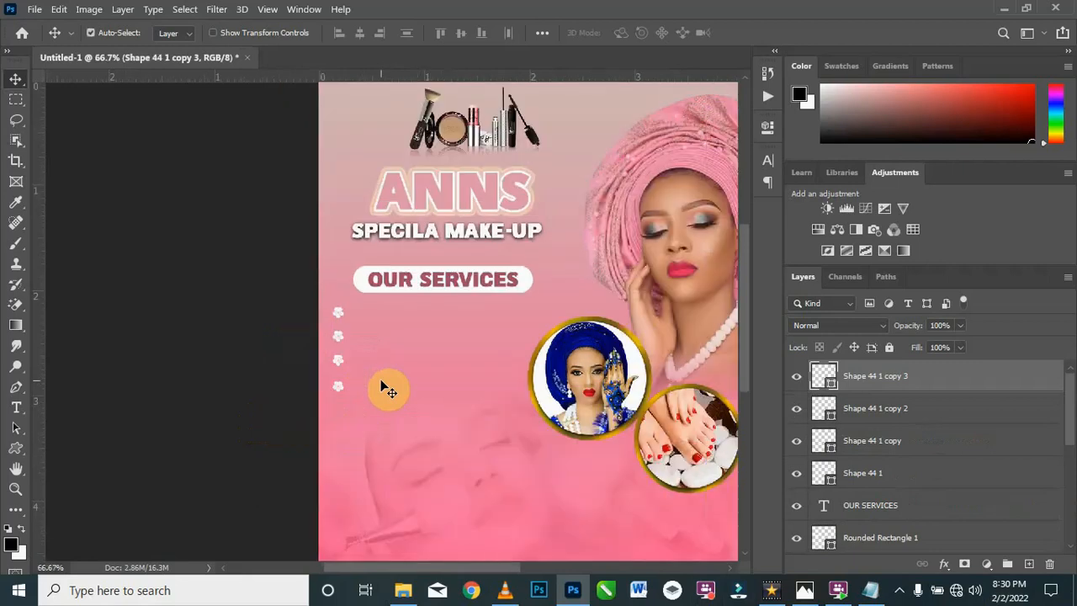
key(ctrl+minus)
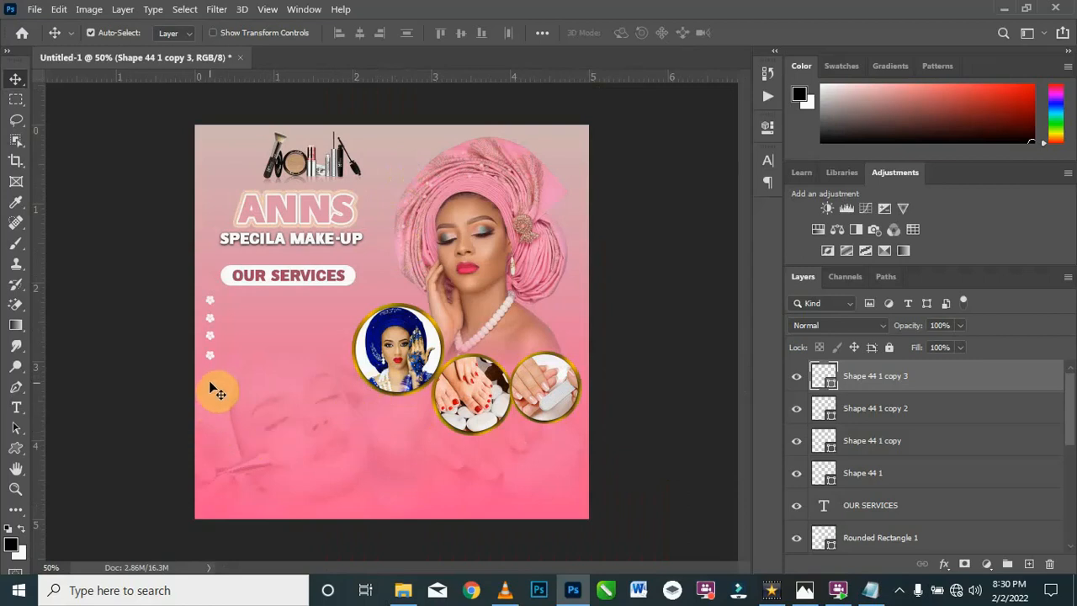
key(ctrl+plus)
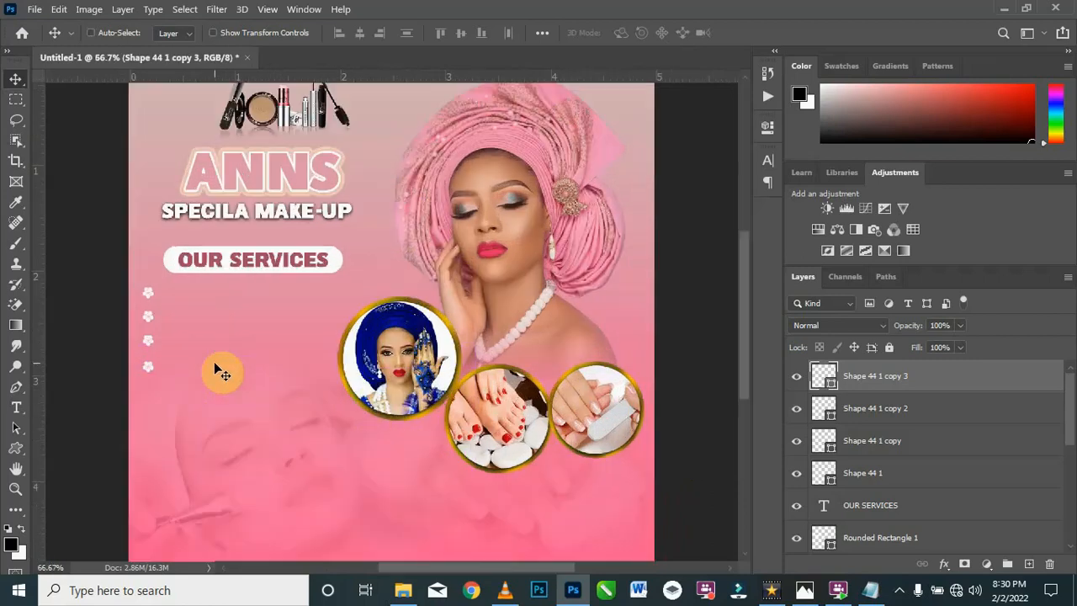
drag(152, 320, 148, 401)
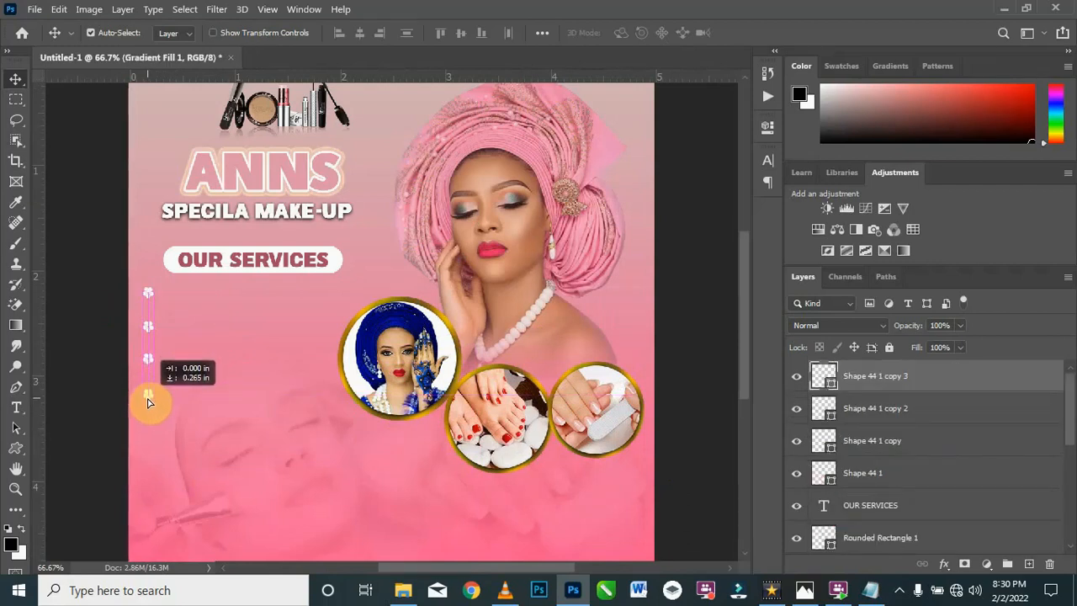
drag(147, 403, 148, 403)
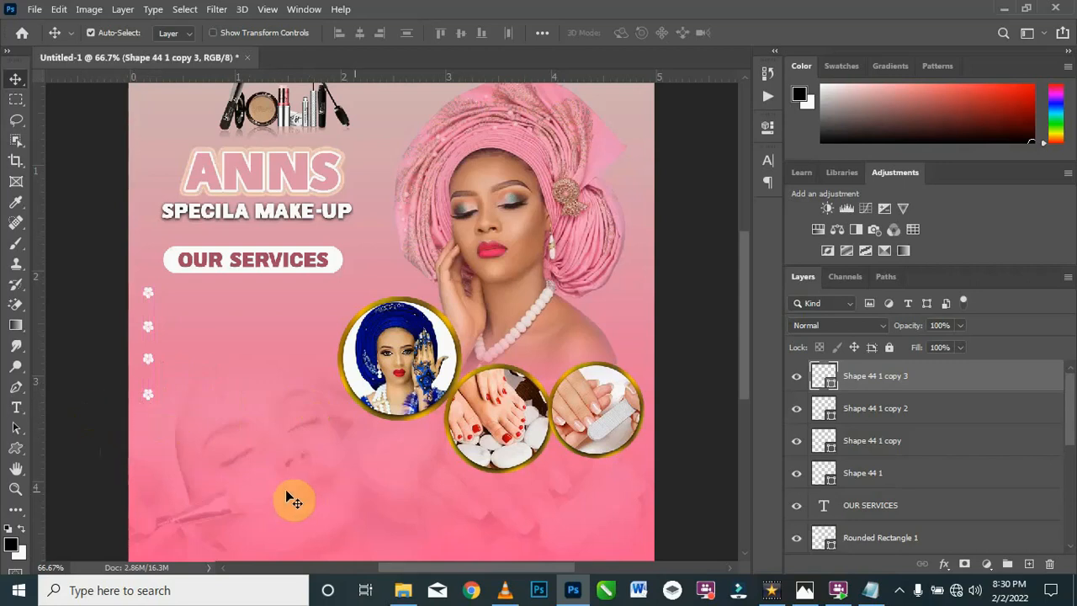
Step: Start a new text line beside the first flower bullet and set its font to Raleway SemiBold
click(16, 409)
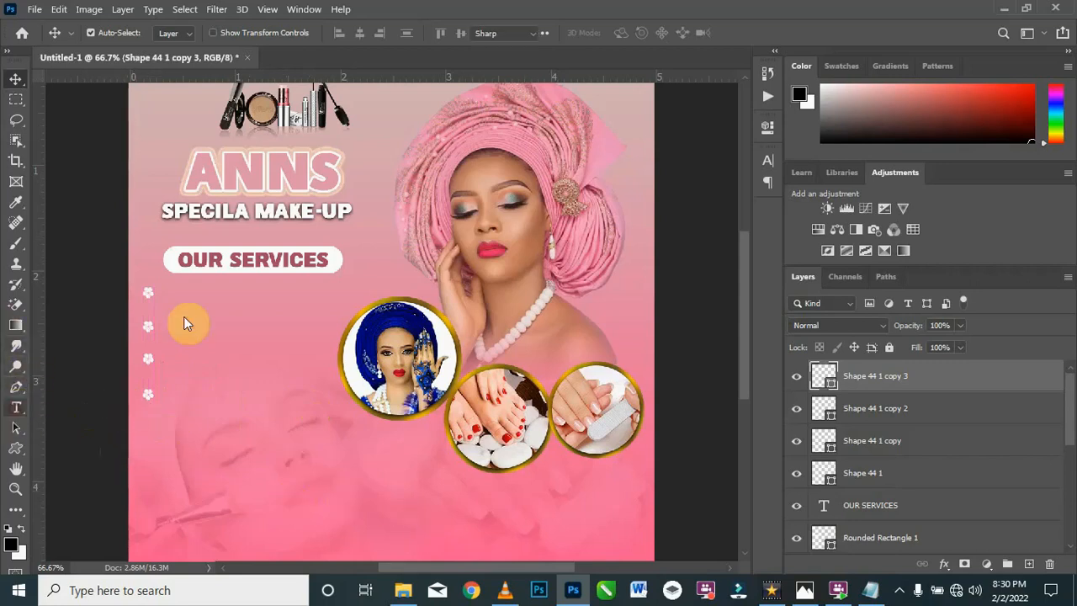
click(182, 295)
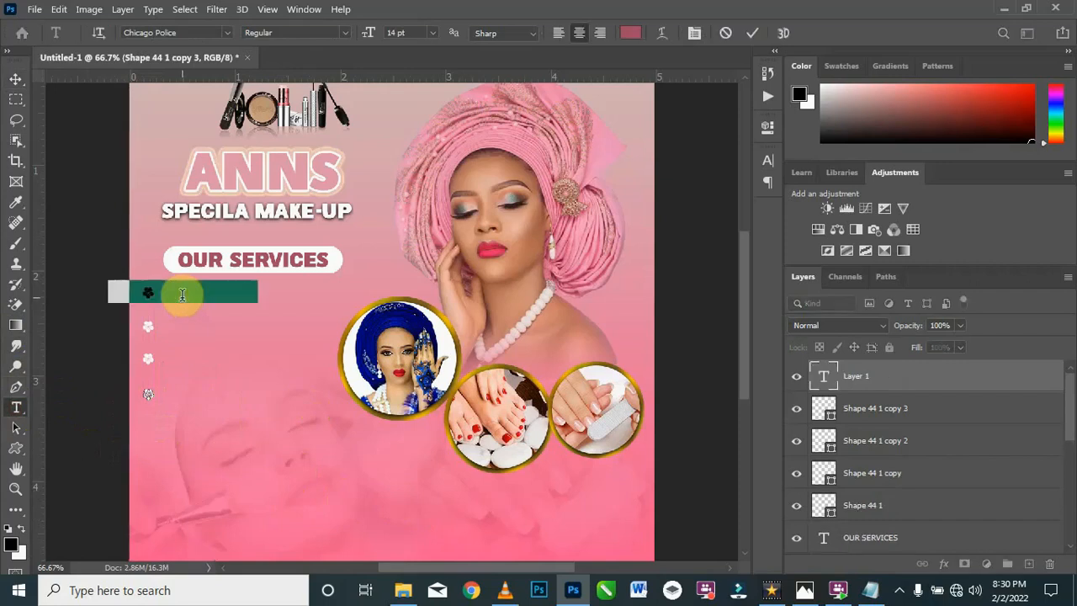
click(228, 32)
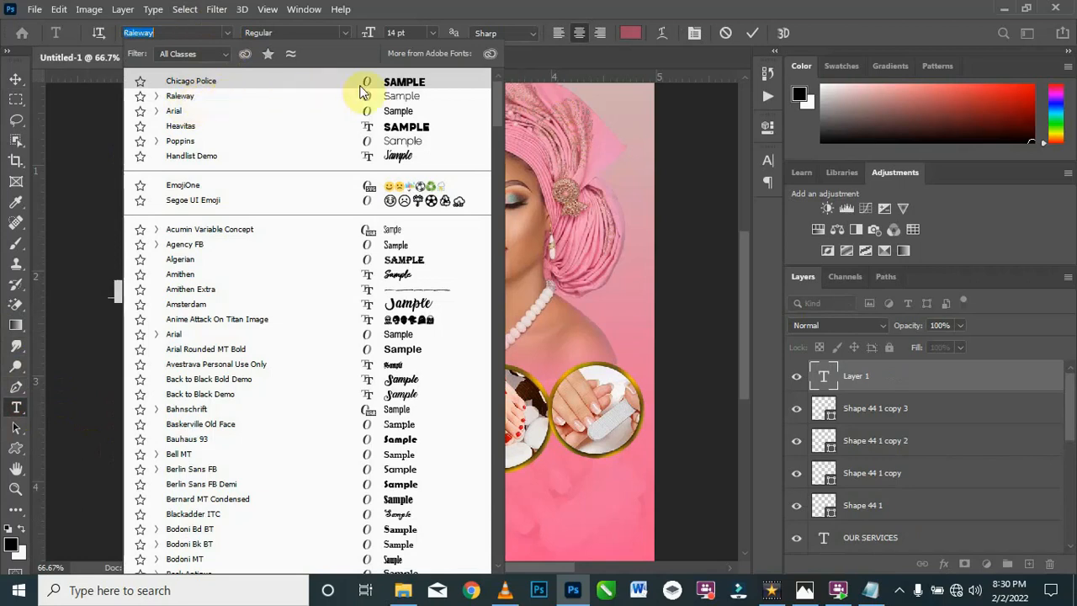
click(400, 98)
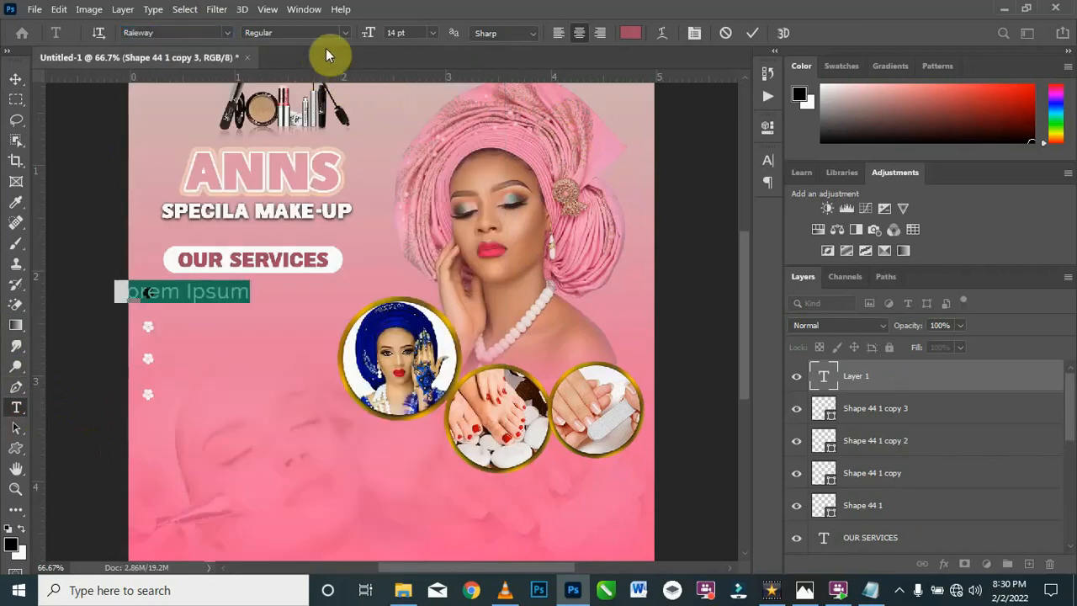
click(345, 32)
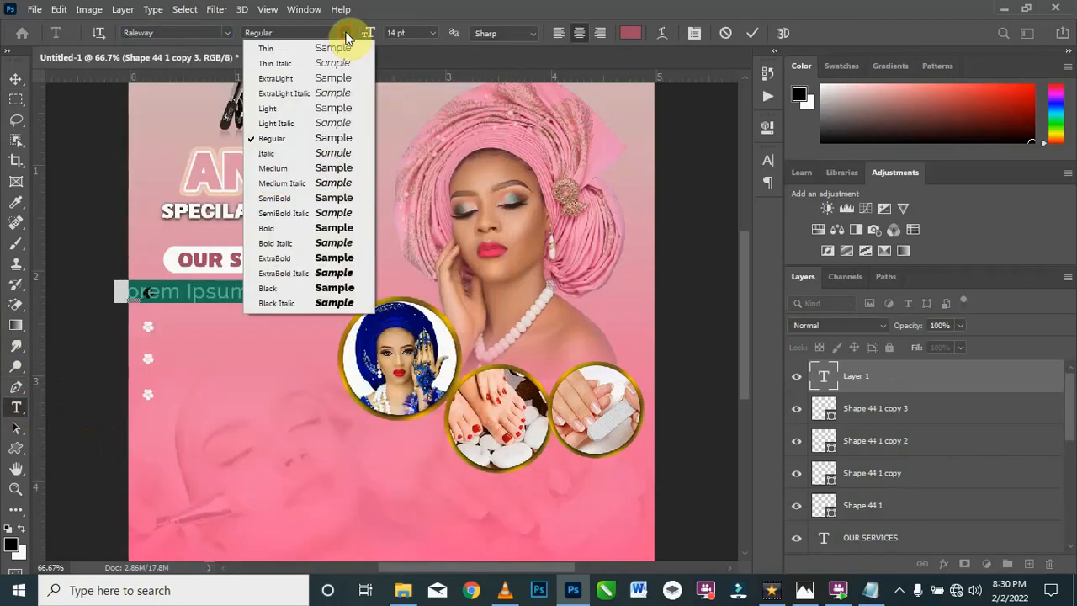
click(310, 198)
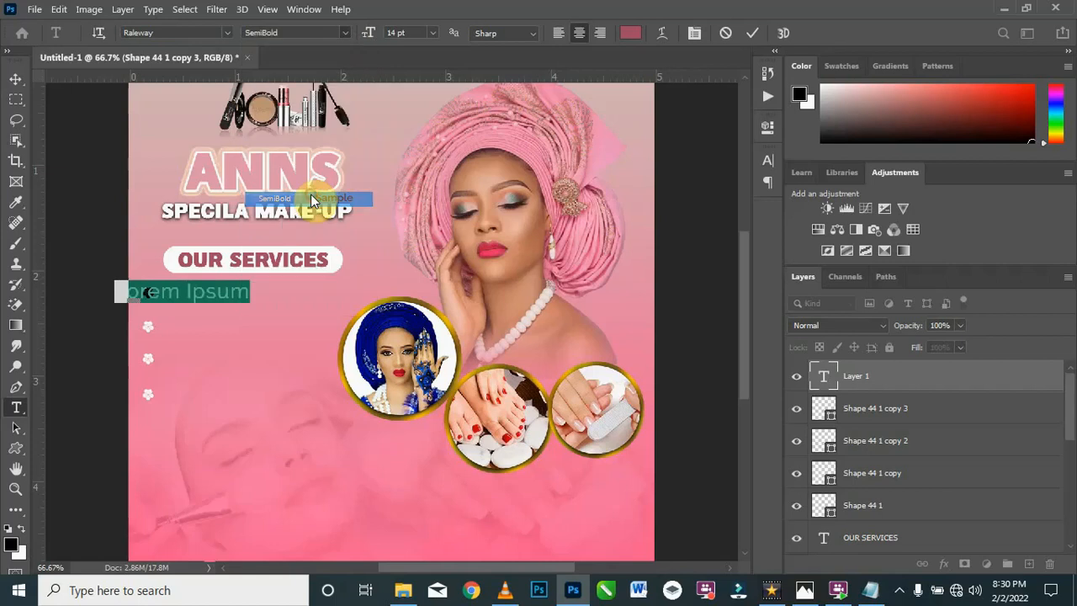
Step: Replace the placeholder text with "Bridal MakeUp" copied from the Texts file in Notepad
click(880, 591)
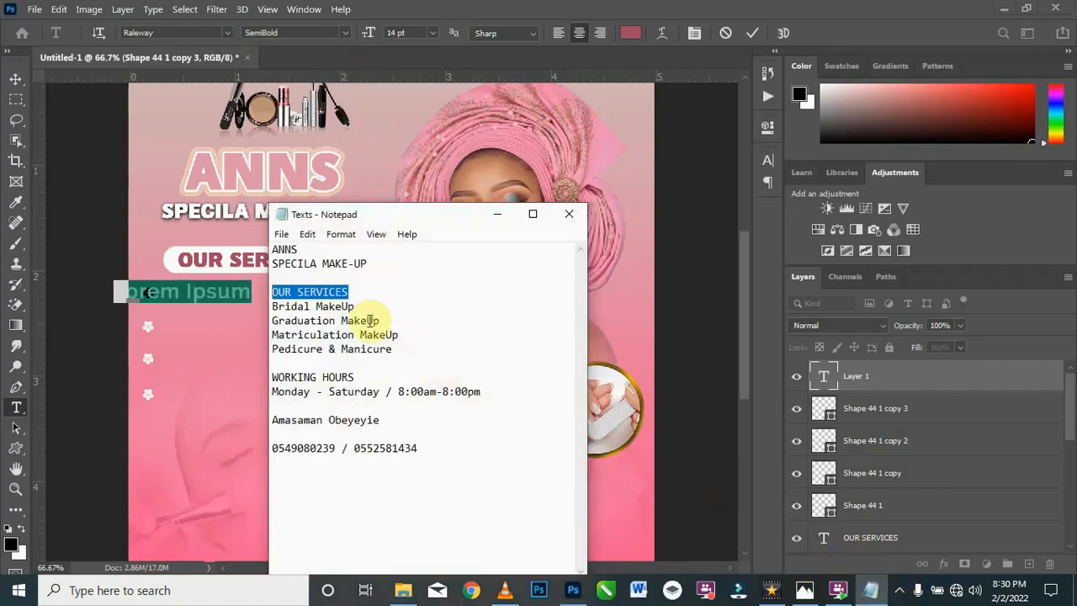
drag(356, 306, 271, 307)
key(ctrl+c)
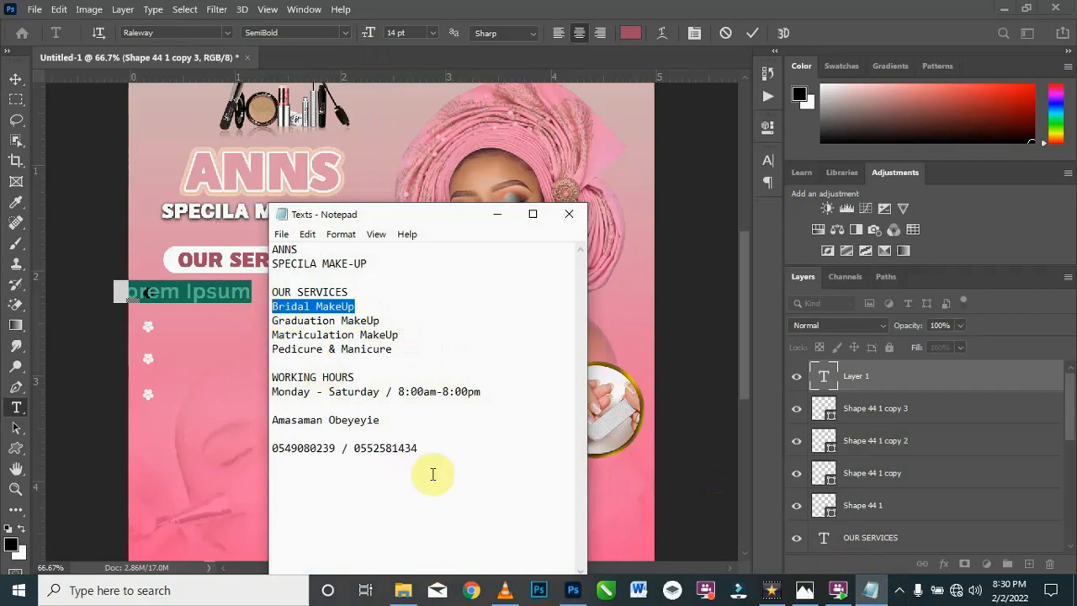
click(496, 215)
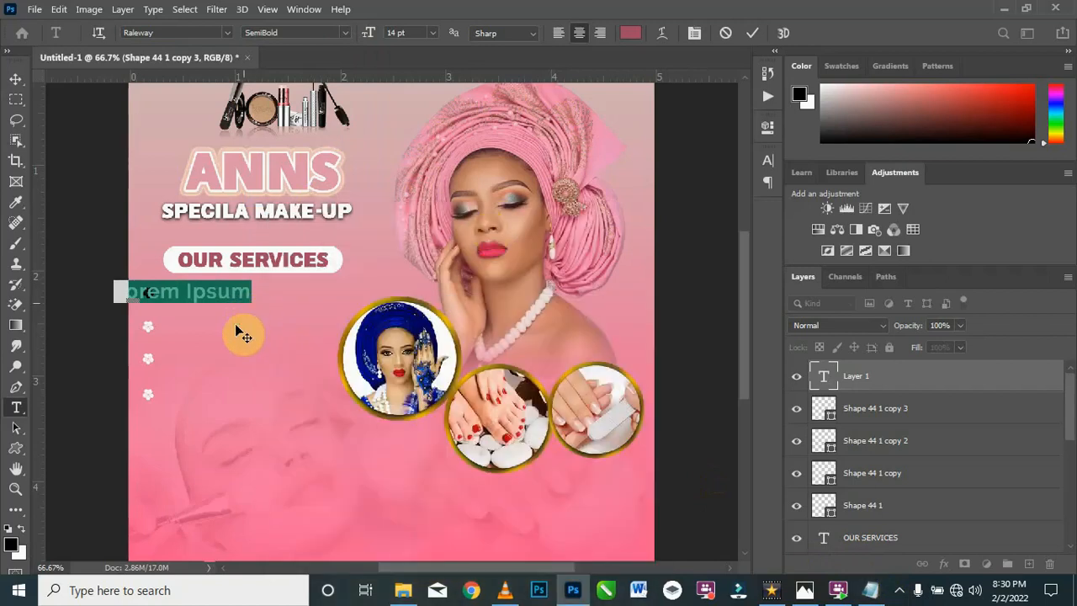
key(ctrl+v)
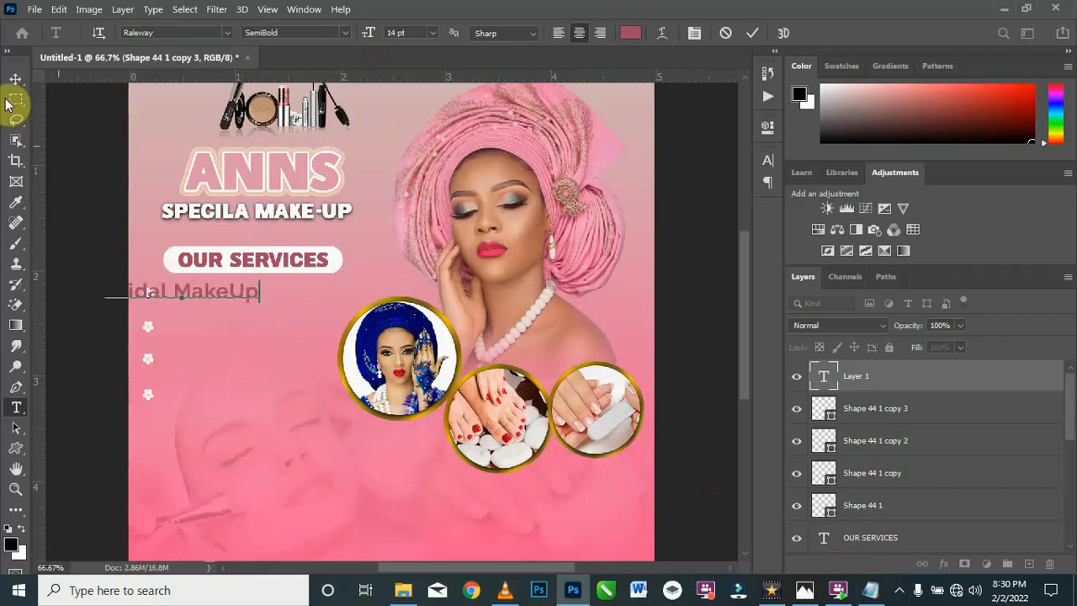
Step: Recolor the Bridal MakeUp text white
drag(259, 292, 28, 289)
click(637, 32)
drag(384, 136, 331, 110)
click(688, 102)
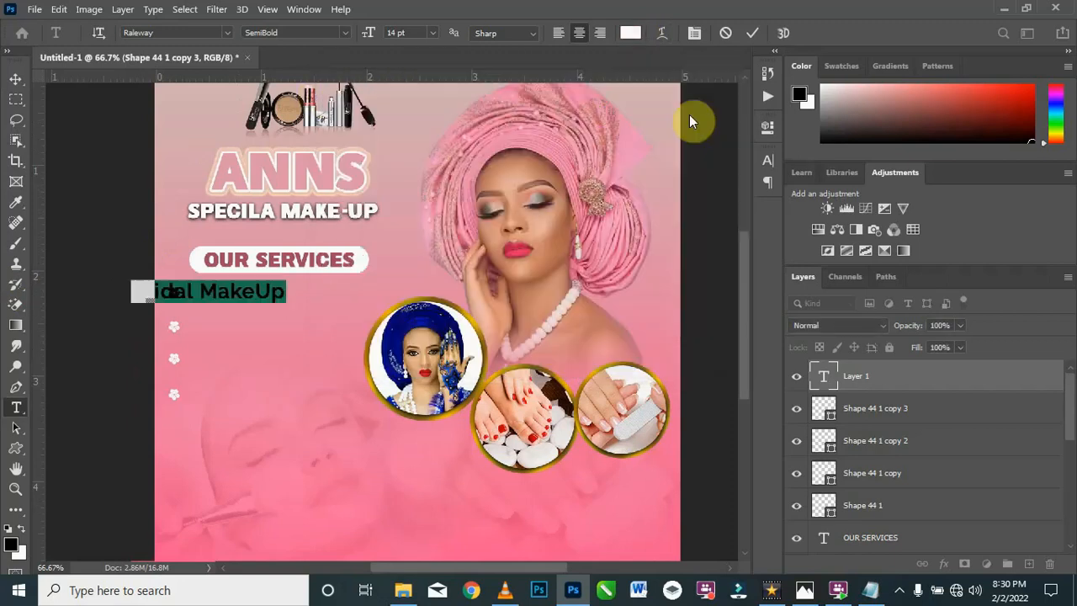
Step: Scale the Bridal MakeUp text to about 88.76% and place it right beside the first flower bullet
click(15, 79)
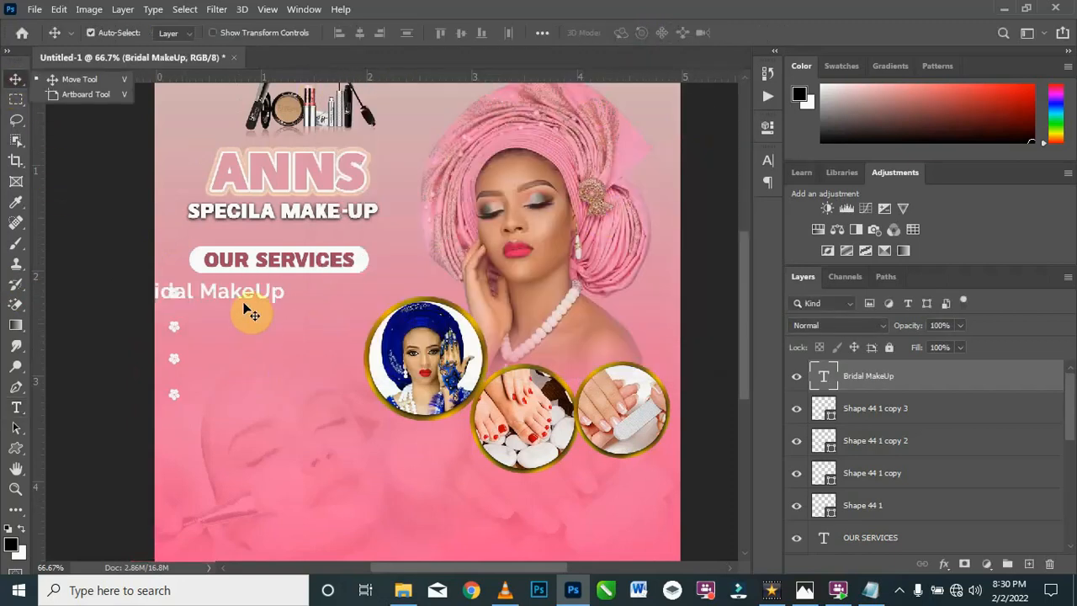
drag(242, 301, 300, 308)
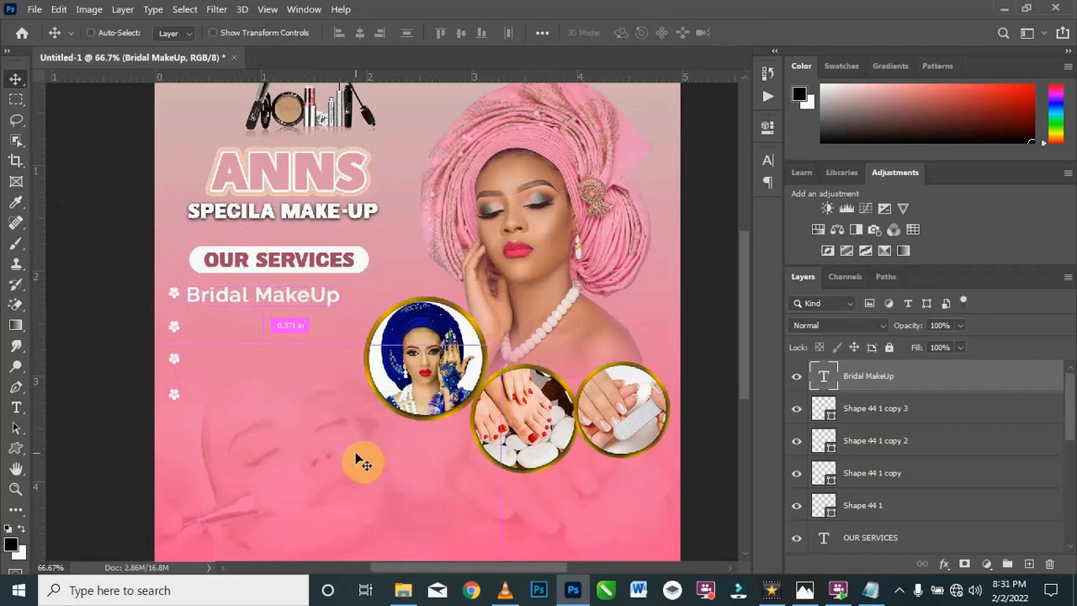
key(ctrl+t)
drag(334, 308, 325, 303)
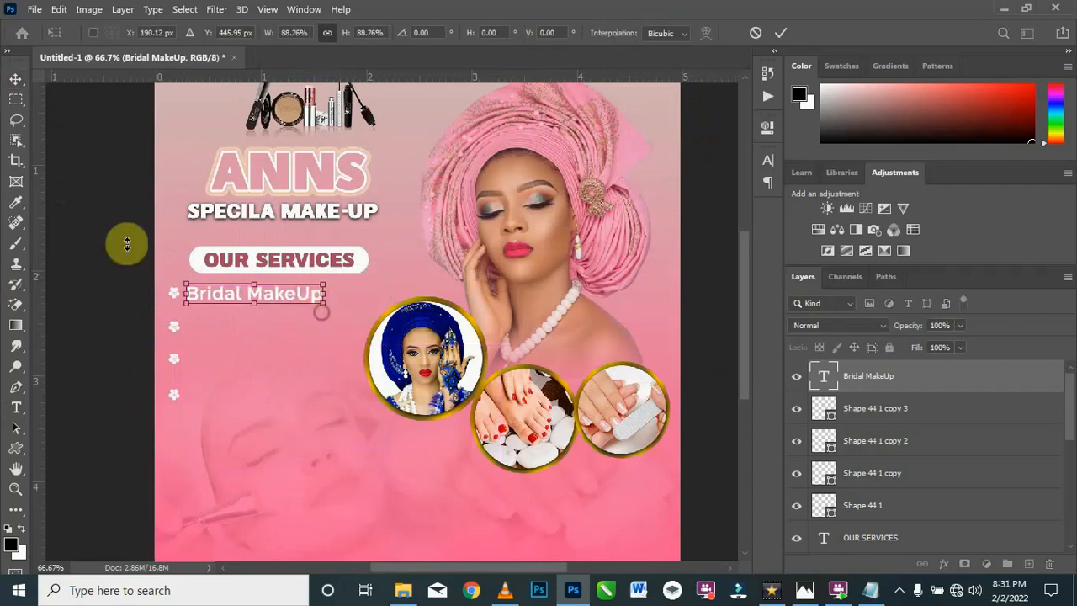
click(13, 87)
click(80, 235)
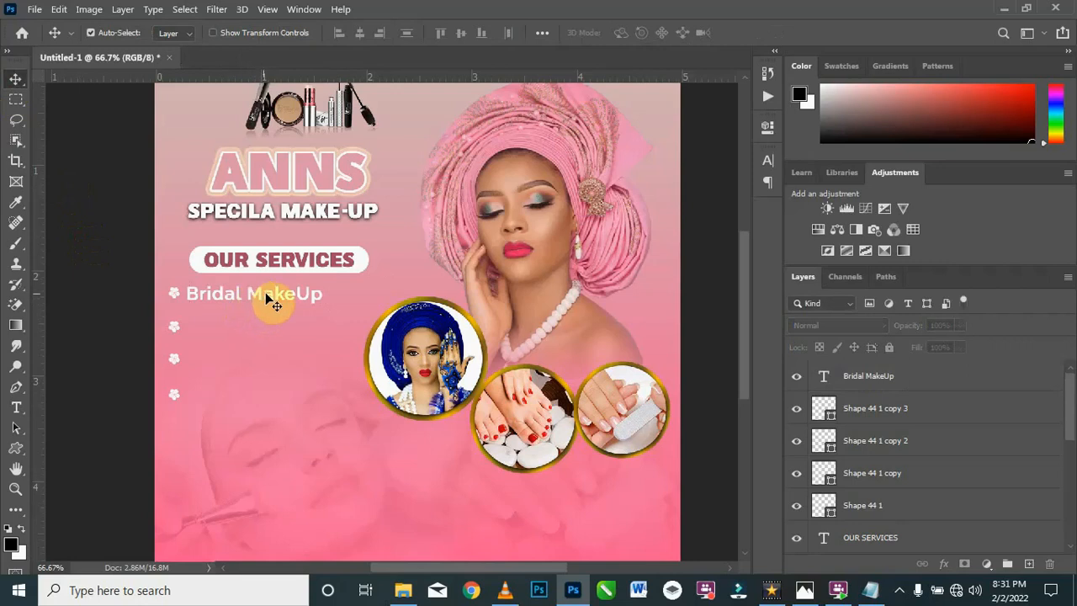
mouse_move(266, 299)
mouse_down()
mouse_move(270, 290)
mouse_move(262, 298)
mouse_up()
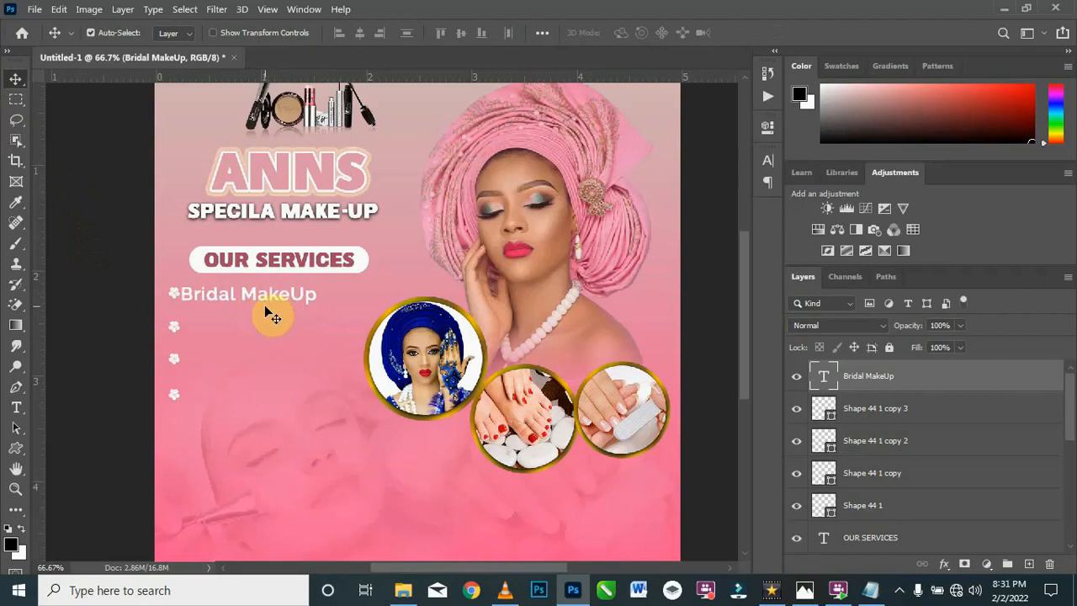
Step: Duplicate the Bridal MakeUp line beside the second flower and replace its text with "Graduation MakeUp" copied from the Notepad file
key(ctrl+j)
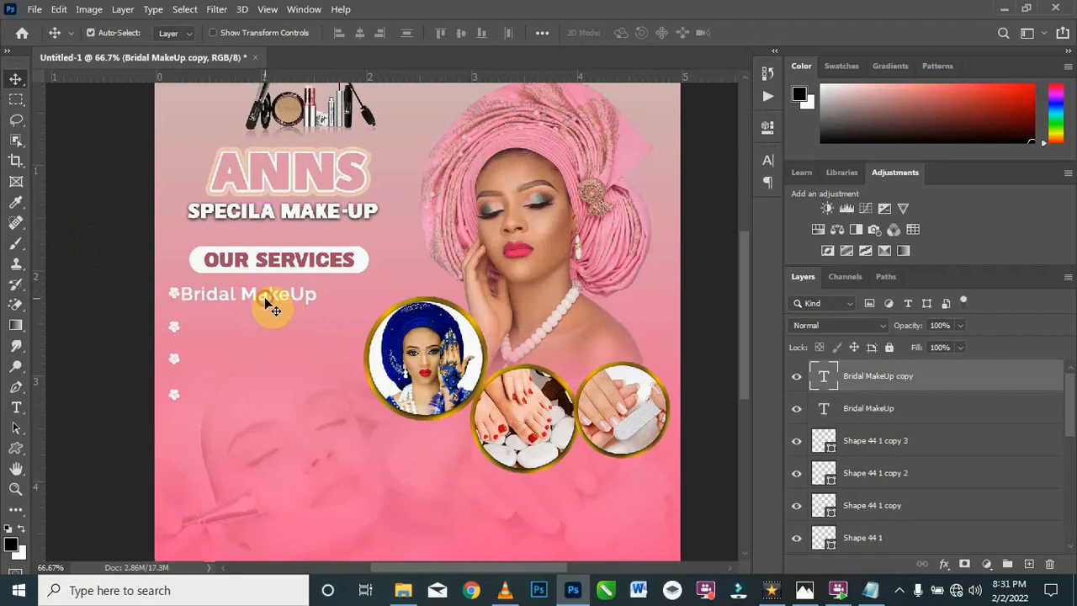
mouse_move(267, 315)
mouse_down()
mouse_move(268, 348)
mouse_move(263, 334)
mouse_up()
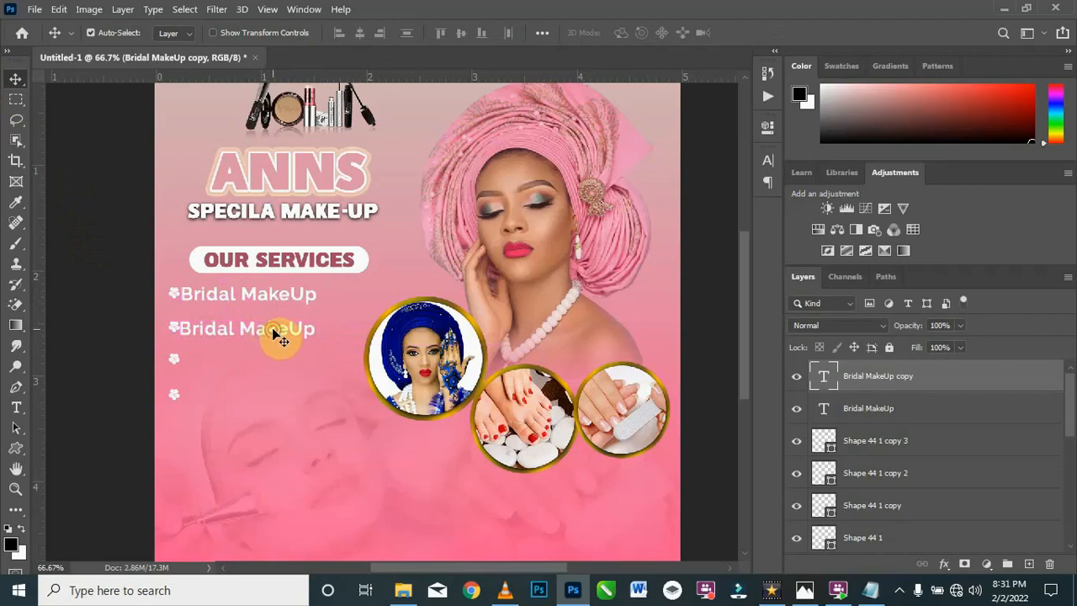
double_click(269, 329)
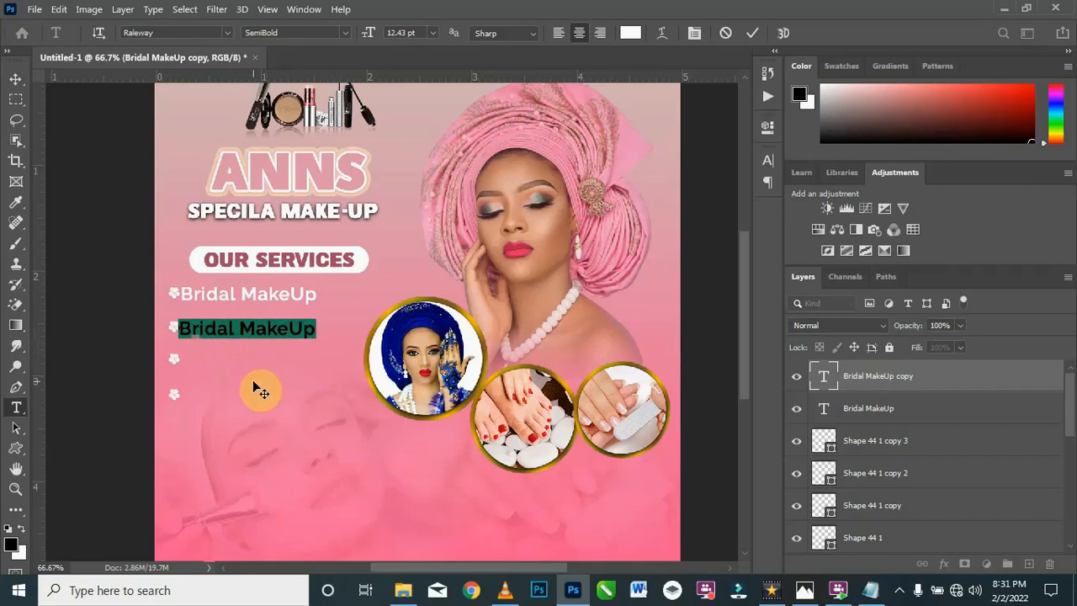
click(871, 590)
click(273, 335)
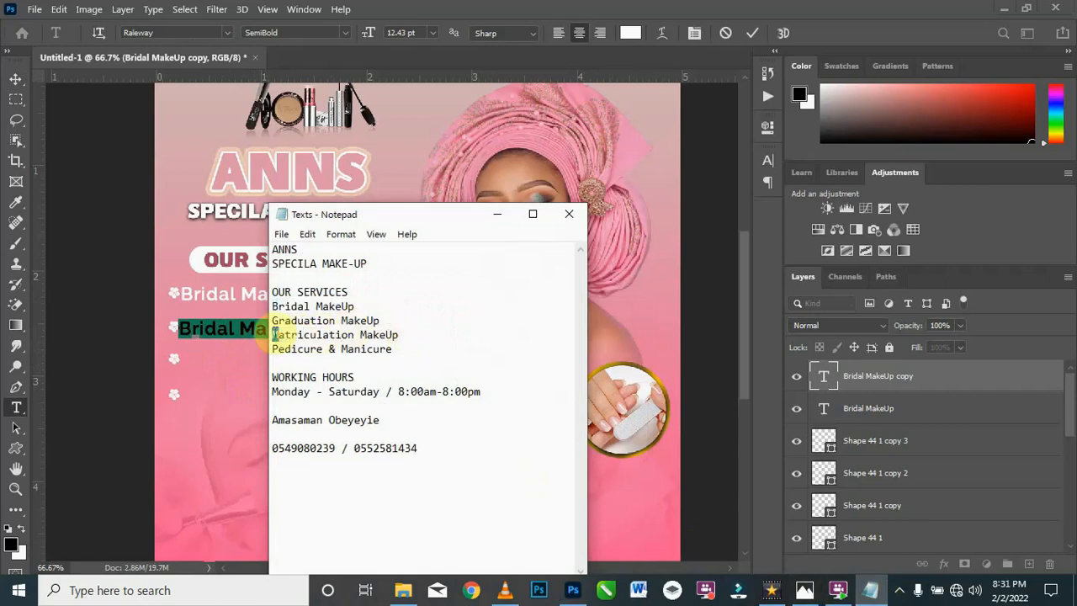
drag(273, 321, 380, 320)
key(ctrl+c)
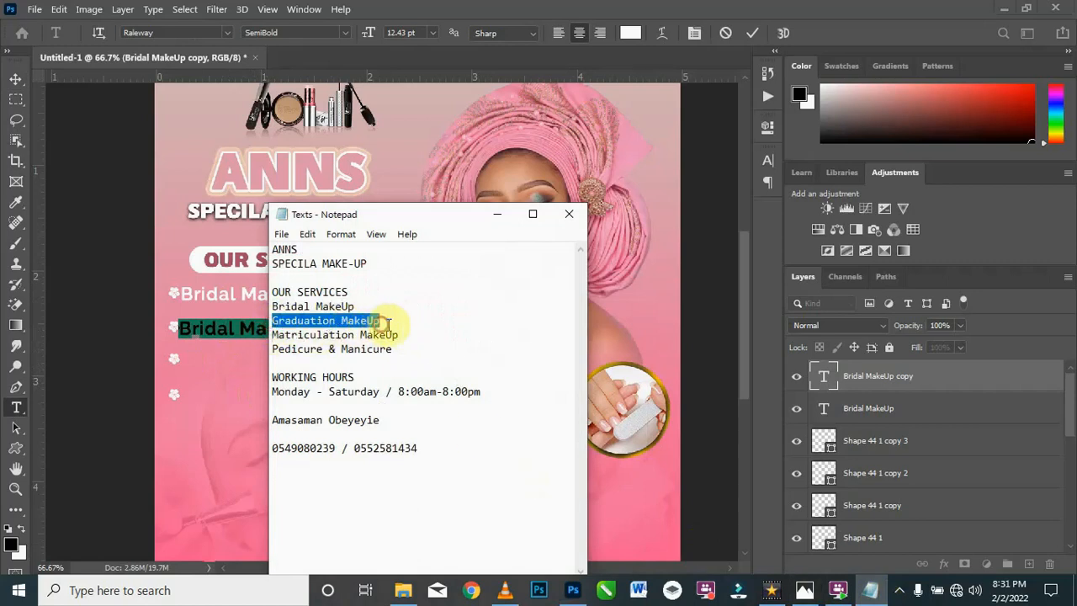
click(497, 214)
key(ctrl+v)
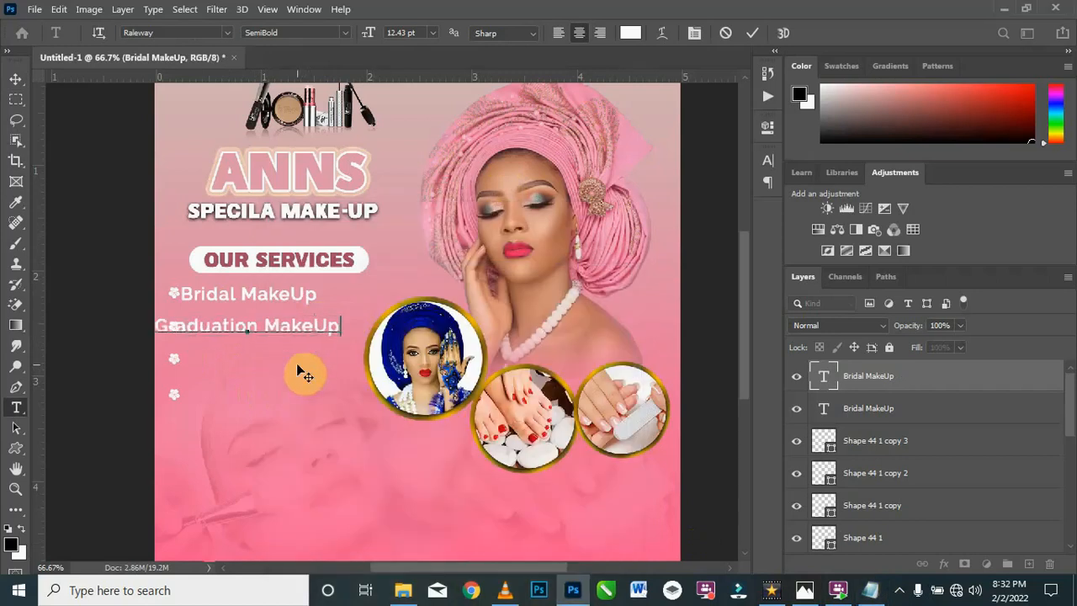
Step: Place the Graduation MakeUp line right beside the second flower bullet and duplicate it beside the third flower
click(15, 80)
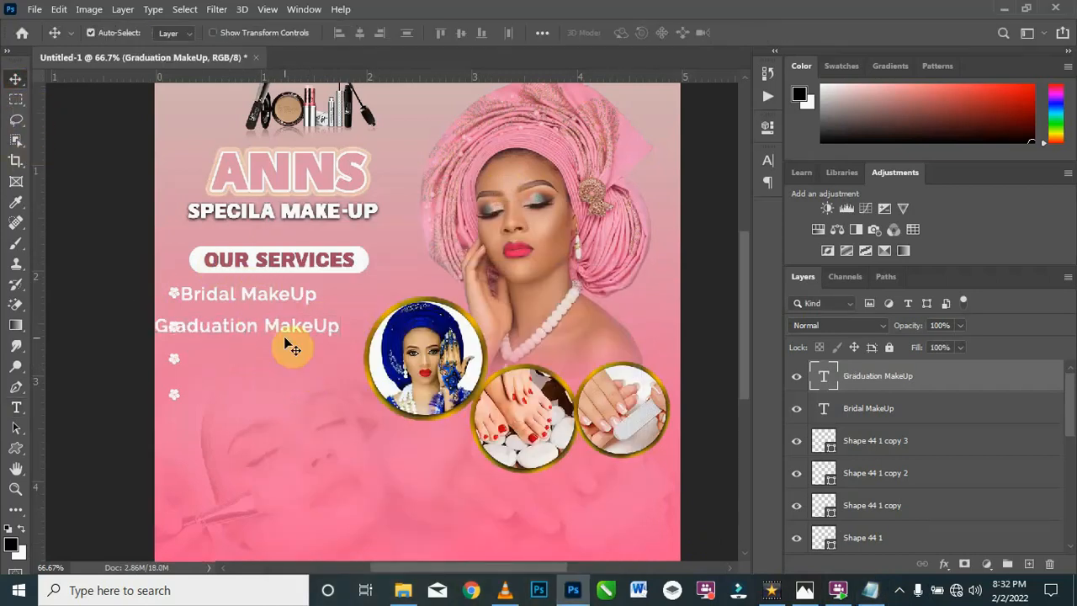
drag(288, 325, 308, 327)
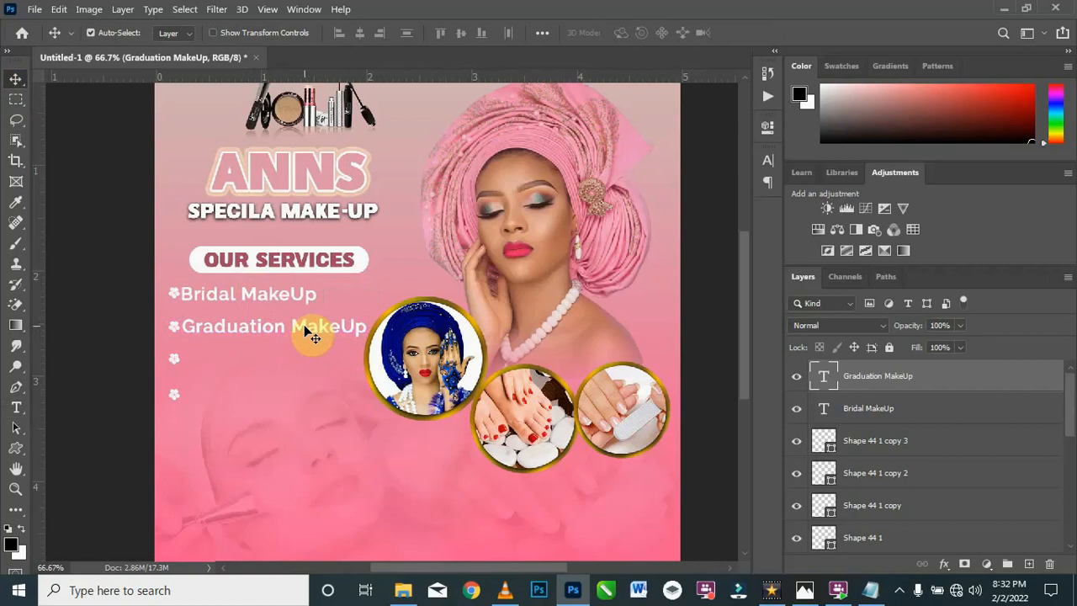
key(ctrl+j)
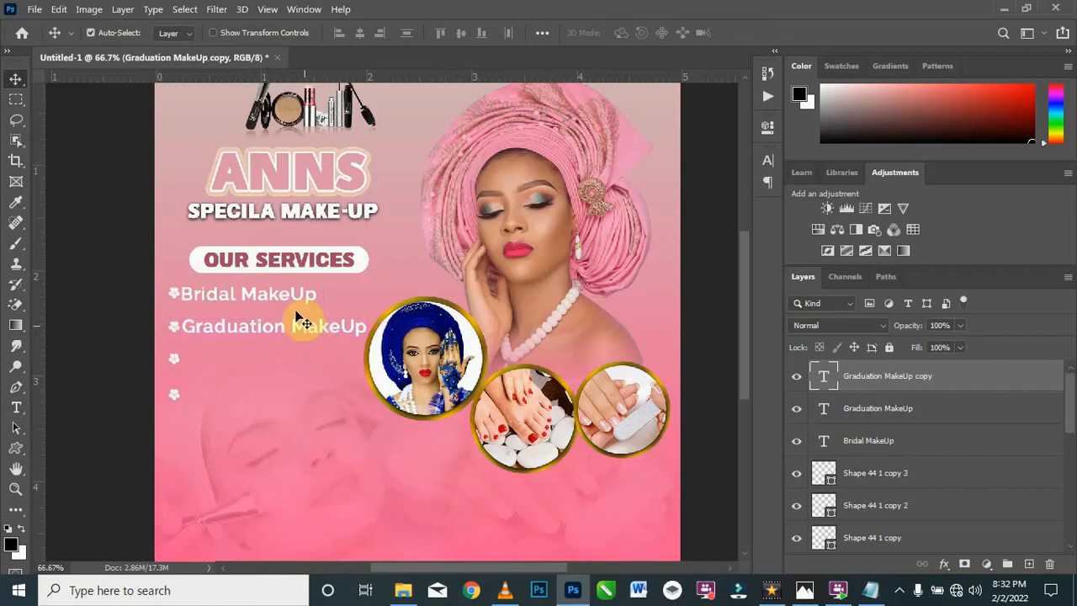
drag(299, 328, 296, 362)
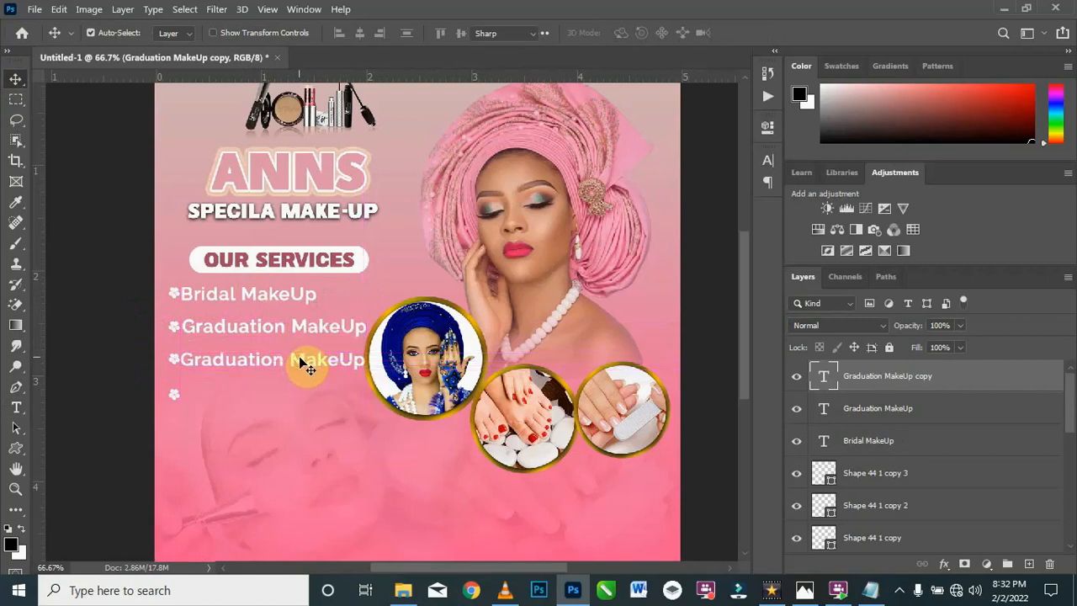
Step: Replace the text beside the third flower with "Matriculation MakeUp" copied from the Texts file in Notepad
double_click(303, 361)
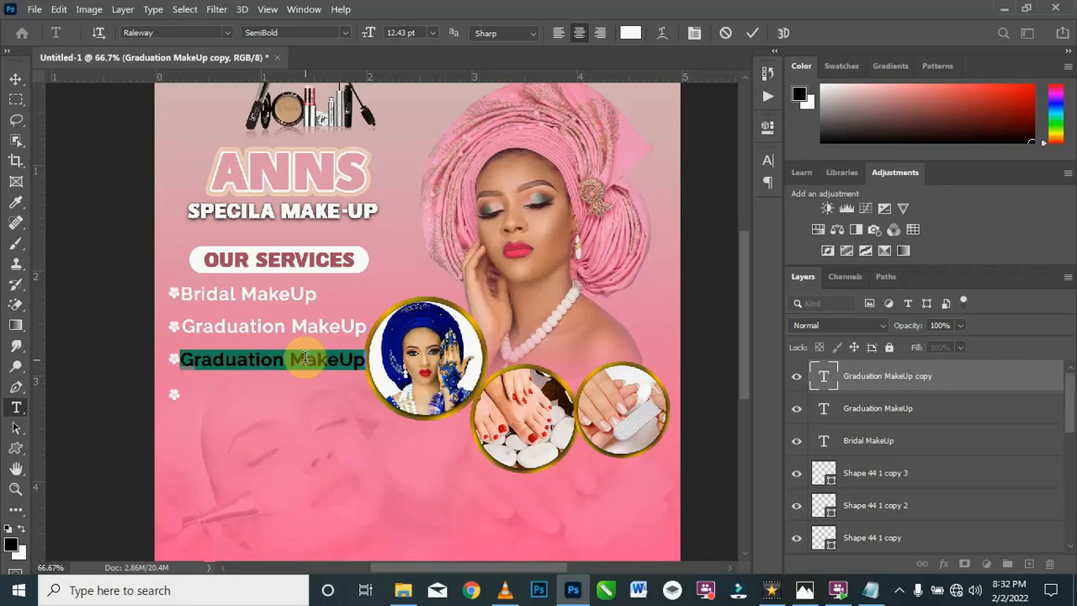
click(871, 590)
key(ctrl+c)
key(alt+Tab)
key(ctrl+v)
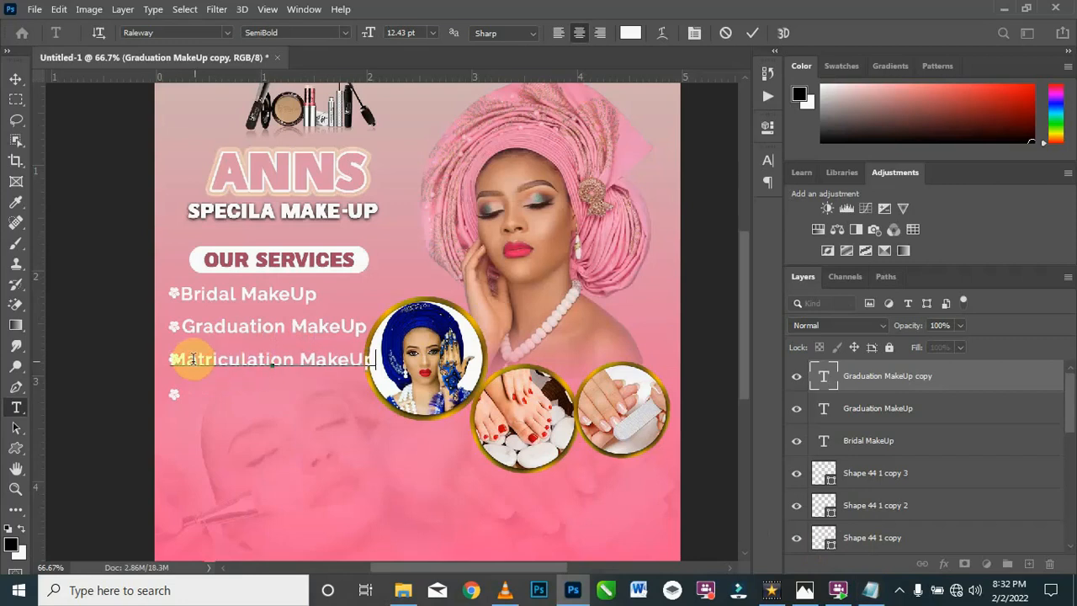
click(15, 78)
Step: Scale the Matriculation MakeUp text down to clear the circular photo and place it right beside the third flower
key(ctrl+t)
drag(374, 370, 359, 367)
drag(325, 363, 290, 359)
key(Return)
Step: Scale the Graduation MakeUp and Bridal MakeUp lines down to match the Matriculation MakeUp text size
click(301, 325)
key(ctrl+t)
drag(366, 344, 346, 341)
key(Return)
click(302, 296)
key(ctrl+t)
drag(317, 303, 268, 292)
key(Return)
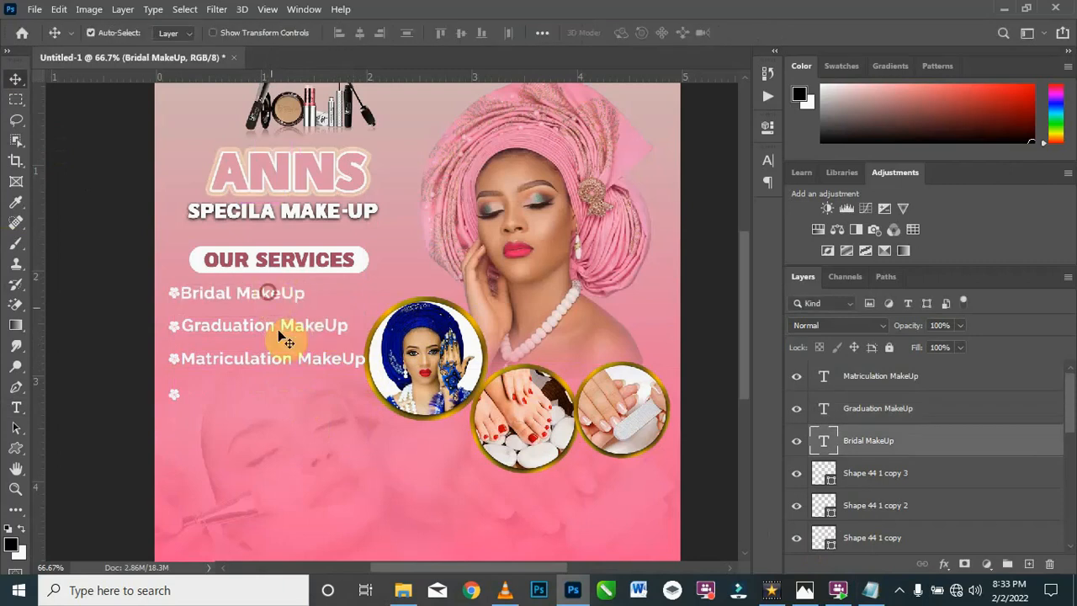
Step: Duplicate the Matriculation MakeUp line beside the fourth flower and replace its text with "Pedicure & Manicure" copied from the Notepad file
click(286, 359)
drag(284, 363, 286, 407)
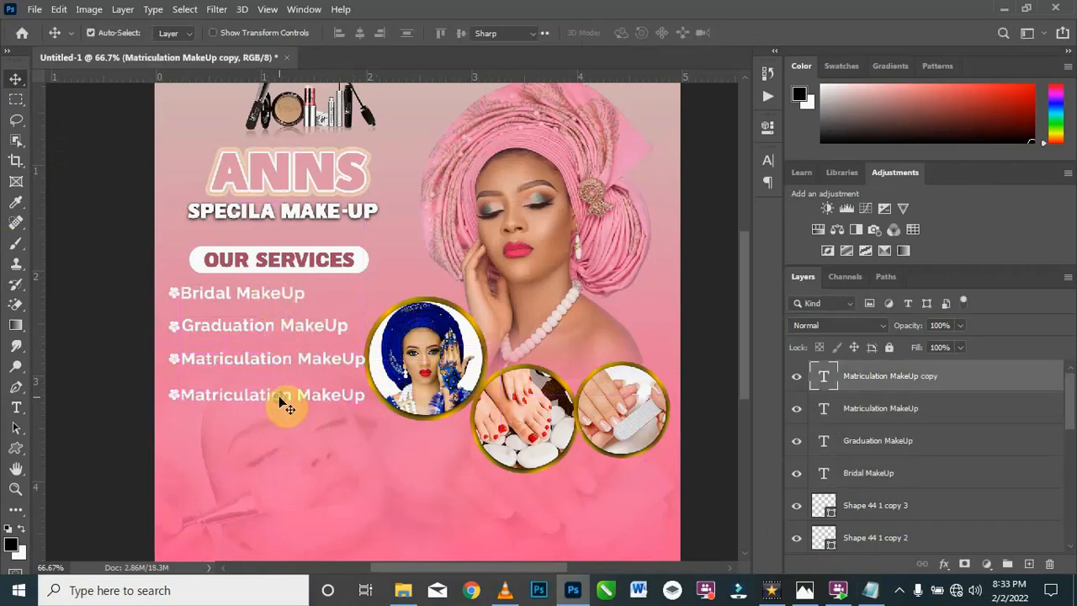
double_click(286, 407)
click(871, 590)
drag(392, 352, 272, 352)
key(ctrl+c)
click(498, 211)
key(ctrl+v)
click(16, 79)
drag(288, 395, 283, 394)
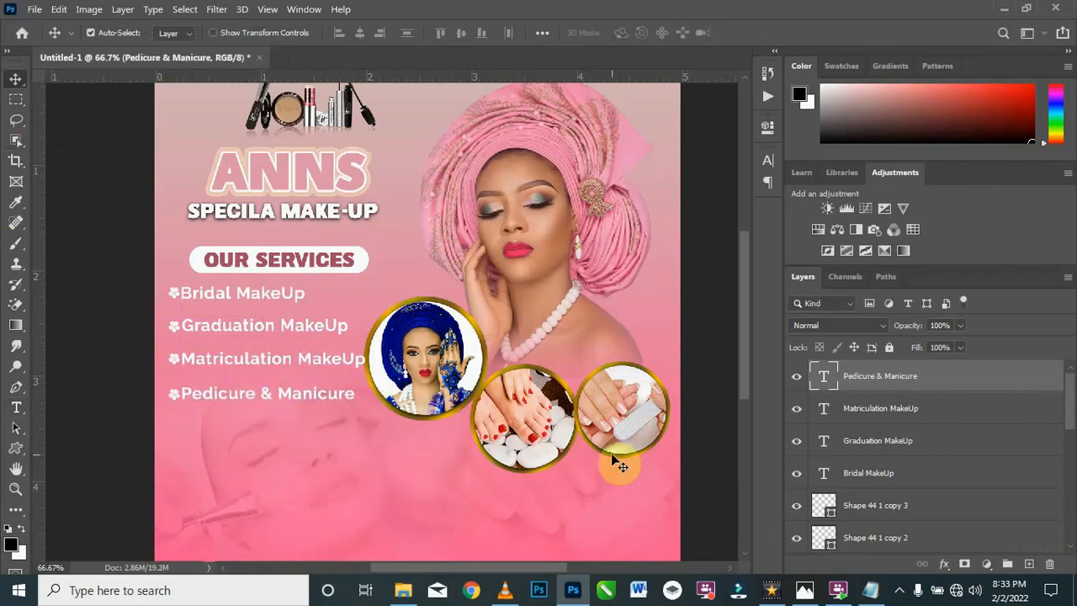
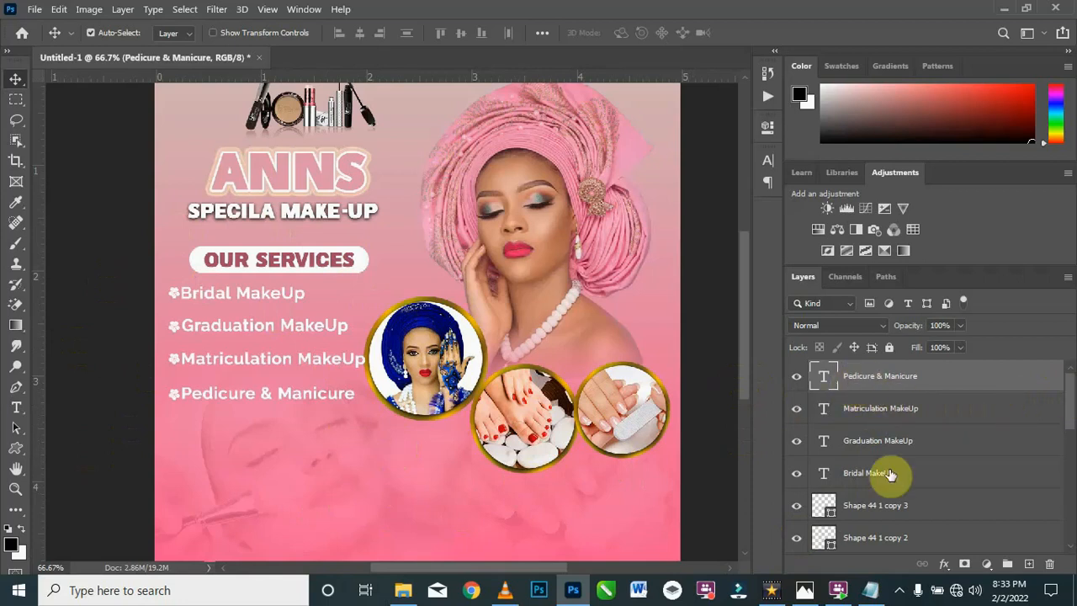
Step: Group all layers from Pedicure & Manicure down to the OUR SERVICES rounded rectangle, rename the group Services and check its visibility
scroll(892, 484, down, 1)
scroll(897, 503, down, 2)
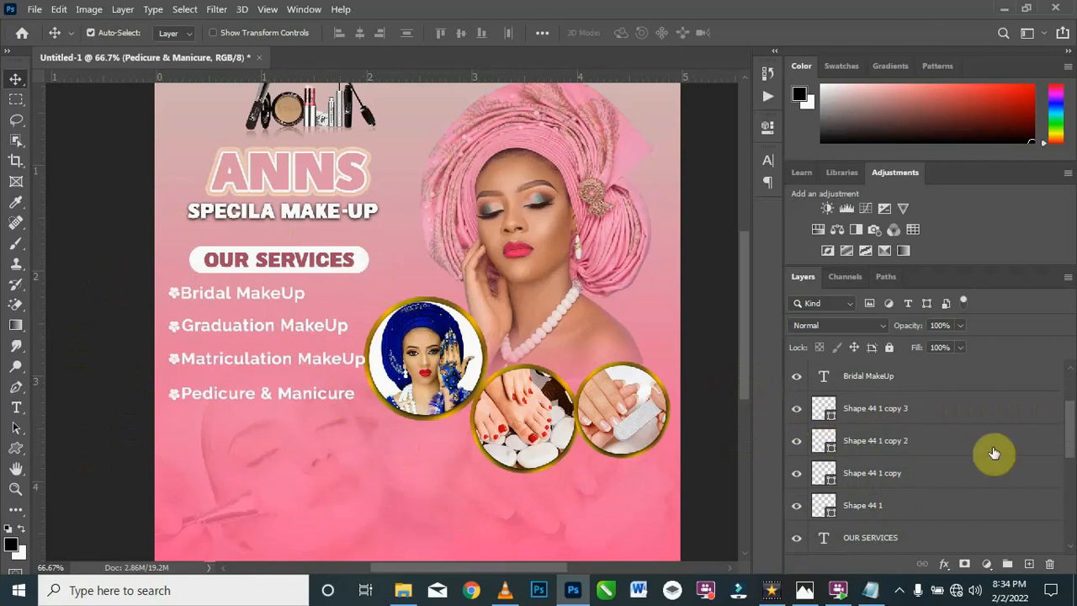
scroll(998, 449, down, 1)
scroll(875, 529, down, 1)
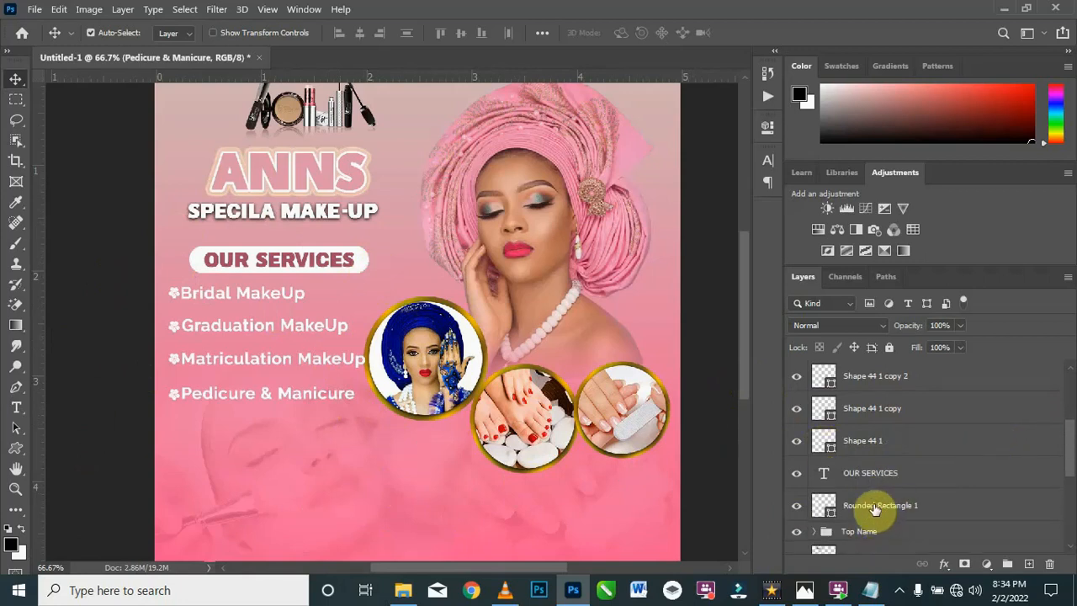
shift+click(875, 508)
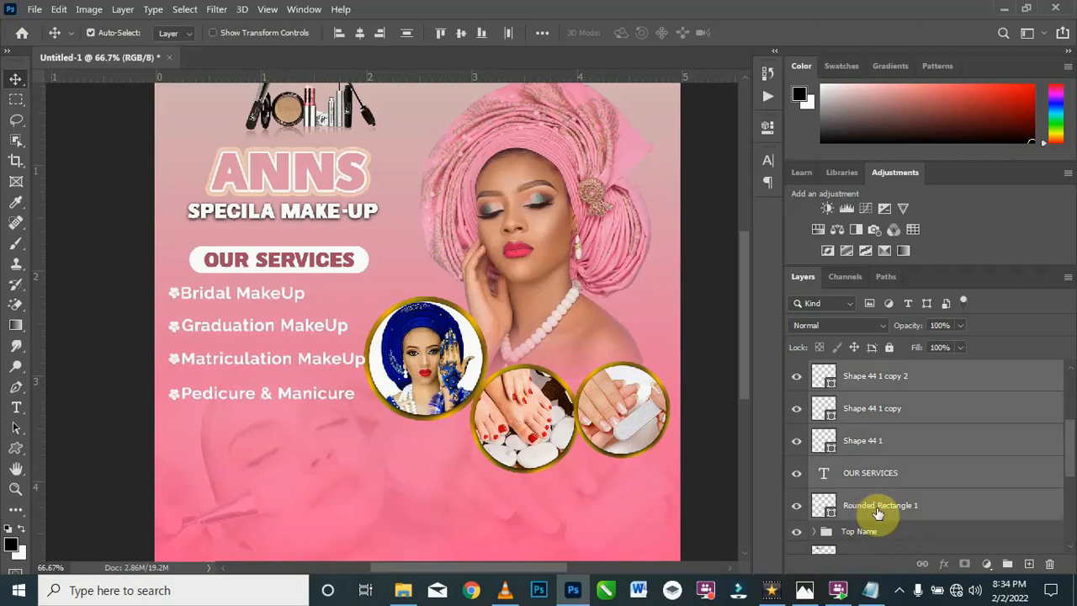
key(ctrl+g)
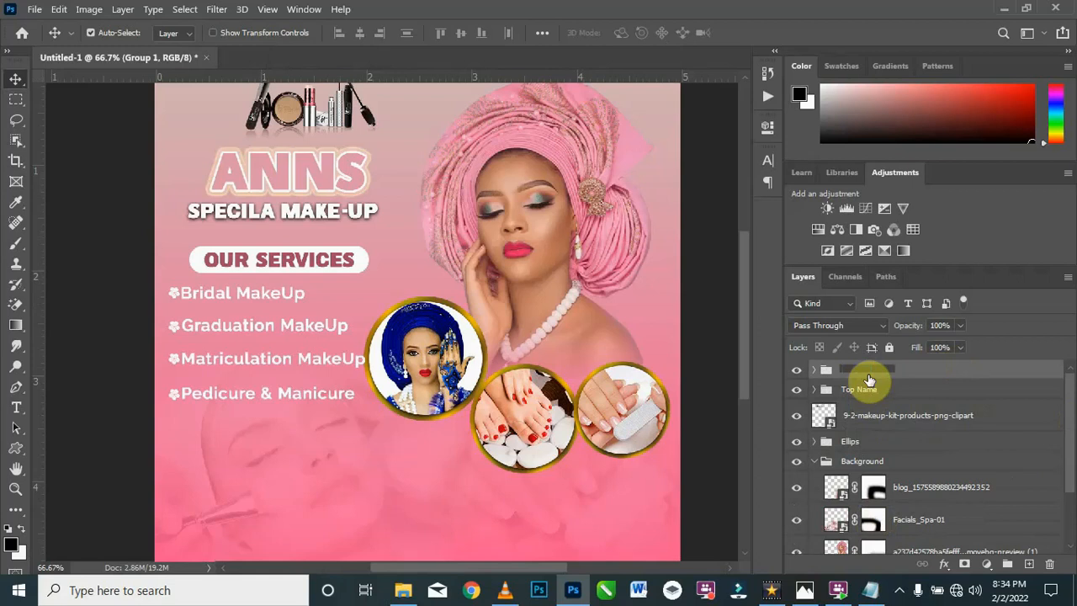
click(869, 375)
text(Services)
click(797, 370)
click(796, 370)
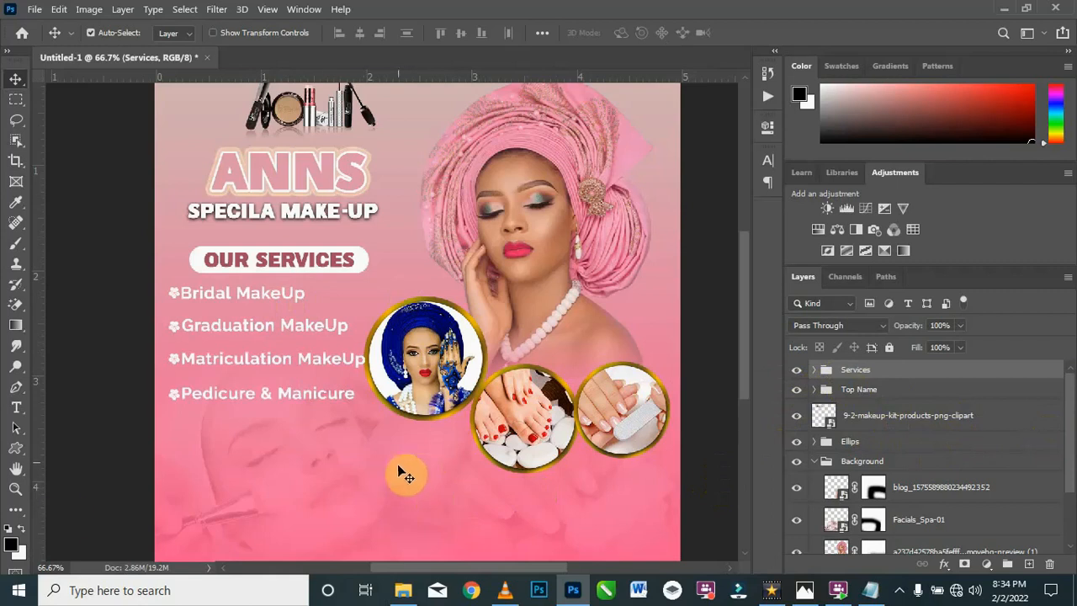
Step: Draw a white-filled rounded rectangle about 321 by 51 px below the services list and place it just below the blue-headwrap circular photo
click(15, 454)
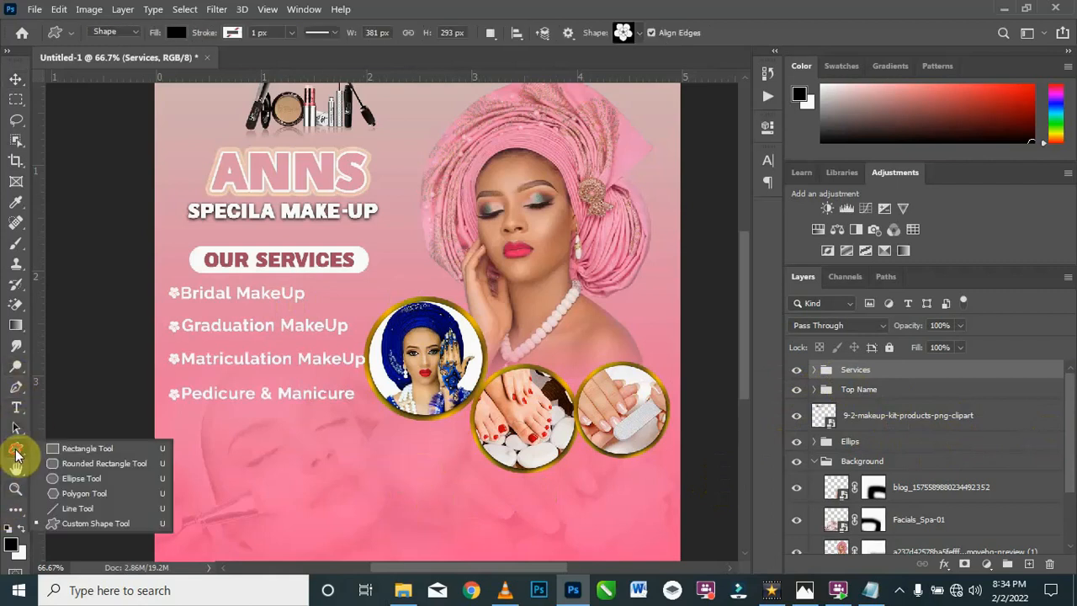
click(97, 465)
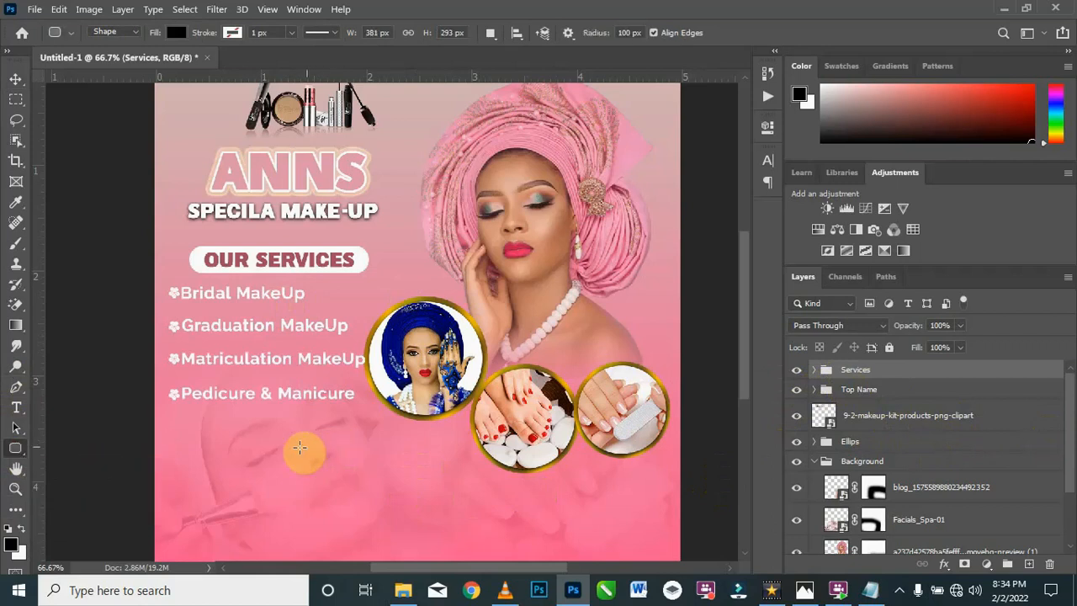
drag(336, 450, 499, 477)
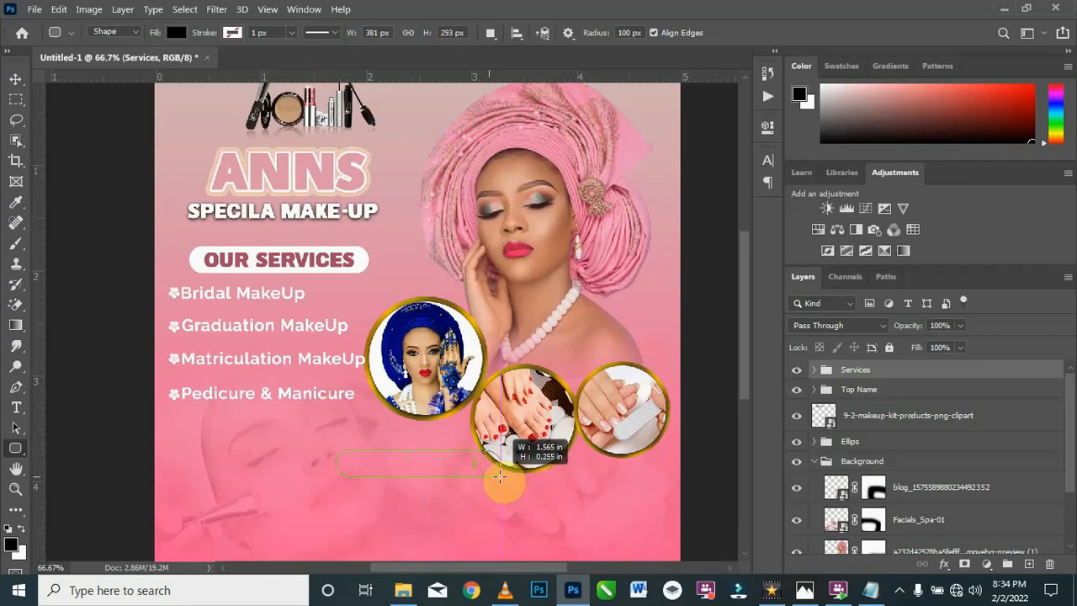
drag(503, 476, 503, 477)
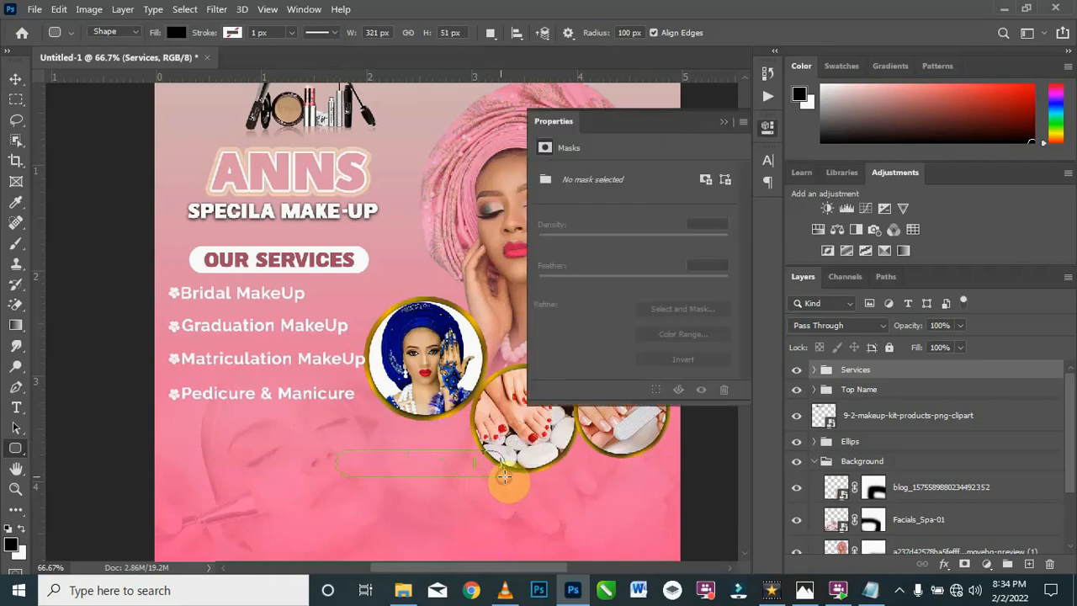
click(546, 224)
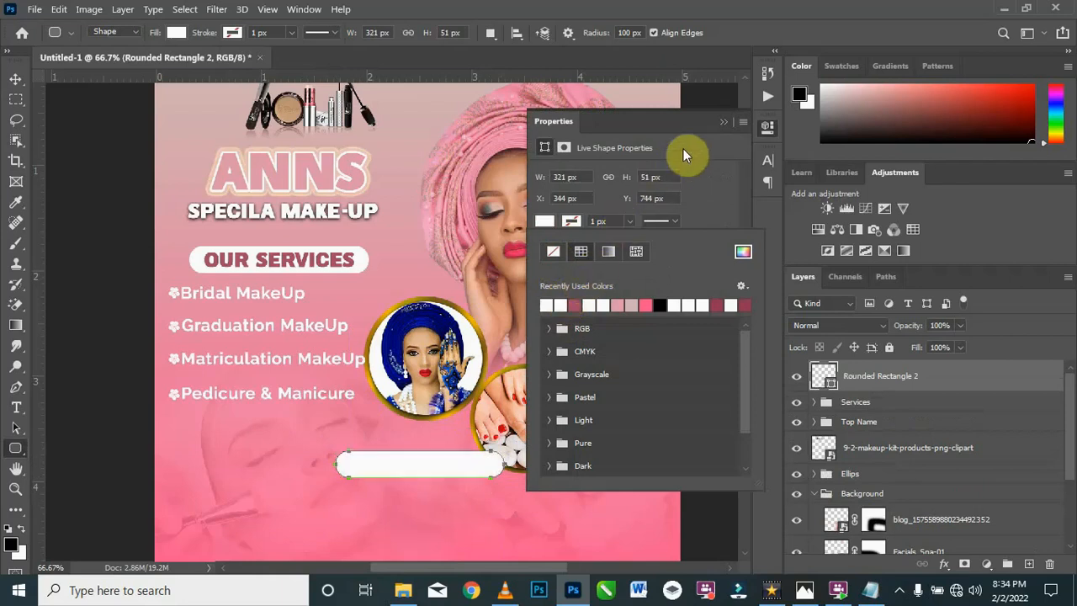
click(728, 123)
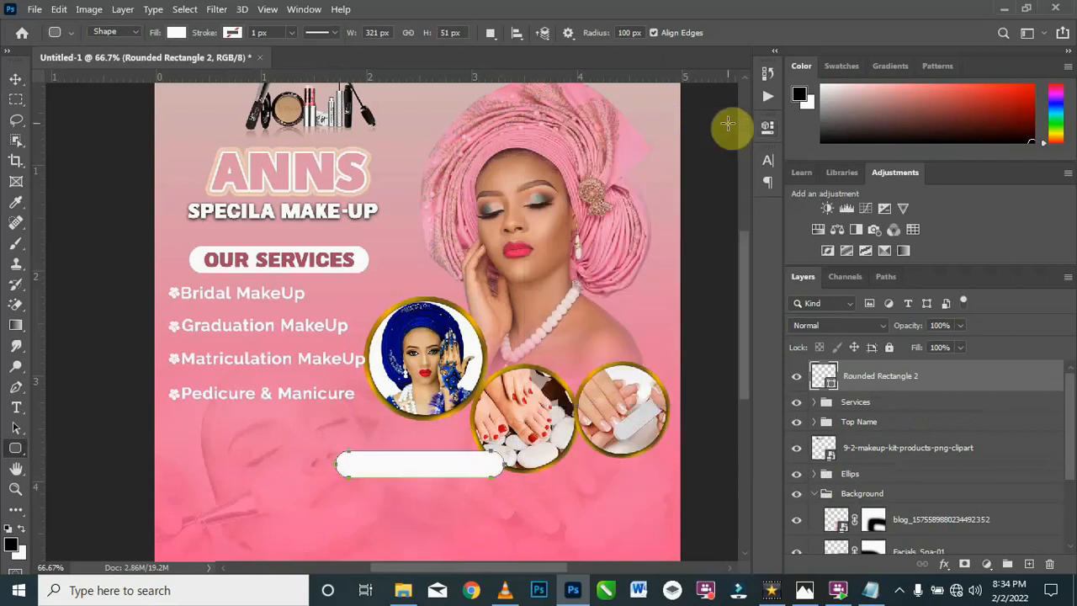
click(16, 79)
drag(421, 462, 420, 471)
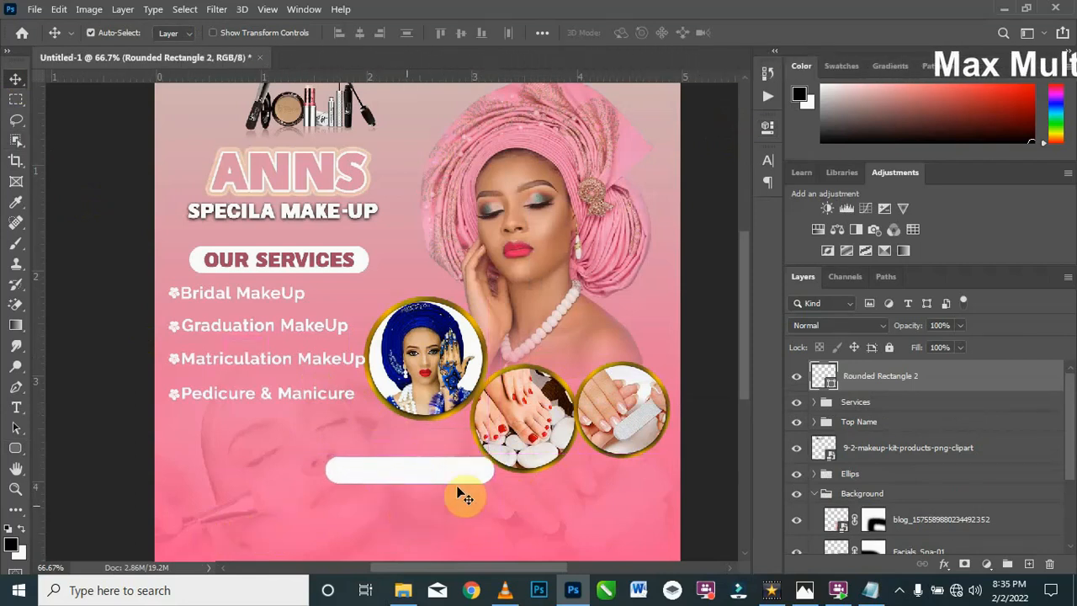
Step: Add a text line just below the new white rounded rectangle with "WORKING HOURS" copied from the Texts file in Notepad
click(16, 407)
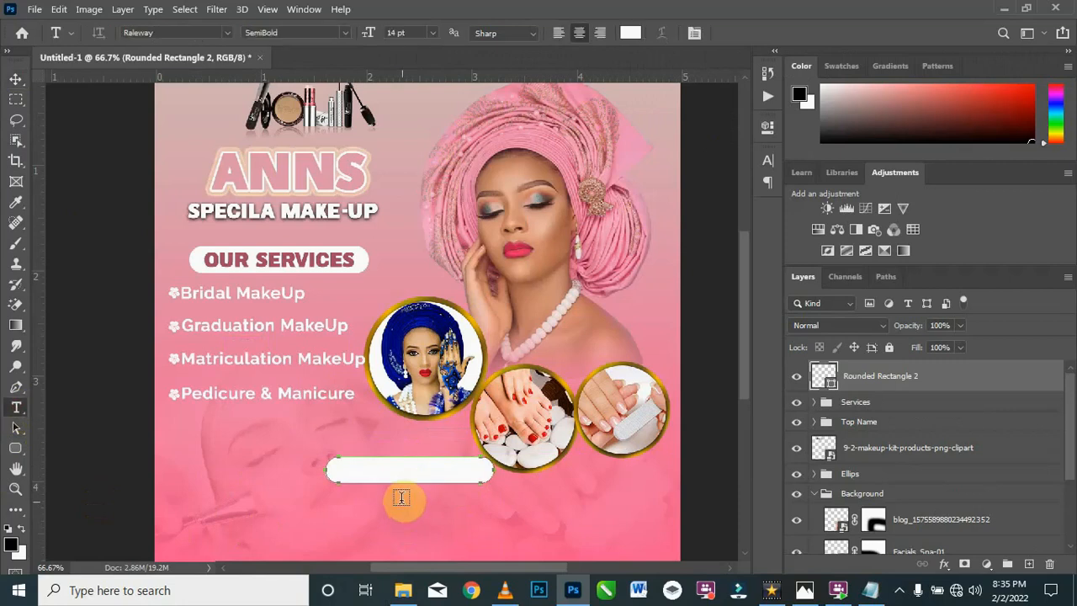
click(385, 500)
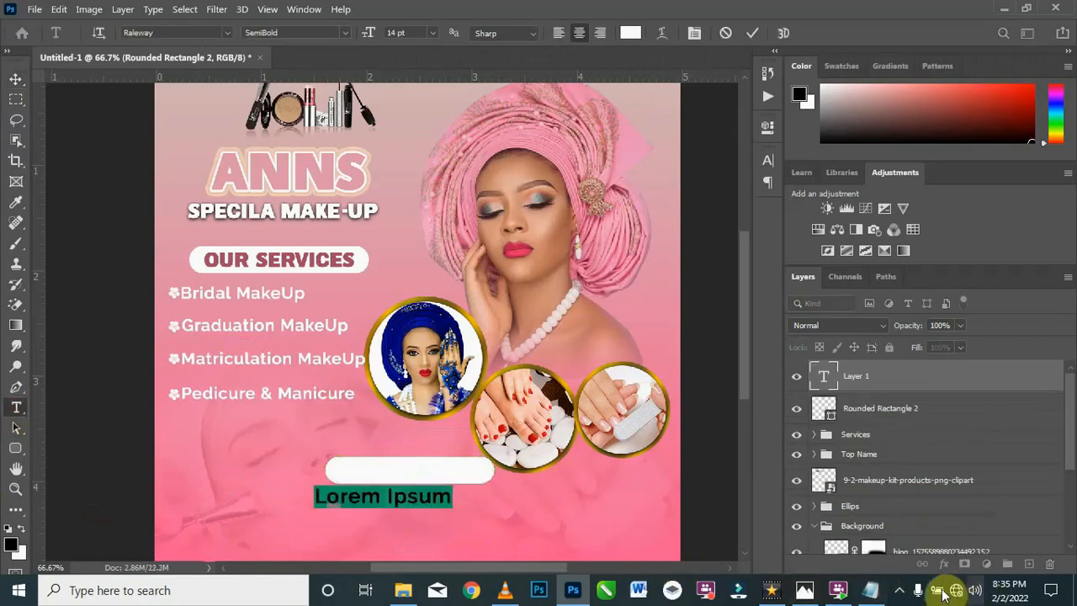
click(873, 592)
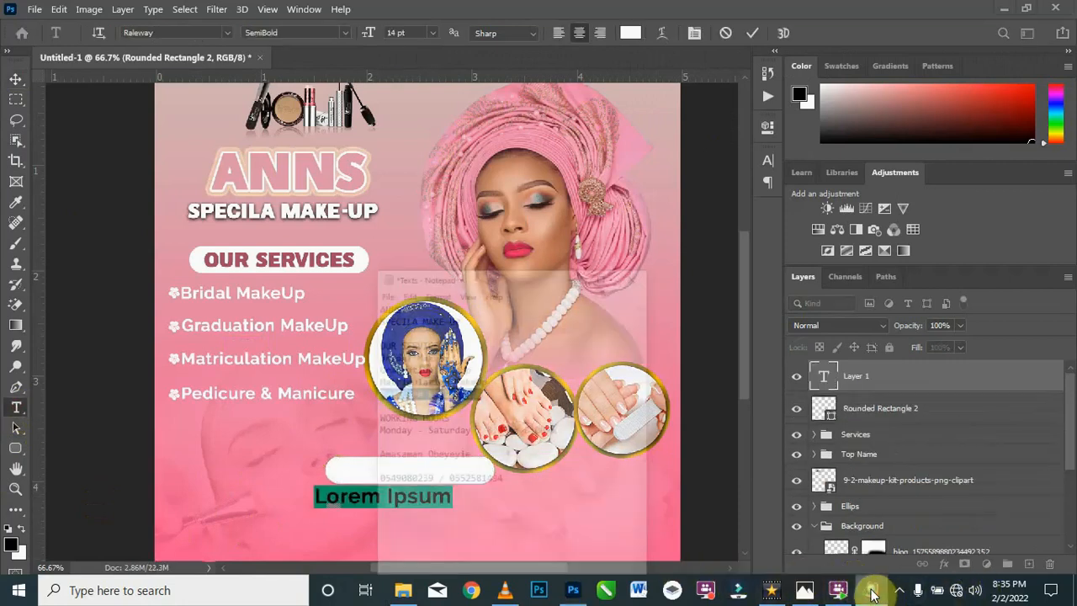
click(362, 378)
drag(362, 378, 248, 382)
key(ctrl+c)
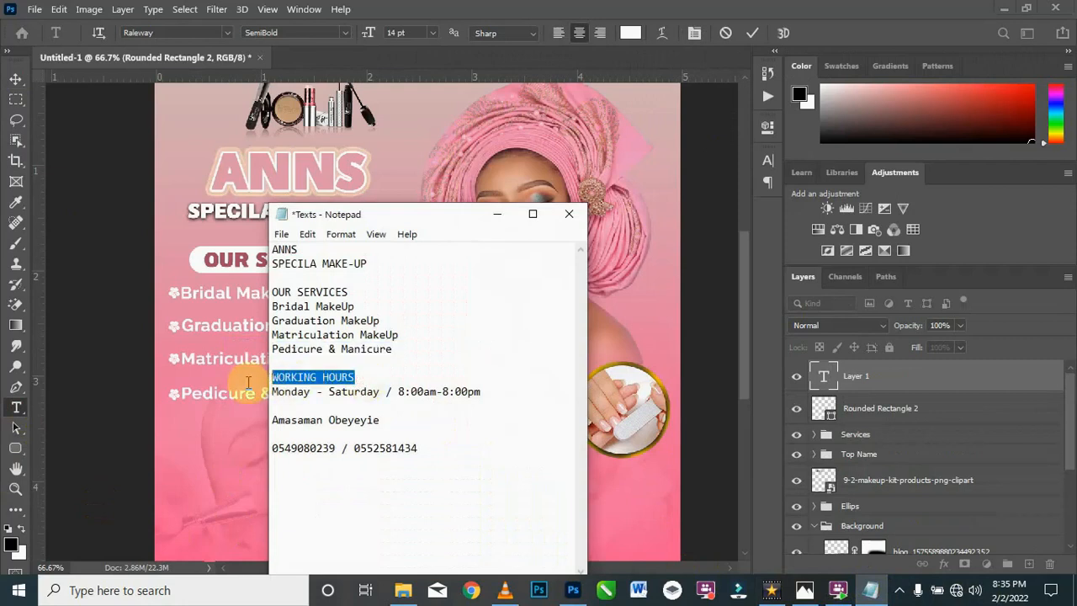
click(498, 214)
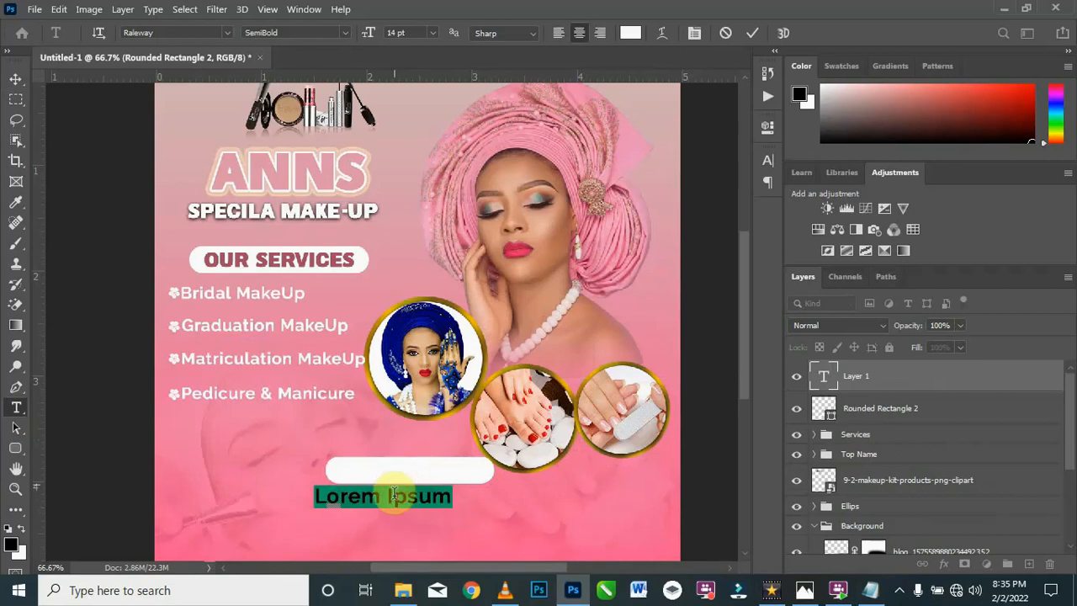
key(ctrl+v)
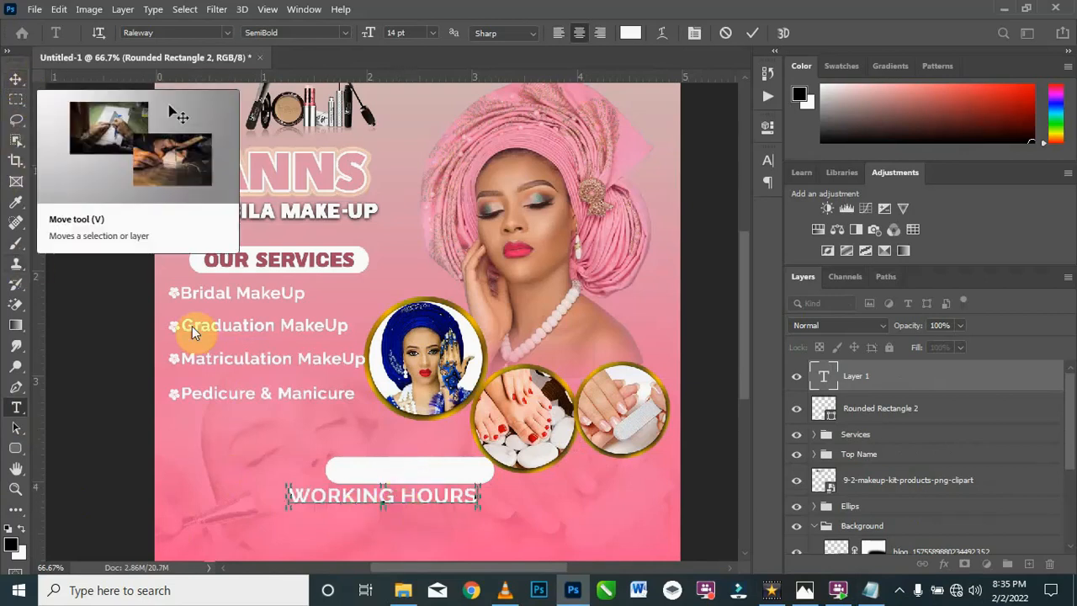
click(16, 81)
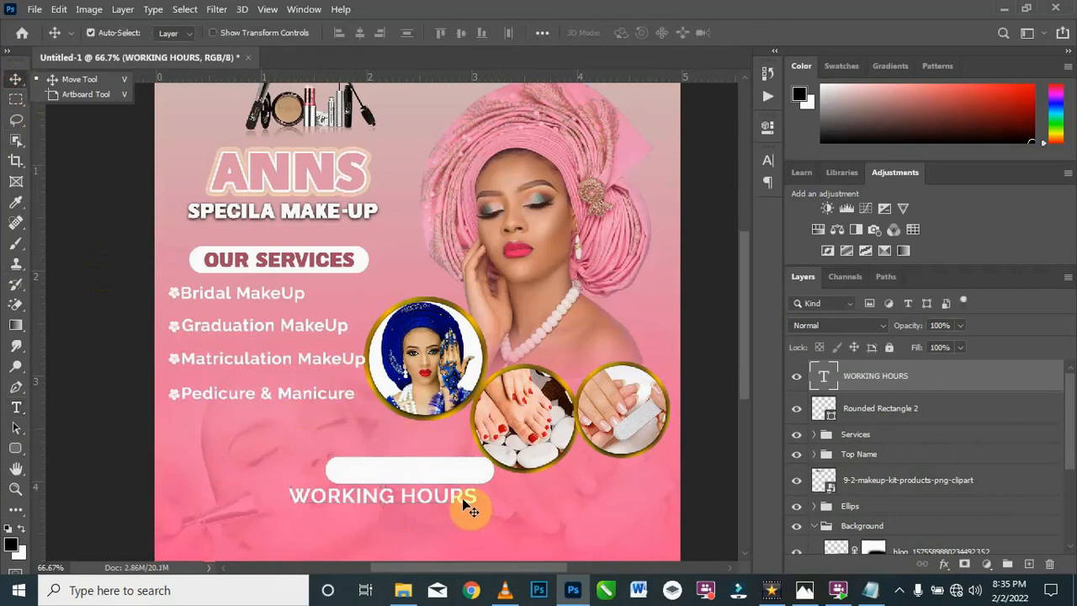
click(462, 498)
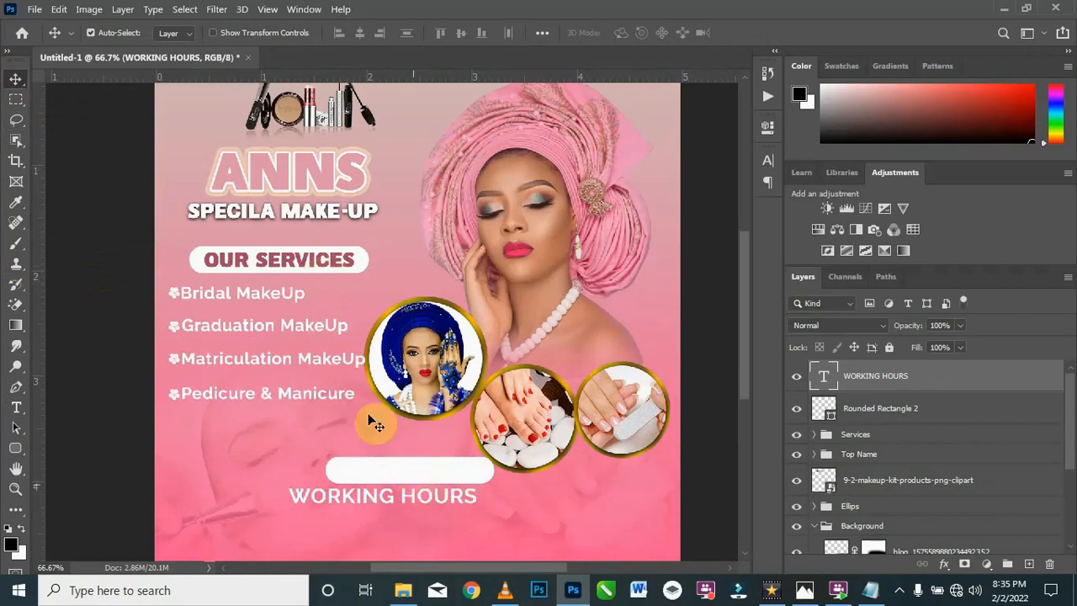
Step: Set the WORKING HOURS text to Chicago Police Regular and color it a54b68, sampled from the OUR SERVICES title
double_click(378, 498)
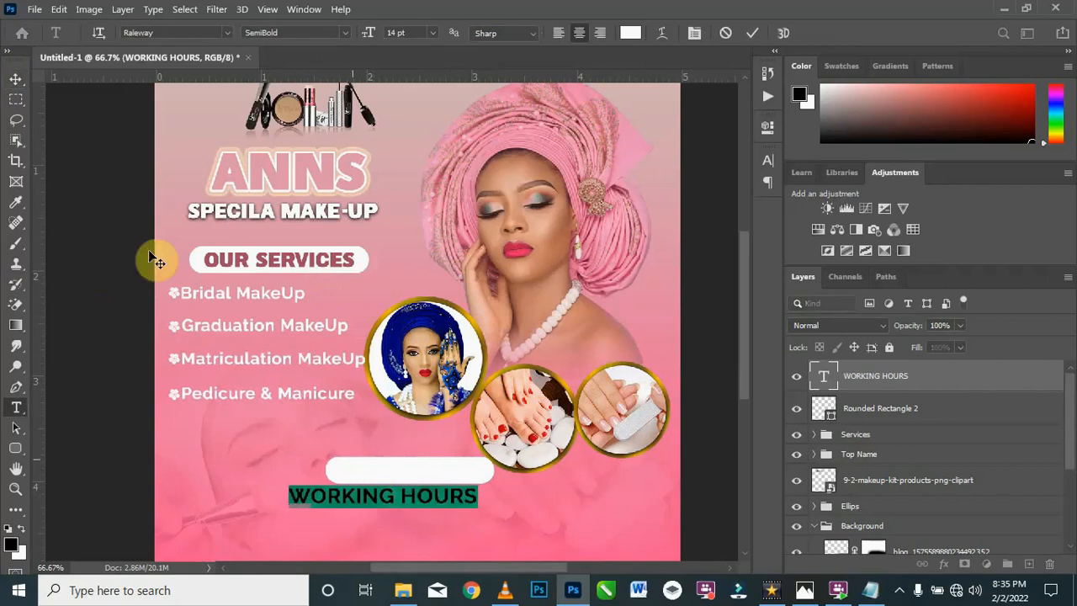
click(229, 33)
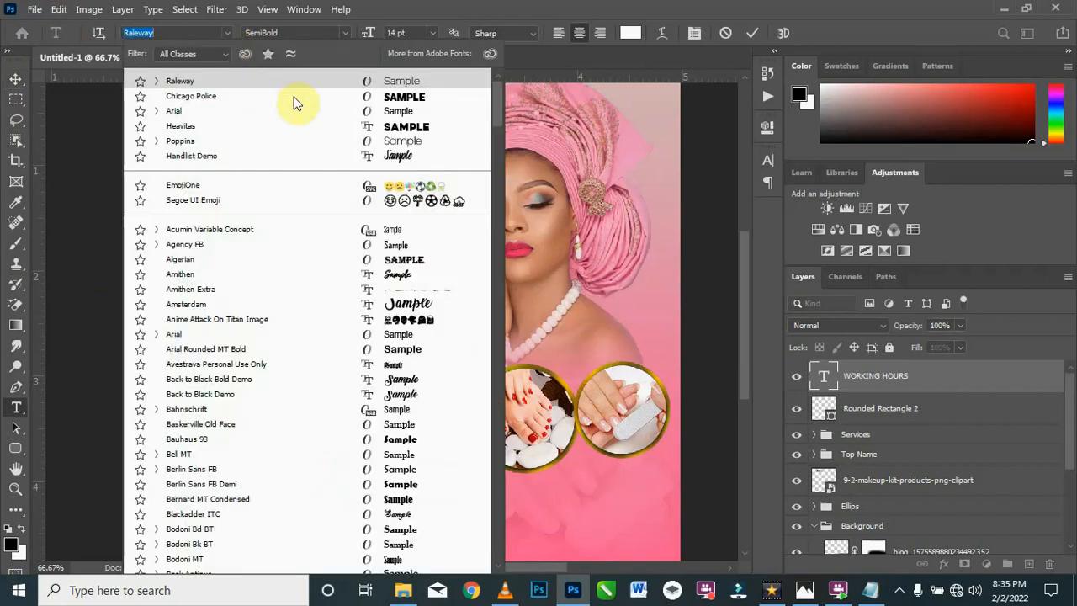
key(Escape)
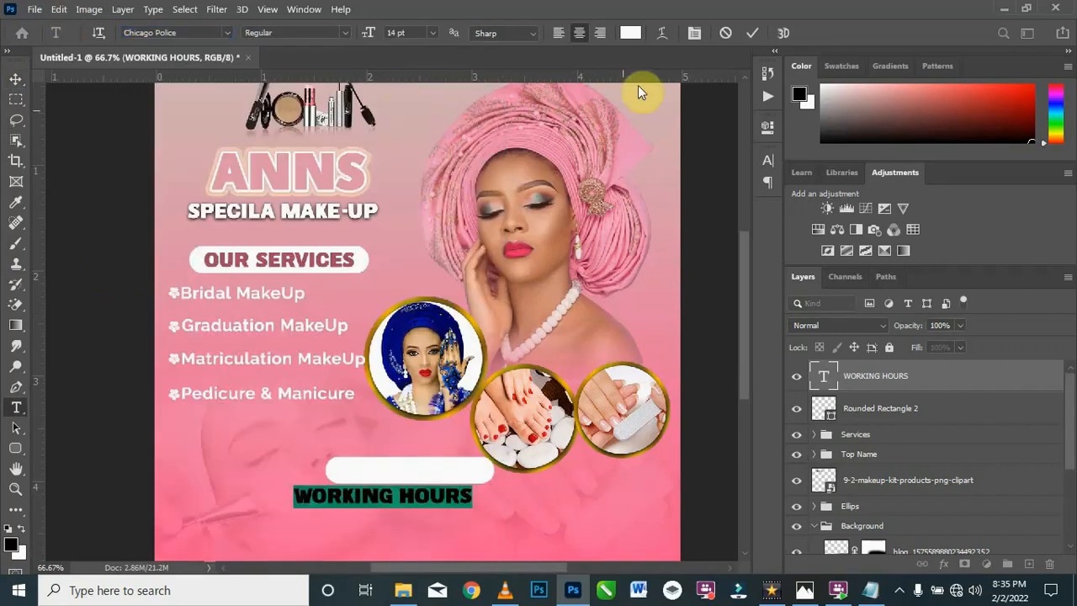
click(631, 33)
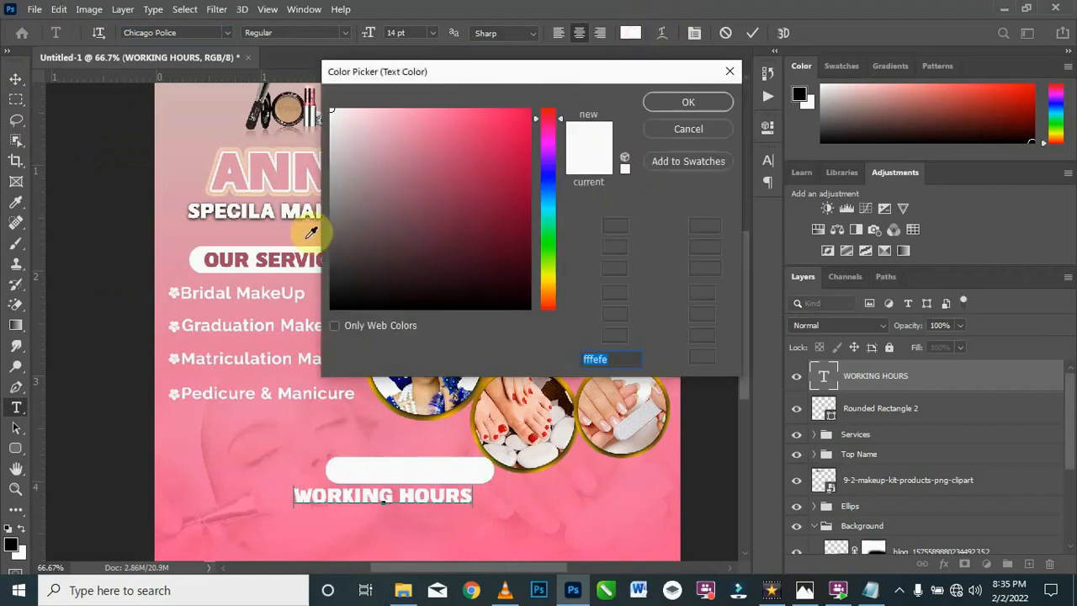
click(248, 254)
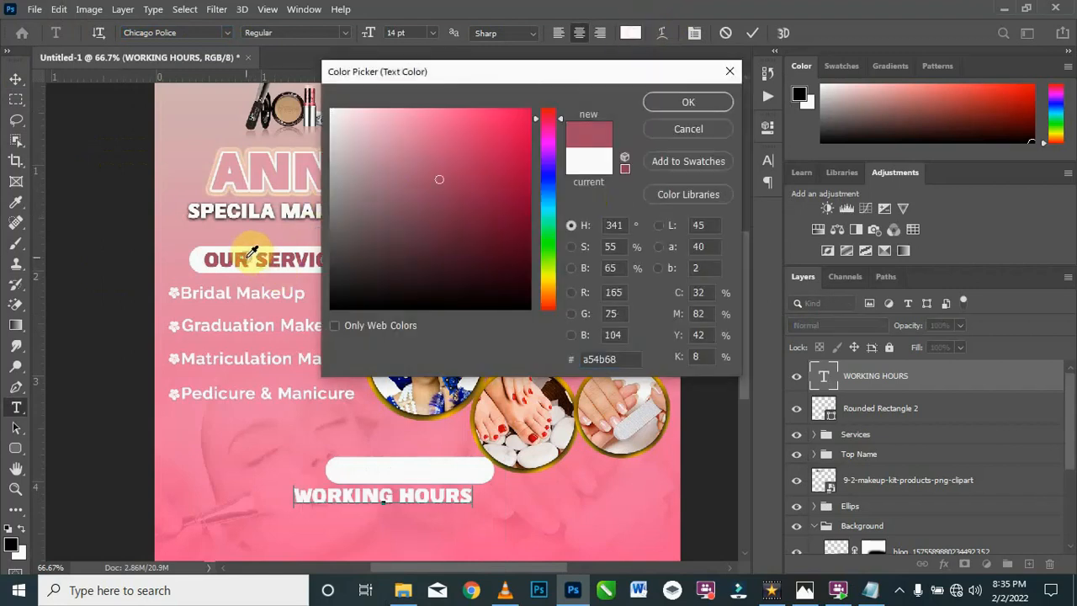
click(674, 102)
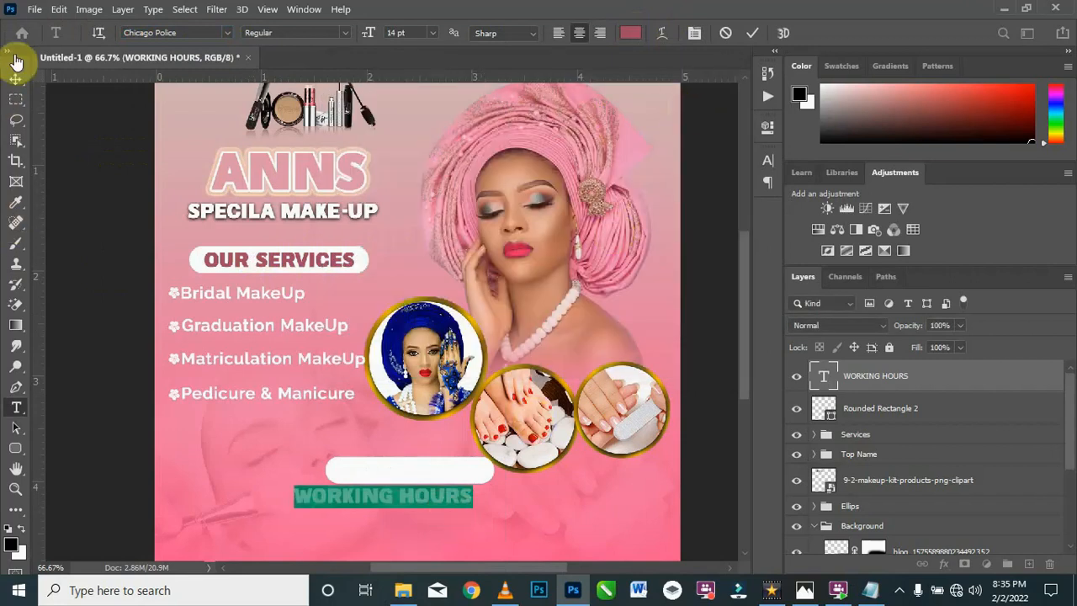
Step: Move the WORKING HOURS text onto the white rounded rectangle and scale it to about 88% so it fits centered inside
click(19, 79)
drag(414, 494, 454, 480)
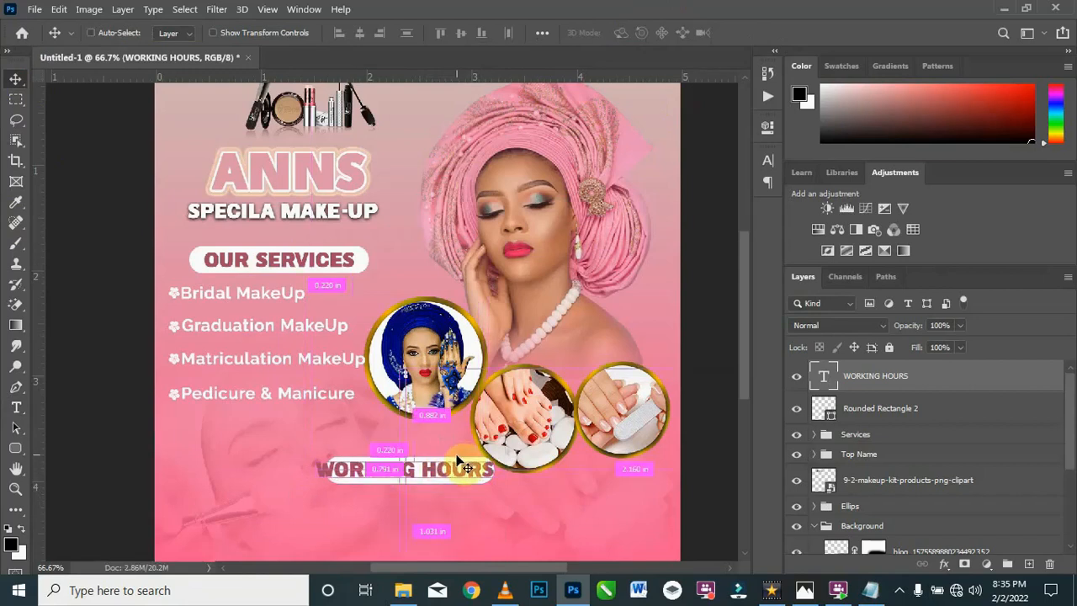
key(ctrl+t)
drag(498, 481, 444, 474)
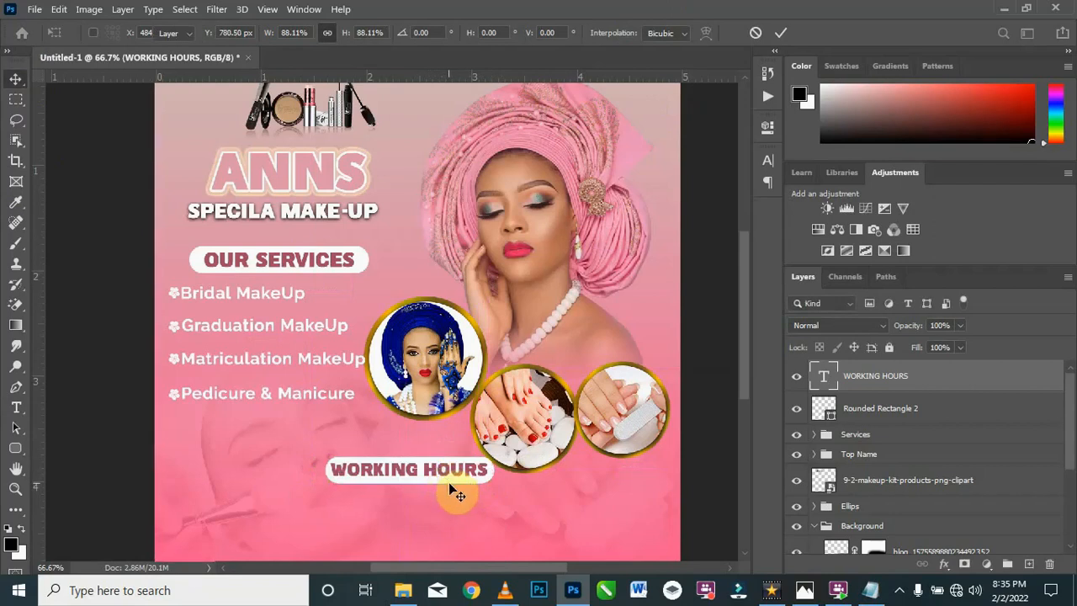
key(Return)
Step: Duplicate the Pedicure & Manicure text line and place the copy below the WORKING HOURS title
drag(746, 389, 745, 406)
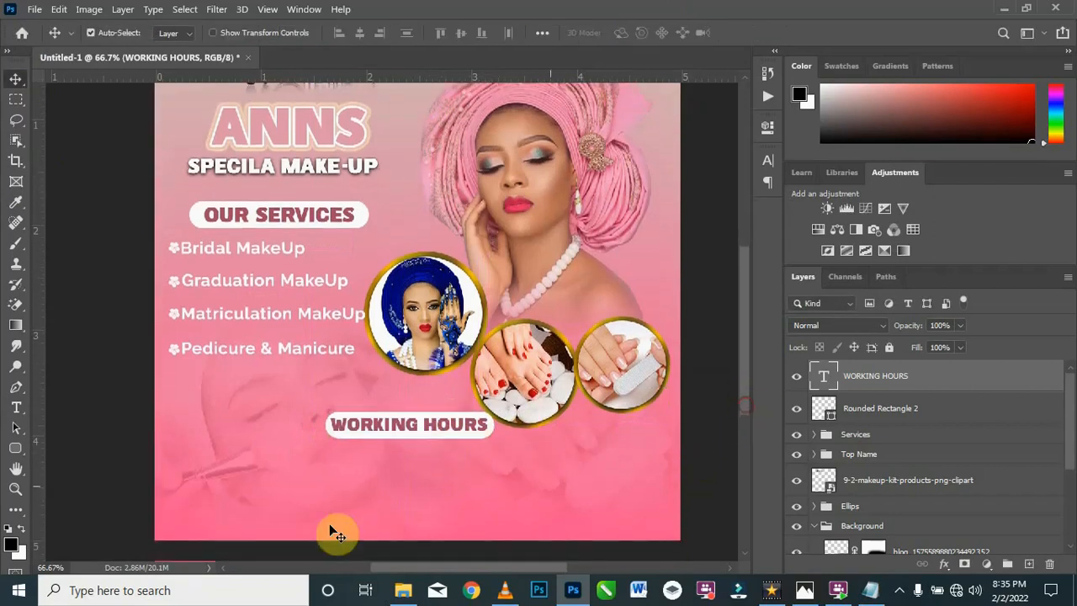
click(19, 408)
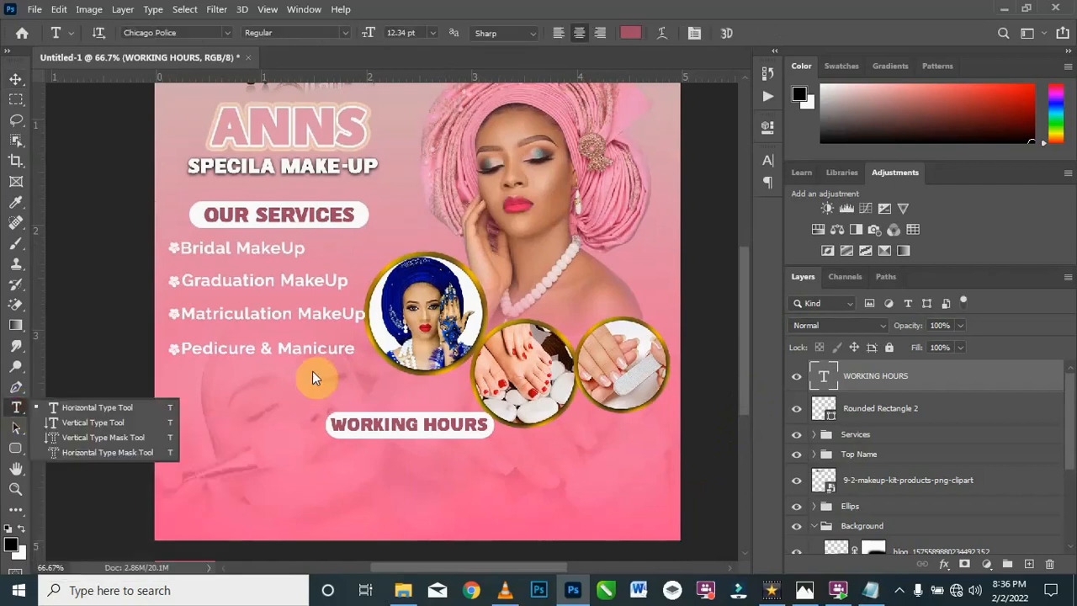
click(16, 82)
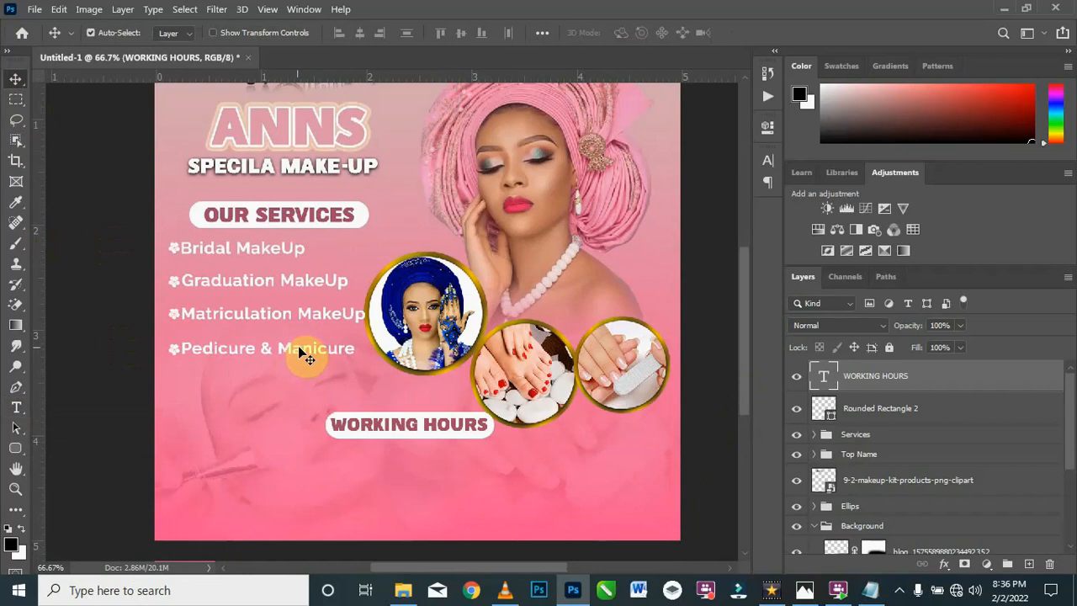
click(305, 359)
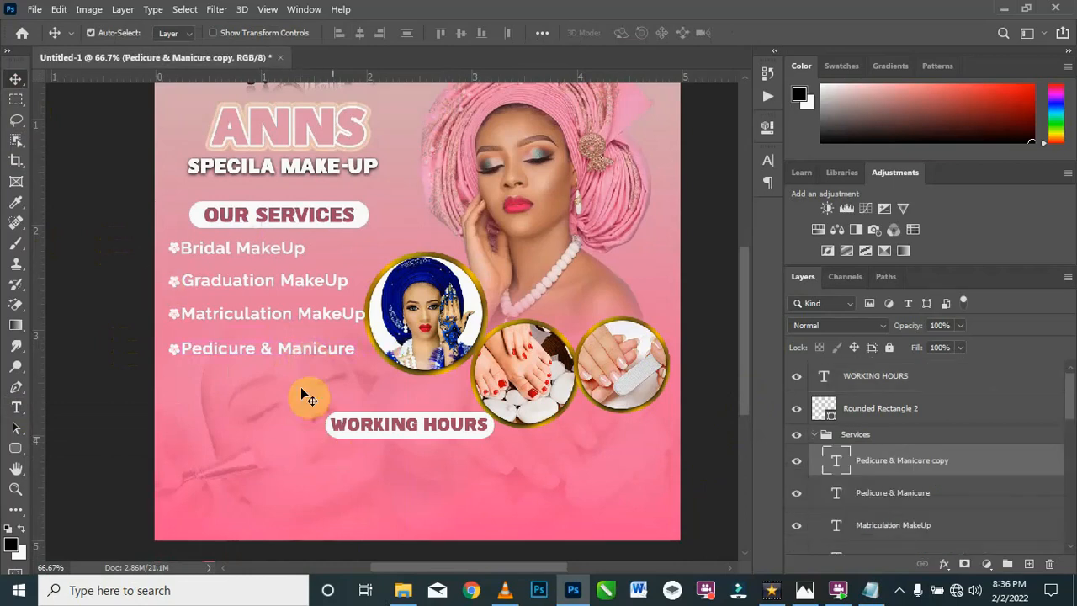
drag(292, 352, 343, 463)
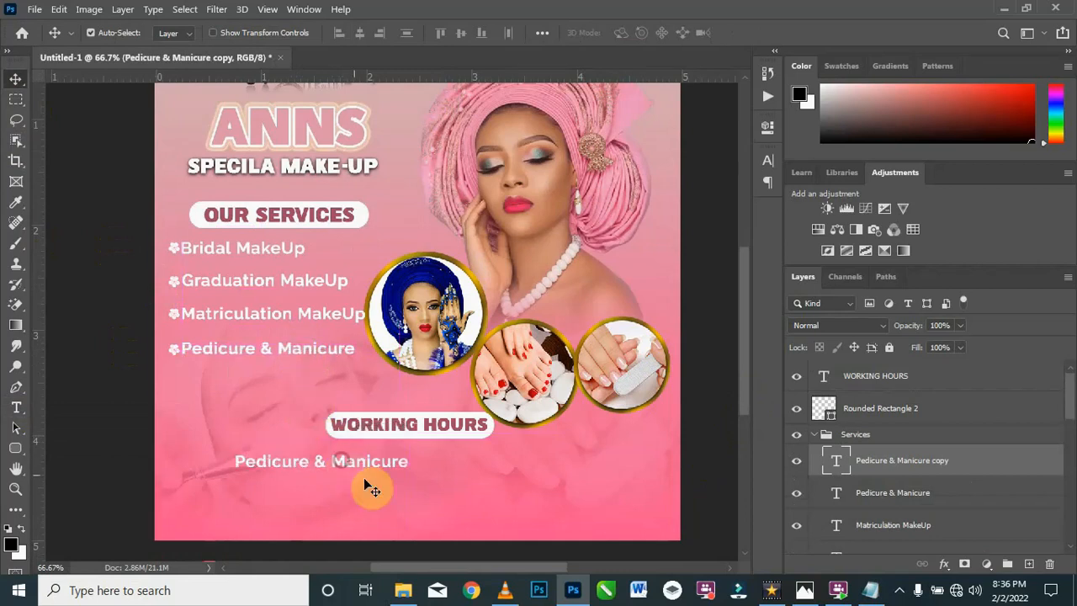
Step: Replace the duplicated line with "Monday - Saturday / 8:00am-8:00pm" copied from the Texts file in Notepad and center it below the WORKING HOURS title
double_click(405, 466)
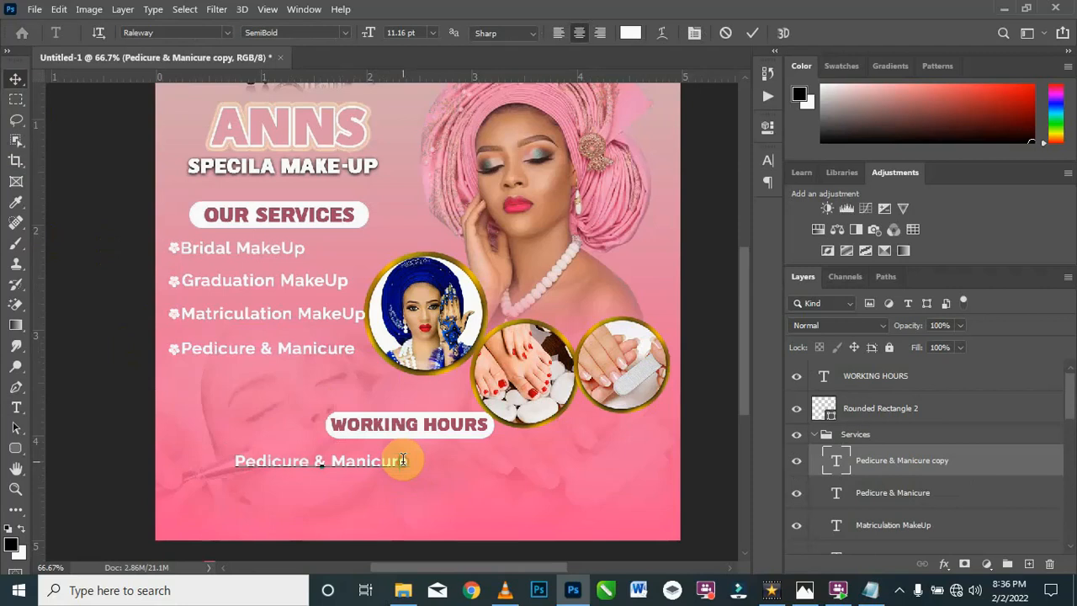
double_click(402, 463)
drag(278, 455, 193, 455)
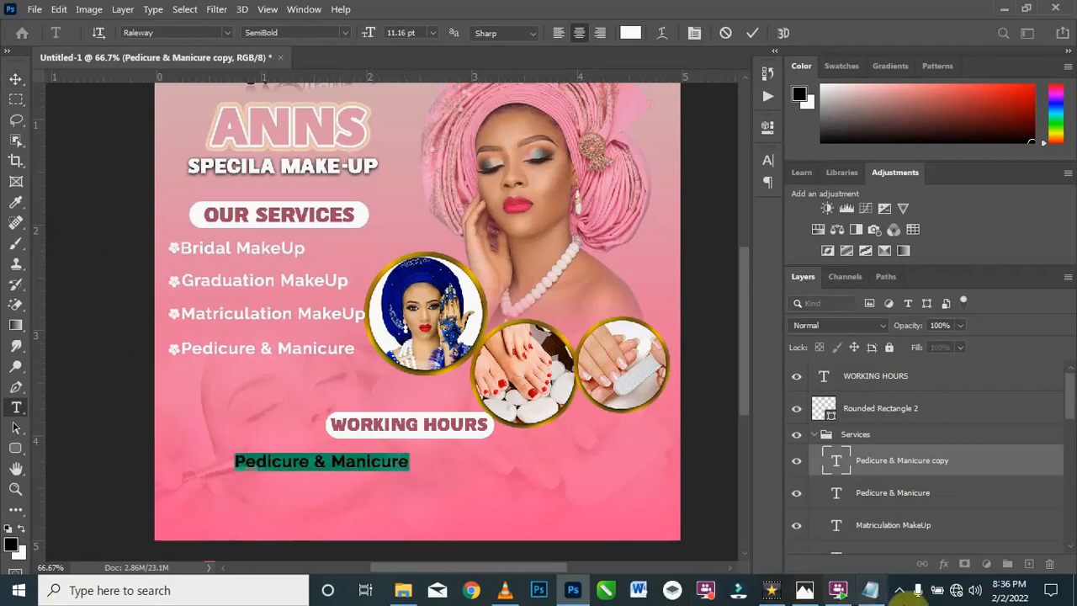
click(873, 591)
drag(483, 393, 258, 389)
key(ctrl+c)
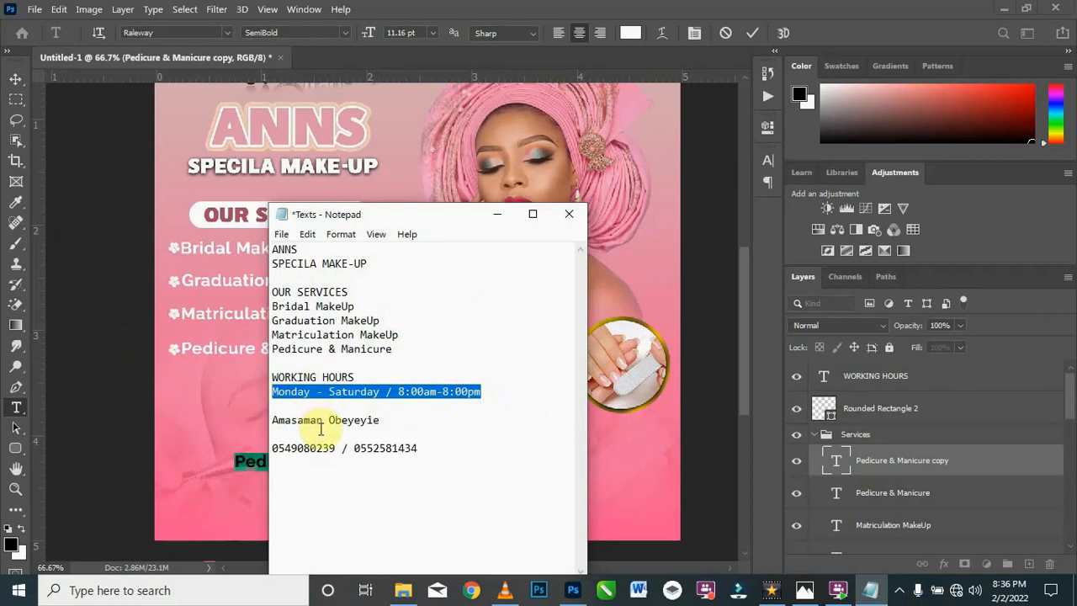
click(498, 218)
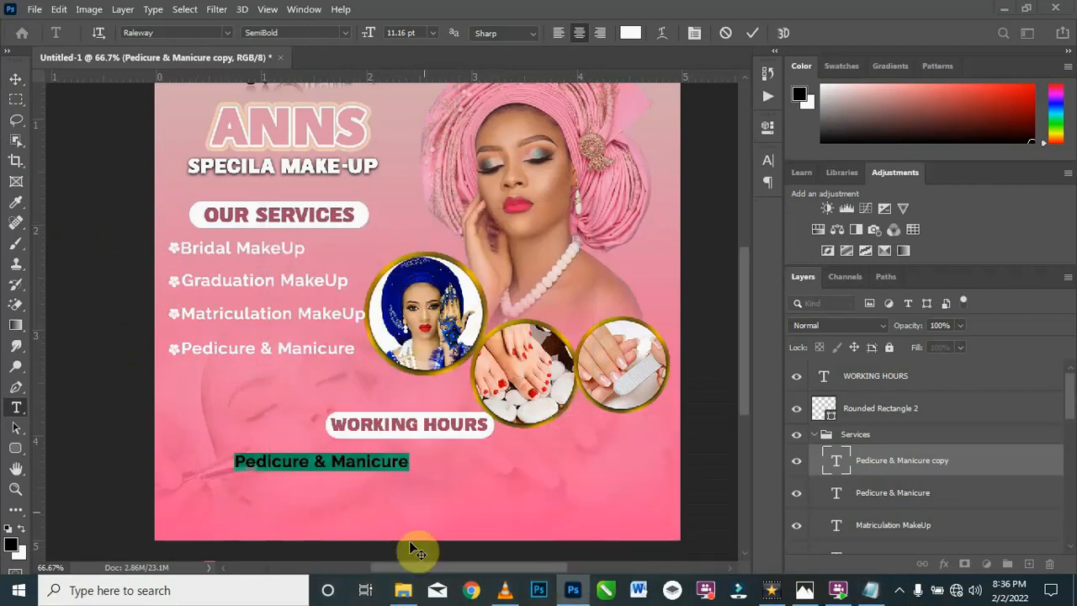
key(ctrl+v)
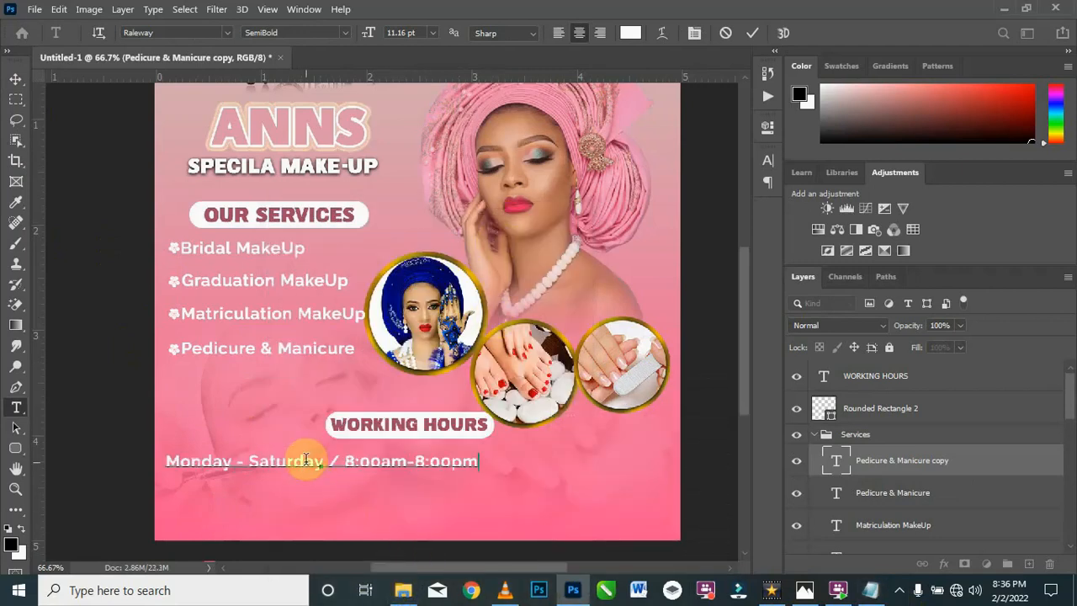
click(15, 79)
drag(319, 464, 409, 458)
click(109, 459)
Step: Open the pngtree-vector-location-icon image from the Resources folder in File Explorer as a separate Photoshop document
click(403, 590)
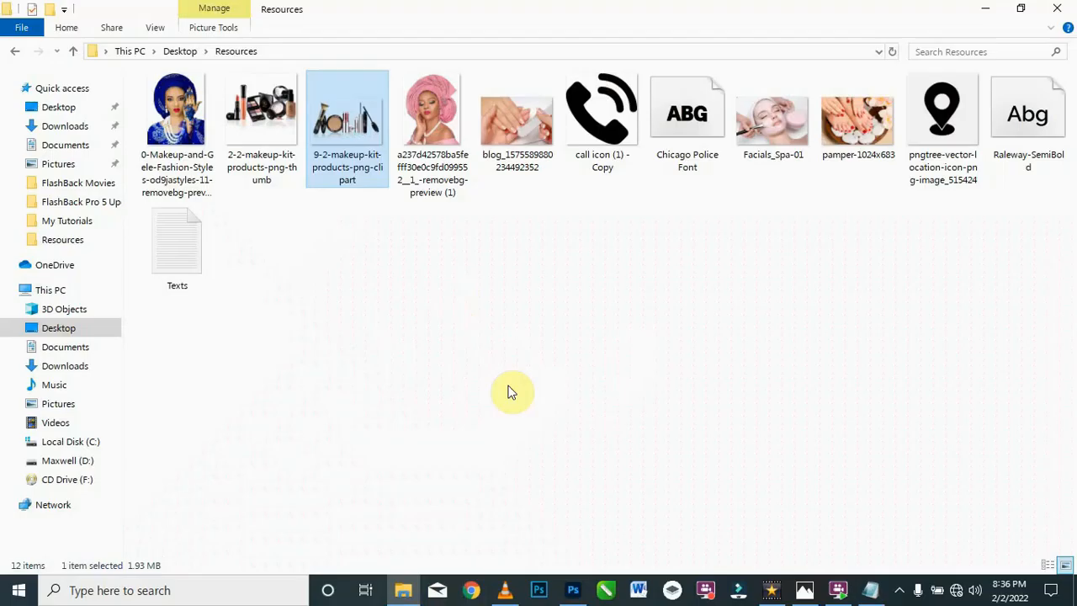
drag(945, 122, 500, 450)
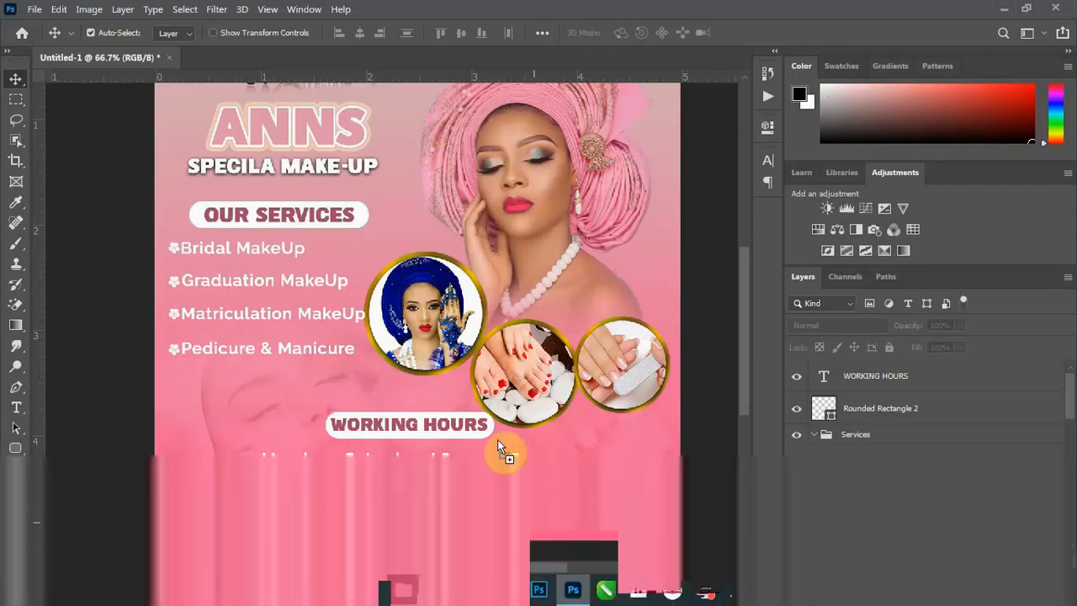
drag(349, 136, 232, 64)
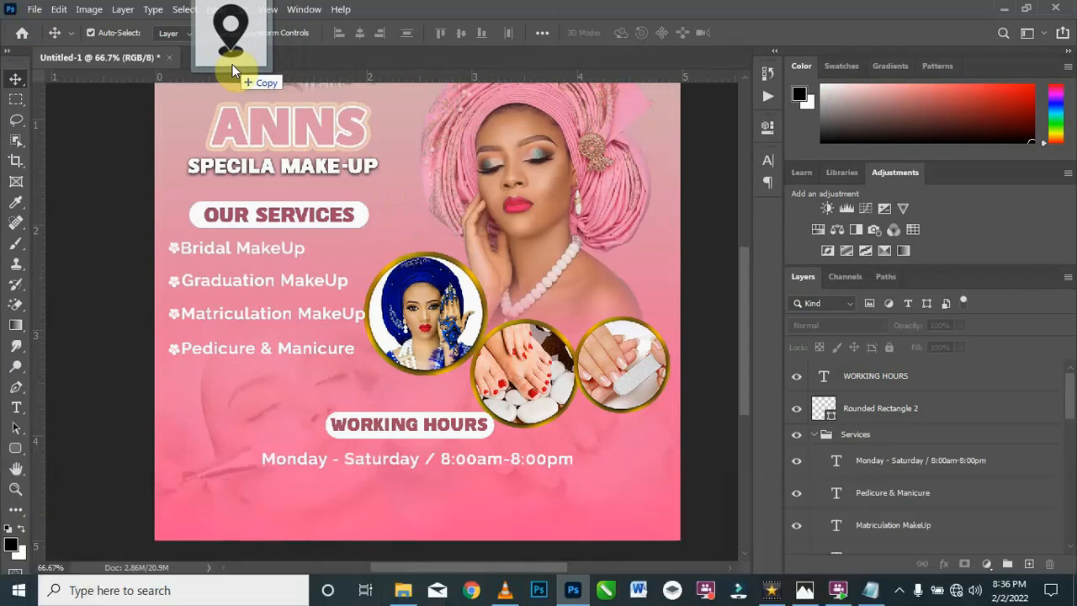
drag(232, 64, 232, 64)
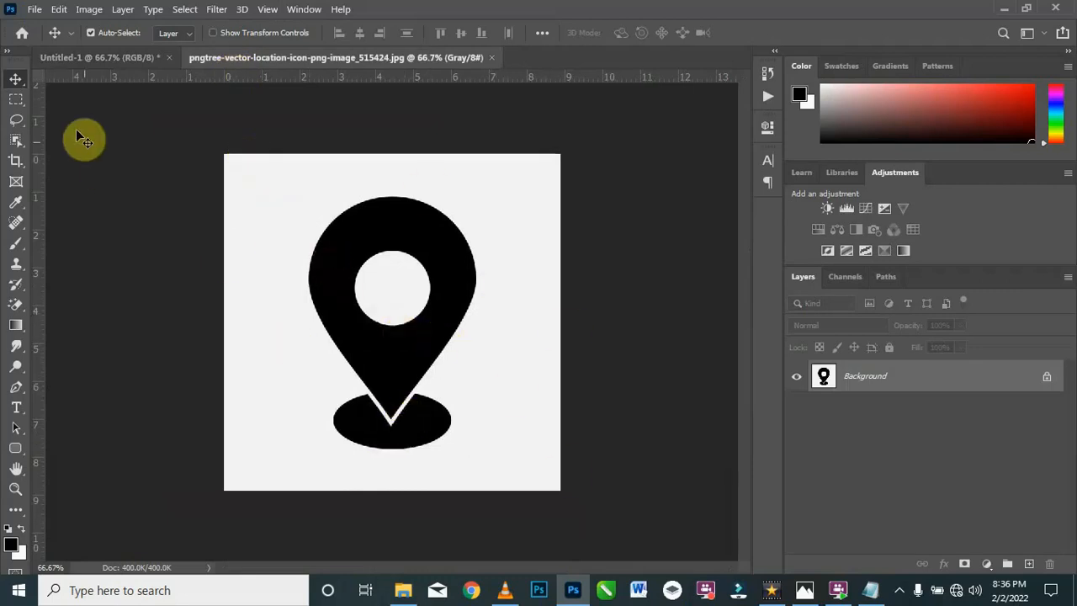
Step: Remove the light background around and inside the location pin with the Magic Eraser Tool
click(13, 308)
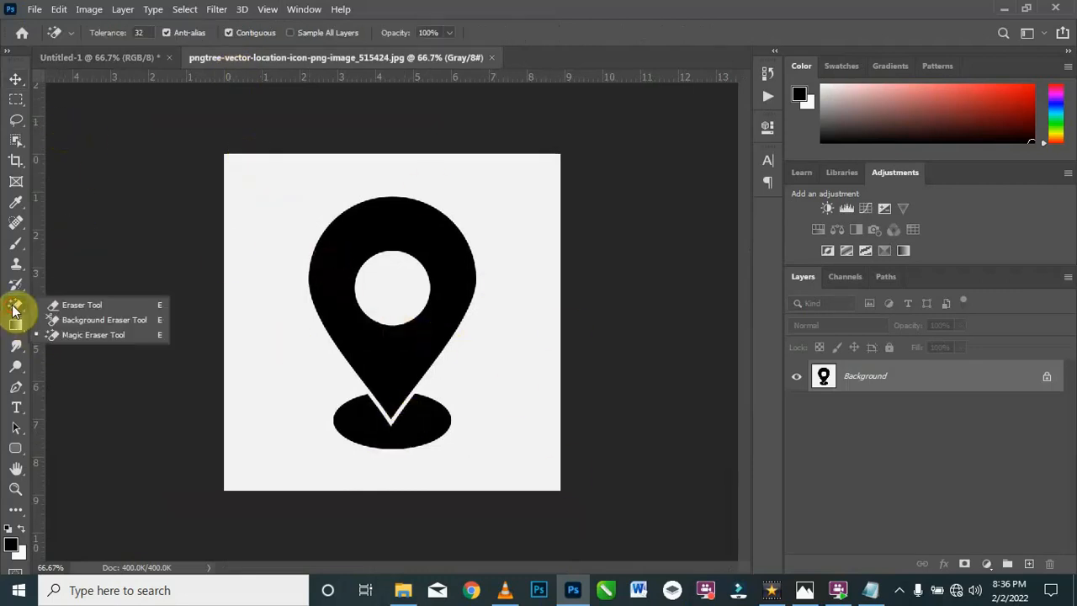
click(78, 336)
click(269, 262)
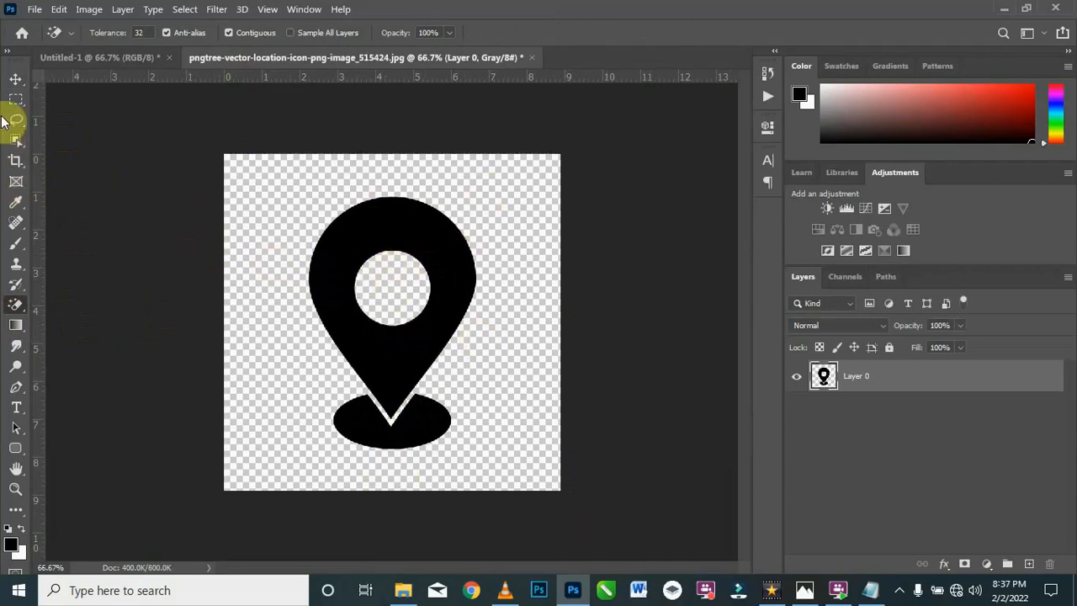
Step: Bring the location pin into the flyer, scale it to about 10.8% and place it near the lower-left edge below the hours line
click(16, 79)
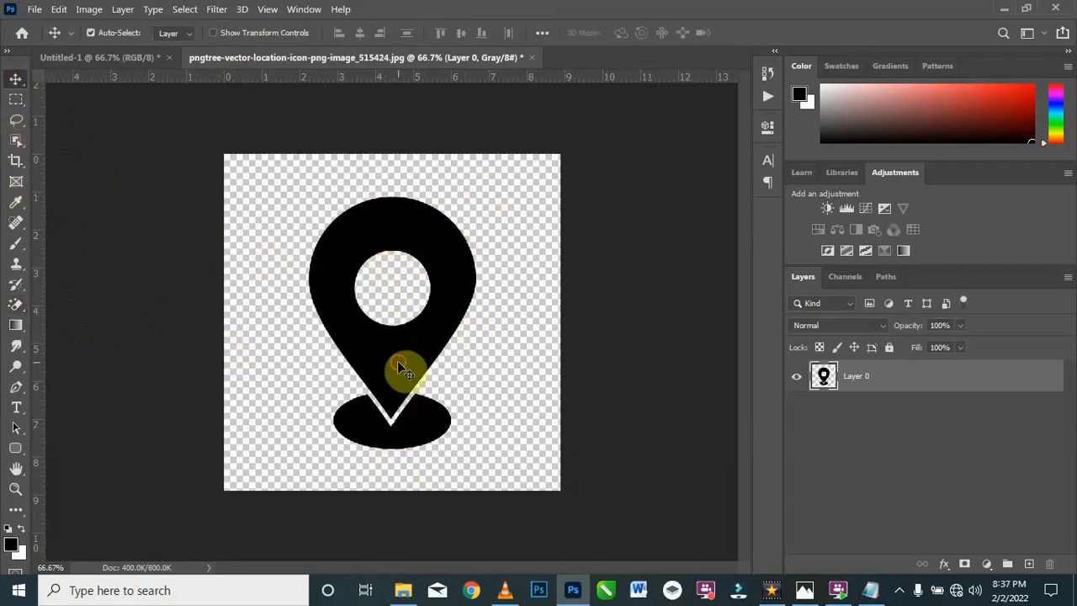
drag(378, 334, 386, 289)
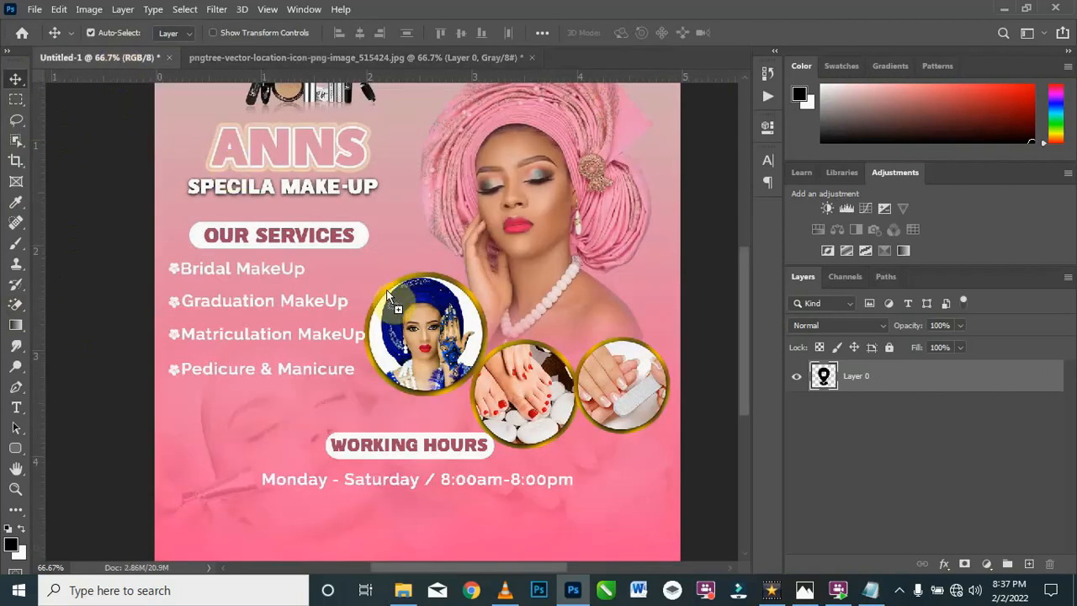
drag(289, 434, 289, 436)
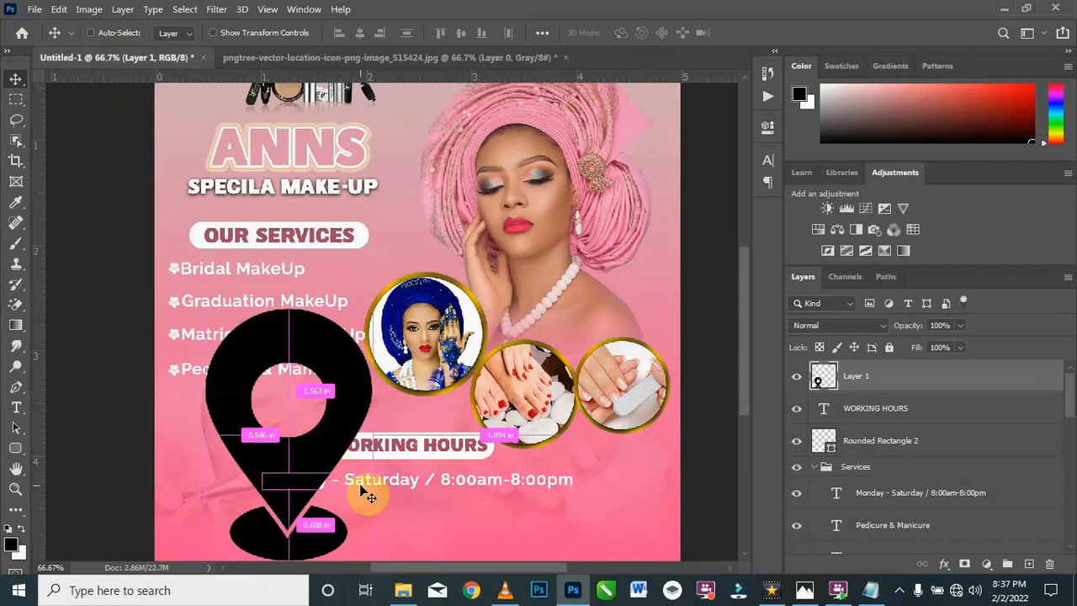
key(ctrl+t)
drag(377, 308, 291, 544)
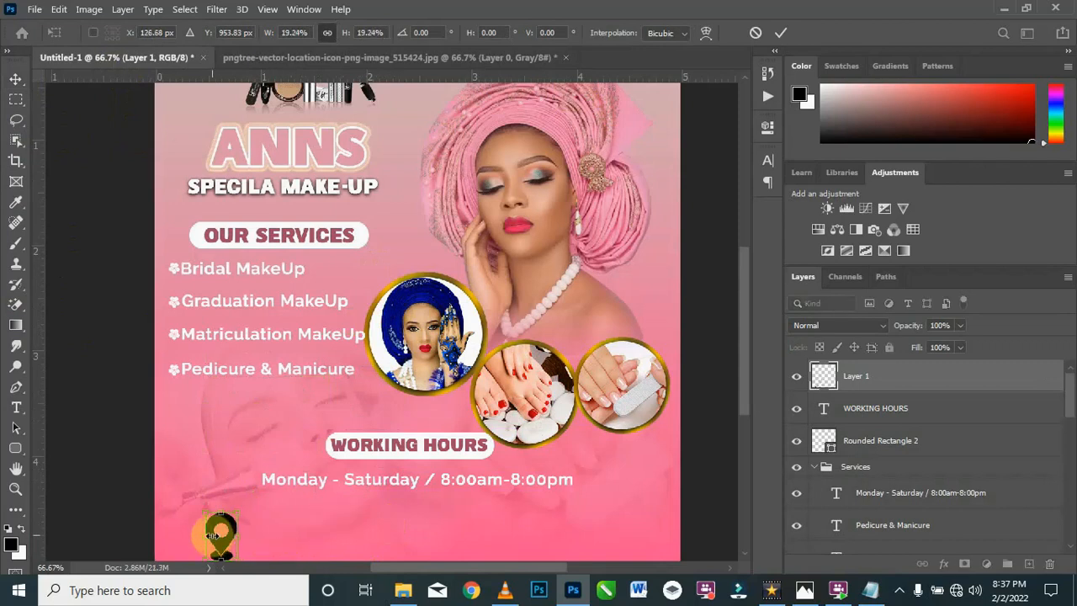
drag(217, 546, 246, 501)
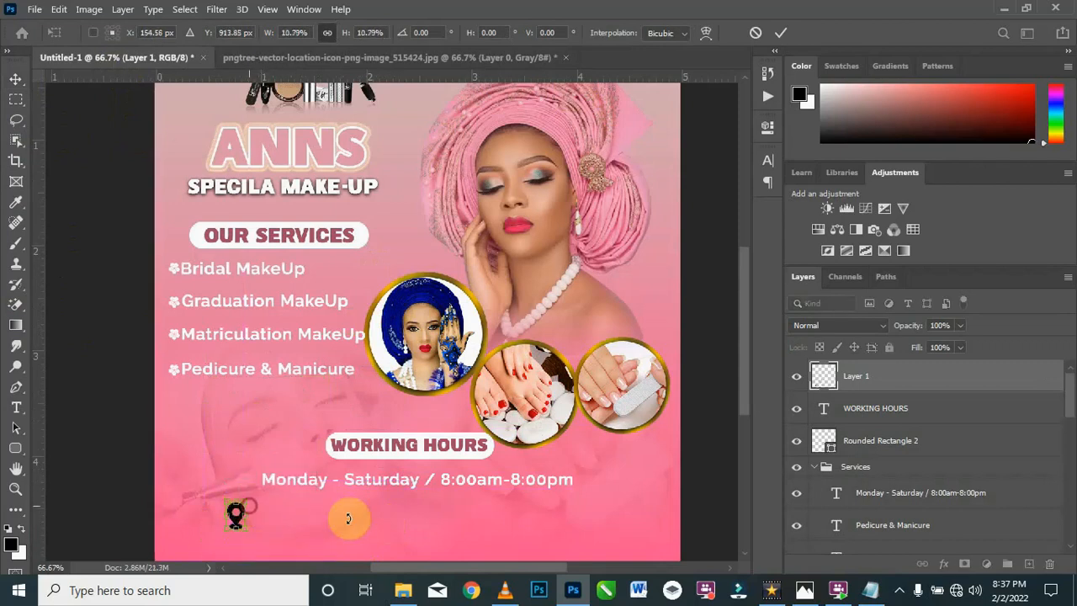
click(15, 82)
drag(241, 533, 191, 523)
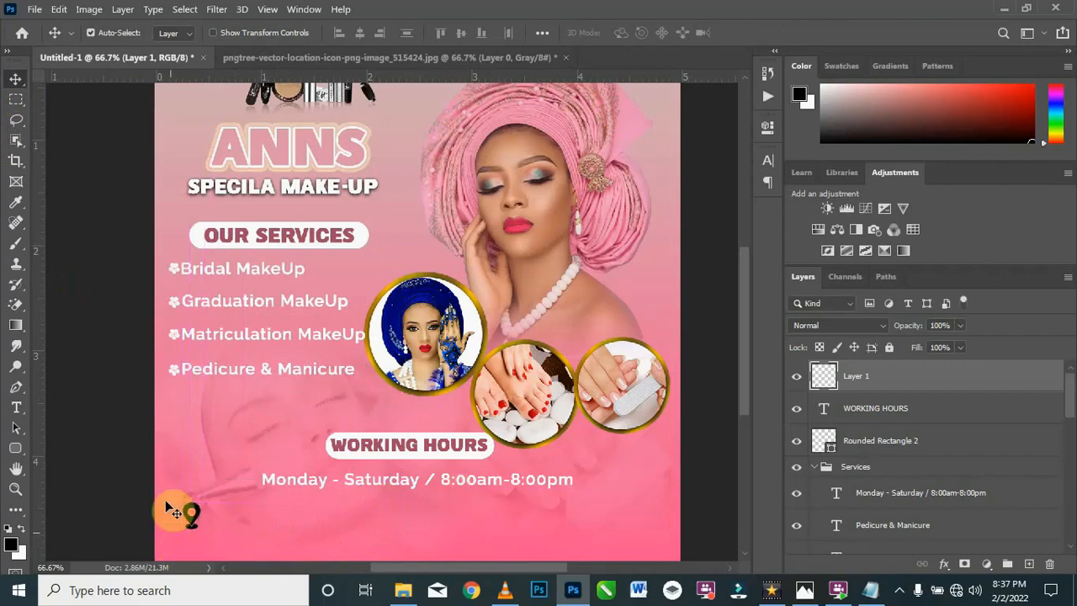
Step: Apply a white (ffffff) Color Overlay at 100% opacity to the location pin layer
right_click(946, 379)
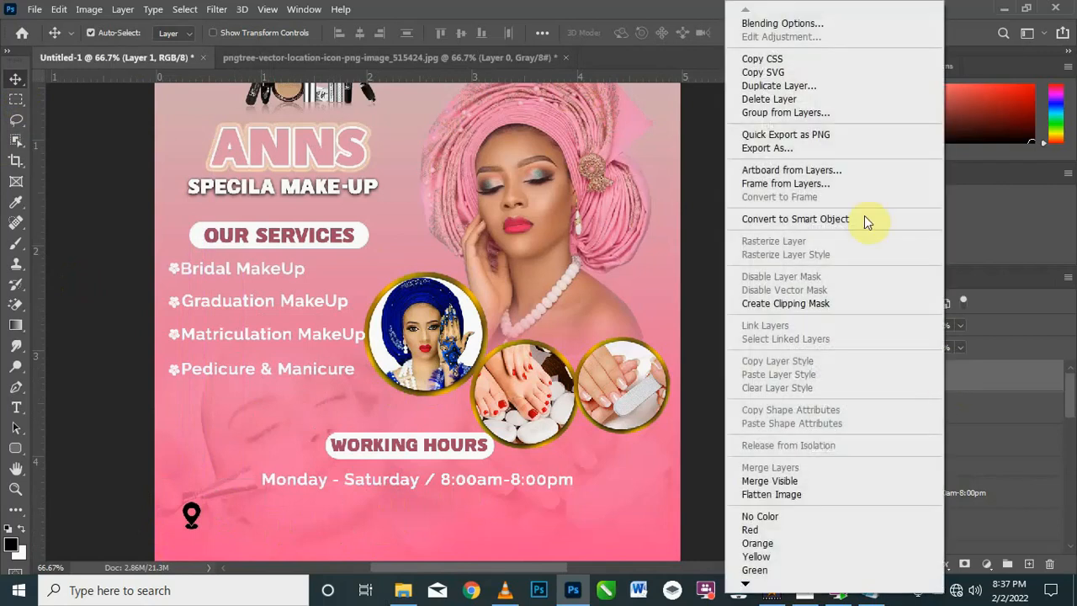
click(822, 23)
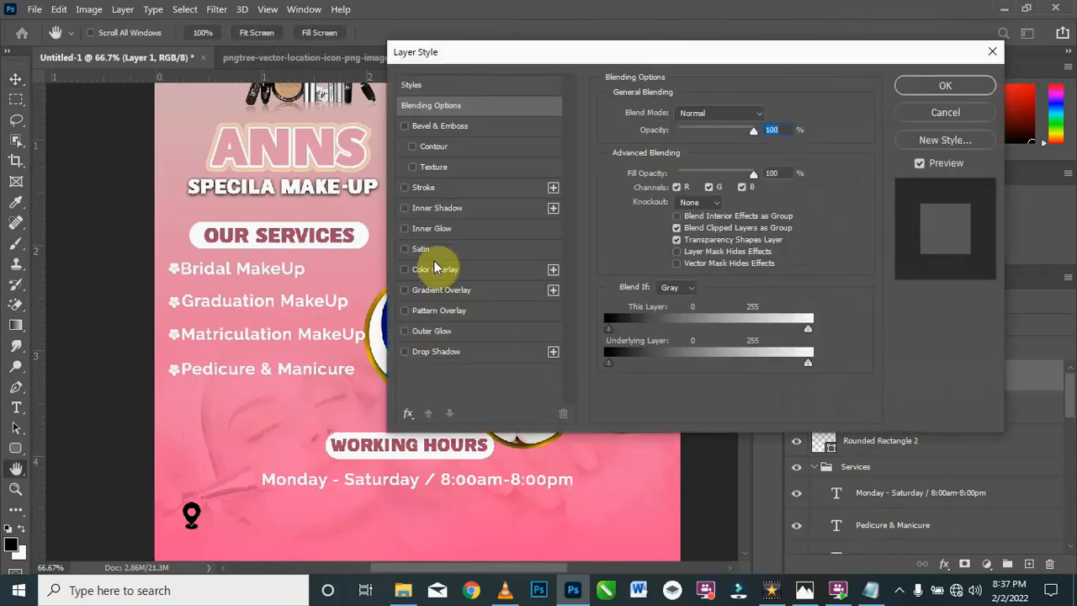
click(429, 270)
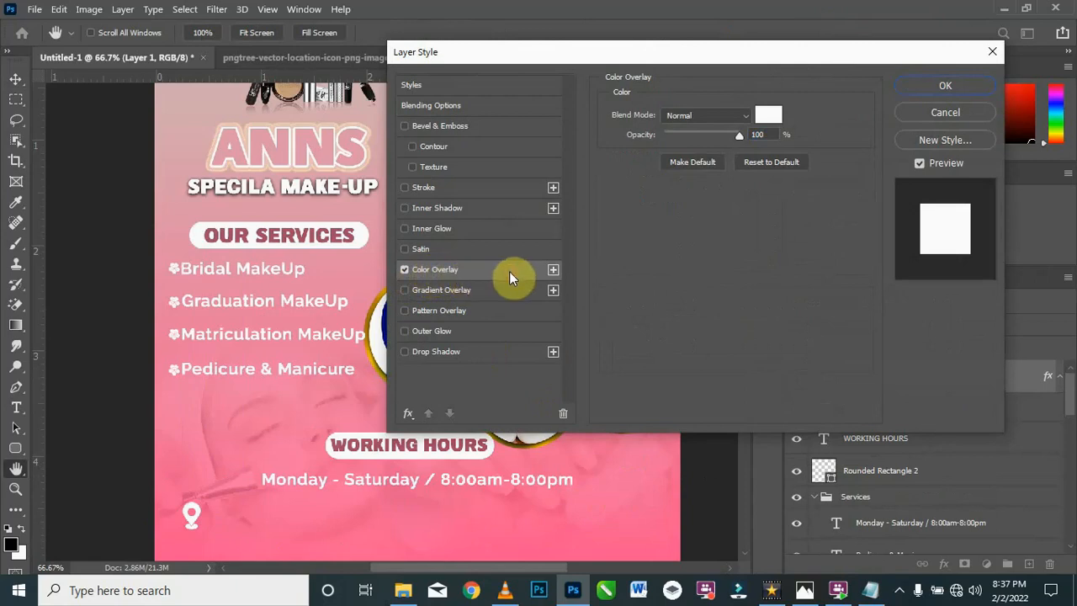
click(773, 122)
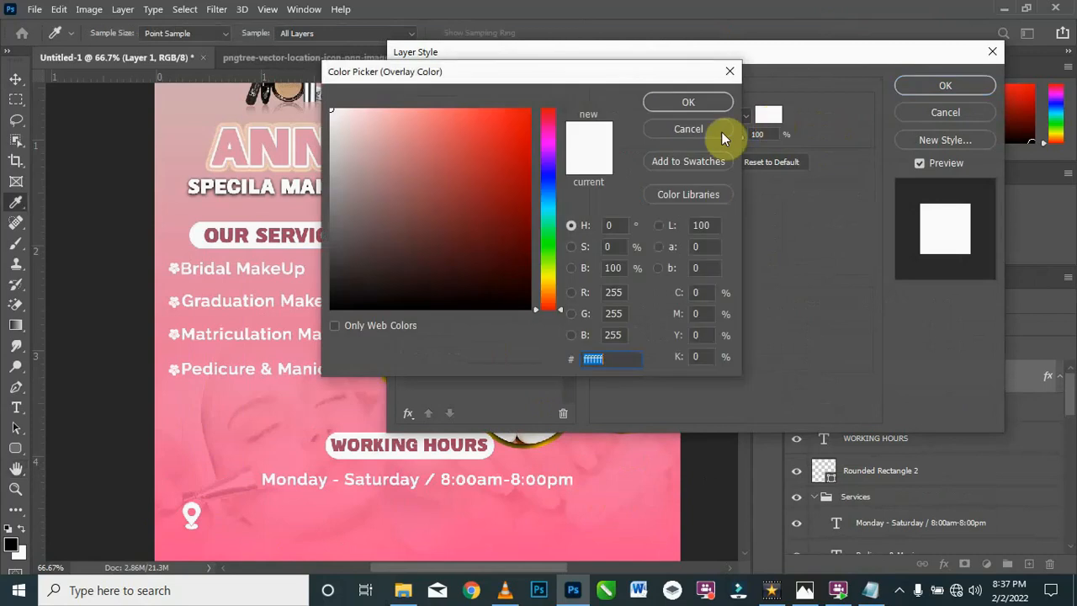
click(689, 97)
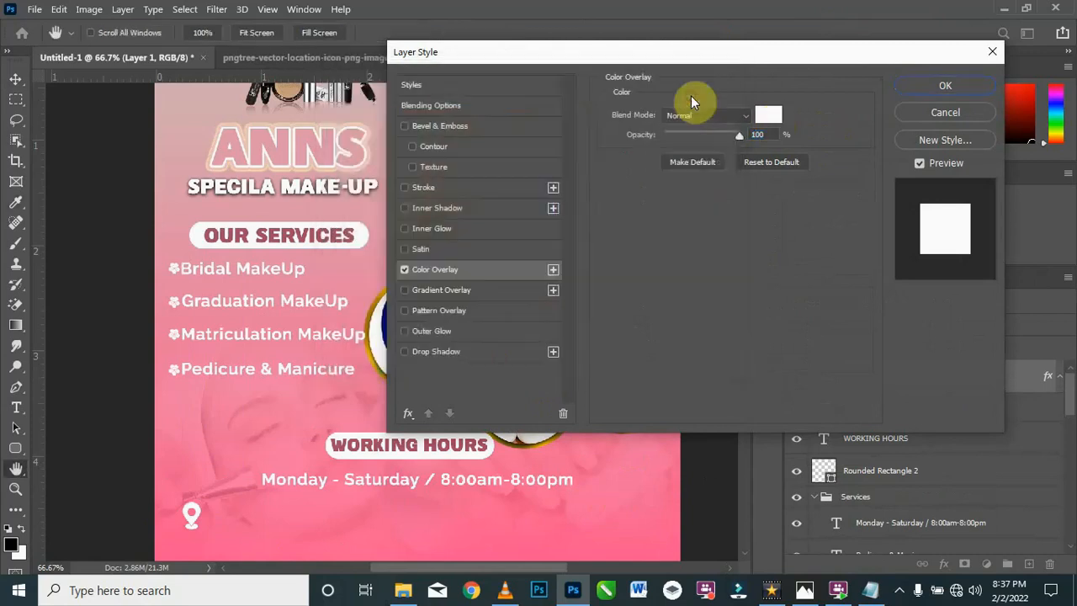
click(946, 87)
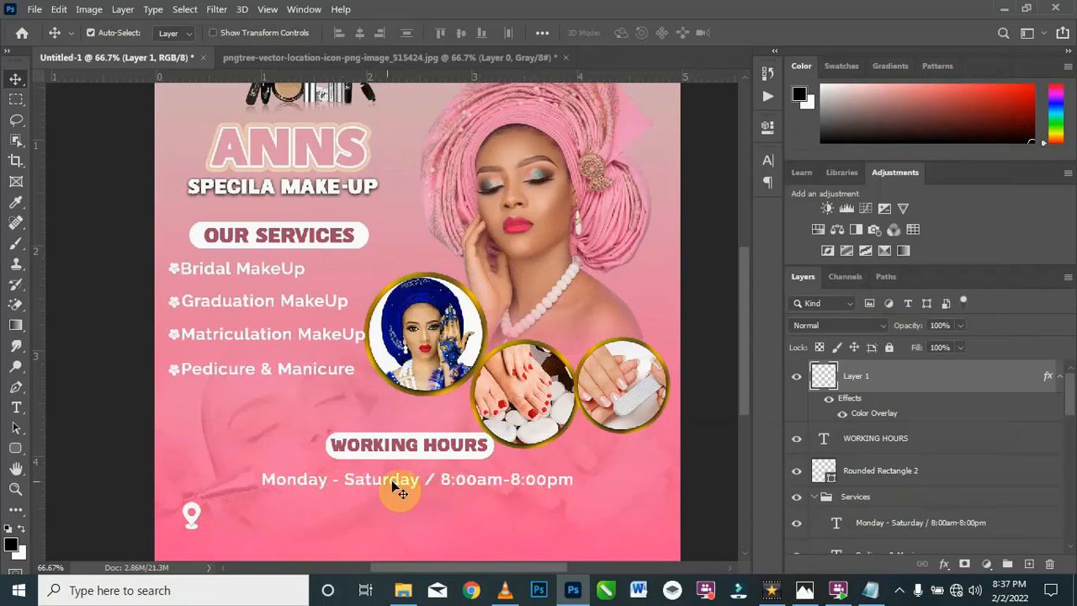
Step: Add the business location copied from the Texts file in Notepad right beside the pin icon, using a duplicate of the Monday - Saturday line
click(388, 479)
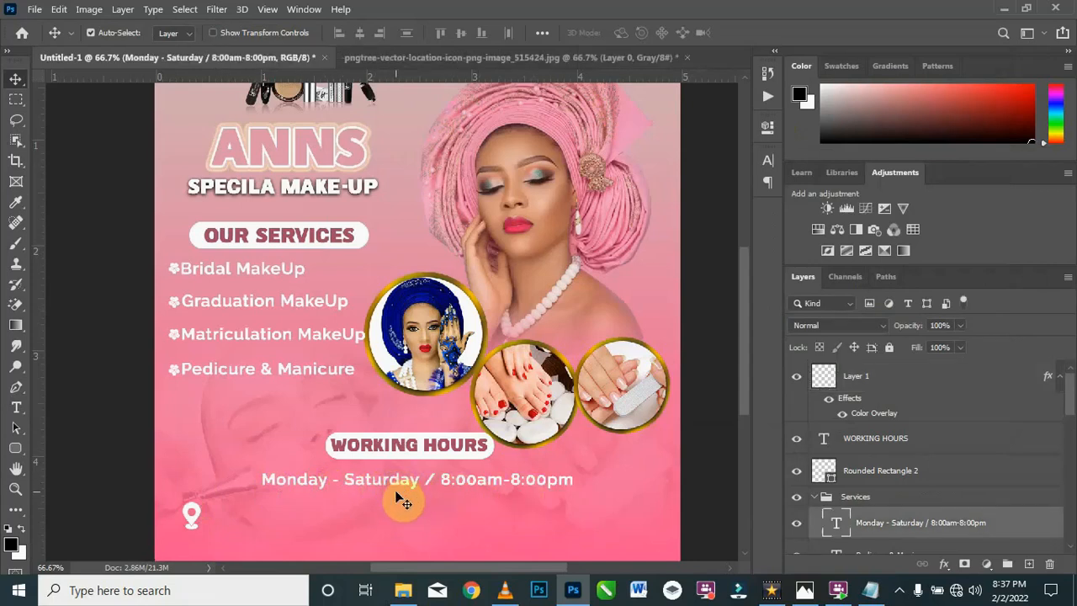
drag(409, 481, 354, 516)
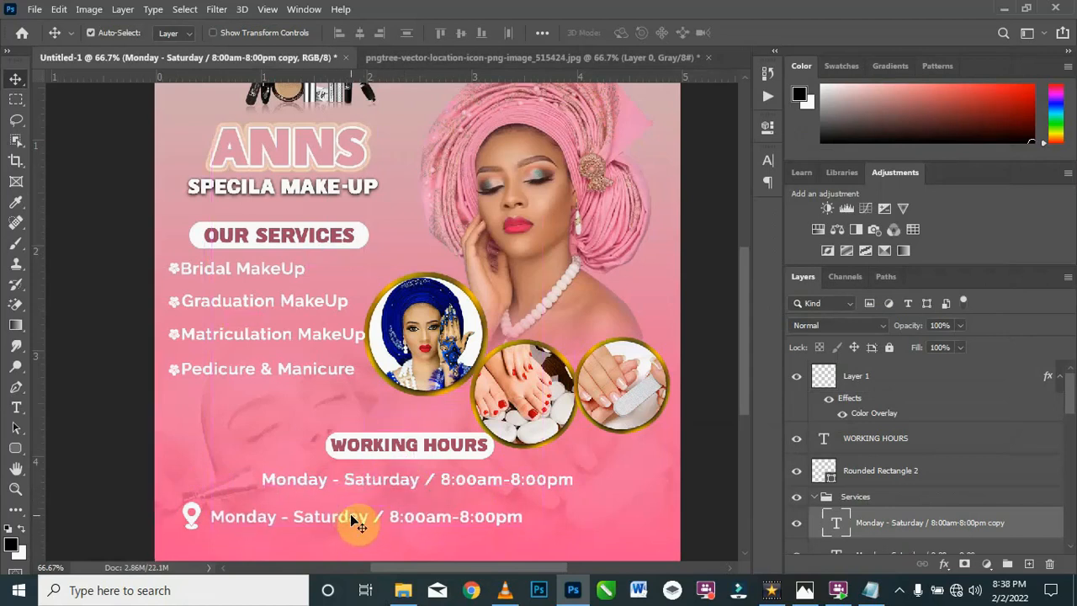
double_click(355, 522)
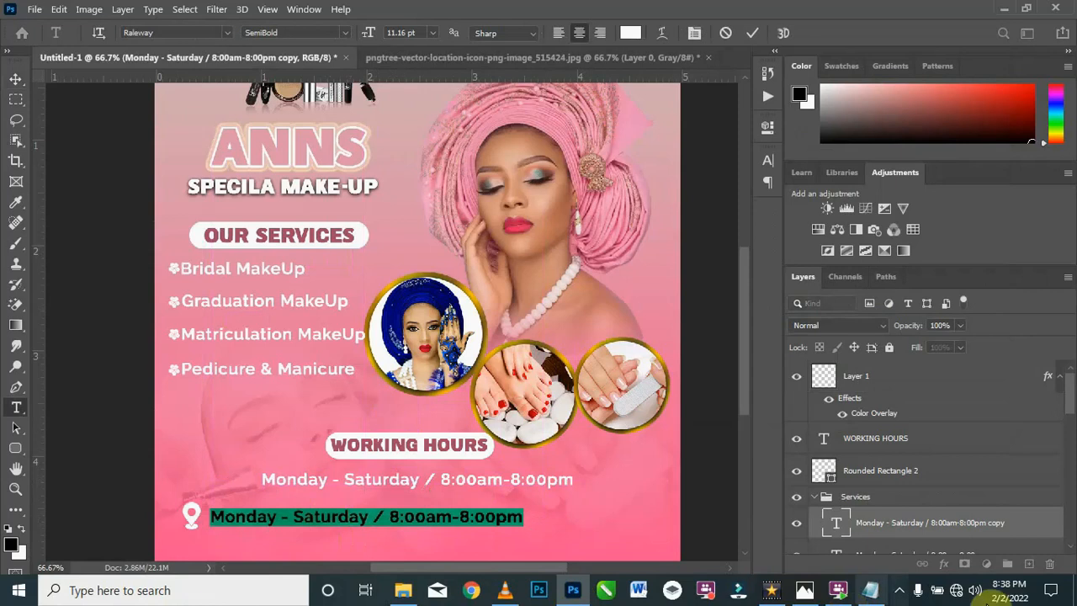
click(874, 594)
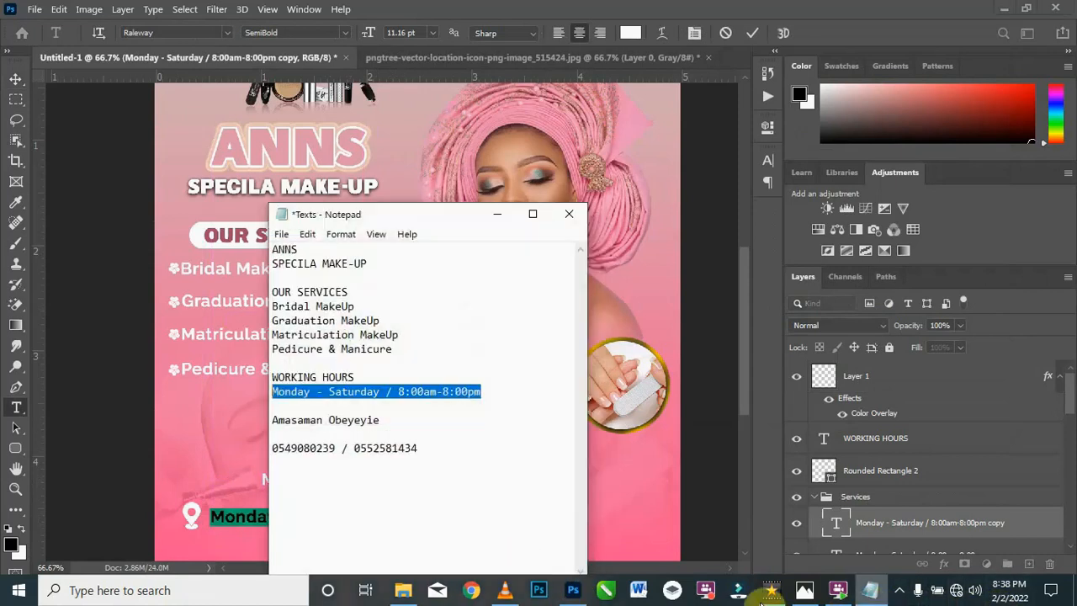
click(386, 422)
drag(383, 421, 263, 425)
key(ctrl+c)
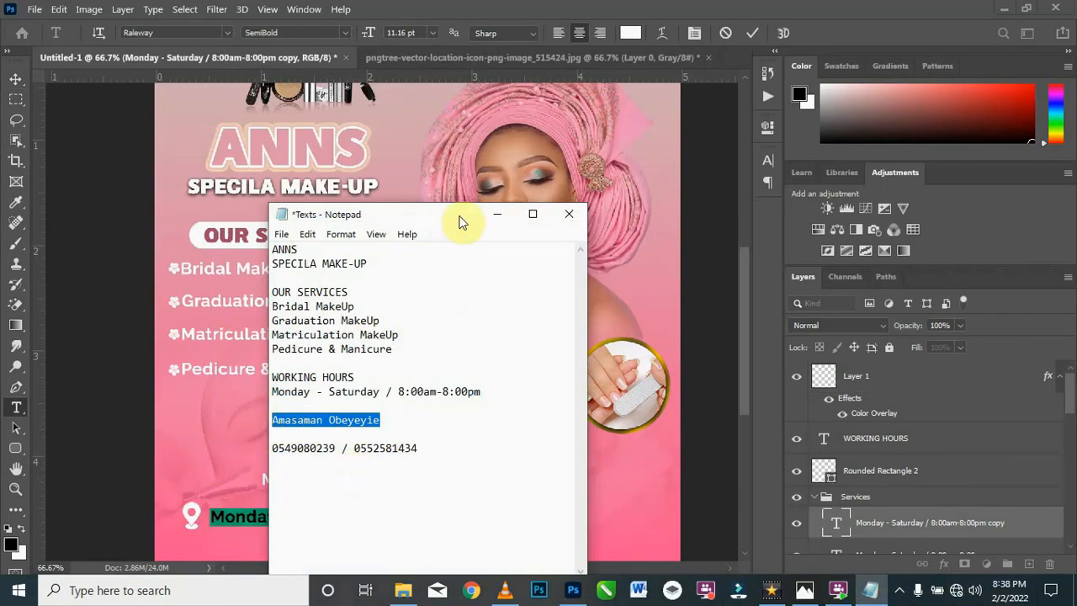
click(496, 214)
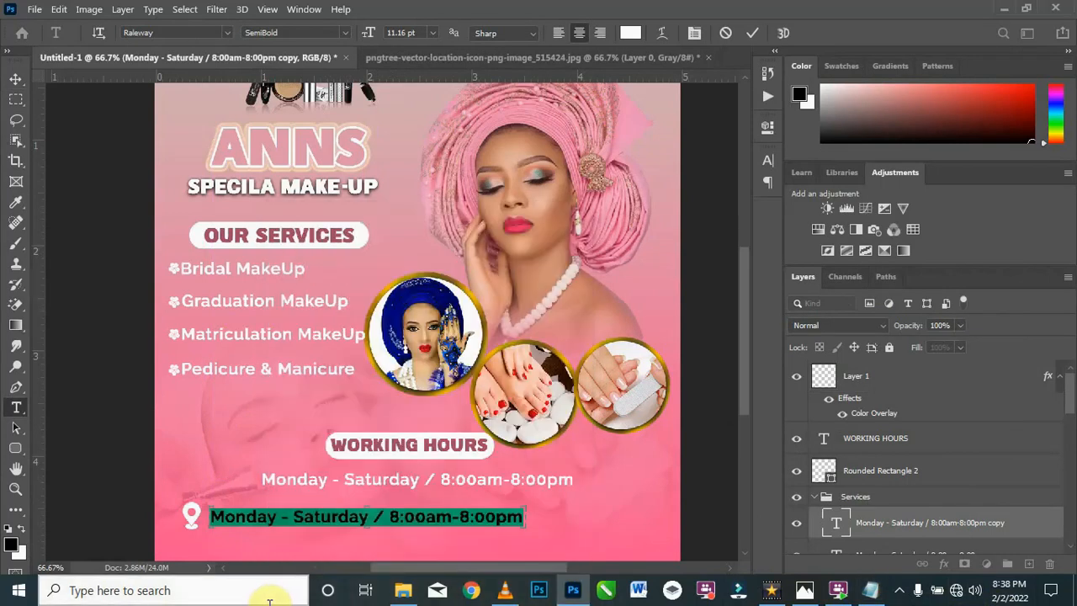
key(ctrl+v)
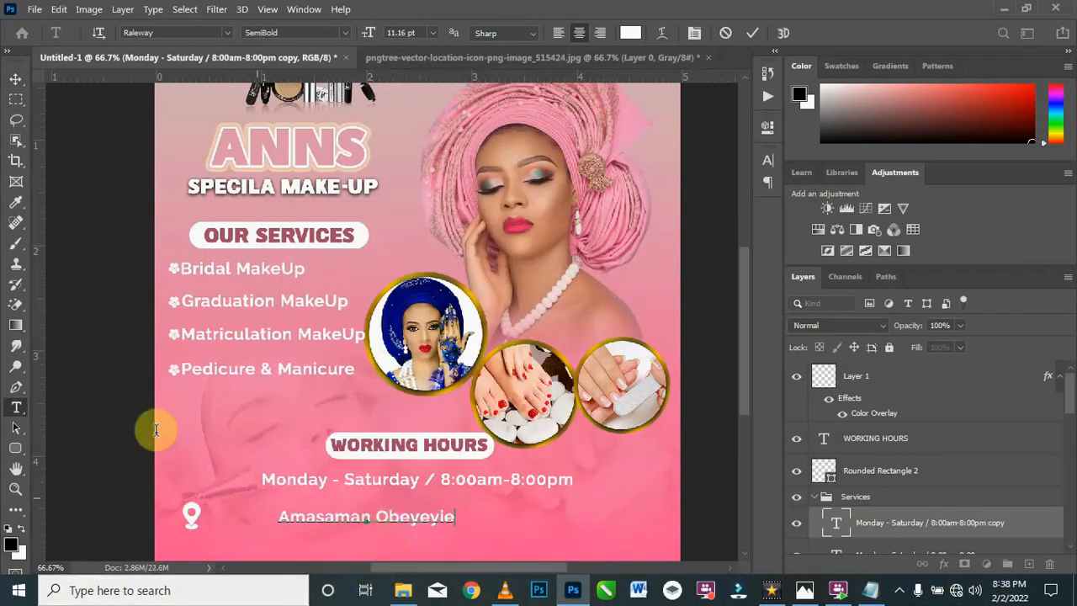
click(16, 79)
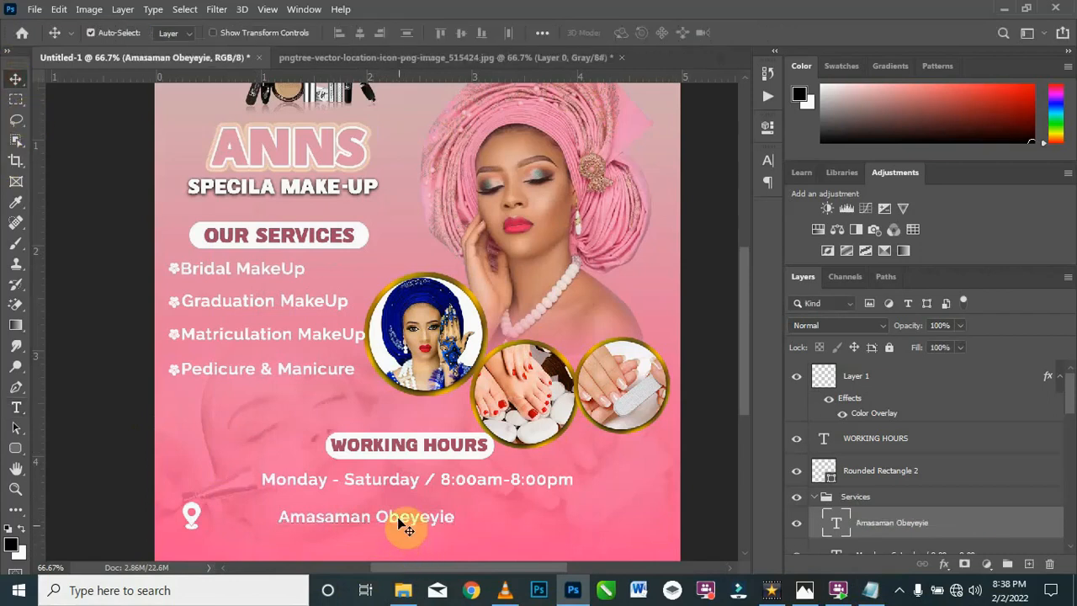
drag(402, 523, 330, 519)
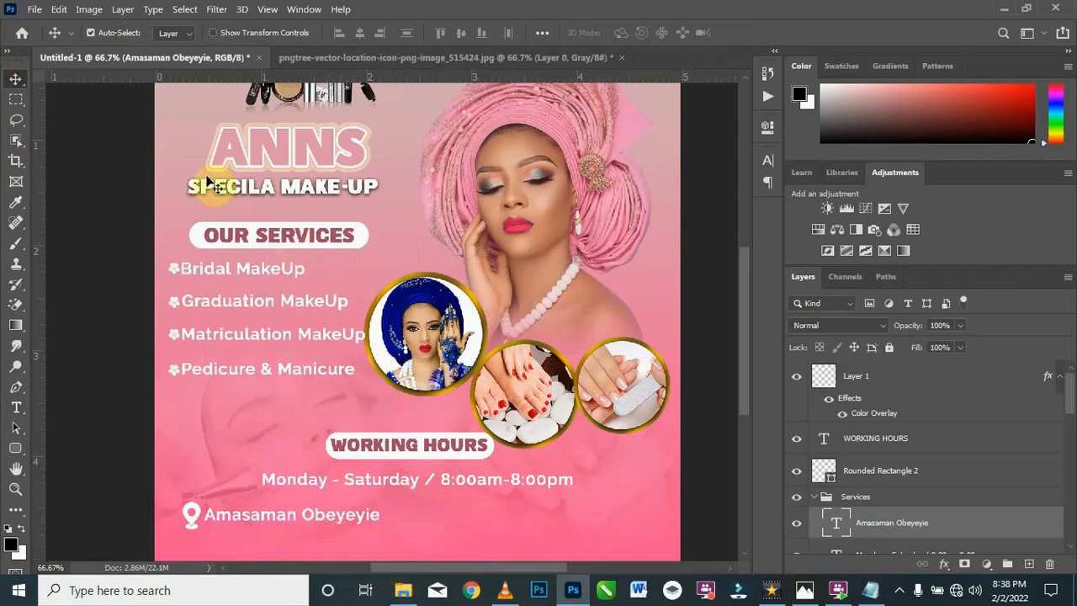
Step: Close the location icon document without saving its changes
click(567, 57)
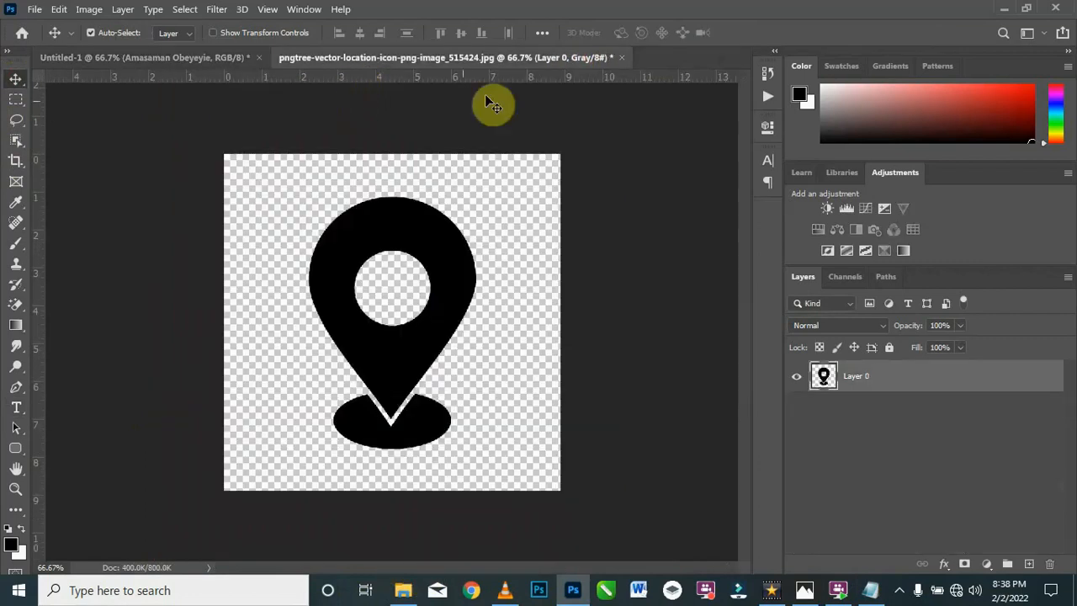
click(622, 56)
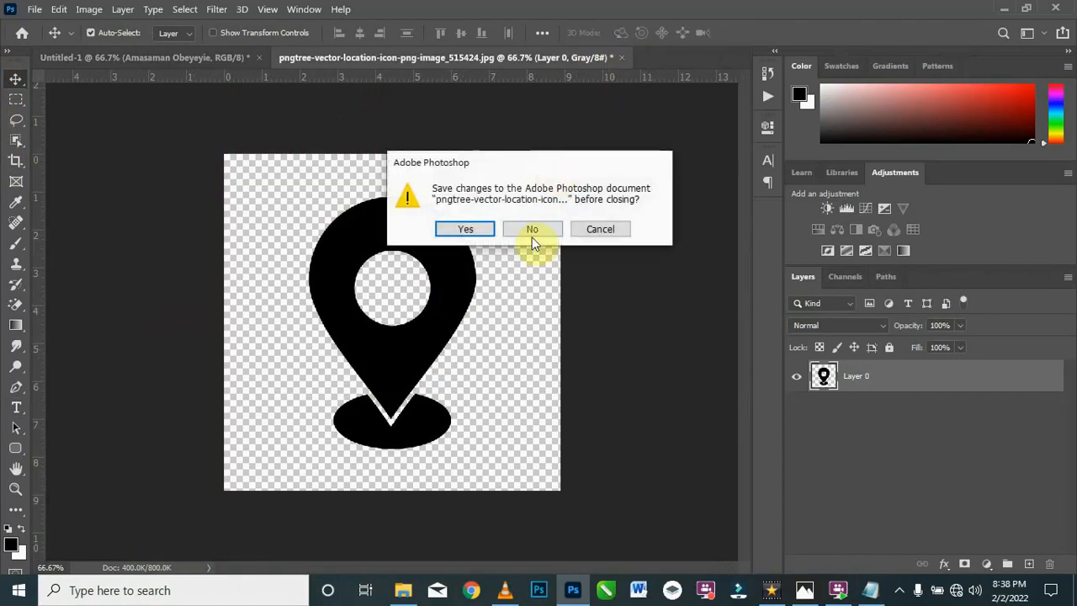
click(532, 231)
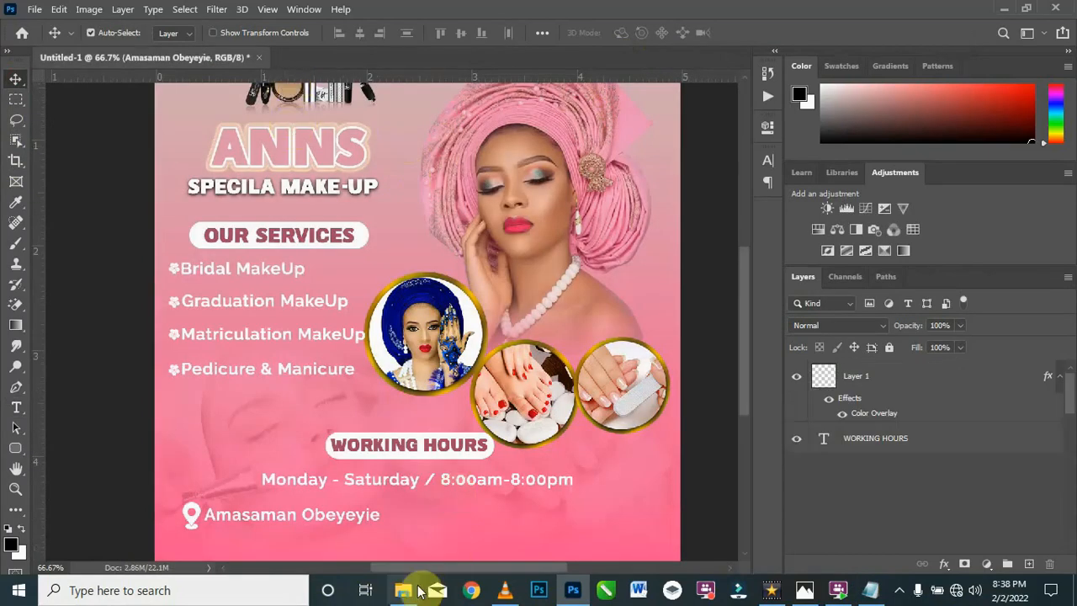
Step: Place the call icon (1) - Copy image from the Resources folder in File Explorer into the flyer and scale it down to about 1.29%
click(410, 598)
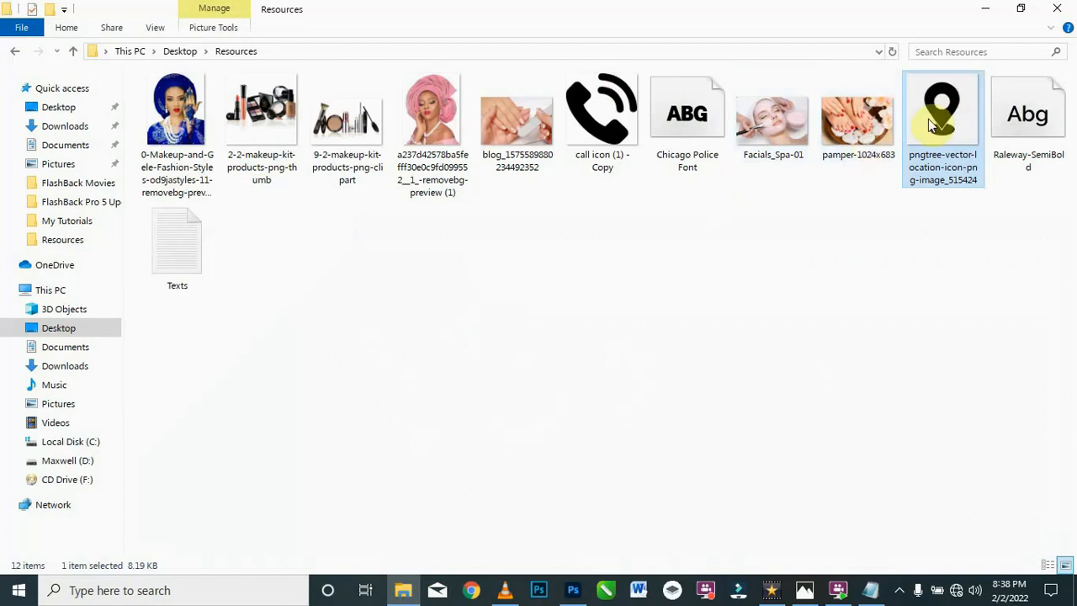
drag(614, 118, 335, 76)
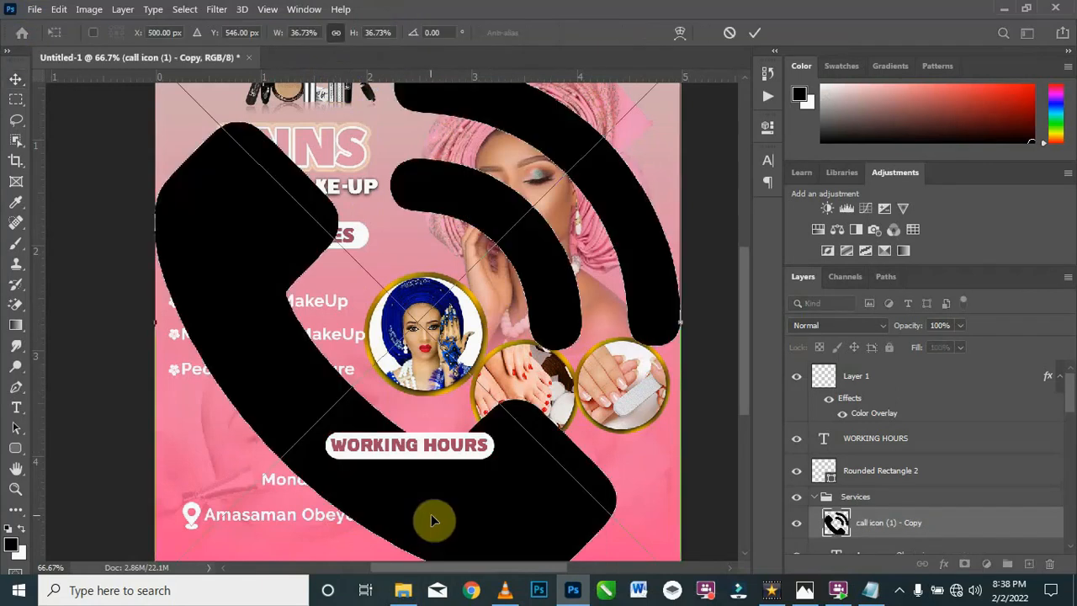
drag(548, 296, 557, 295)
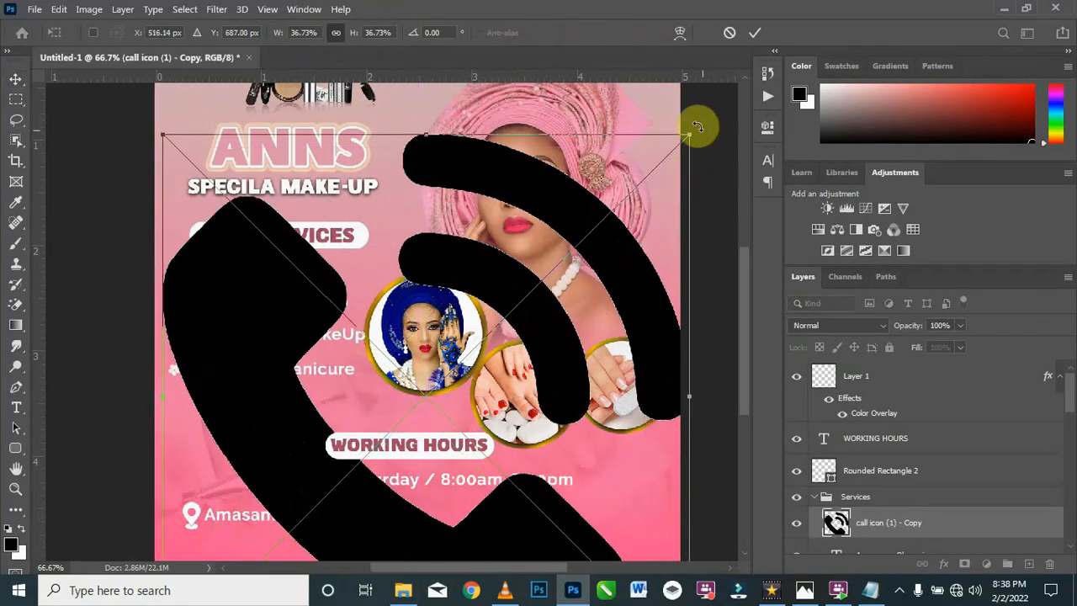
drag(690, 135, 550, 255)
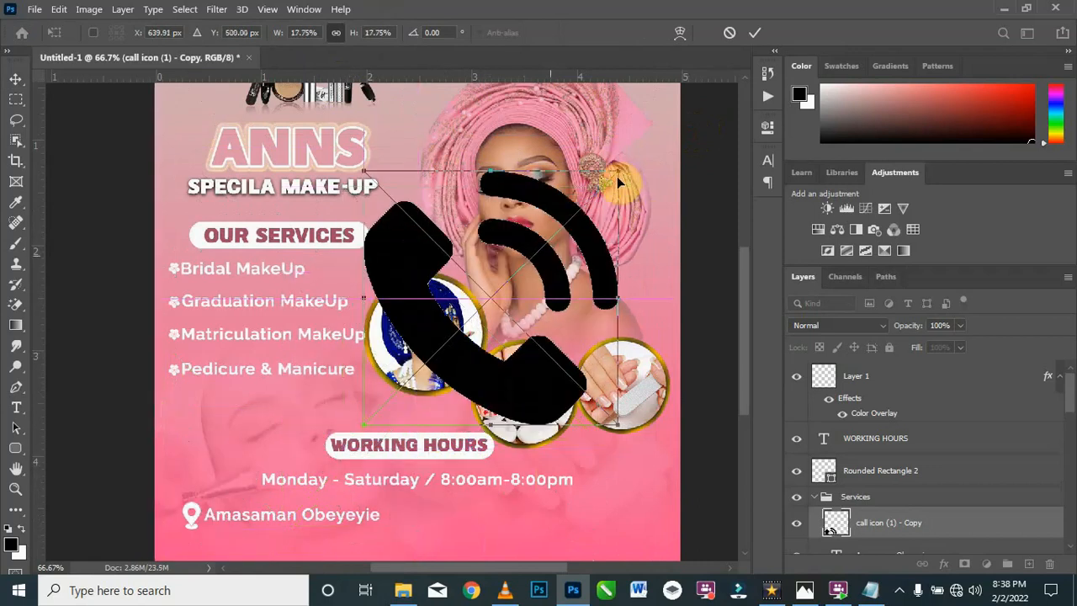
drag(617, 175, 440, 458)
mouse_move(376, 410)
mouse_down()
mouse_move(374, 400)
mouse_move(379, 450)
mouse_move(375, 417)
mouse_up()
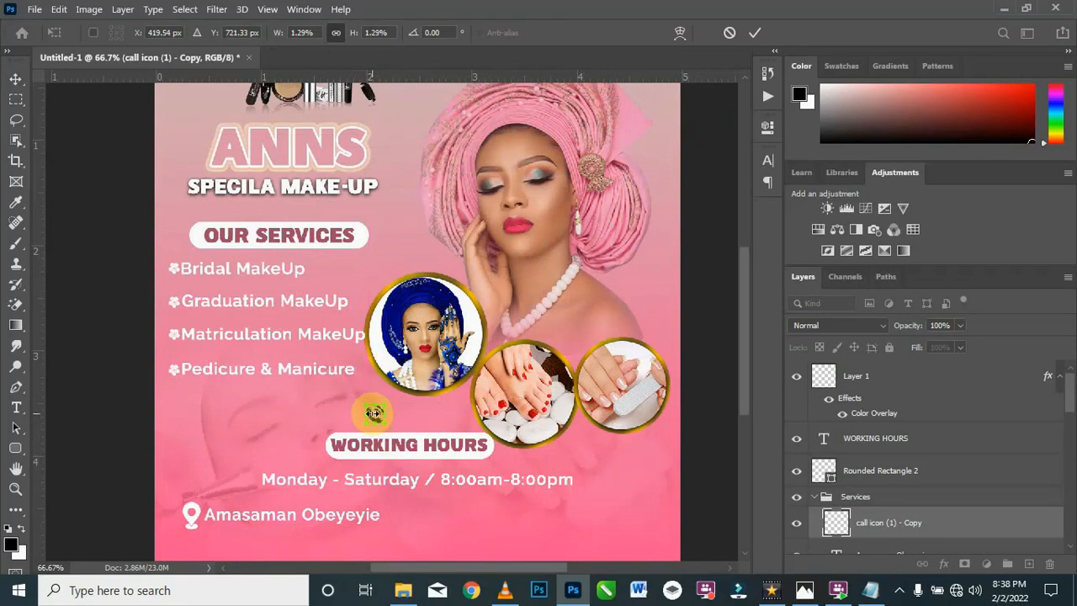
Step: Move the call icon to just after the location text on the same line and enlarge it to about 1.65%
scroll(375, 412, up, 1)
click(656, 530)
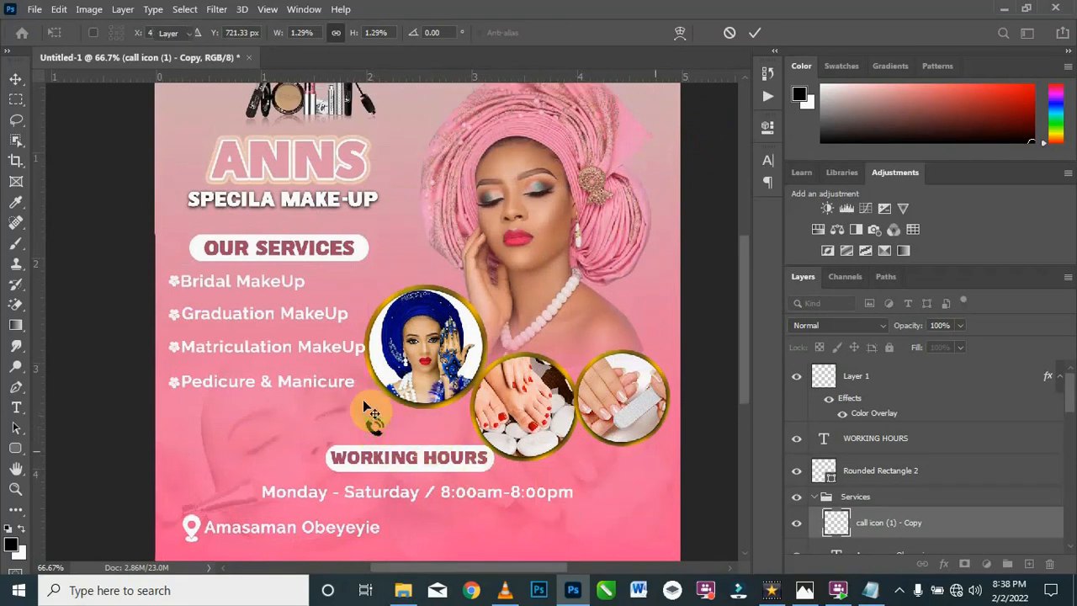
drag(374, 431, 414, 528)
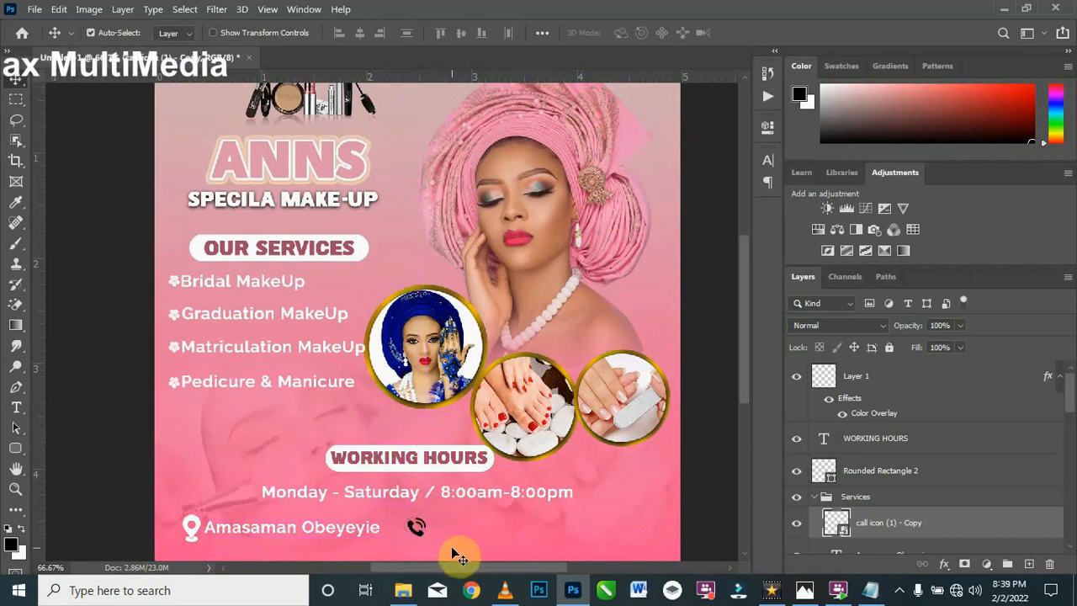
key(ctrl+t)
drag(426, 537, 428, 540)
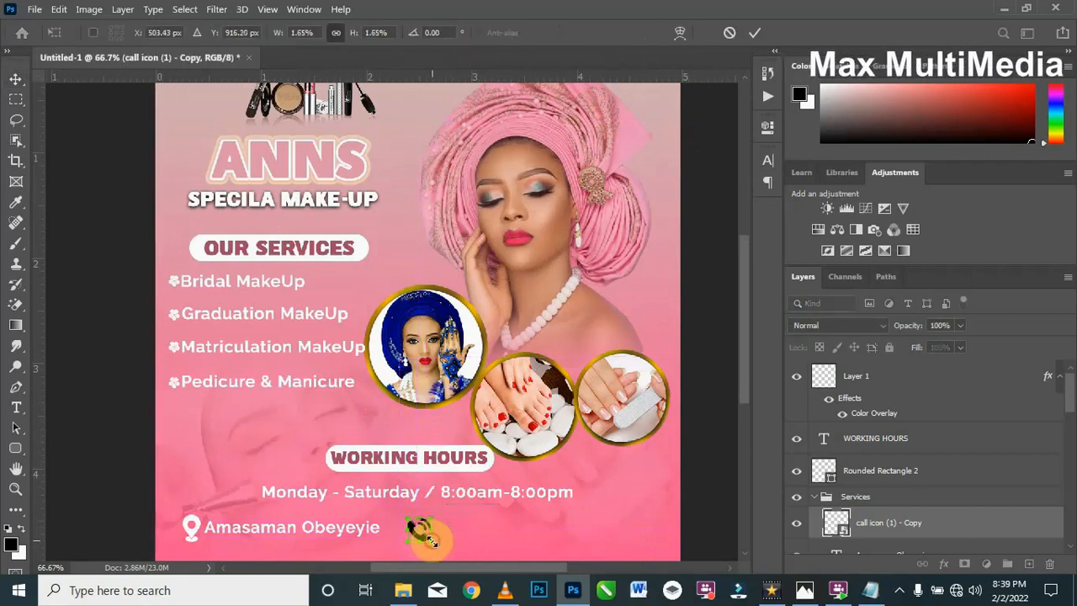
click(477, 532)
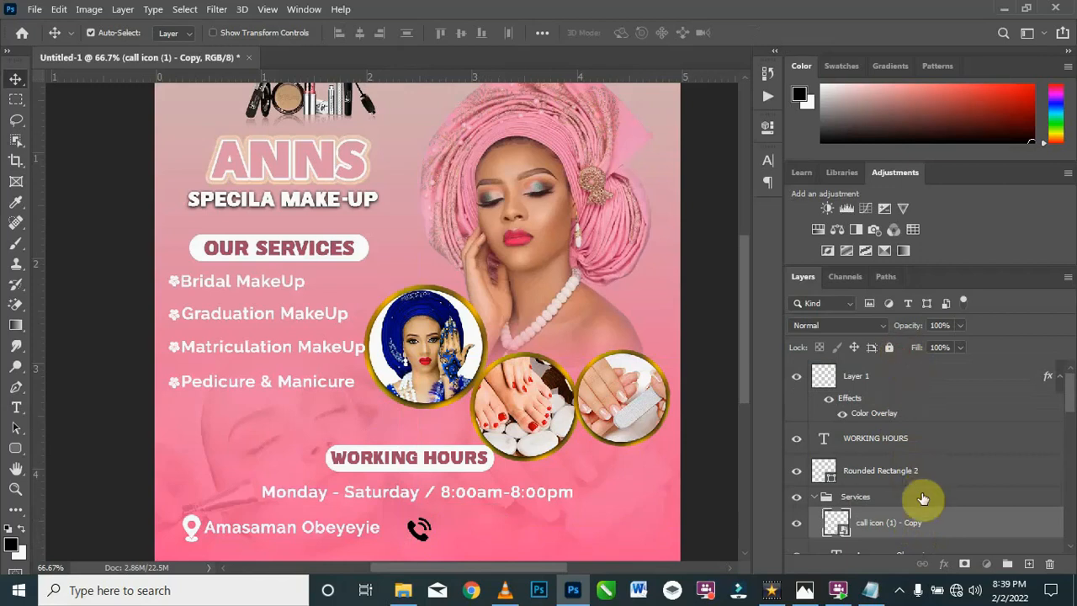
Step: Bring the call icon layer to the top of the layer stack and apply a white Color Overlay to it
drag(928, 527, 890, 385)
right_click(907, 378)
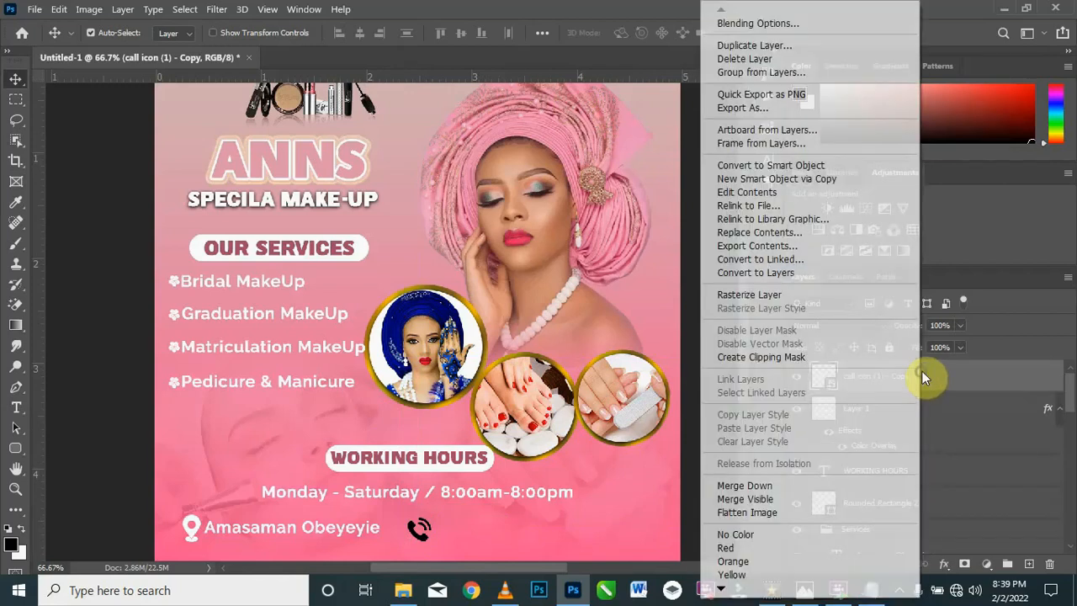
click(775, 22)
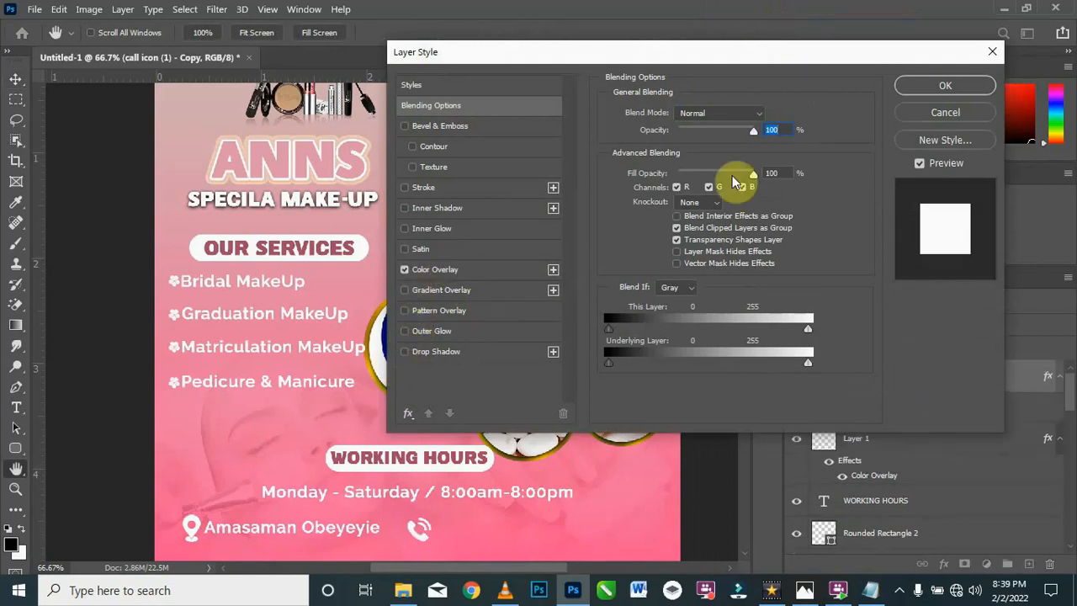
click(943, 87)
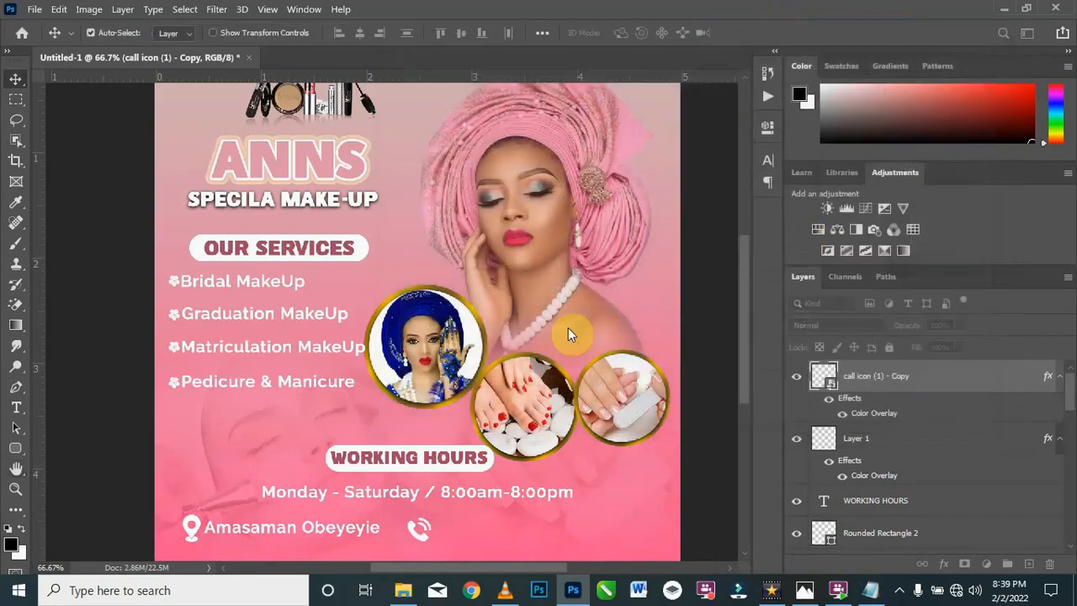
Step: Duplicate the location text beside the call icon and replace its content with the phone numbers copied from the Texts file in Notepad
click(368, 535)
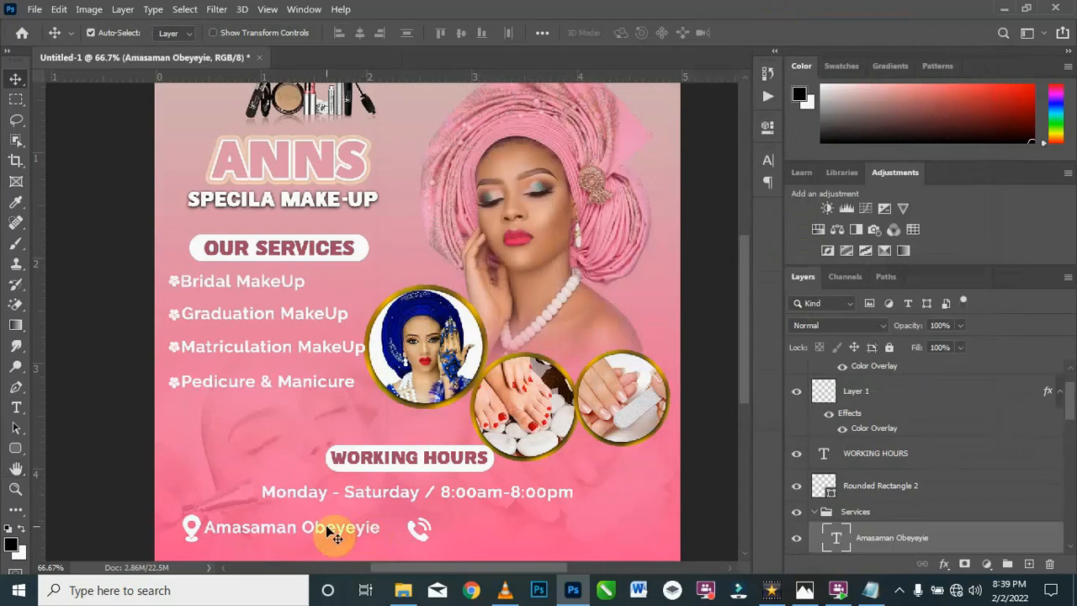
drag(337, 530, 594, 533)
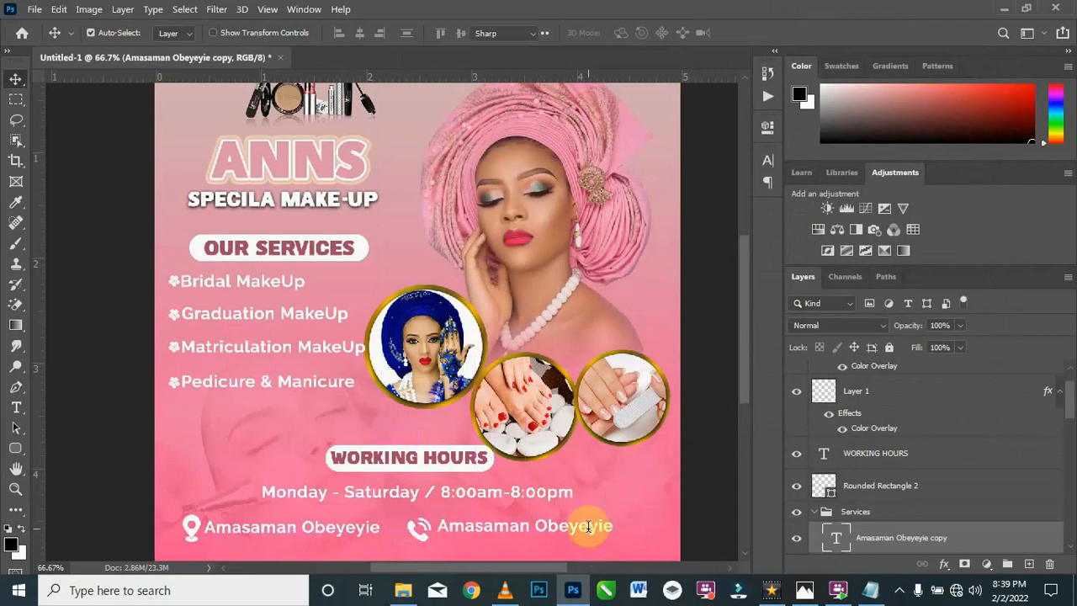
double_click(589, 526)
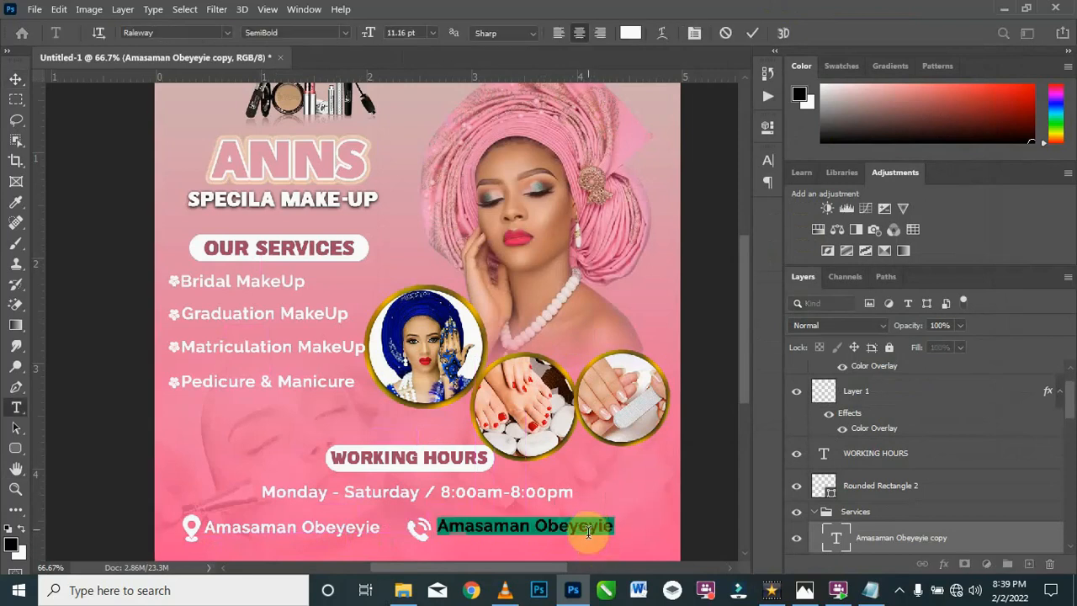
click(876, 592)
drag(426, 451, 236, 448)
key(ctrl+c)
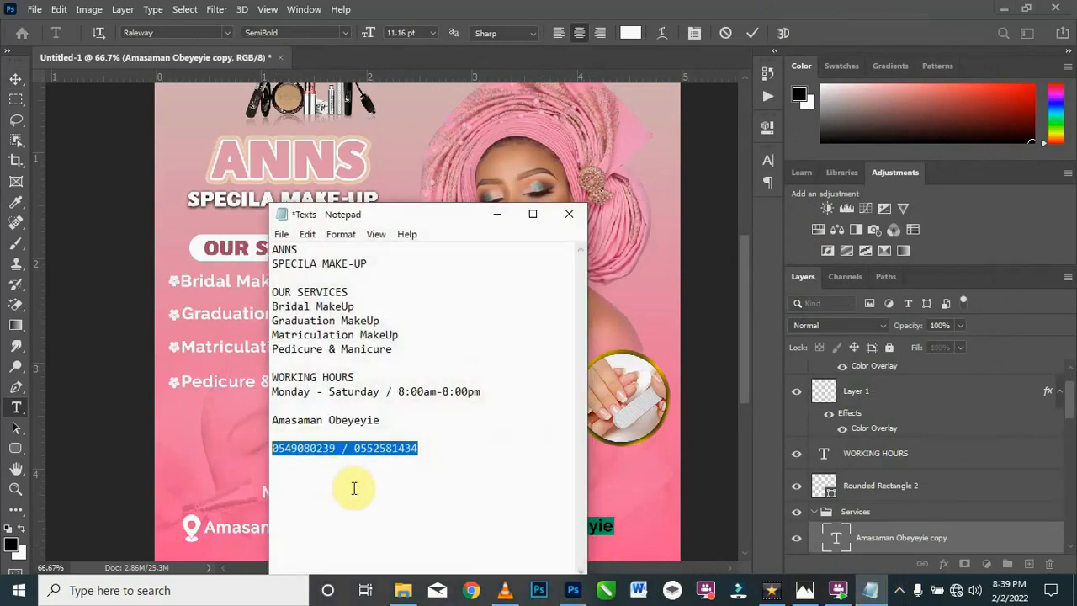
click(497, 215)
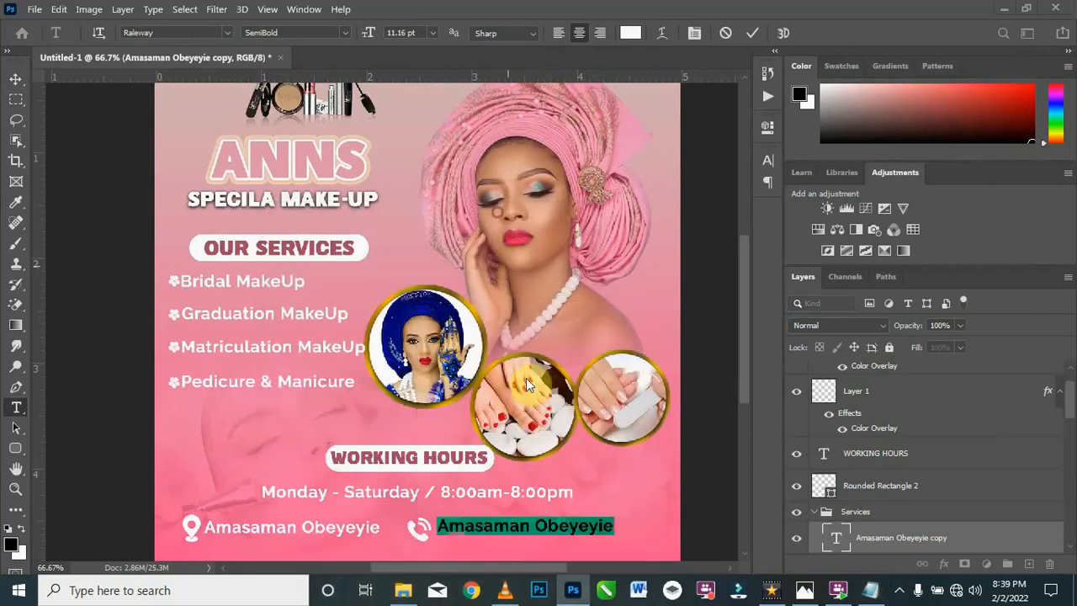
key(ctrl+v)
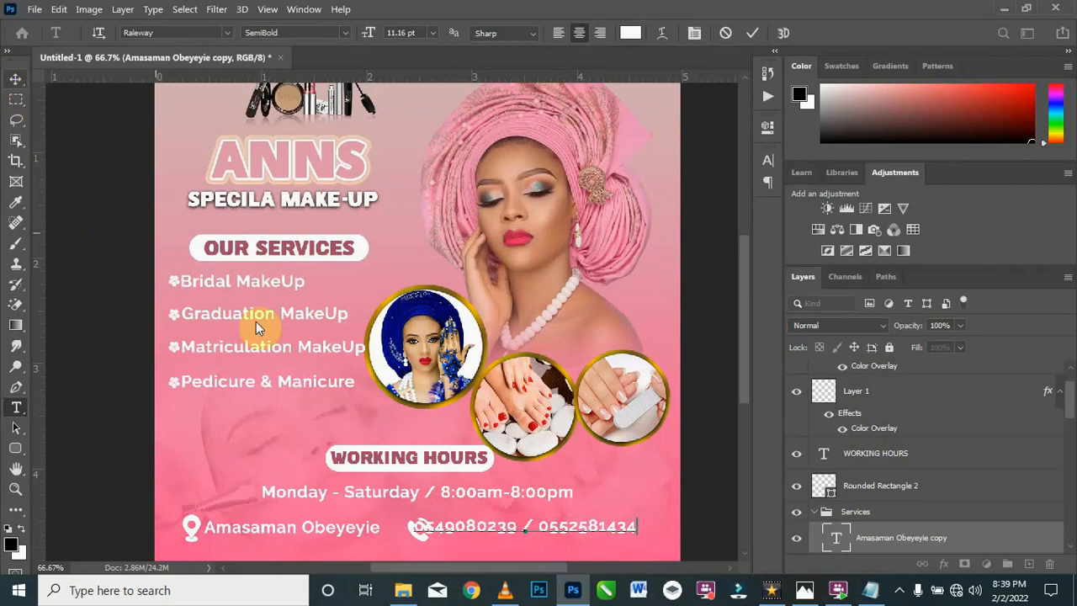
Step: Set the phone numbers in Arial Bold and shift the line clear of the call icon, directly beside it
drag(639, 526, 397, 522)
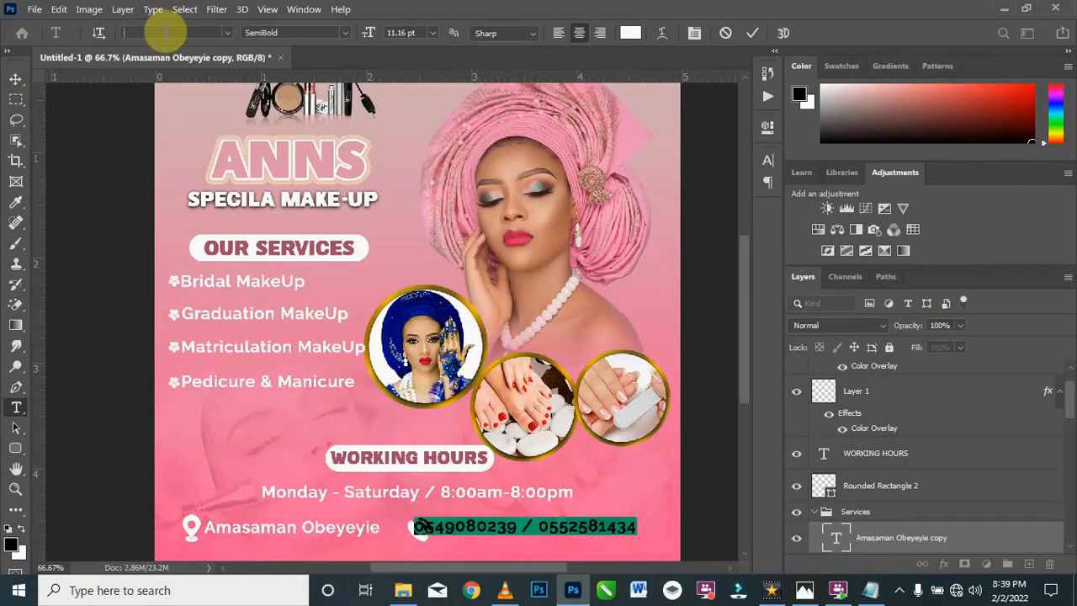
click(166, 32)
text(Arial)
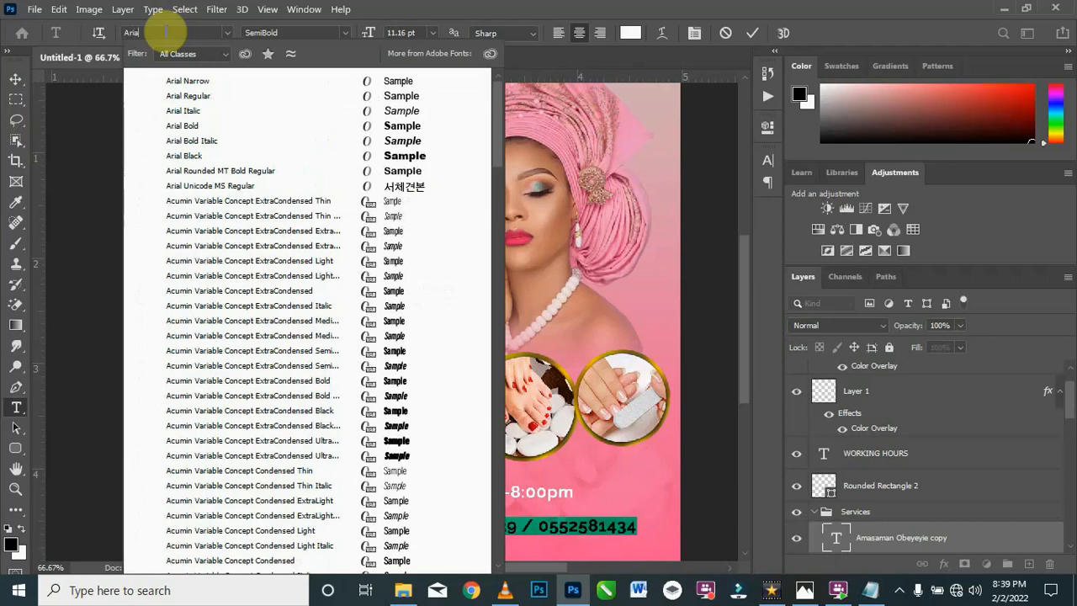
click(191, 126)
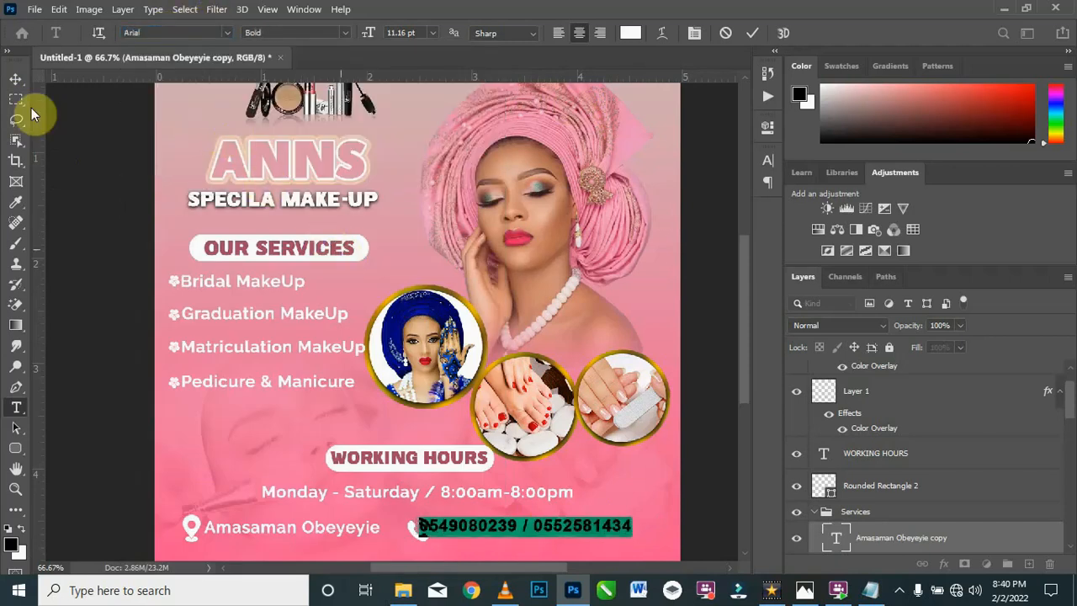
click(16, 80)
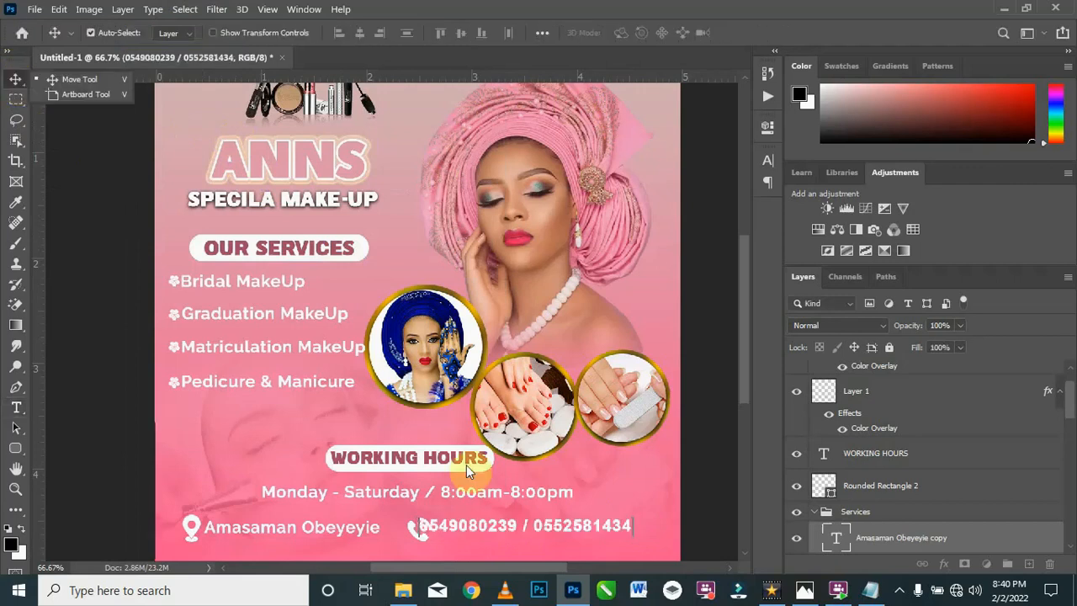
drag(543, 531, 562, 533)
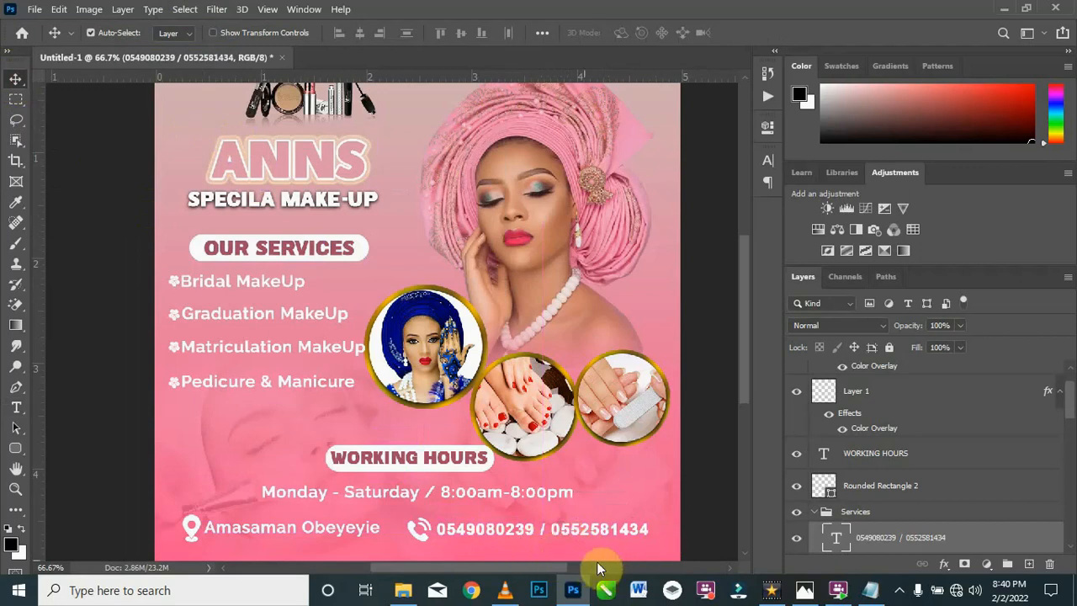
mouse_move(746, 391)
mouse_down()
mouse_move(742, 348)
mouse_move(748, 399)
mouse_up()
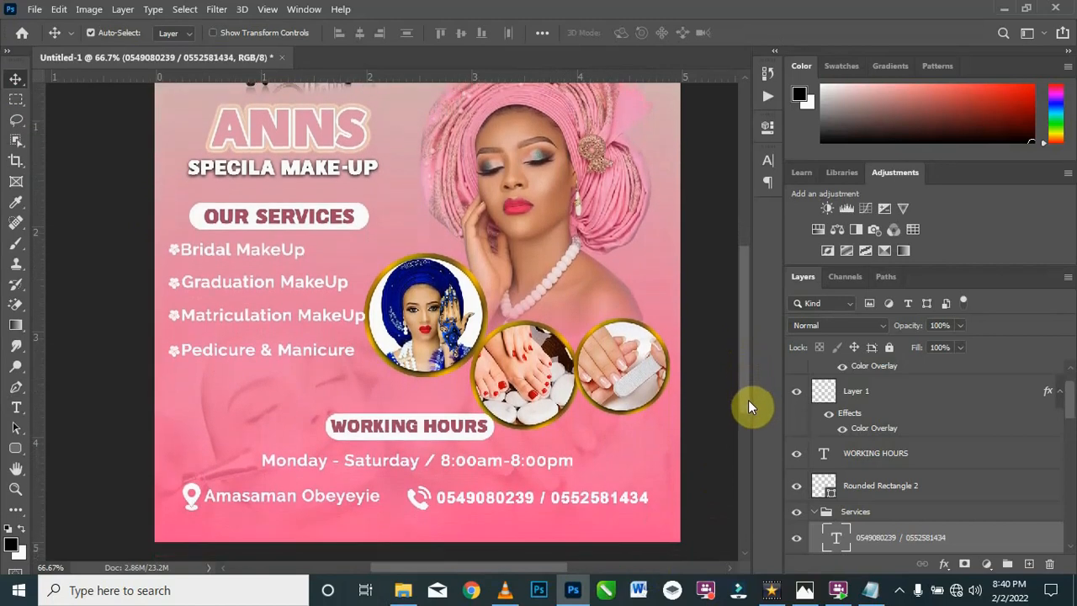